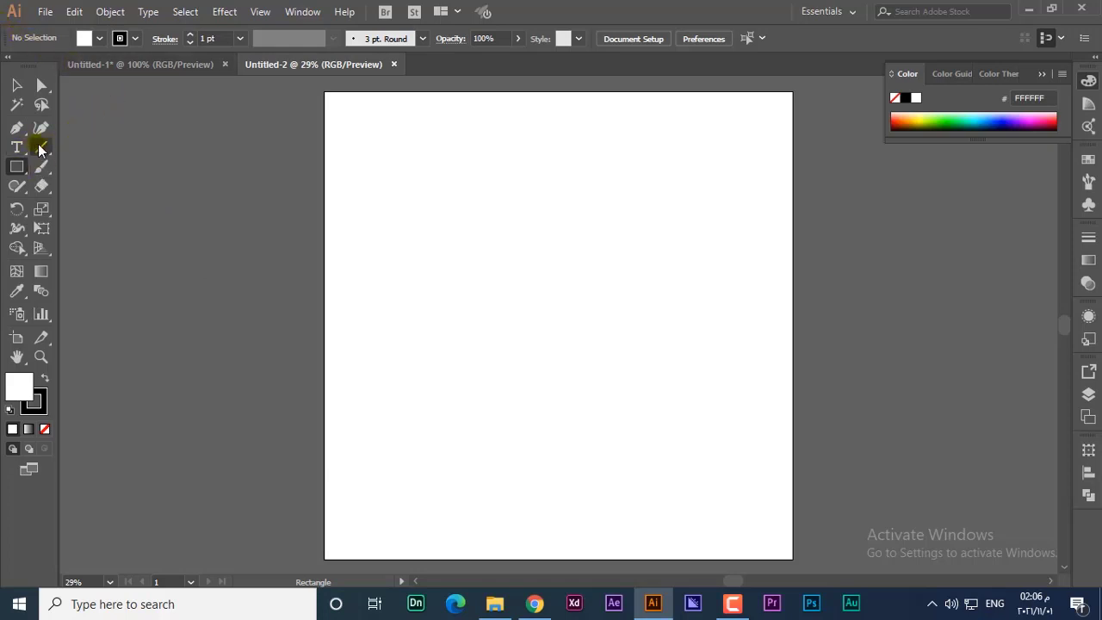
left_click(41, 150)
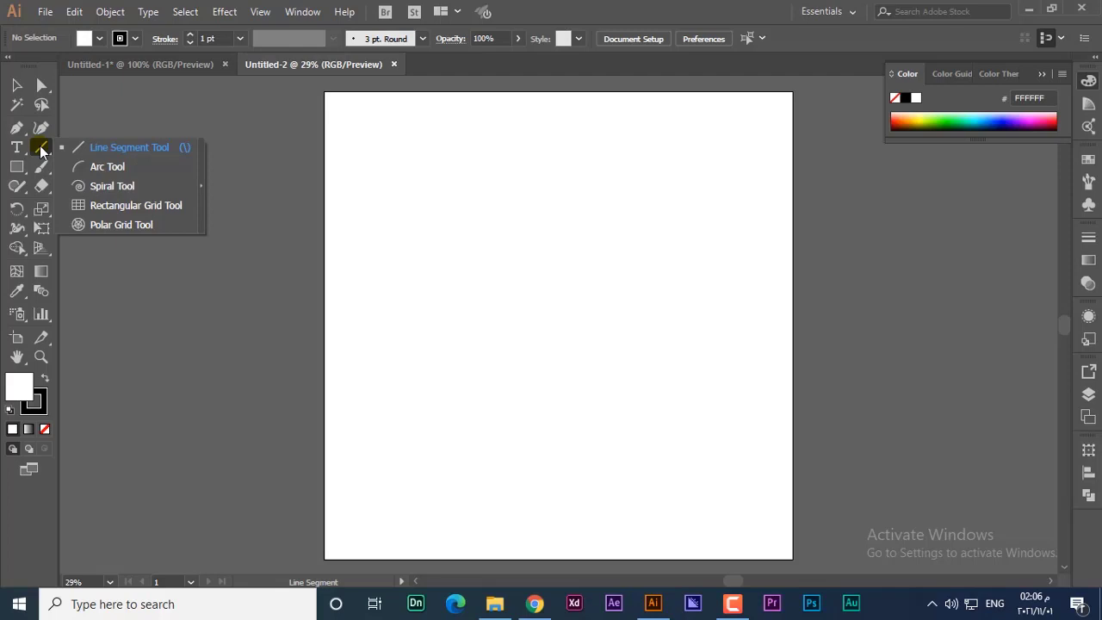
left_click(40, 150)
left_click(41, 150)
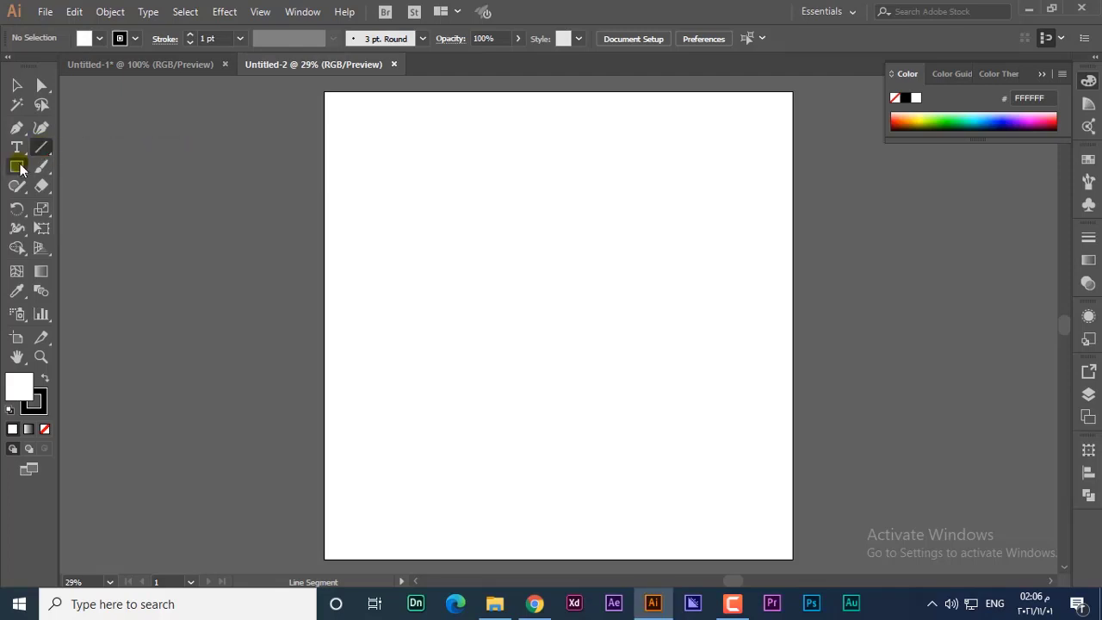
left_click(18, 167)
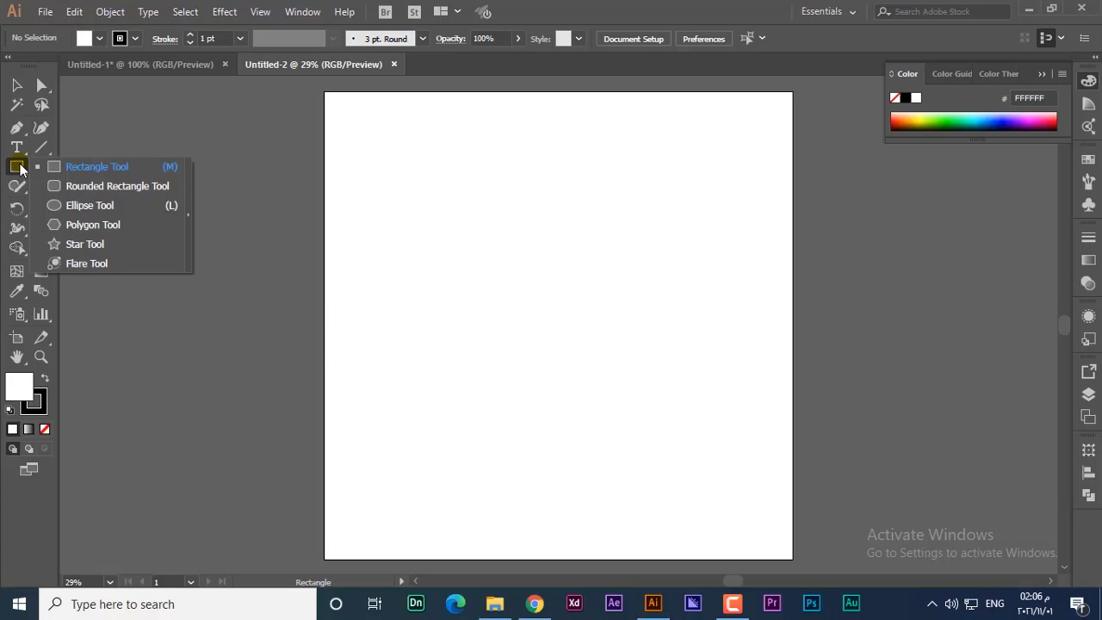
left_click(72, 172)
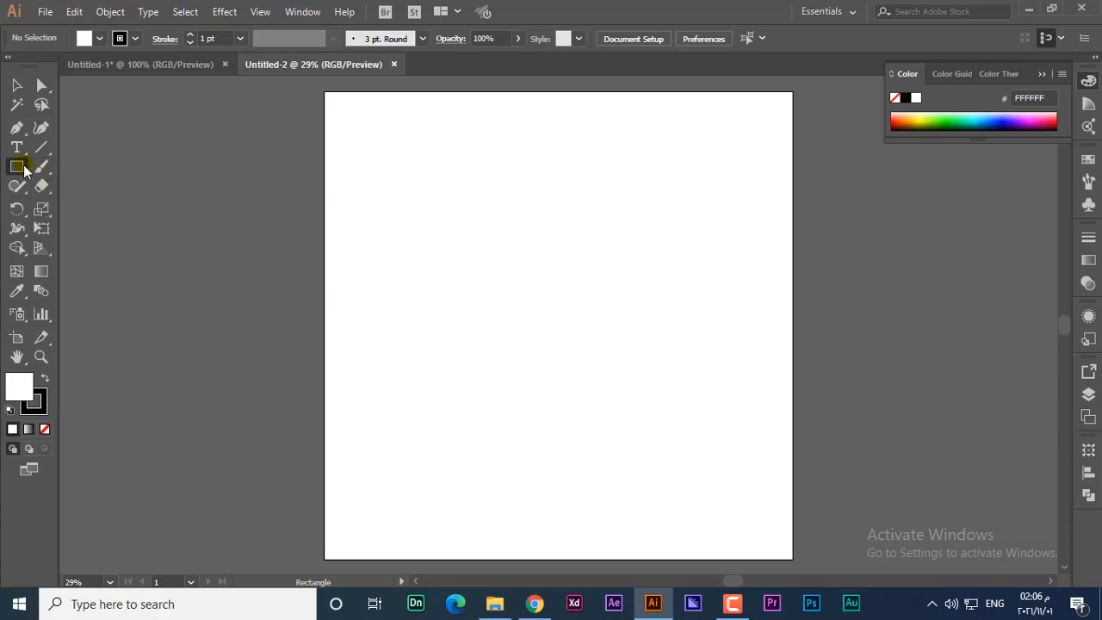
Draw a wide rounded rectangle on the upper half of the artboard and swap its fill and stroke to make the fill black
left_click(22, 170)
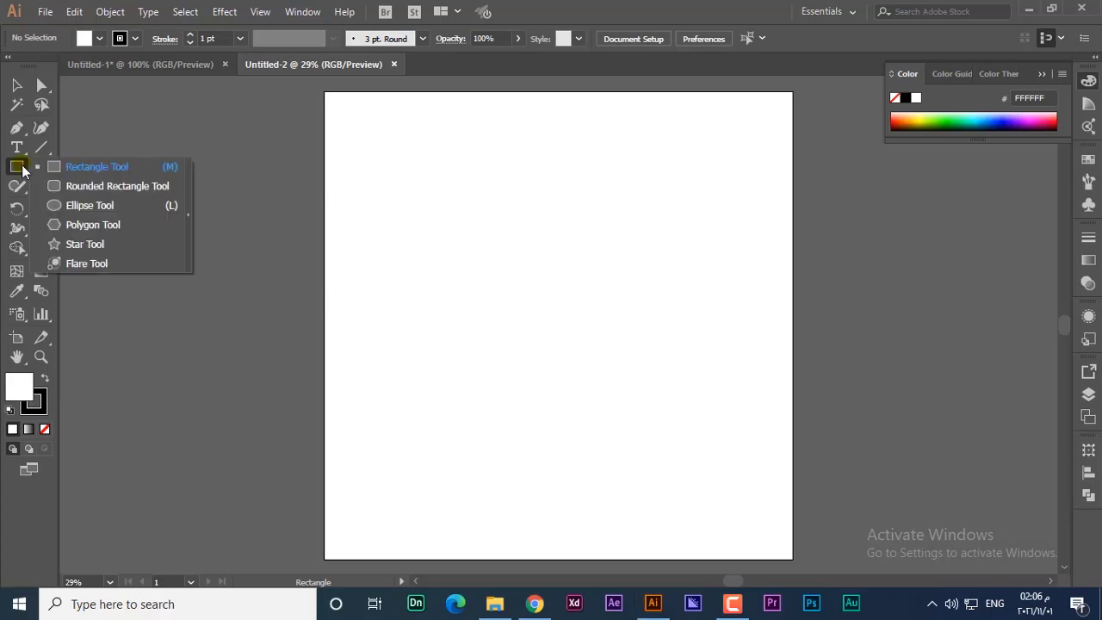
left_click(167, 186)
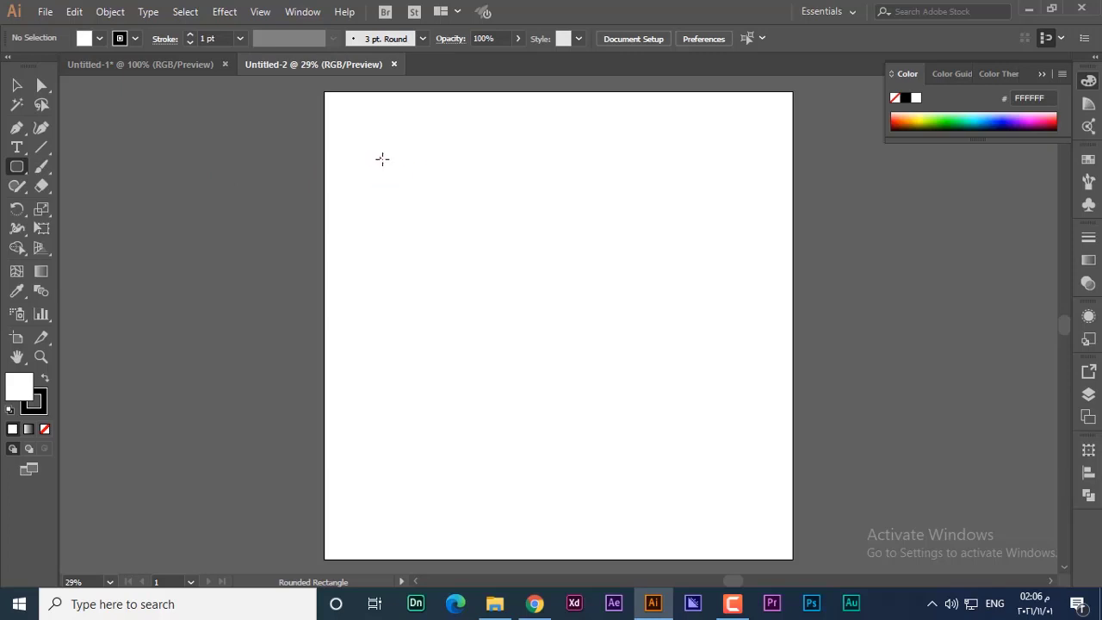
left_click_drag(380, 158, 685, 354)
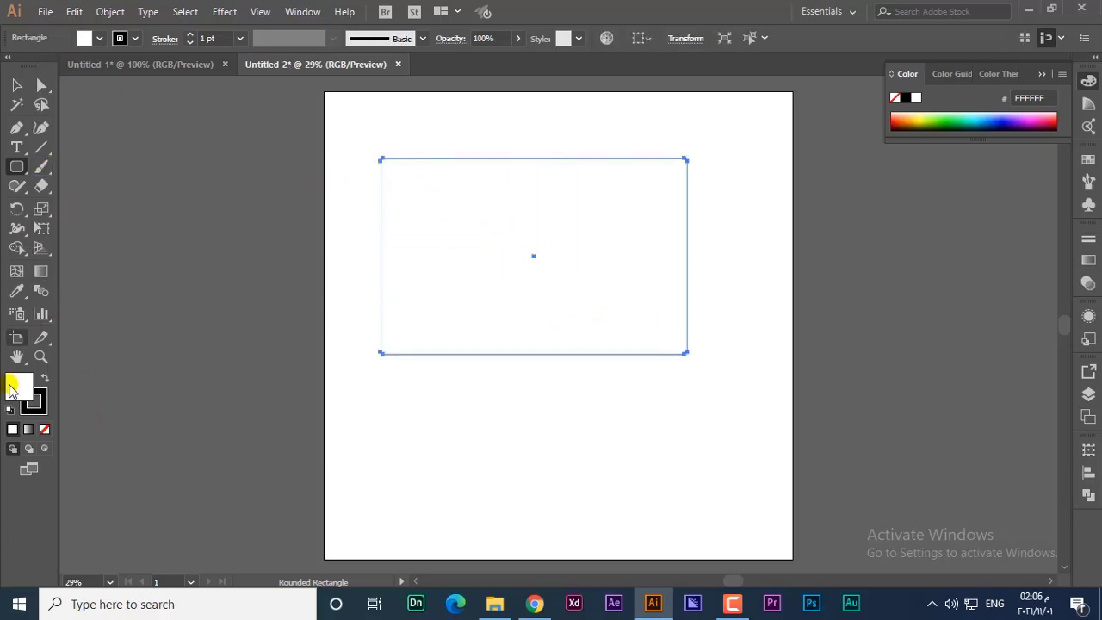
left_click(46, 379)
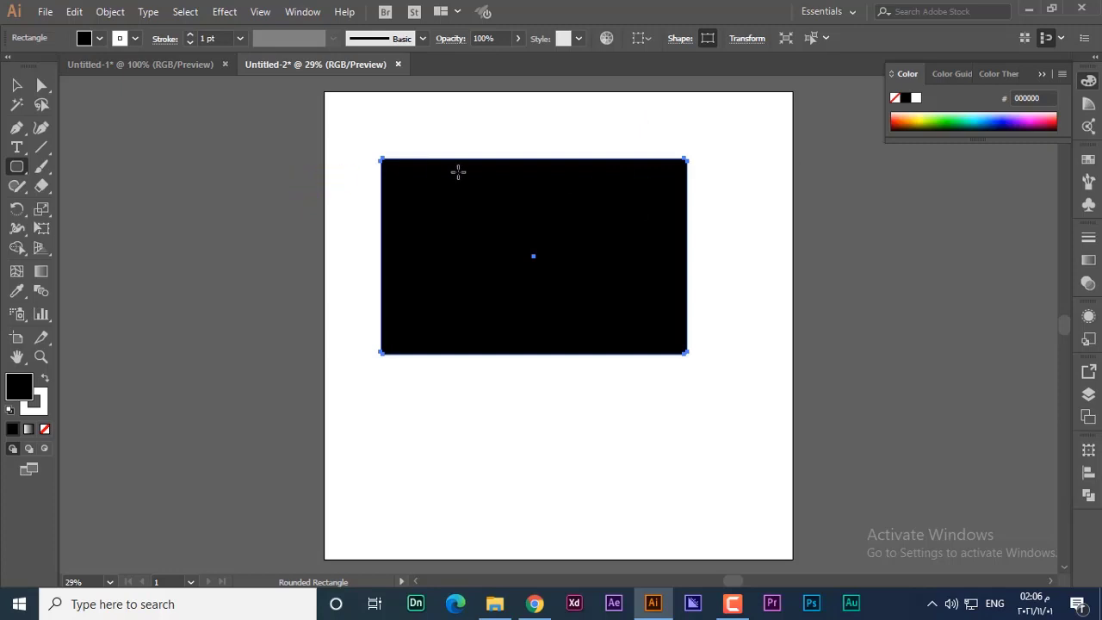
Round all four corners of the black rectangle to a radius of about 98 px
left_click(41, 85)
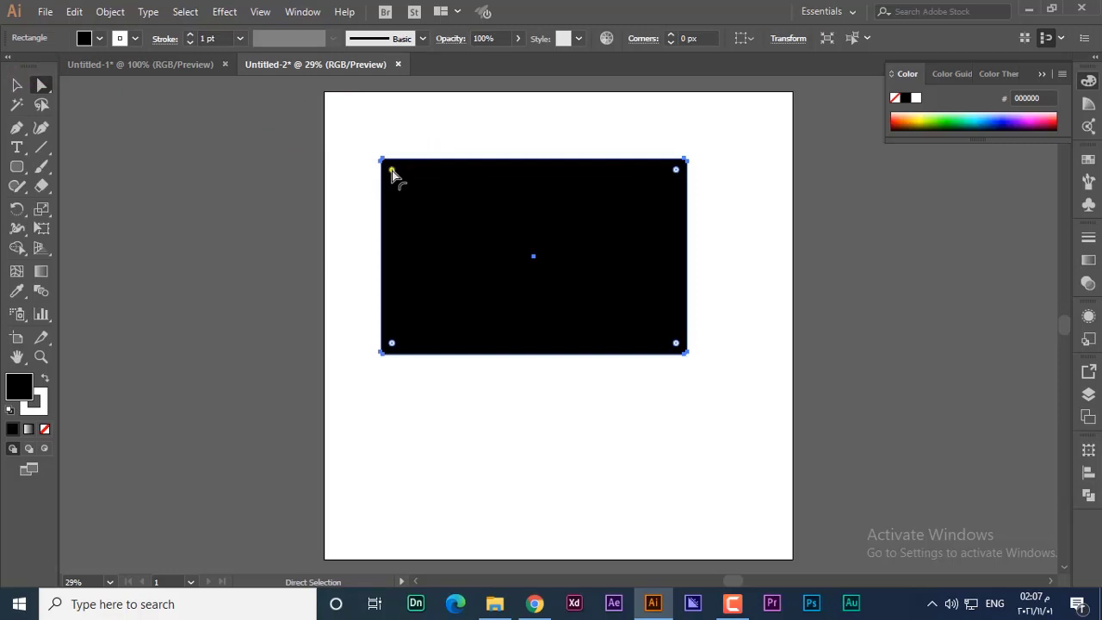
left_click_drag(392, 171, 427, 194)
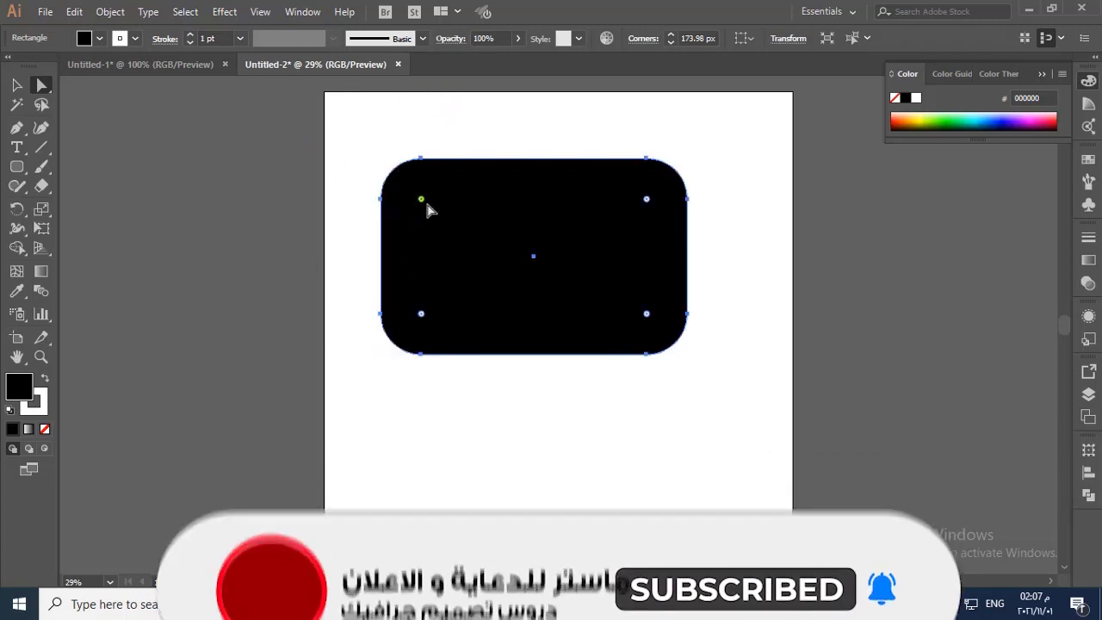
left_click_drag(421, 200, 398, 174)
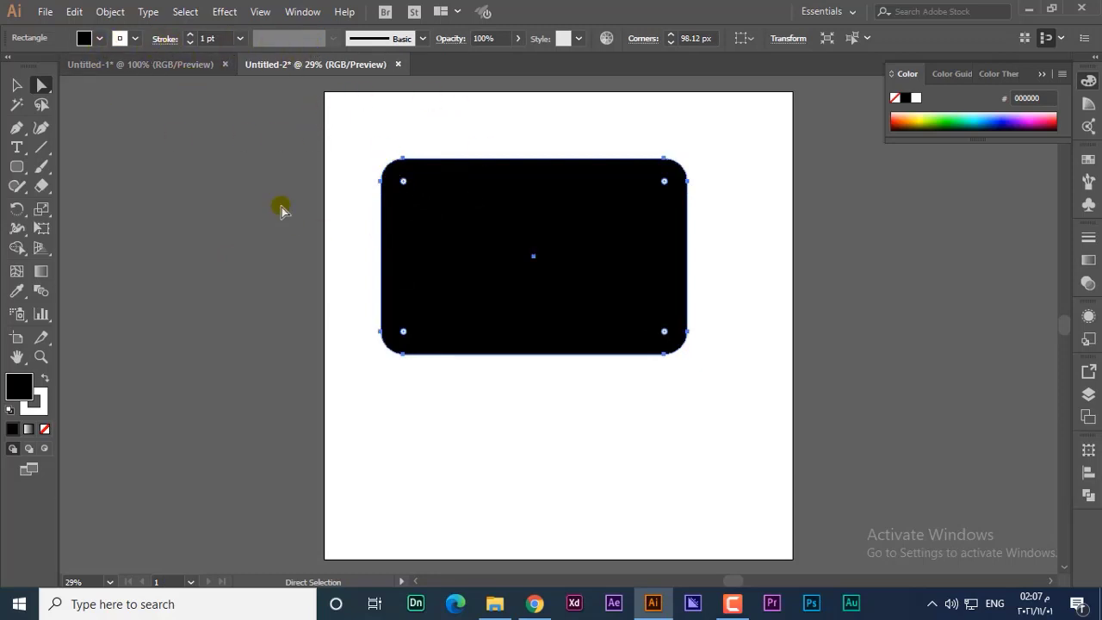
Give the rounded rectangle a red 20 pt stroke, and delete the shape from the artboard
left_click(15, 88)
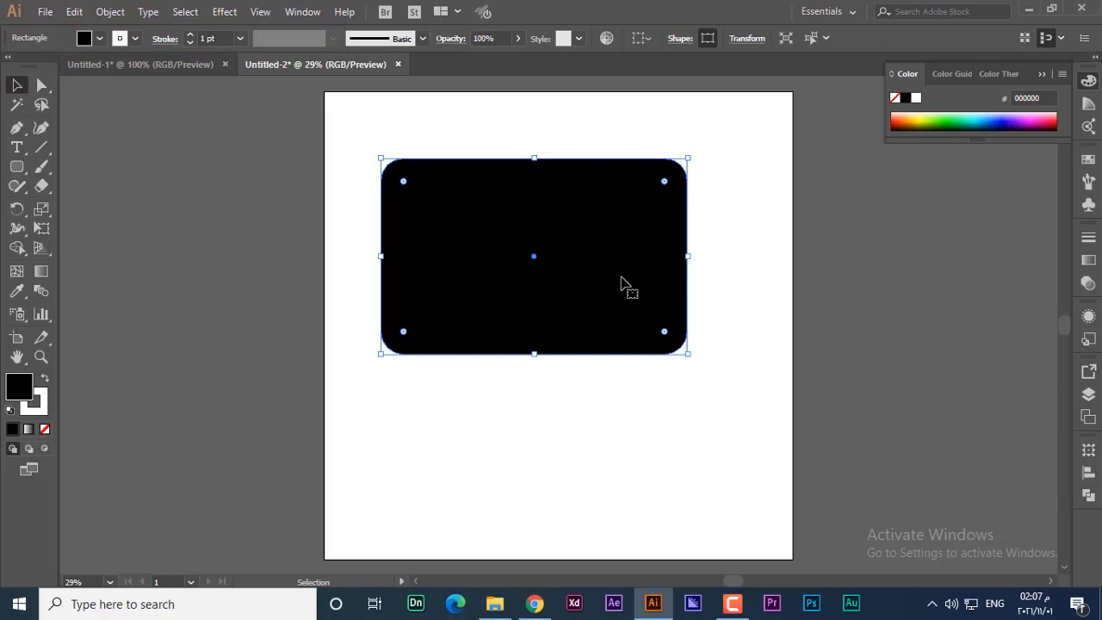
left_click(136, 39)
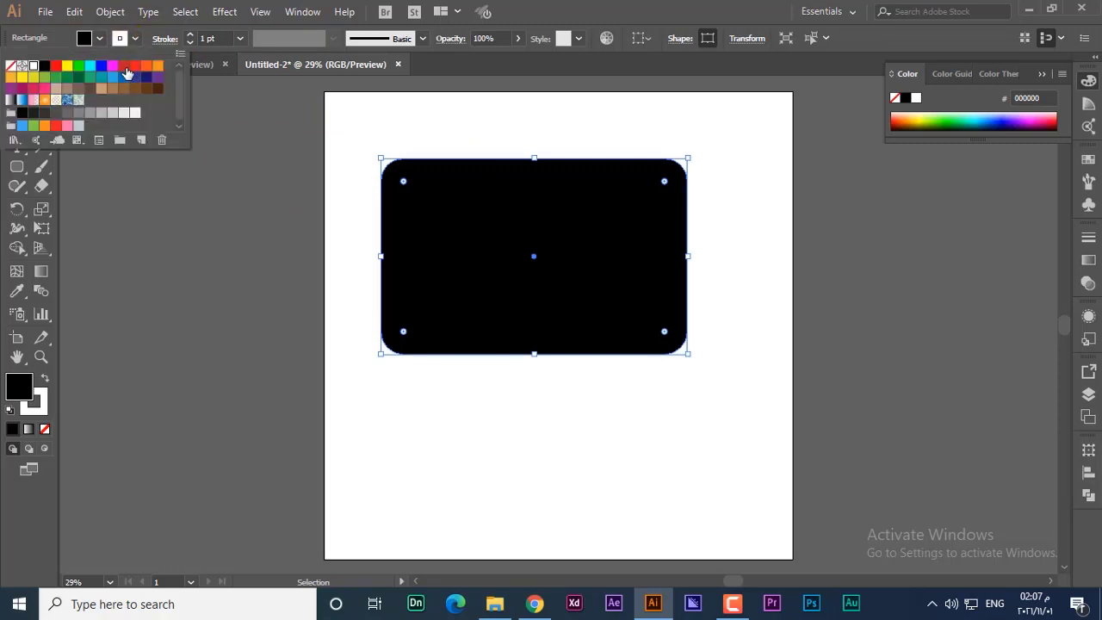
left_click(126, 68)
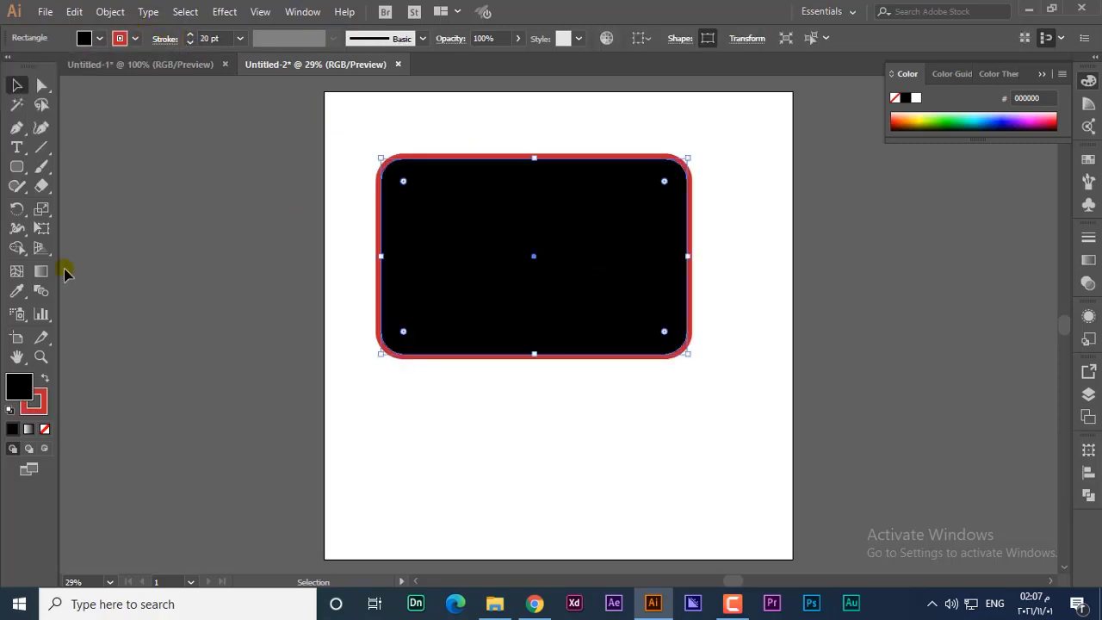
key("Delete")
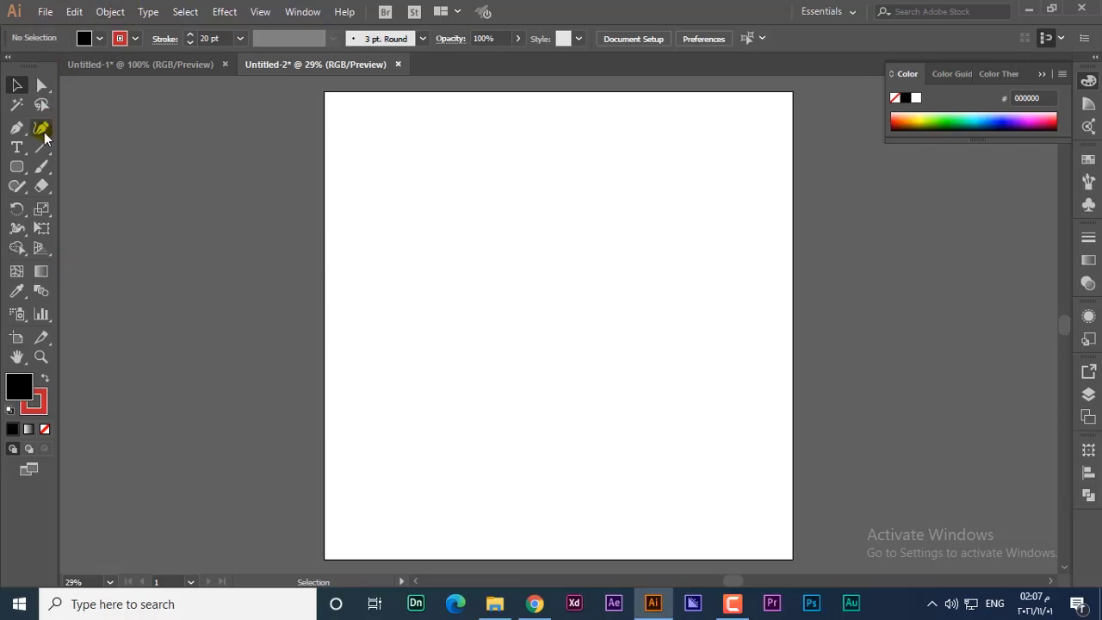
Draw a large circle in the middle of the artboard with the Ellipse tool and undo it
left_click(23, 175)
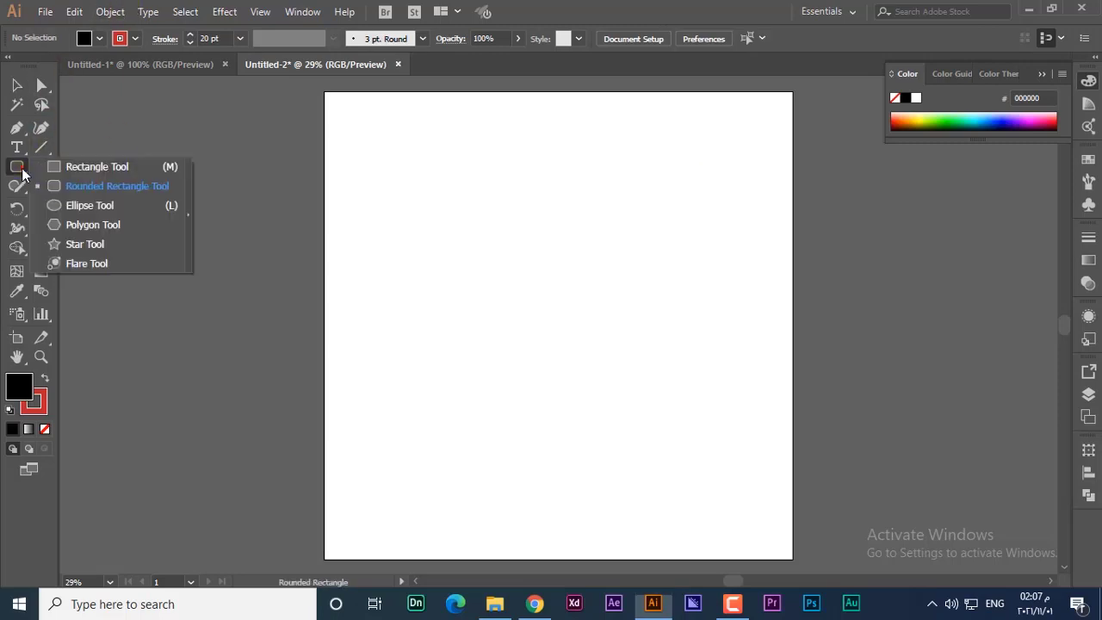
left_click(136, 209)
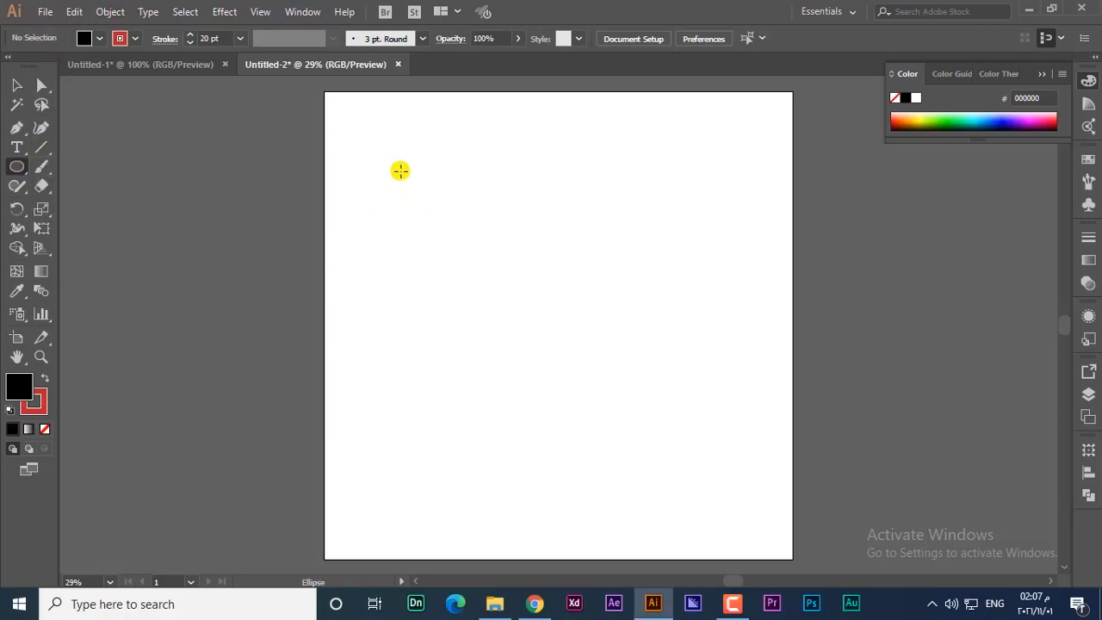
mouse_move(402, 172)
left_mouse_down()
mouse_move(560, 285)
mouse_move(672, 432)
left_mouse_up()
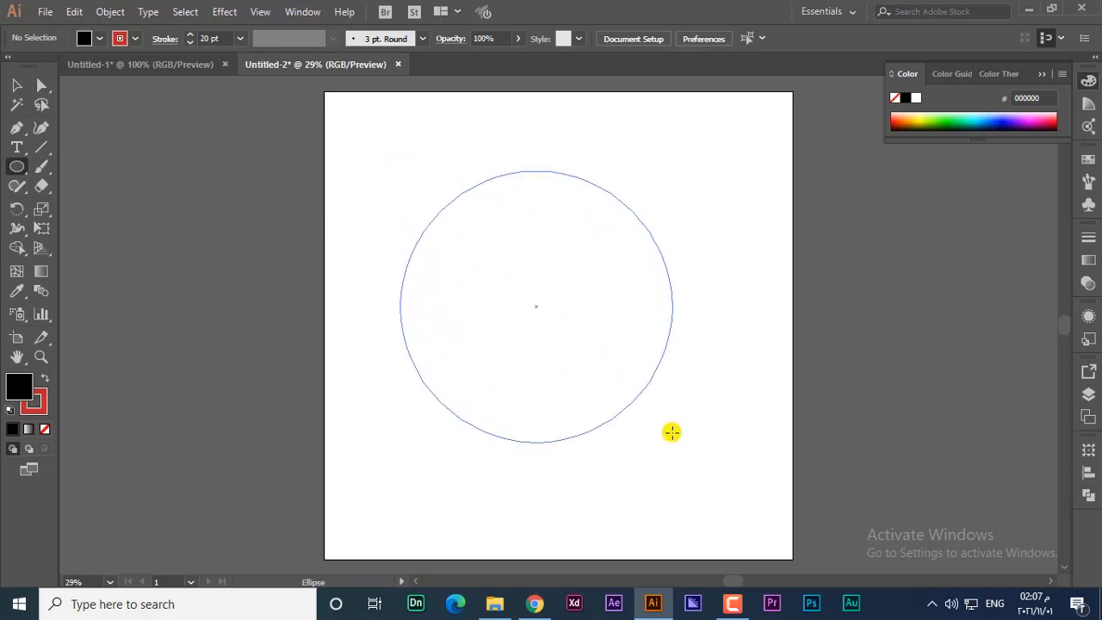
left_click_drag(671, 432, 671, 432)
key("ctrl+z")
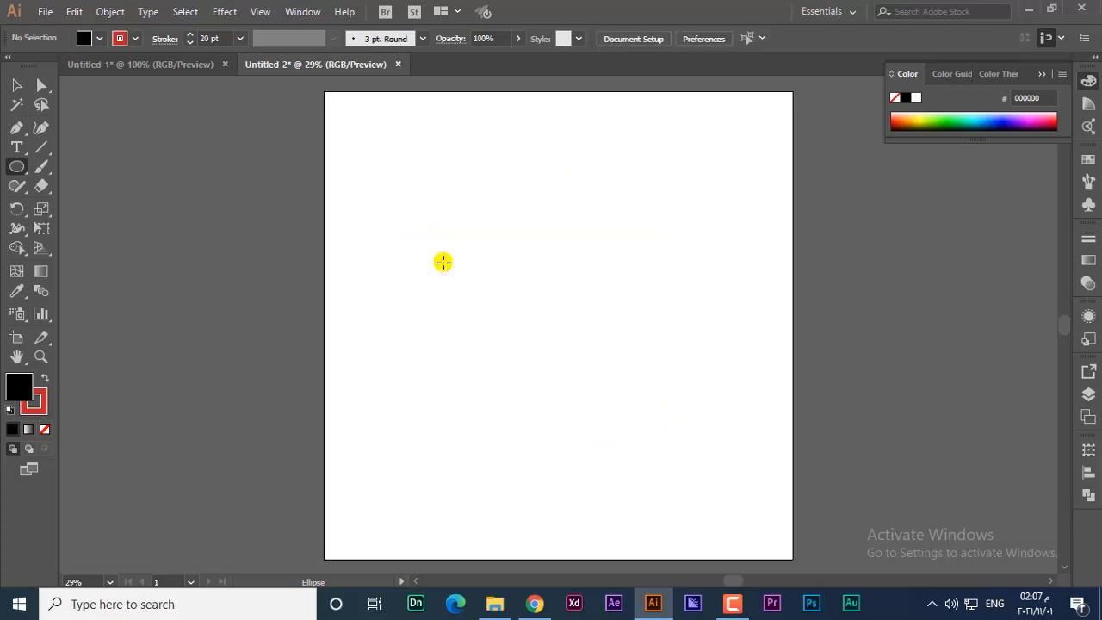
Draw a wide ellipse about 1441 by 318 px, an upright ellipse overlapping it, and a circle about 745 px across
left_click_drag(398, 164, 736, 237)
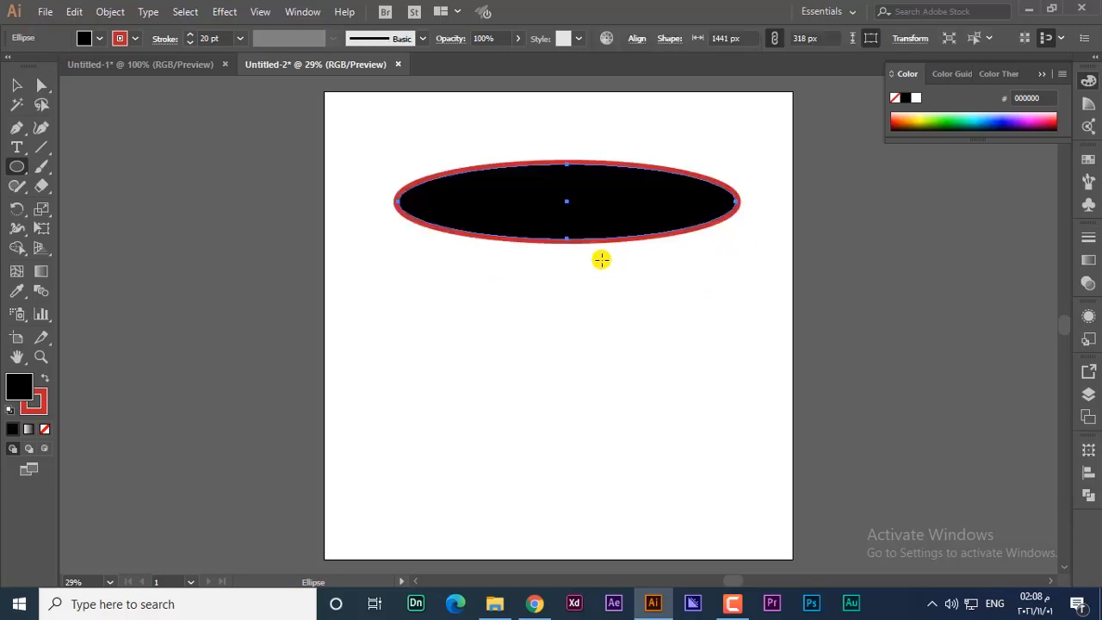
left_click_drag(654, 191, 459, 442)
left_click_drag(364, 327, 540, 505)
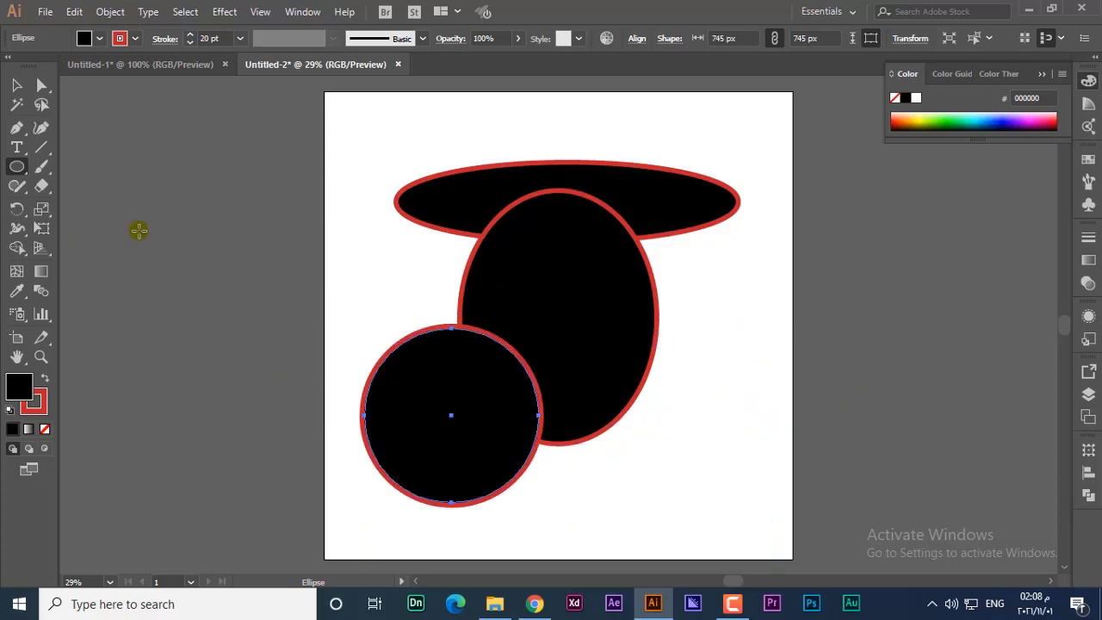
Undo the circle and both ellipses to empty the artboard
key("ctrl+z")
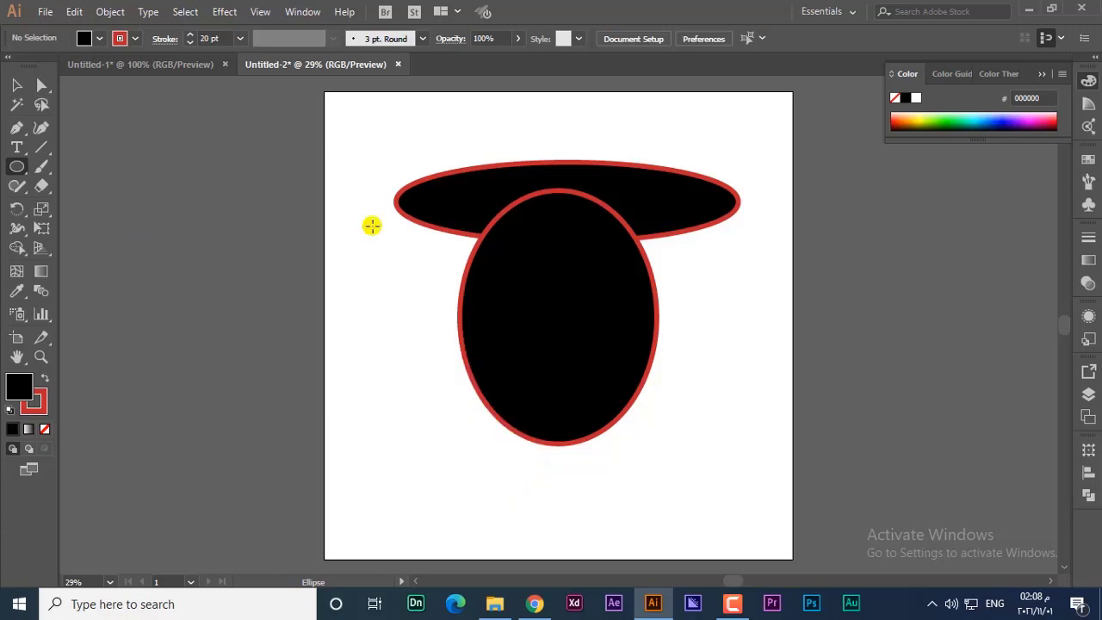
key("ctrl+z")
key("ctrl+z")
Draw a polygon near the artboard's centre, varying its side count and adding sides until it looks like a circle
left_click_drag(17, 166, 121, 226)
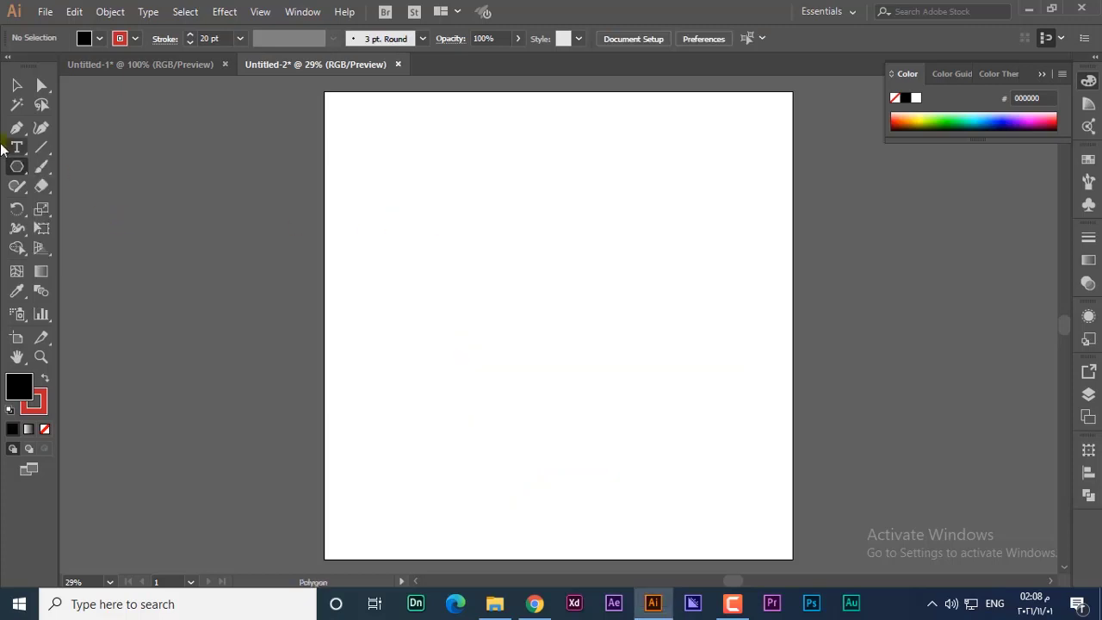
left_click_drag(367, 162, 420, 186)
key("Up")
key("Down")
key("Down")
key("Down")
key("Up")
key("Up")
key("Up")
key("Up")
key("Up")
key("Up")
key("Up")
key("Up")
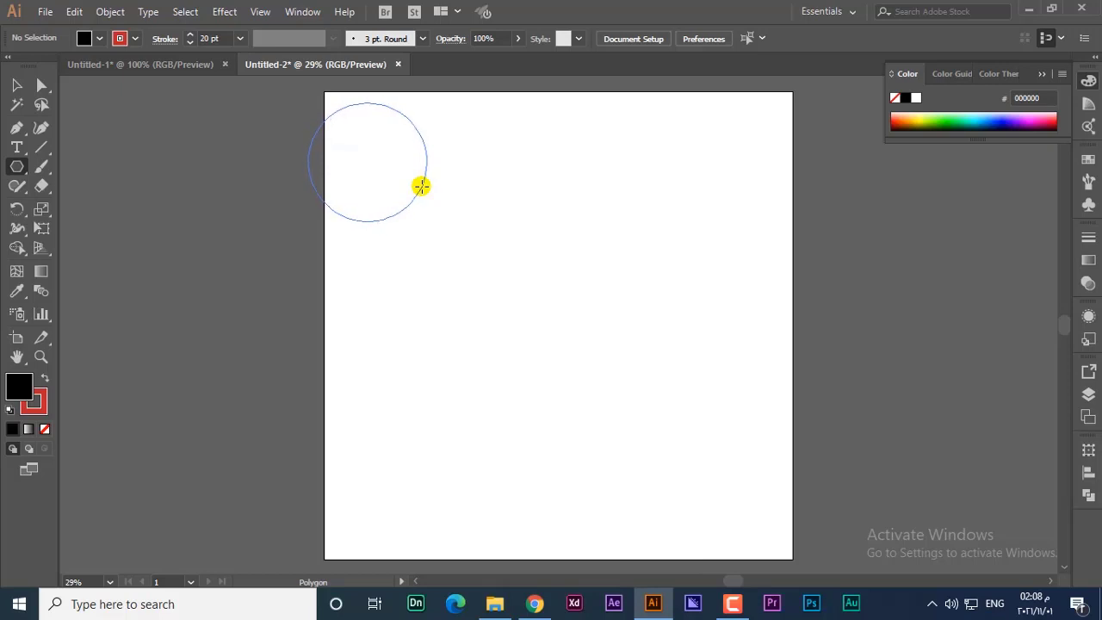
left_click_drag(421, 186, 531, 318)
Pull two individual anchor points on the polygon's left edge inward to form long pointed notches
left_click(17, 84)
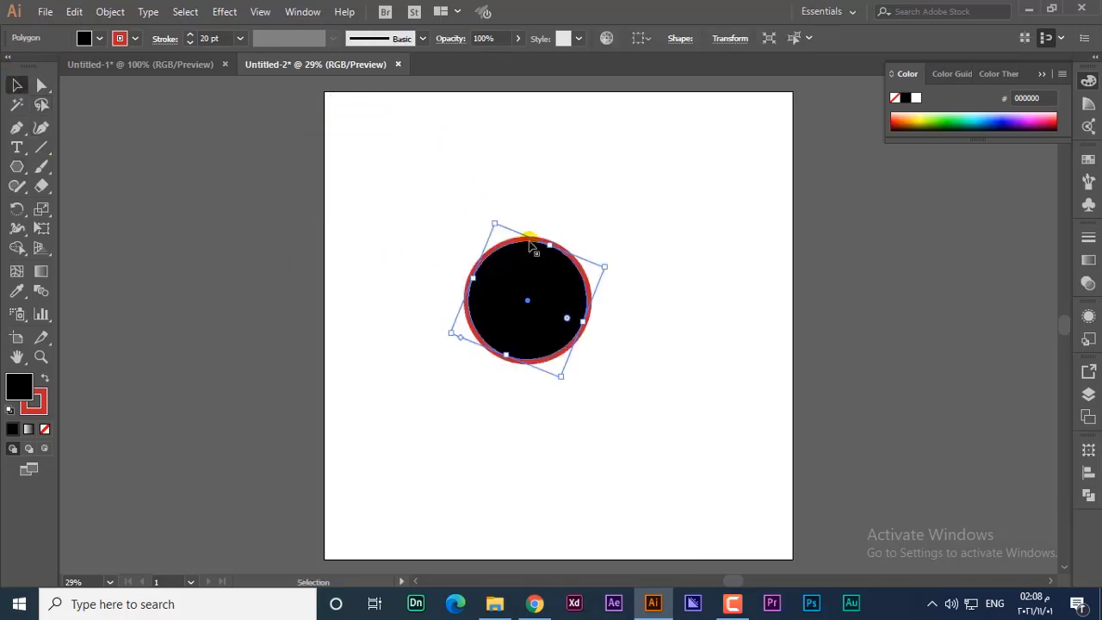
key("a")
key("ctrl+1")
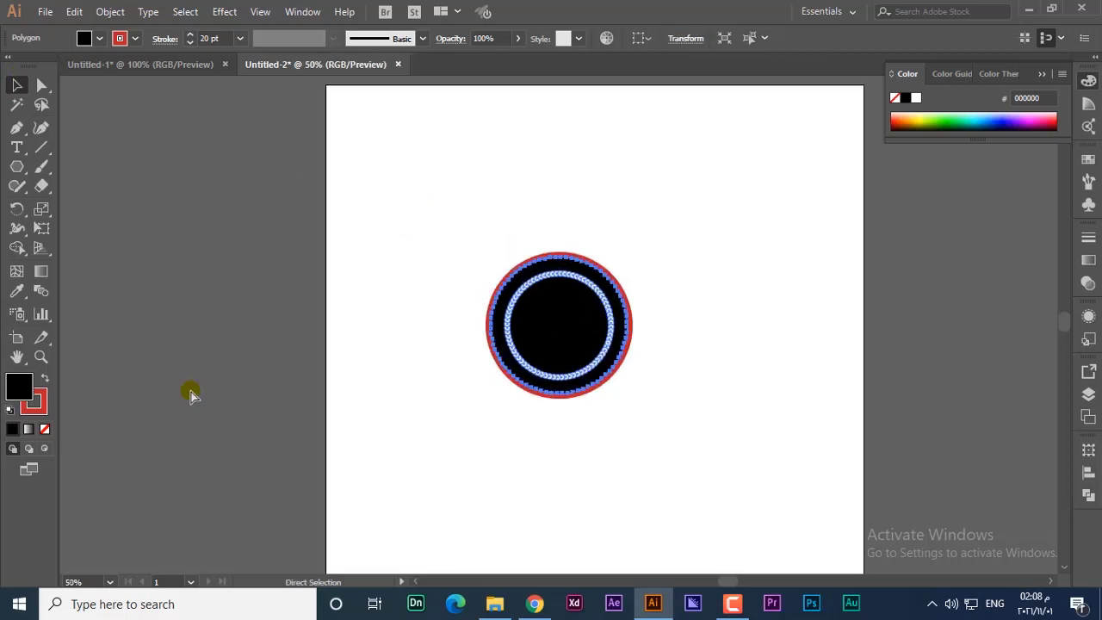
key("ctrl+=")
key("v")
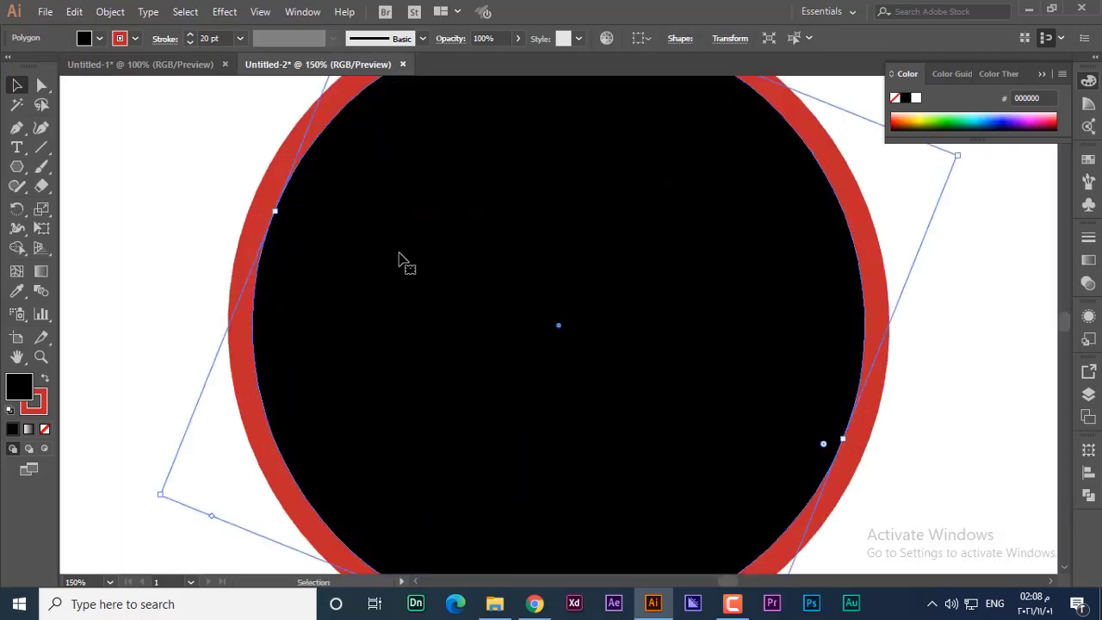
key("a")
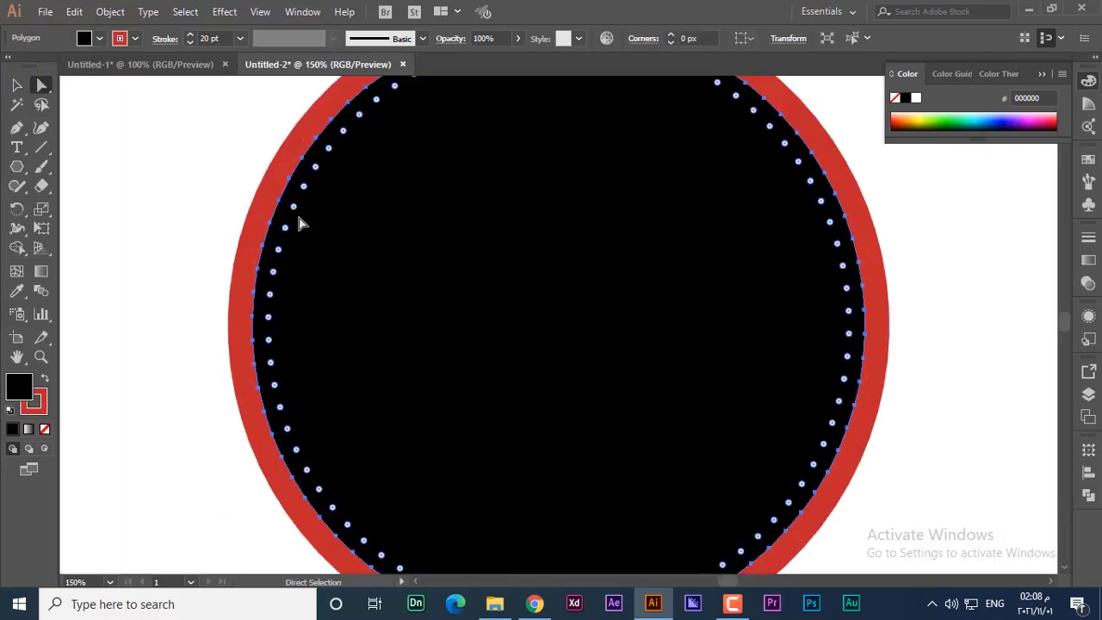
left_click_drag(291, 180, 462, 250)
left_click_drag(255, 298, 413, 336)
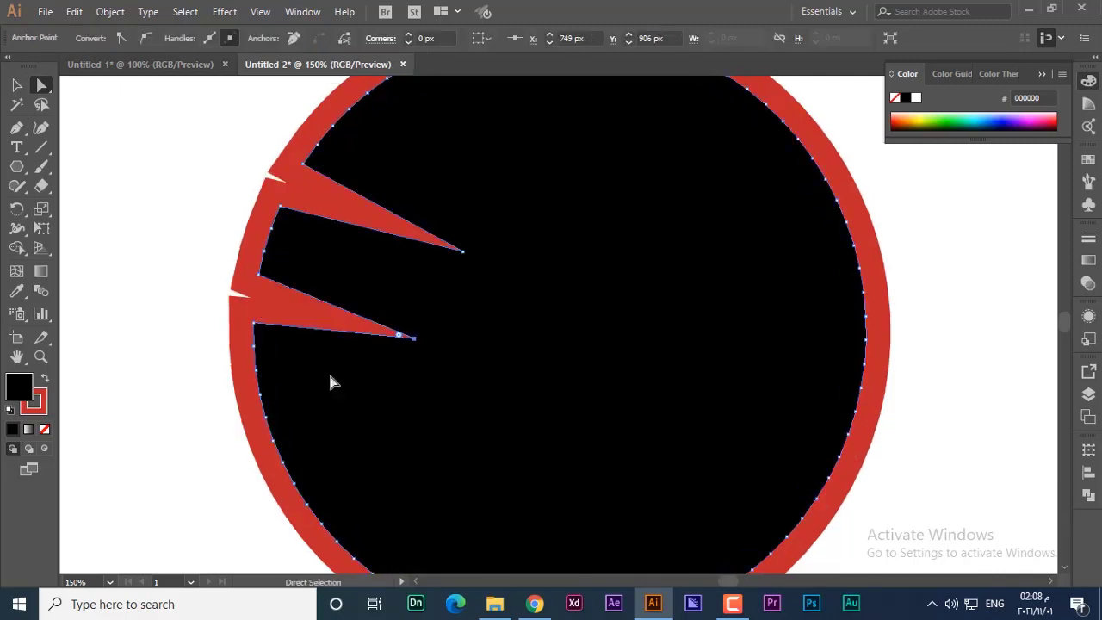
Pull more anchor points inward along the polygon's lower and right edges to form a ring of spiky notches
left_click_drag(332, 384, 296, 306)
left_click_drag(223, 315, 360, 316)
left_click_drag(245, 384, 352, 368)
left_click_drag(284, 445, 385, 414)
left_click_drag(336, 494, 385, 355)
left_click_drag(306, 430, 362, 379)
left_click_drag(376, 452, 415, 393)
left_click_drag(447, 457, 458, 233)
left_click_drag(518, 444, 519, 362)
left_click_drag(584, 415, 569, 357)
left_click_drag(352, 286, 360, 283)
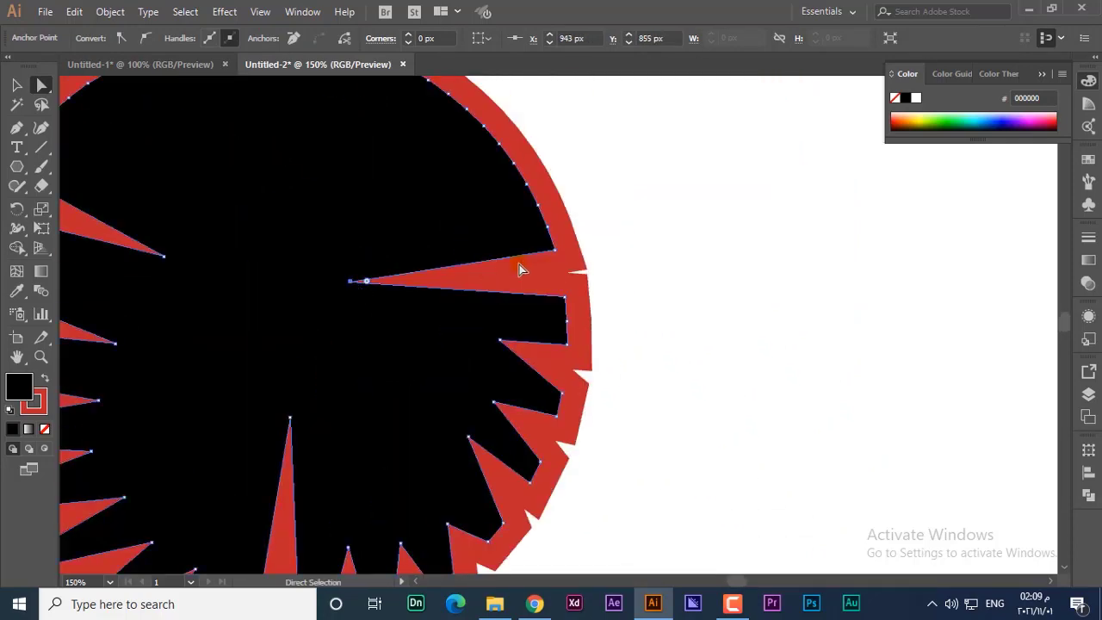
left_click_drag(455, 270, 501, 374)
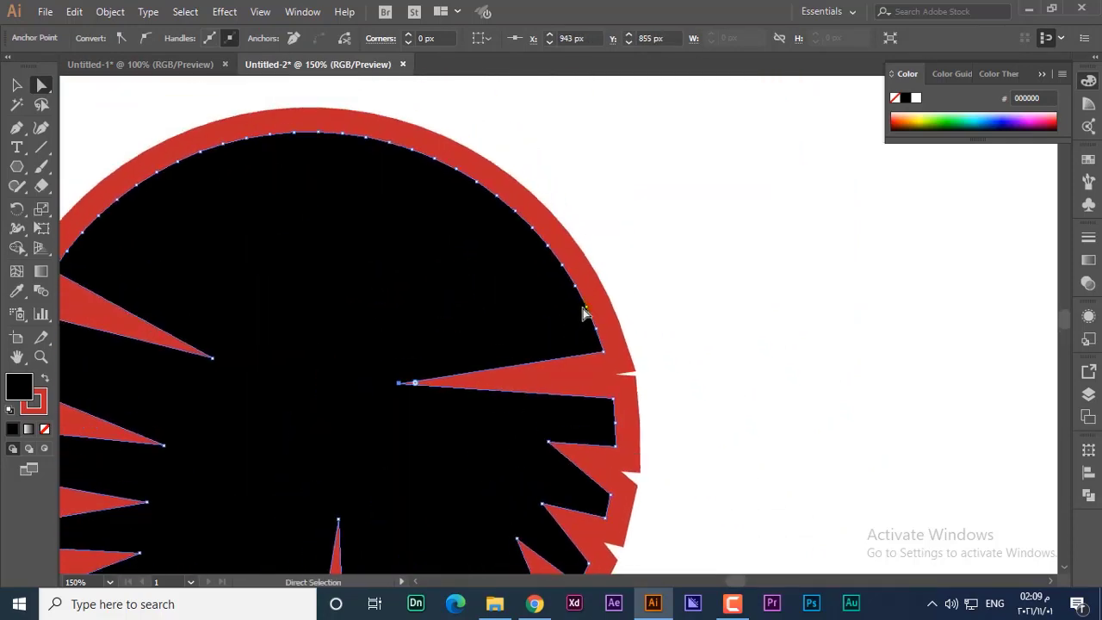
left_click_drag(583, 310, 417, 339)
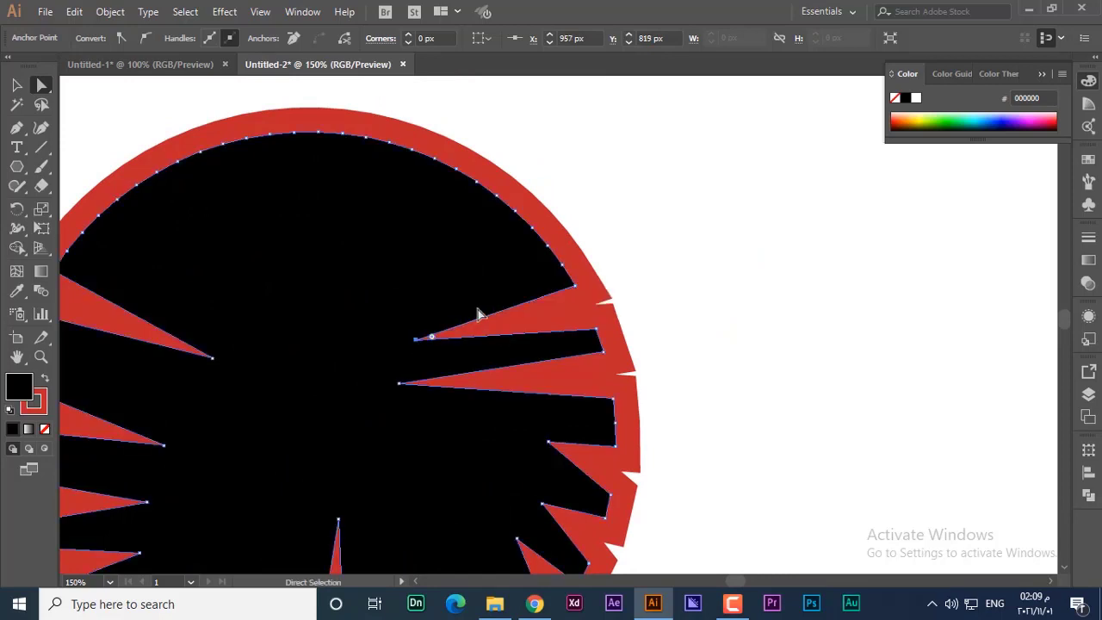
Select the whole spiky polygon and delete it from the artboard
key("ctrl+0")
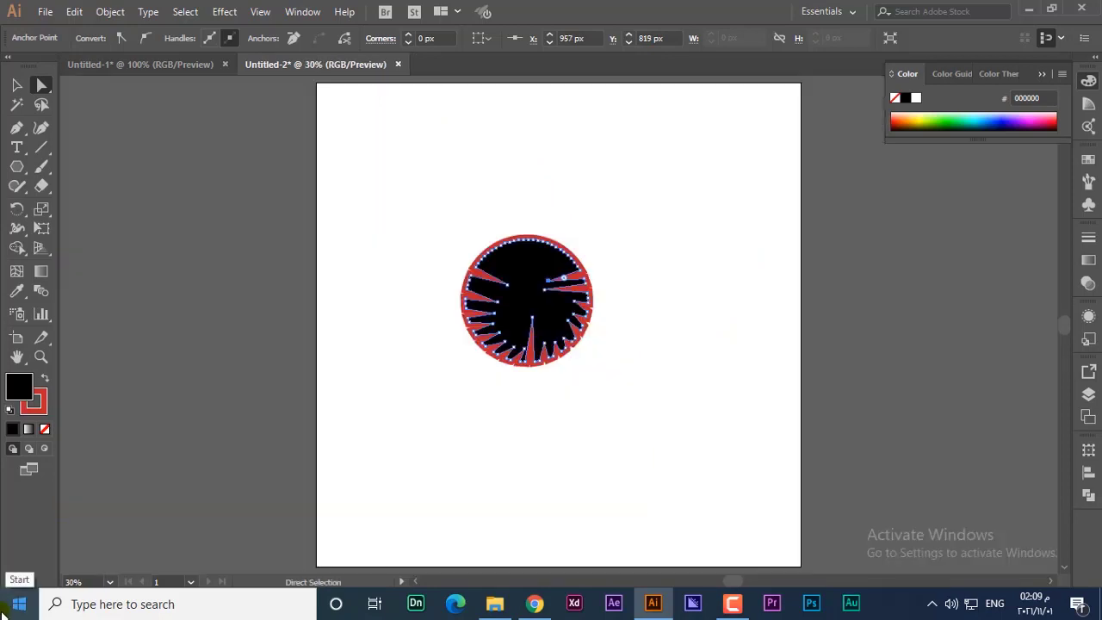
left_click(17, 84)
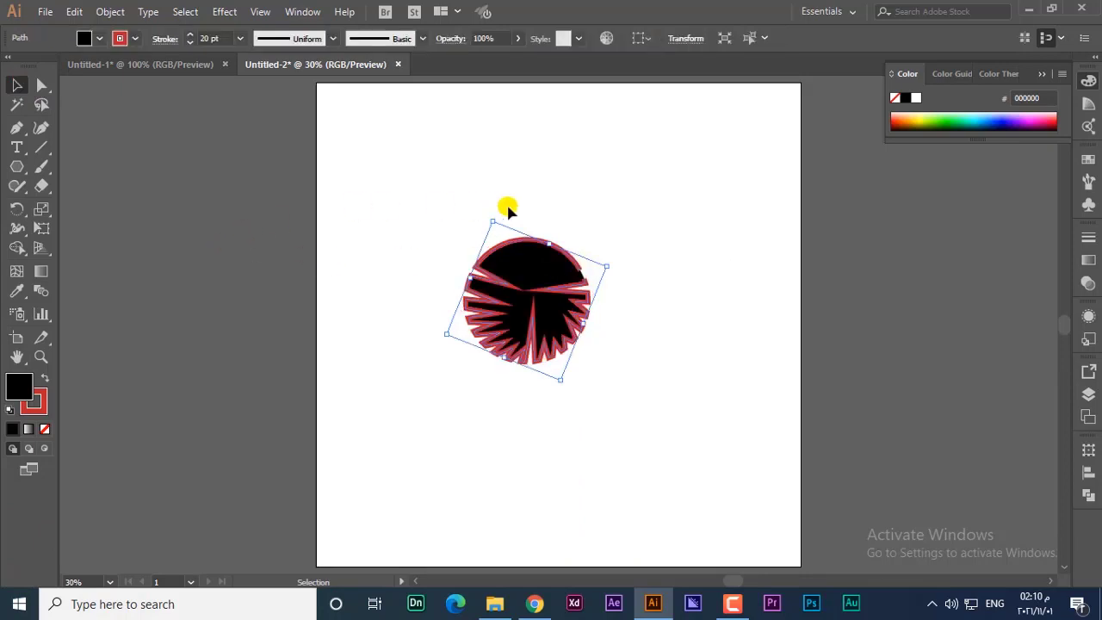
key("Delete")
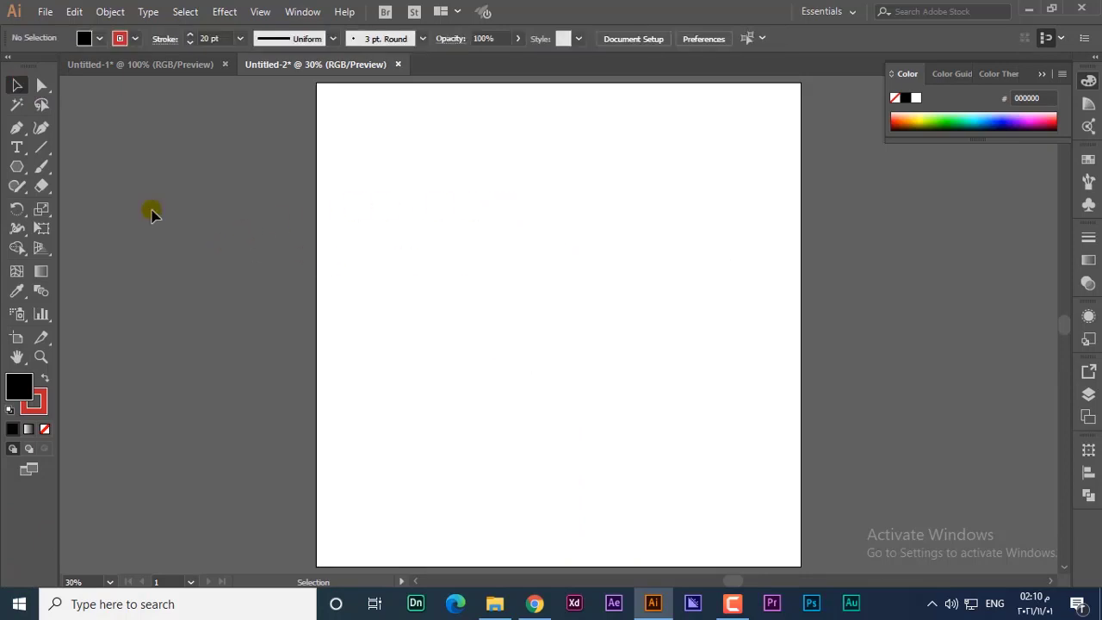
Create a seven-sided polygon with a 1000 px radius and move it onto the middle of the artboard
left_click(19, 168)
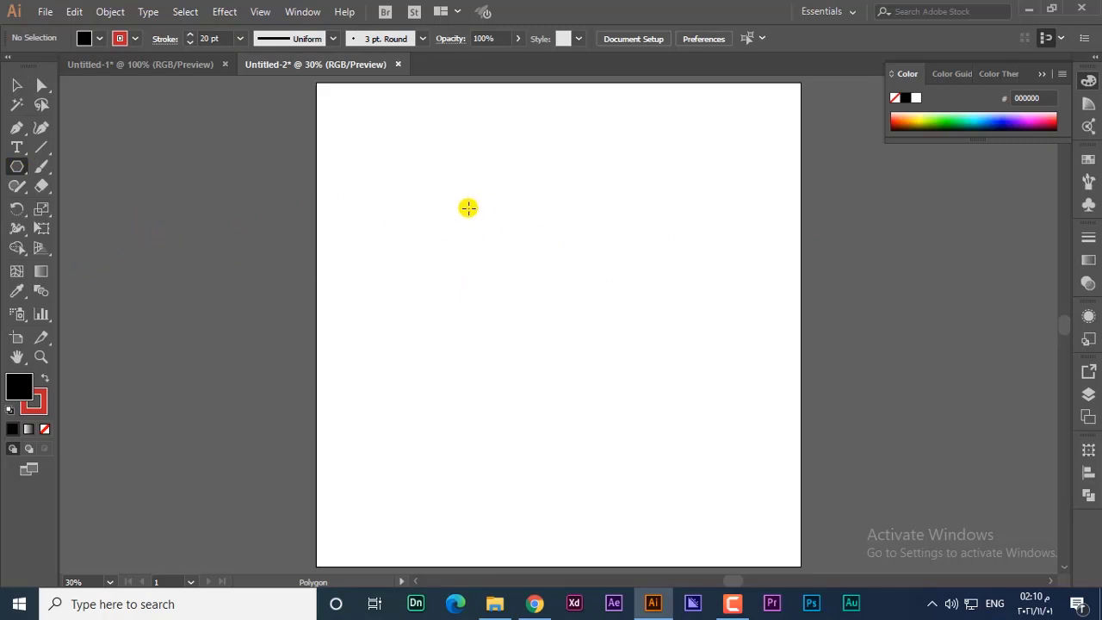
left_click(467, 207)
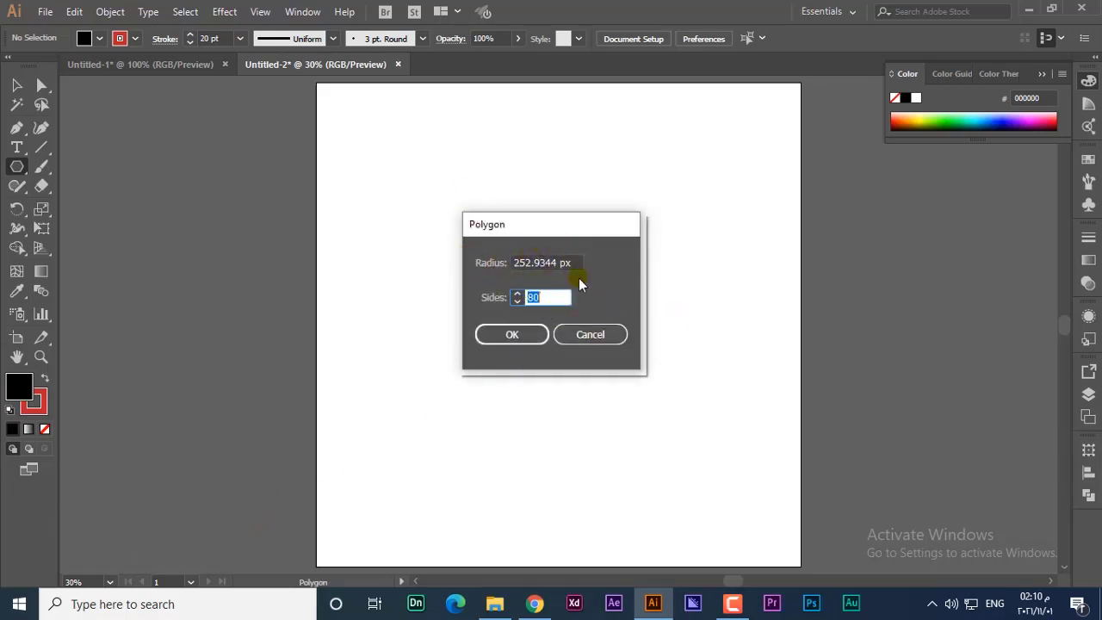
double_click(529, 262)
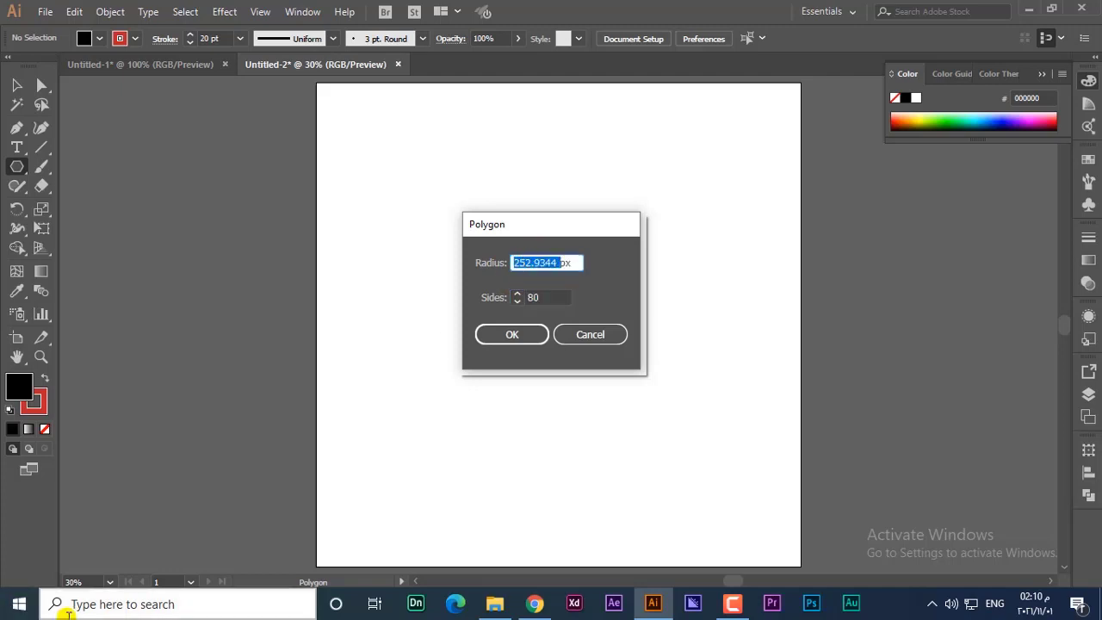
type("1000")
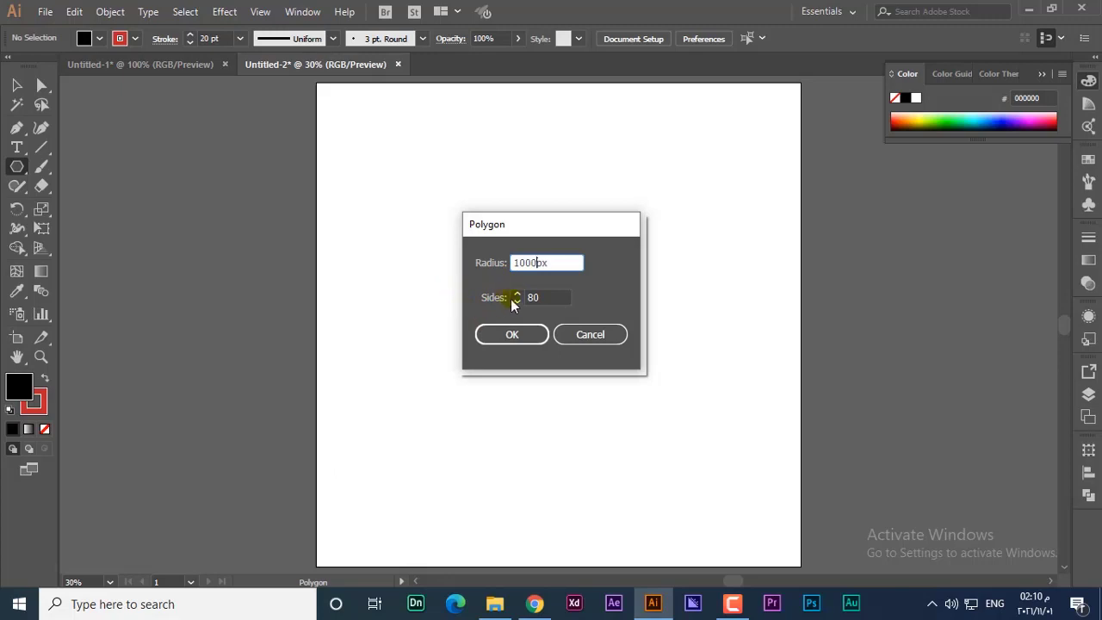
key("Tab")
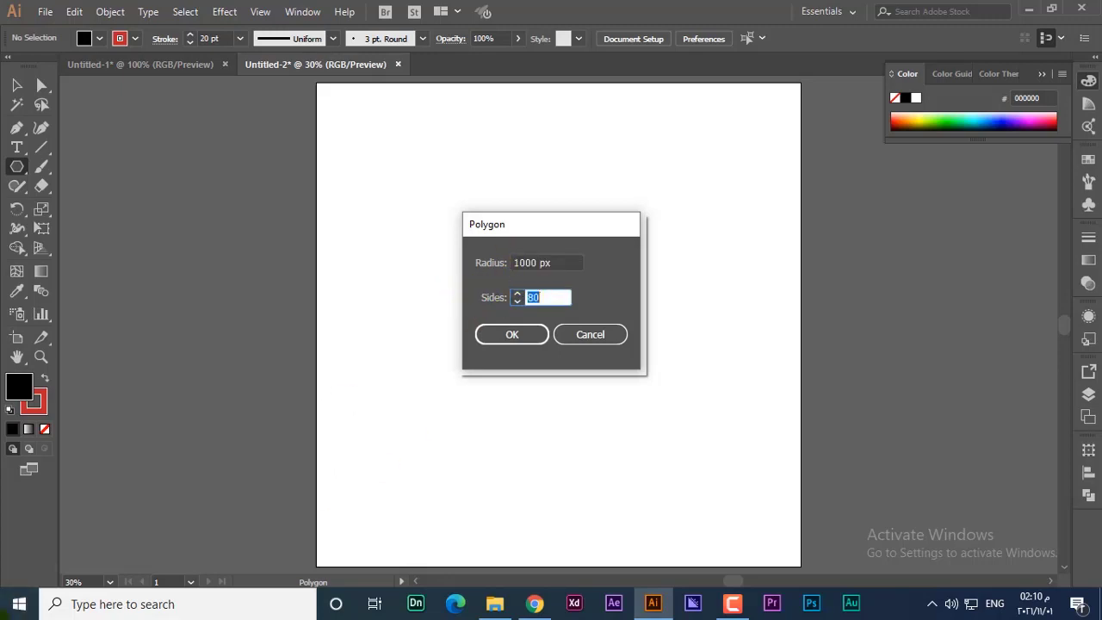
type("7")
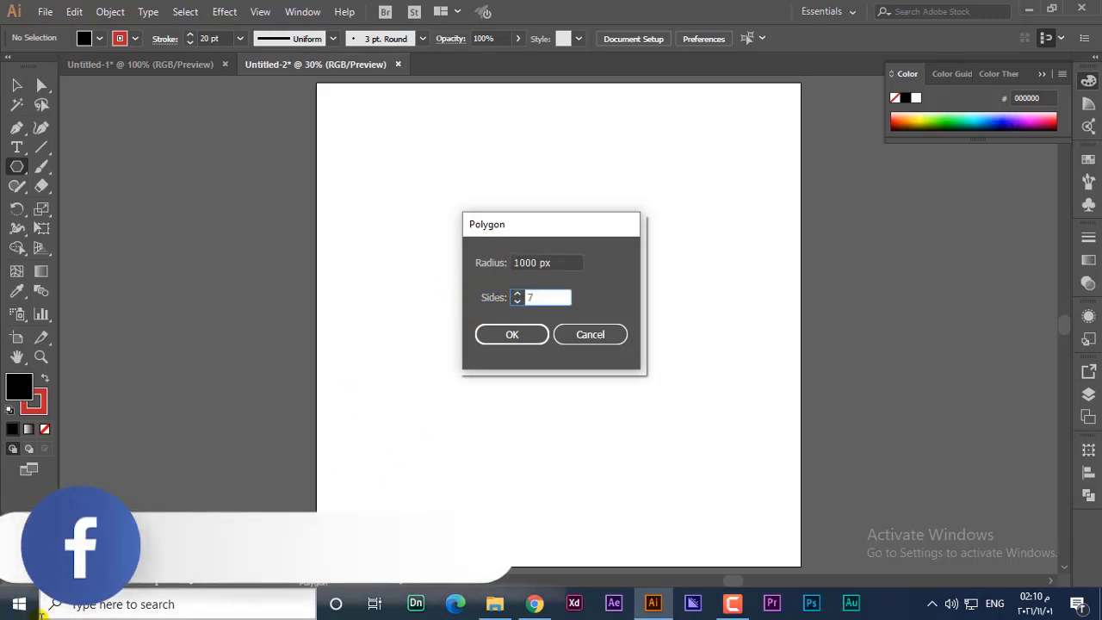
left_click(506, 333)
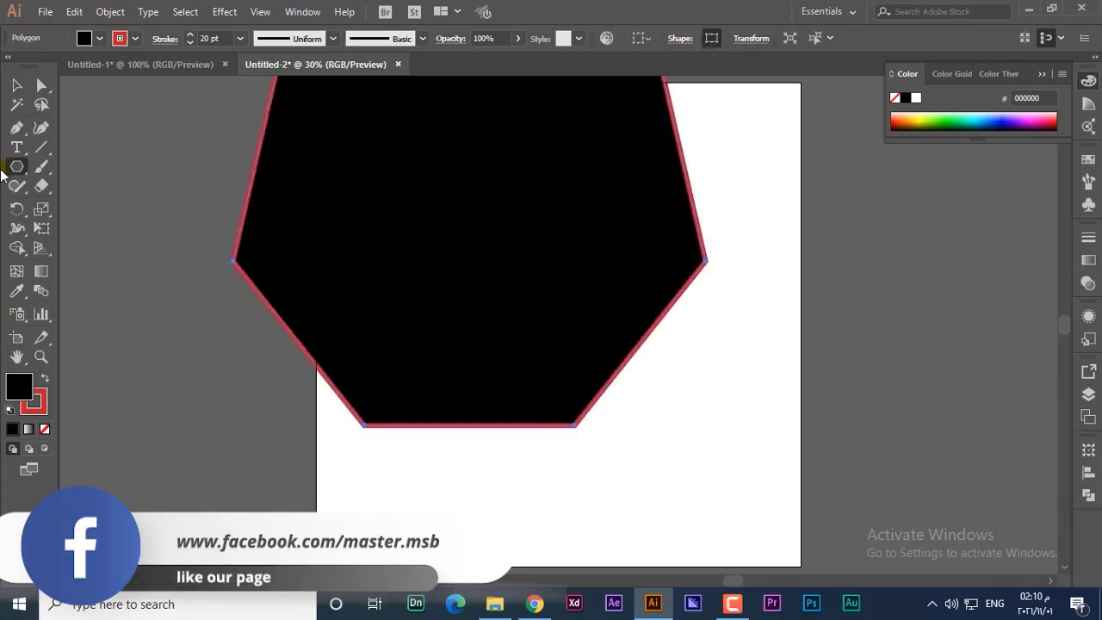
left_click(16, 84)
left_click_drag(522, 223, 613, 328)
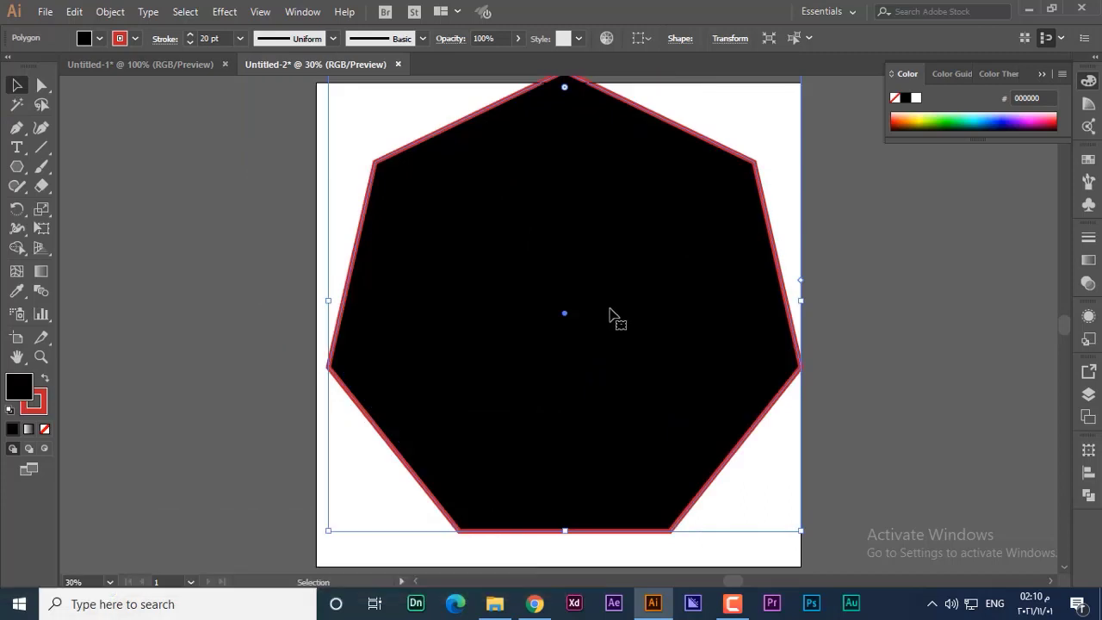
Round the heptagon's upper-left and upper-right corners into long, smooth curves
key("a")
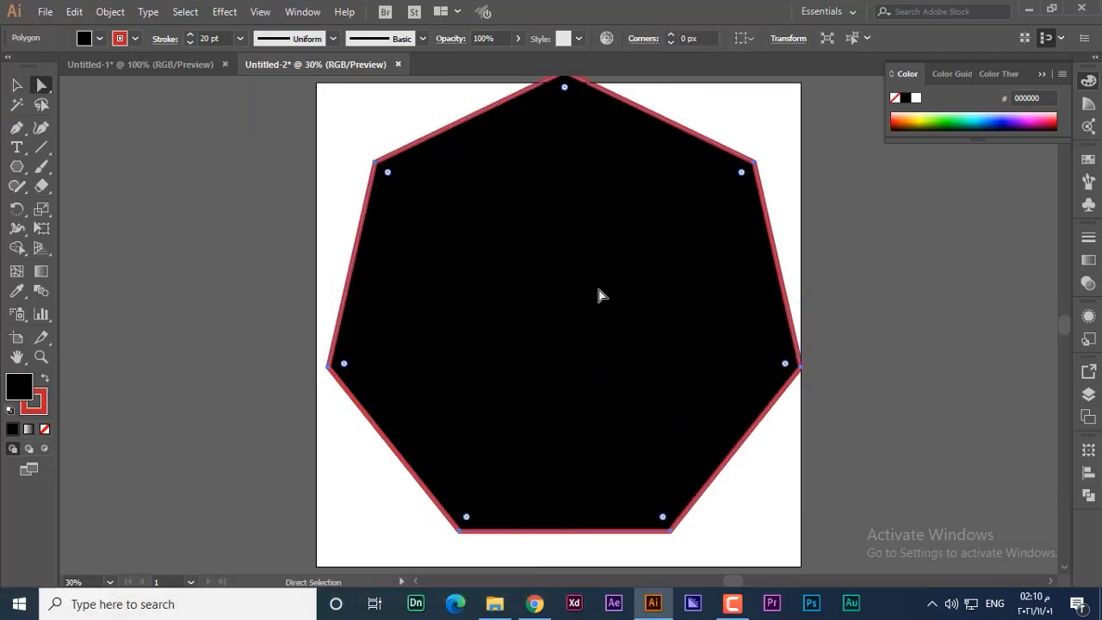
left_click(376, 163)
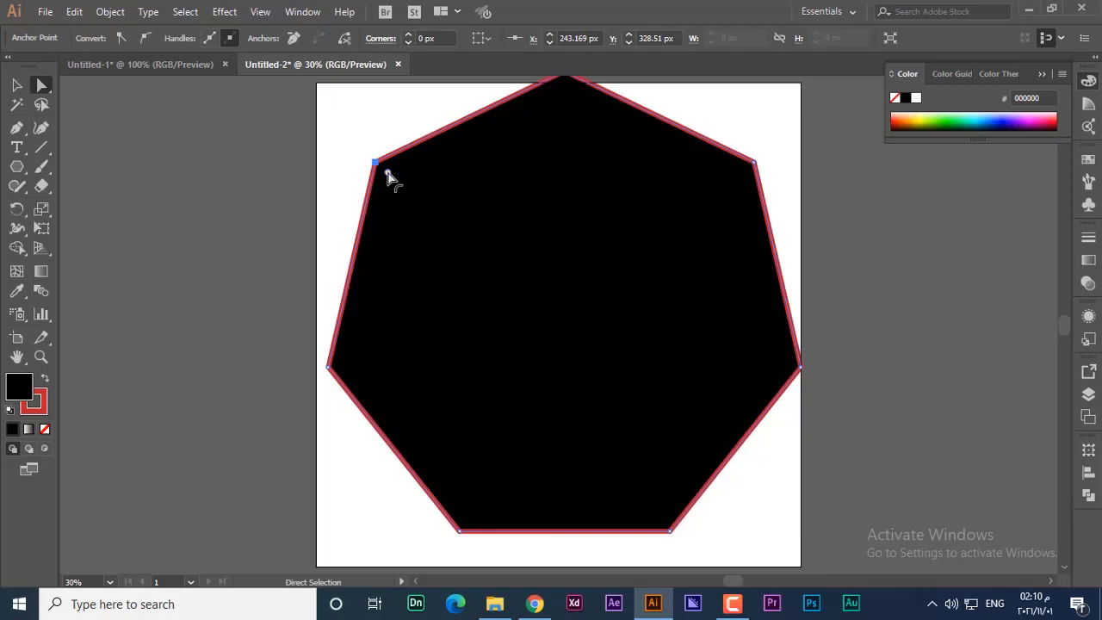
left_click_drag(388, 172, 563, 300)
Remove the heptagon's black fill, leaving the red outline, and delete the shape from the artboard
left_click_drag(801, 531, 731, 474)
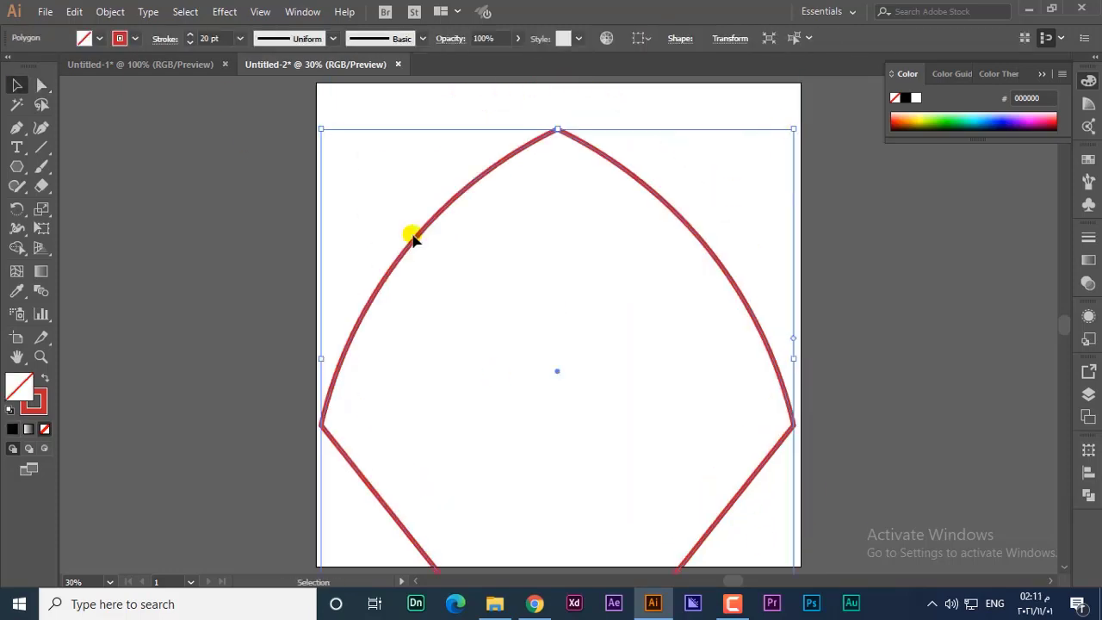
left_click(411, 236)
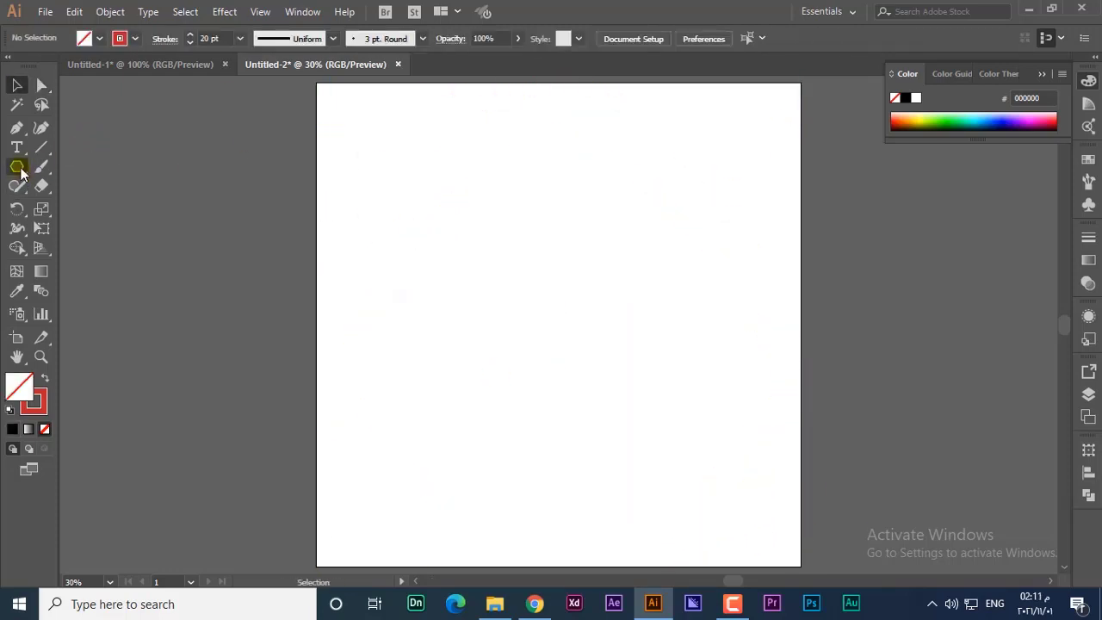
Draw a star in the artboard's upper-left area, raising its point count and reducing it until it forms an upright triangle
left_click(19, 169)
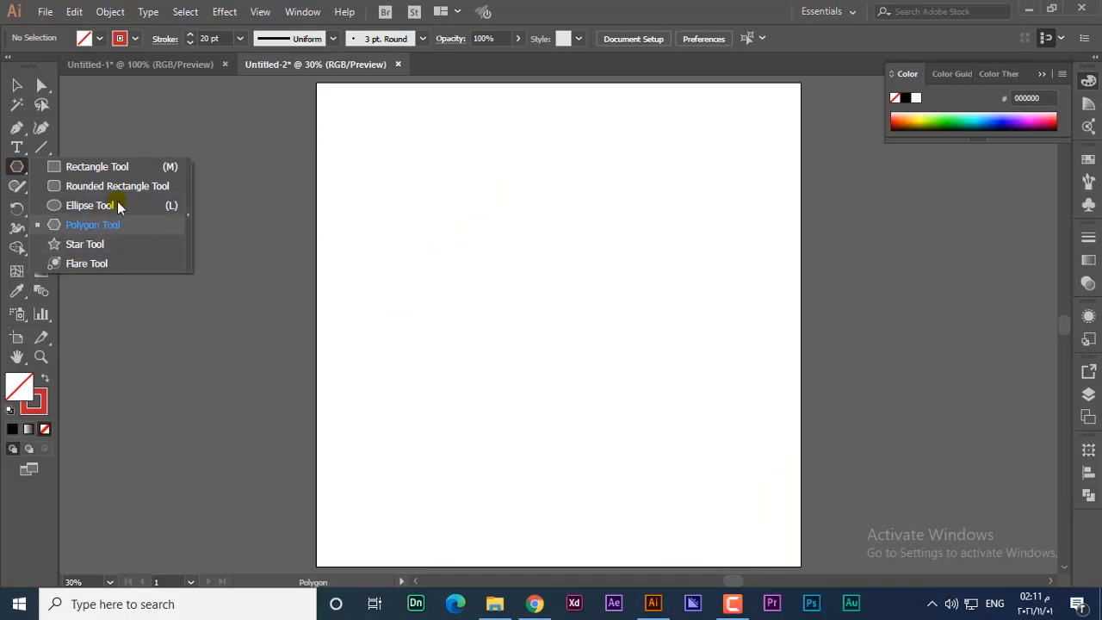
left_click(118, 243)
left_click_drag(461, 209, 523, 247)
key("Up")
key("Up")
key("Up")
key("Up")
key("Up")
key("Up")
key("Up")
key("Up")
key("Up")
key("Up")
key("Up")
key("Up")
key("Up")
key("Up")
key("Up")
key("Up")
key("Up")
key("Up")
key("Up")
key("Up")
key("Up")
key("Up")
key("Up")
key("Up")
key("Up")
key("Up")
key("Up")
key("Up")
key("Up")
key("Up")
key("Up")
key("Up")
key("Up")
key("Up")
key("Up")
key("Up")
key("Down")
key("Down")
key("Down")
key("Down")
key("Down")
key("Down")
key("Down")
key("Down")
key("Down")
key("Down")
key("Down")
key("Down")
key("Down")
key("Down")
key("Down")
key("Down")
key("Down")
key("Down")
key("Down")
key("Down")
key("Down")
key("Down")
key("Down")
key("Down")
key("Down")
key("Down")
key("Down")
key("Down")
key("Down")
key("Down")
key("Down")
key("Down")
key("Down")
key("Down")
key("Down")
key("Down")
key("Down")
key("Down")
key("Down")
key("Down")
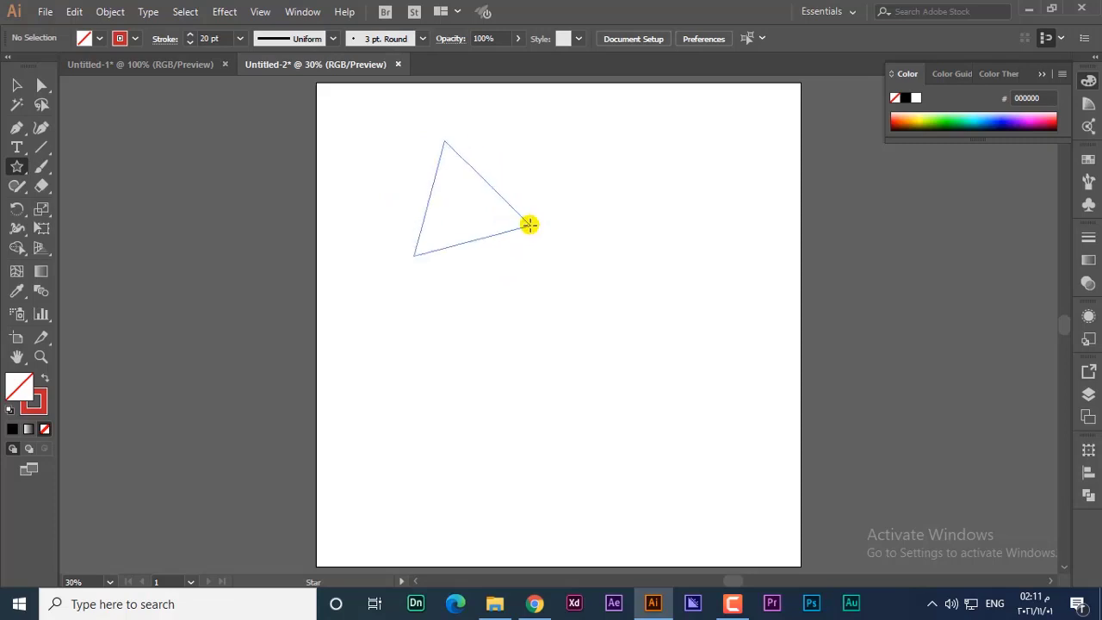
left_click_drag(529, 251, 528, 252)
Draw a four-pointed star near the artboard's centre and a seven-pointed star in its lower-left area
mouse_move(583, 318)
left_mouse_down()
mouse_move(630, 380)
mouse_move(650, 378)
left_mouse_up()
key("Up")
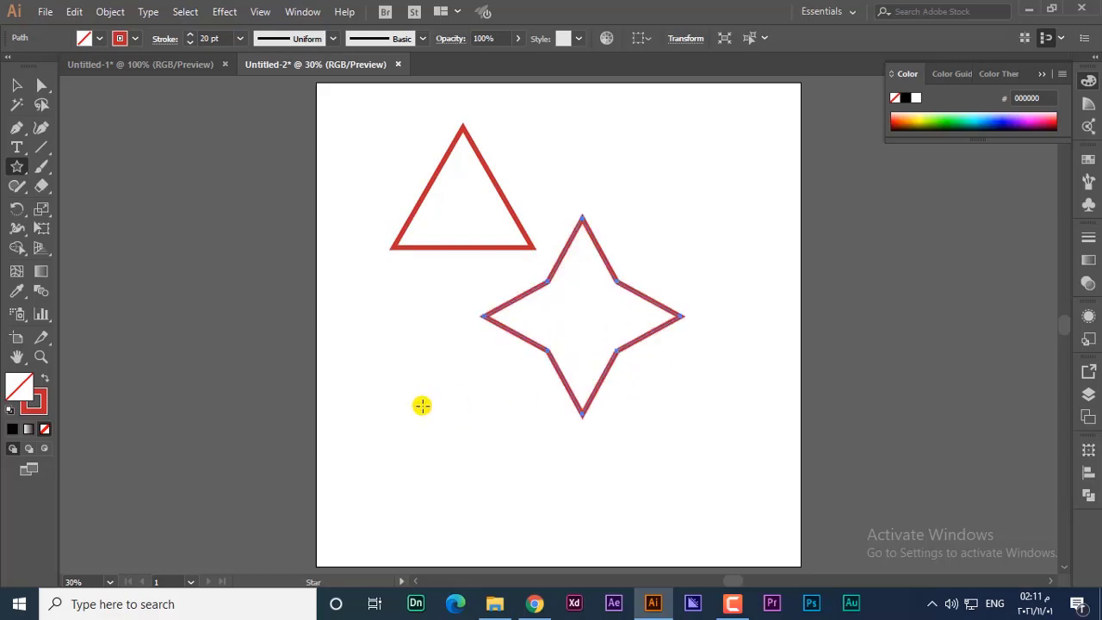
left_click_drag(411, 394, 487, 451)
key("Up")
key("Up")
key("Up")
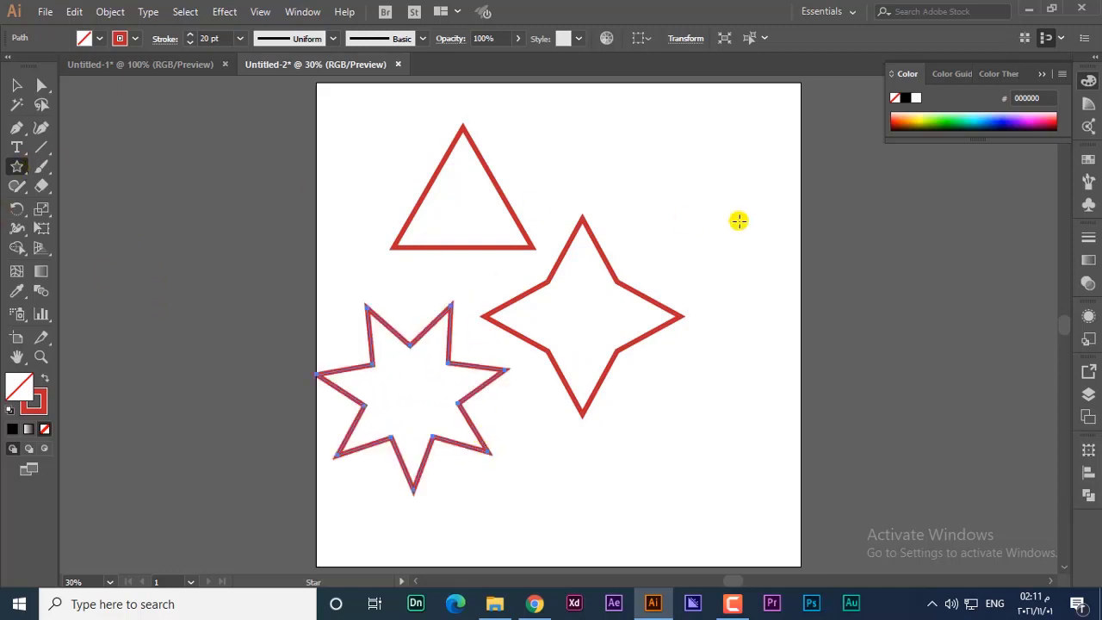
left_click(694, 182)
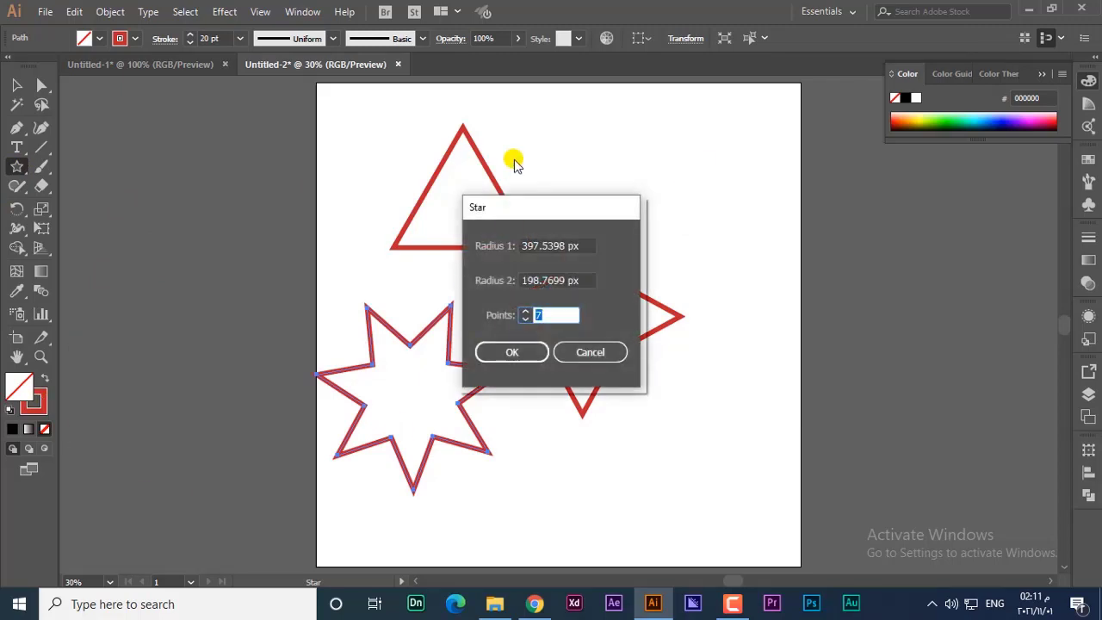
left_click_drag(514, 213, 668, 173)
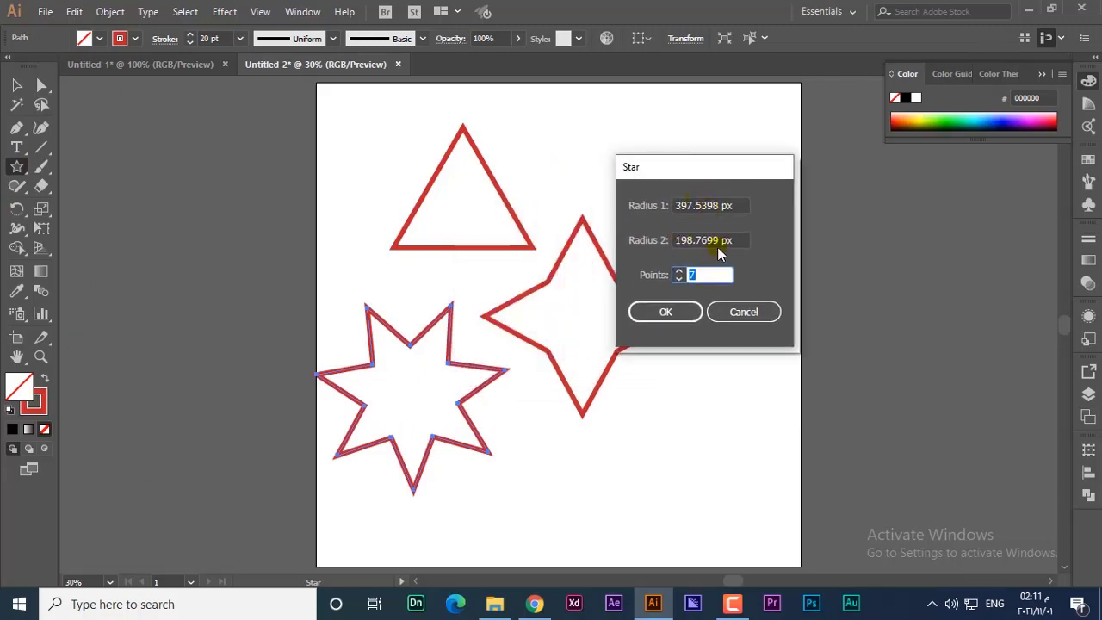
left_click(729, 315)
Select the triangle and both stars together and delete them from the artboard
left_click(16, 85)
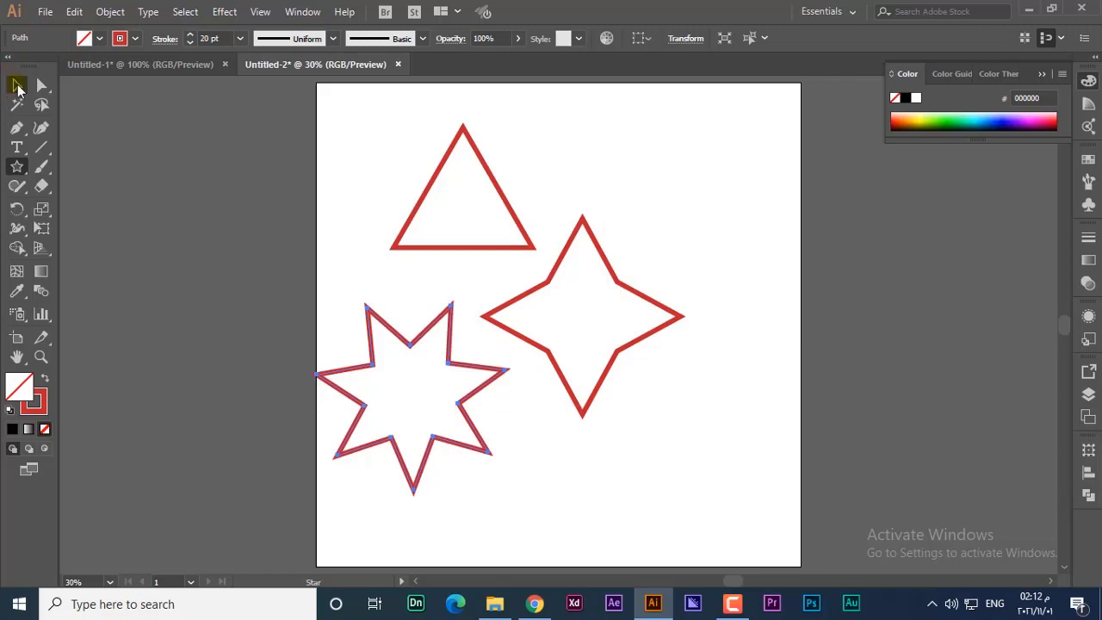
left_click_drag(711, 188, 245, 498)
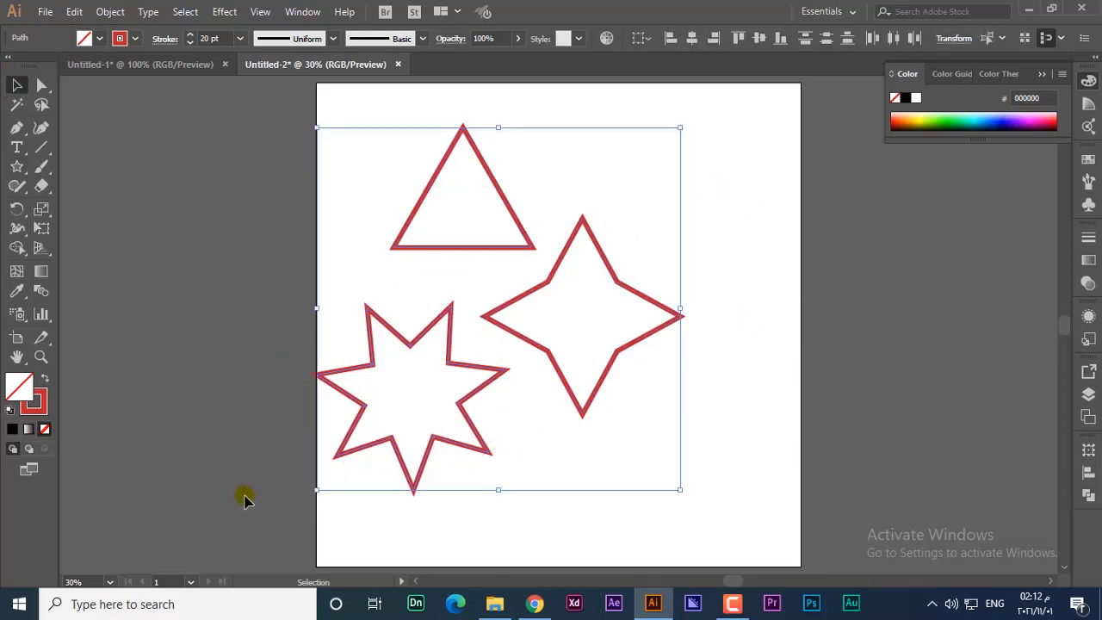
key("Delete")
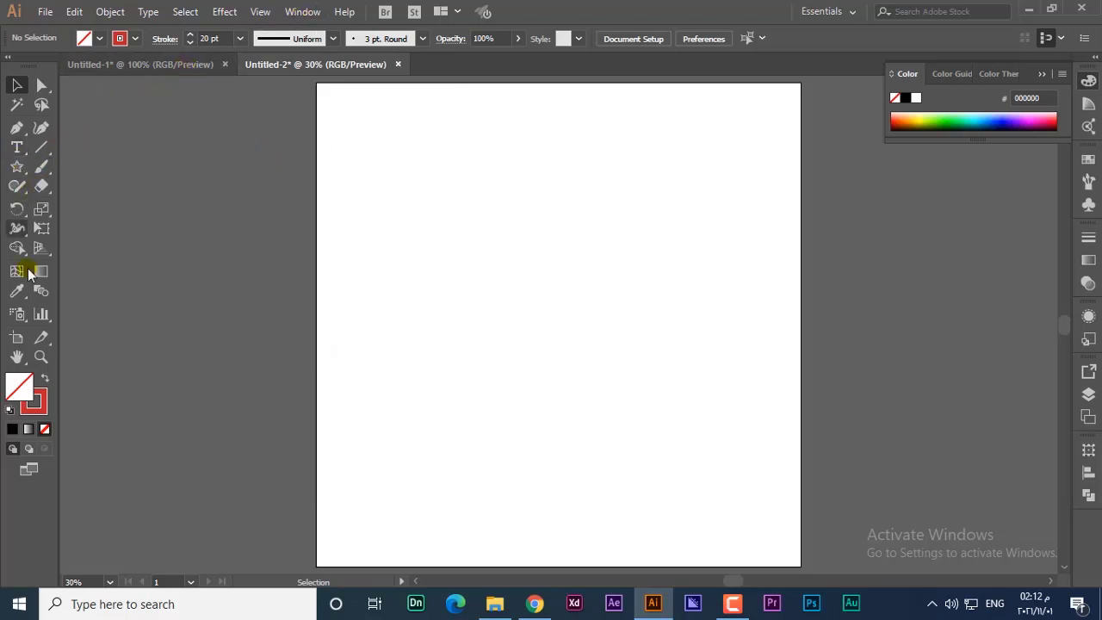
Draw a lens flare in the artboard's upper-left area with the Flare tool
left_click(16, 167)
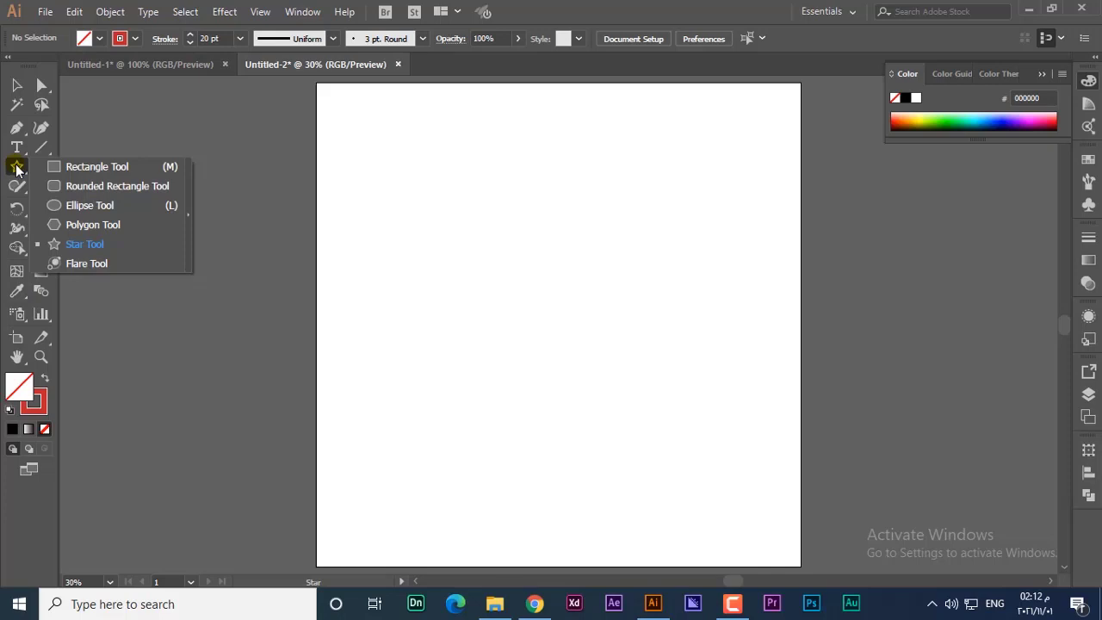
left_click(108, 265)
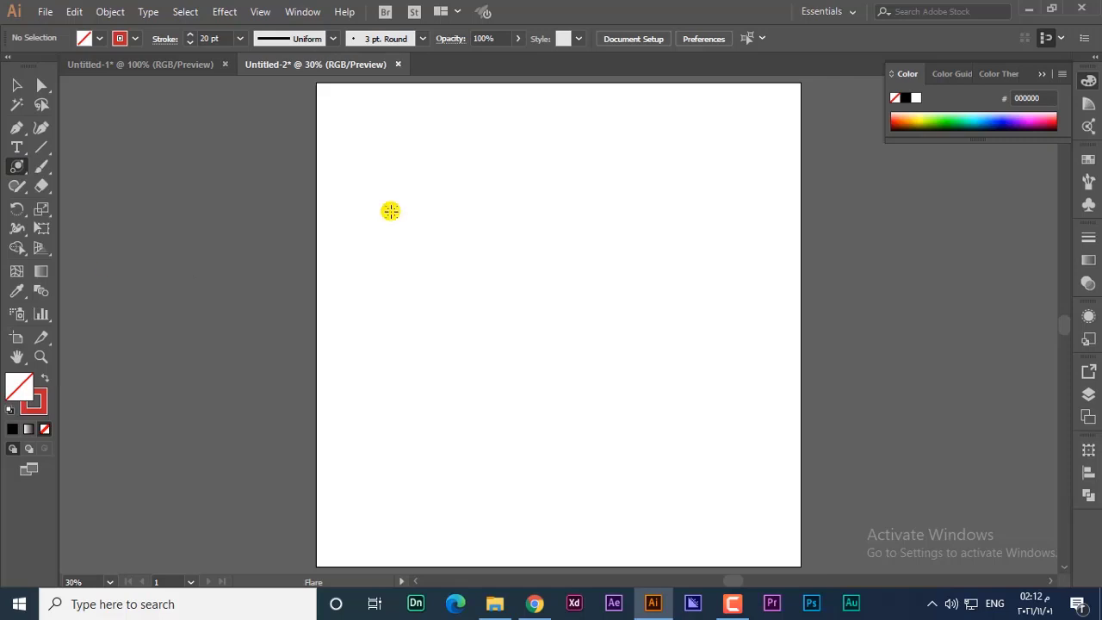
left_click_drag(390, 211, 434, 230)
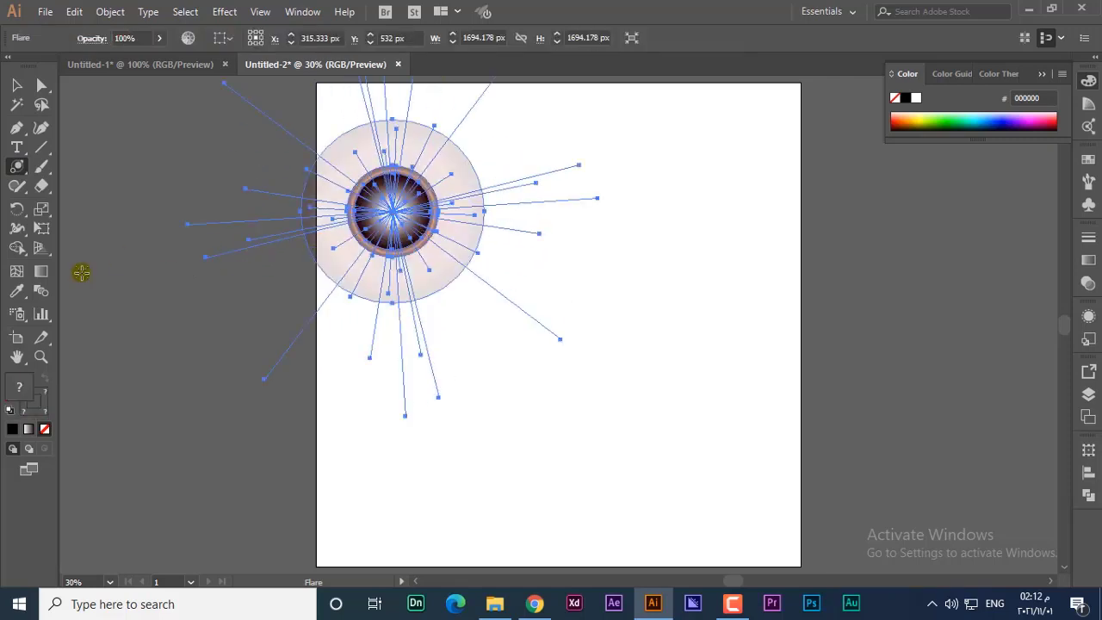
Move the lens flare closer to the artboard's centre and delete it
left_click(16, 86)
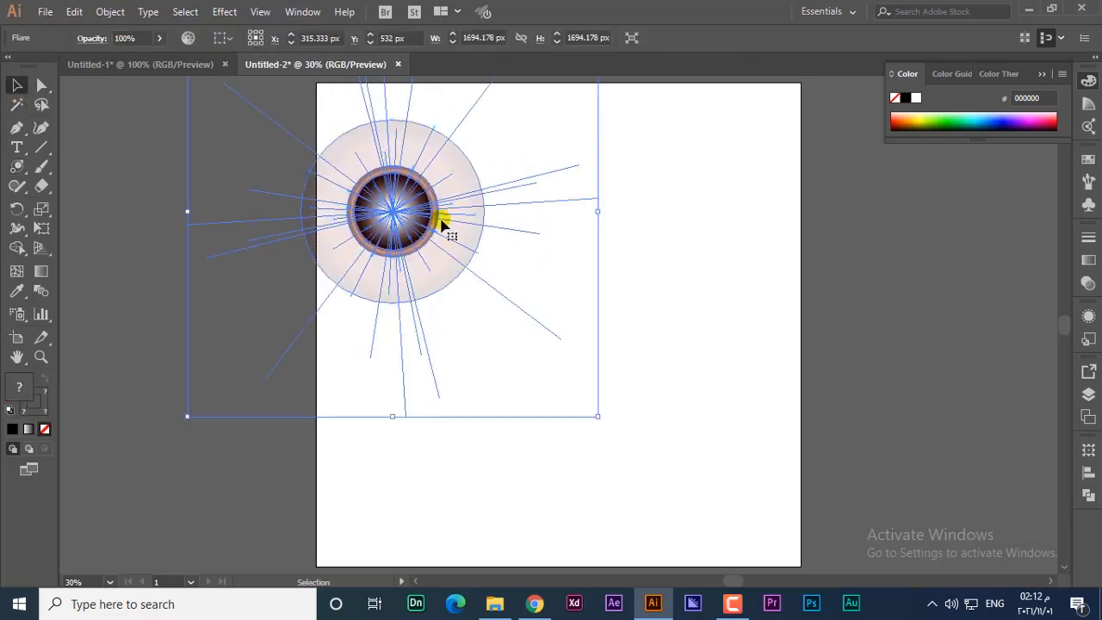
left_click_drag(441, 222, 509, 284)
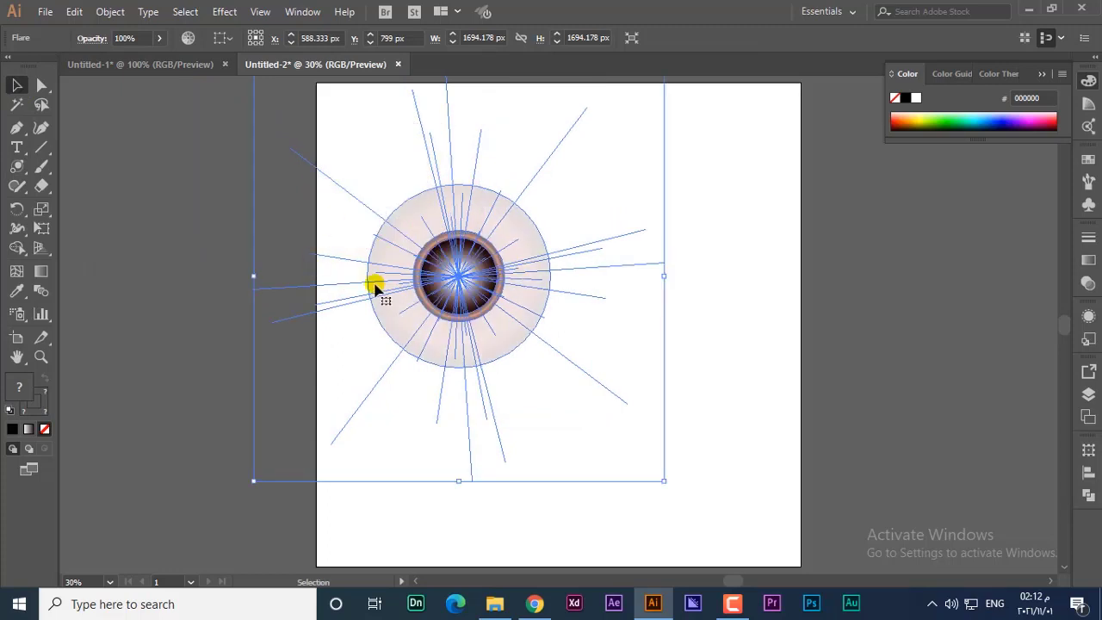
key("Delete")
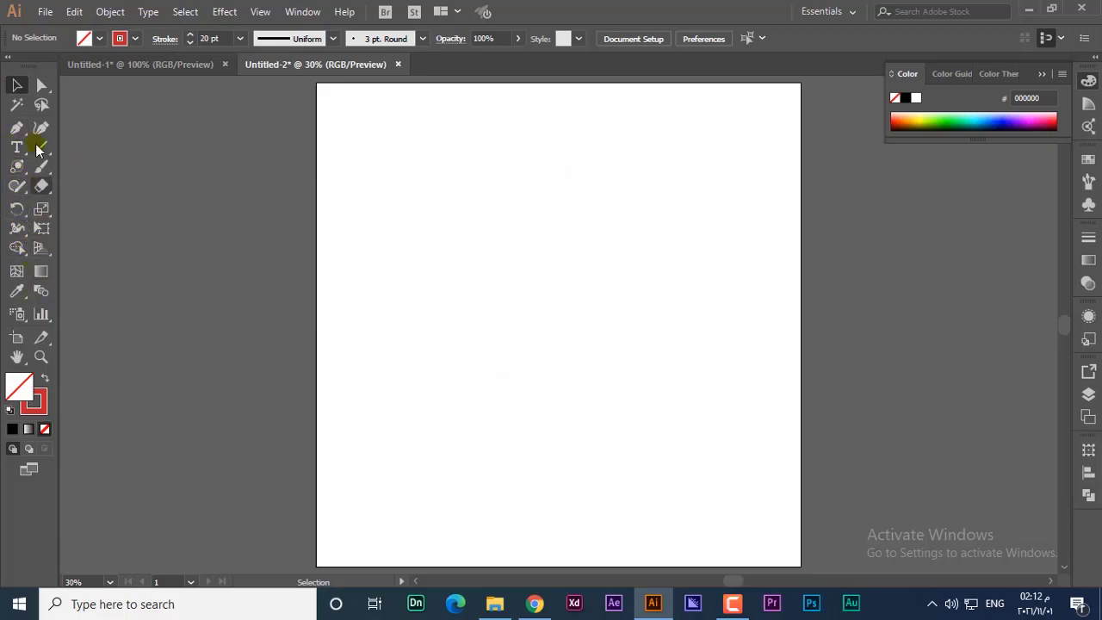
Draw a rectangle covering the artboard and give it a black fill with no stroke
left_click(41, 272)
key("m")
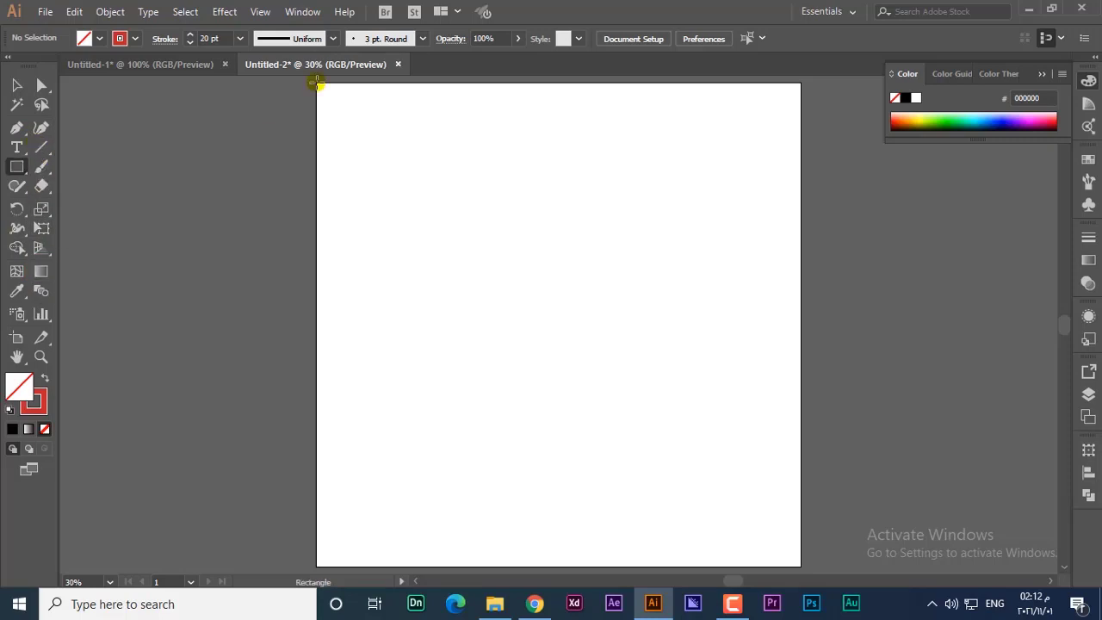
left_click_drag(317, 84, 799, 566)
left_click(11, 411)
left_click(45, 378)
left_click(37, 404)
left_click(45, 429)
Draw a five-pointed star in the black background's upper-left area and give it a white fill with no stroke
left_click_drag(21, 174, 98, 246)
left_click_drag(367, 192, 395, 227)
key("Down")
key("Down")
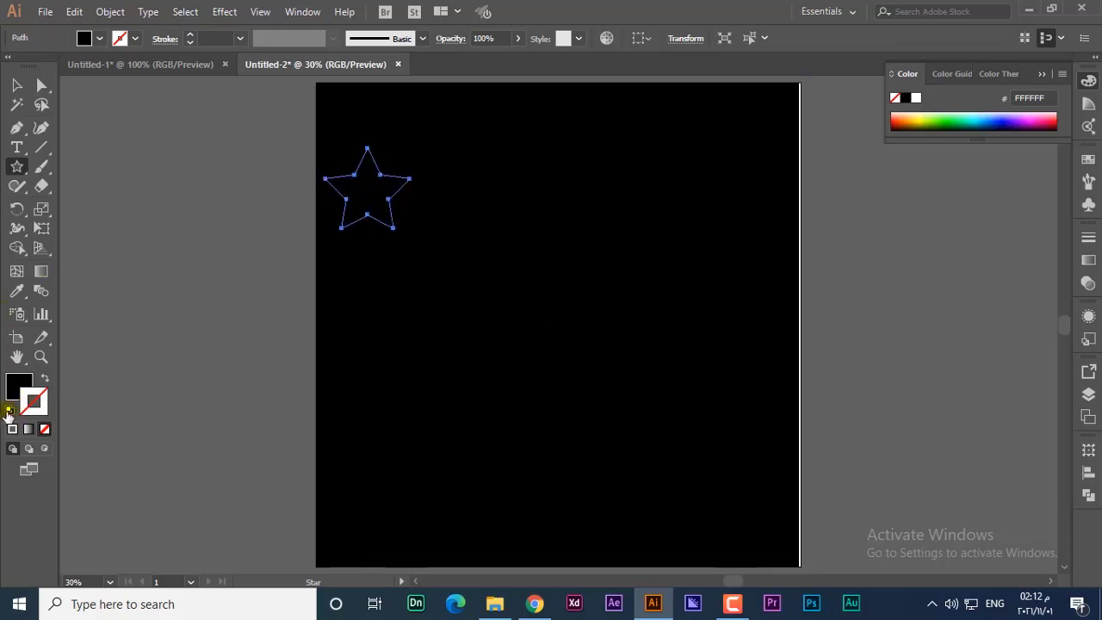
left_click(10, 411)
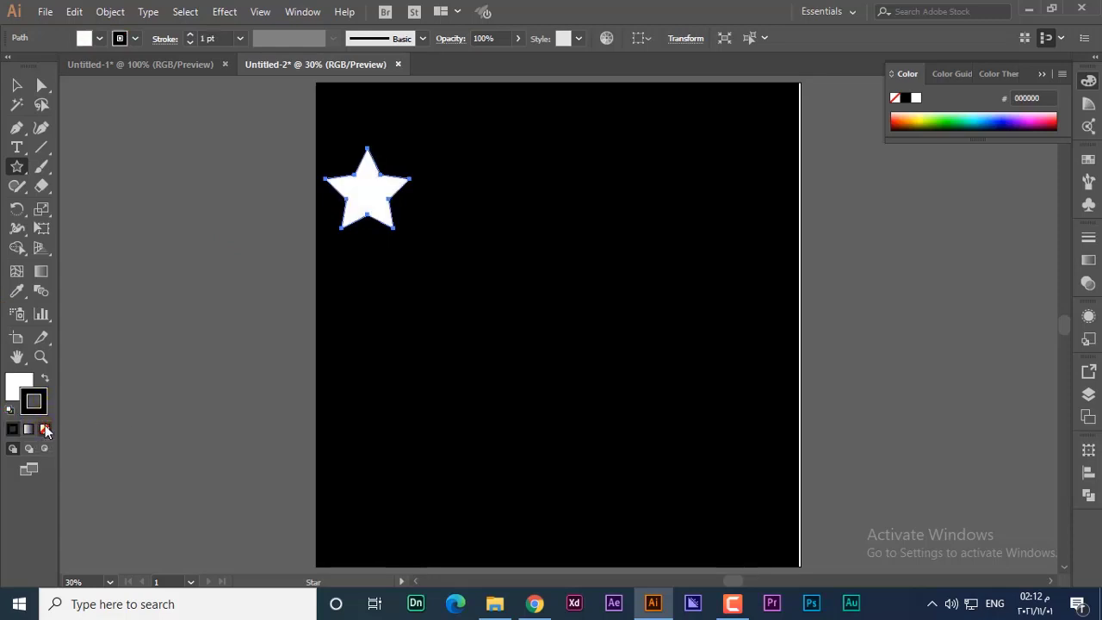
left_click(46, 429)
Shrink the white star and shift it farther from the background's left edge
left_click(17, 84)
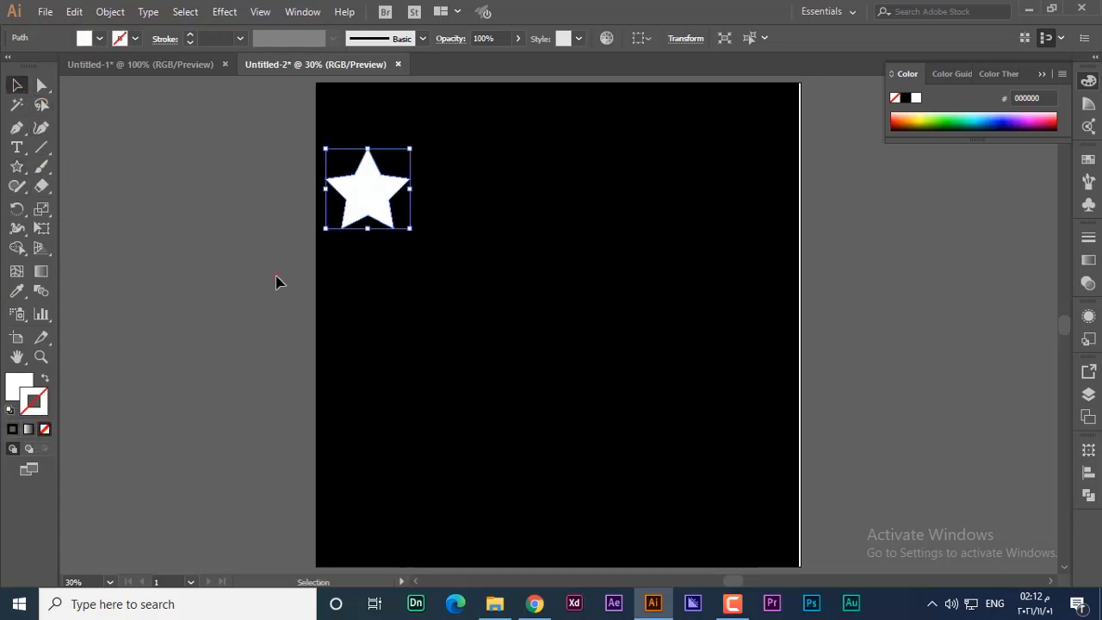
left_click(277, 281)
left_click(386, 202)
left_click_drag(399, 220, 459, 196)
left_click(226, 230)
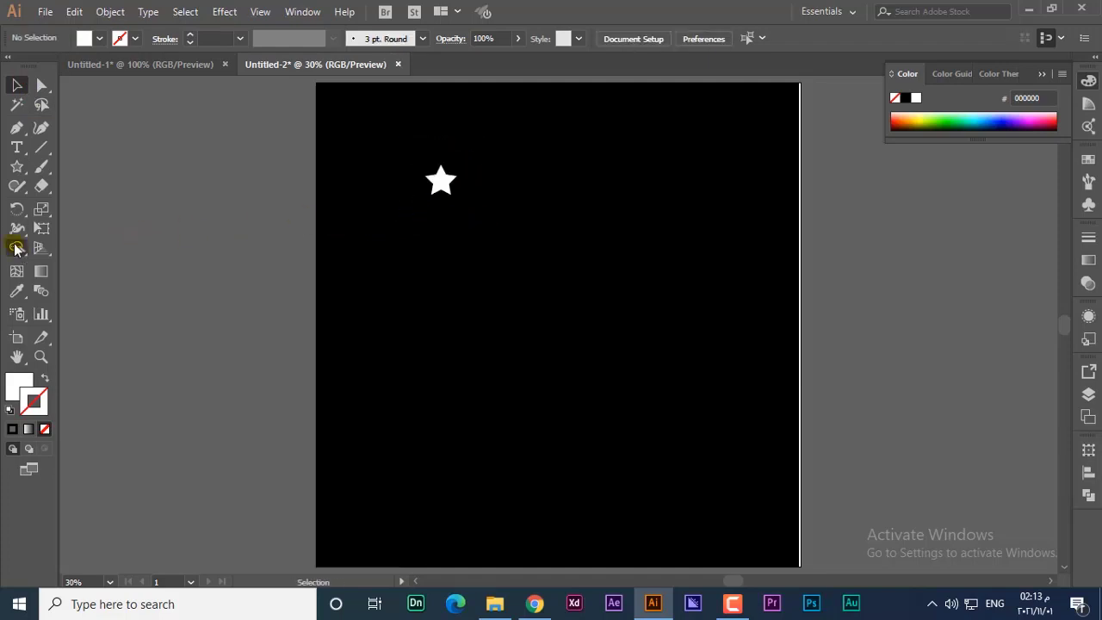
Draw a lens flare about 380 px wide centred on the white star and deselect it
key("ctrl+plus")
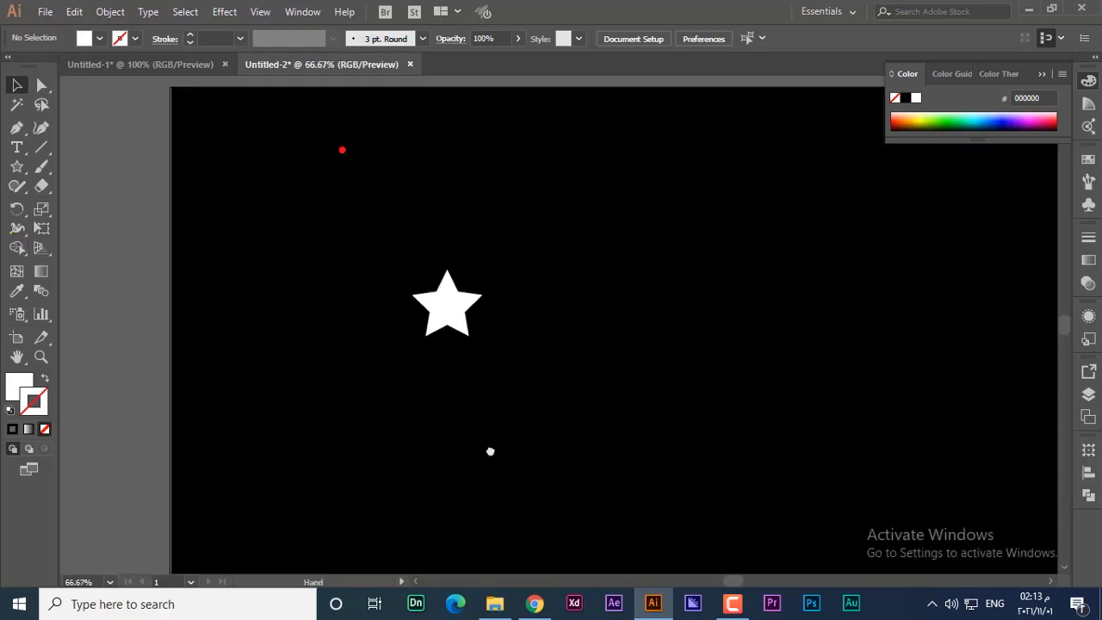
left_click_drag(356, 209, 405, 163)
key("ctrl+plus")
key("ctrl+plus")
left_click_drag(272, 317, 286, 330)
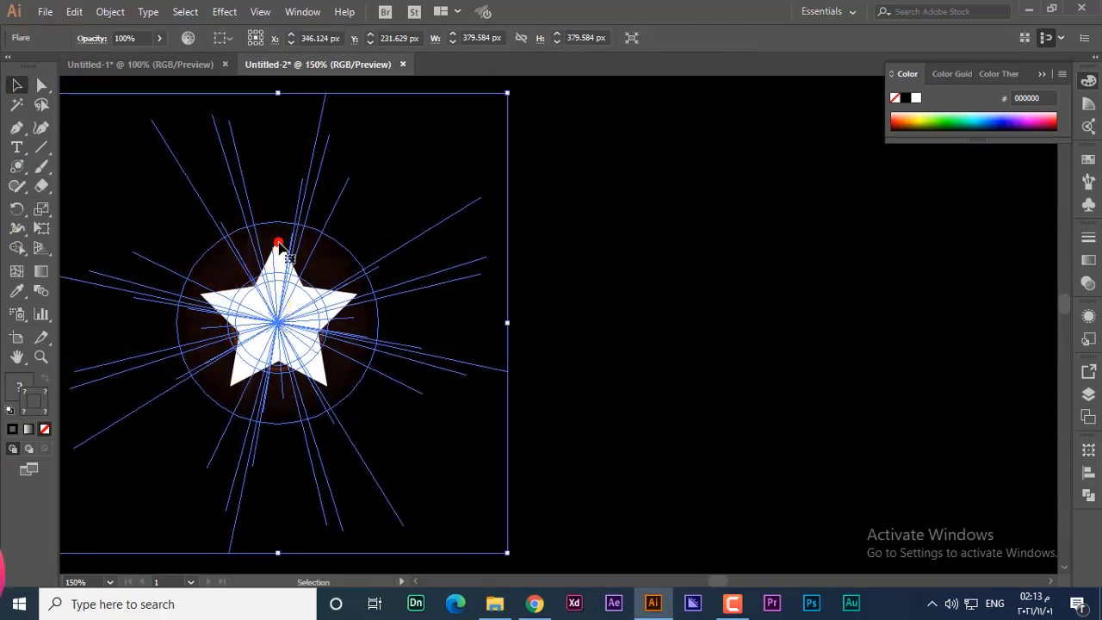
key("ctrl+shift+a")
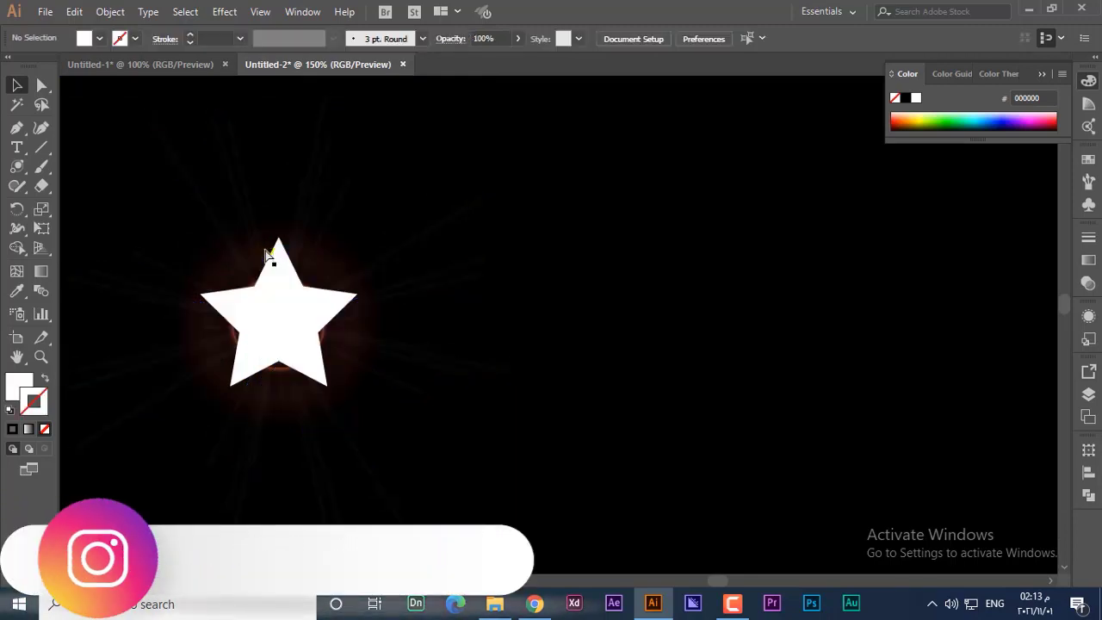
Change the white star's fill to RGB Cyan
left_click(280, 257)
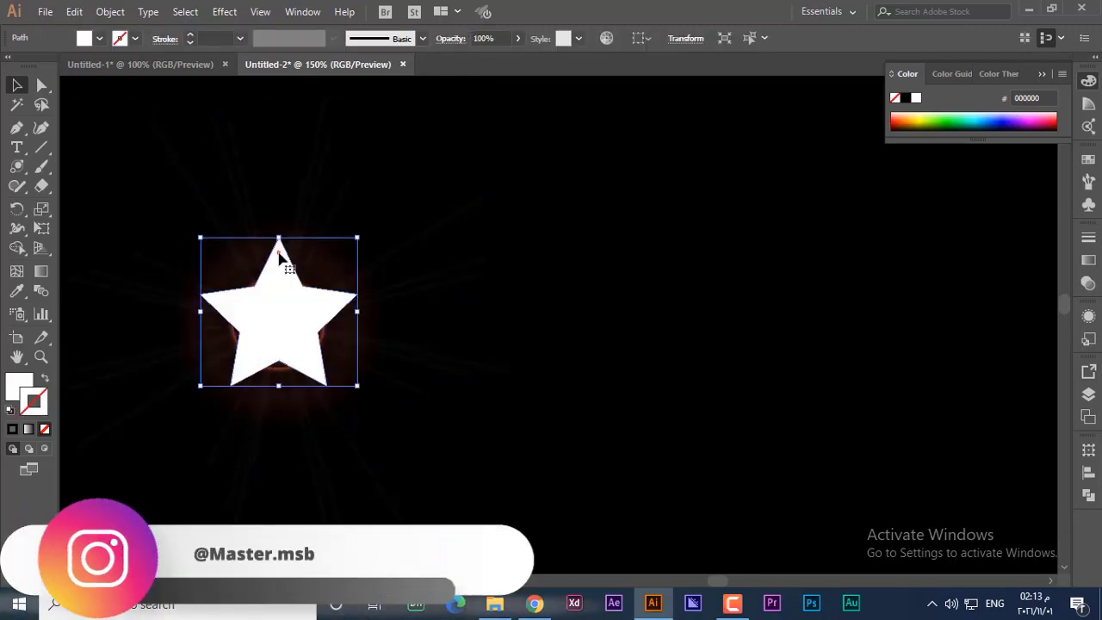
left_click(103, 38)
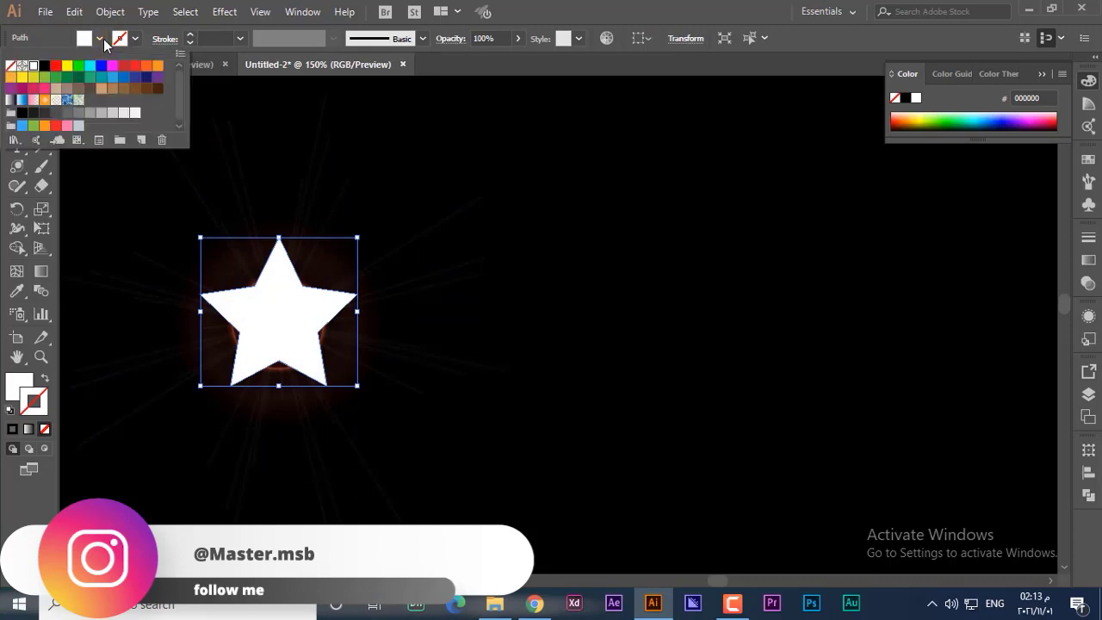
left_click(90, 66)
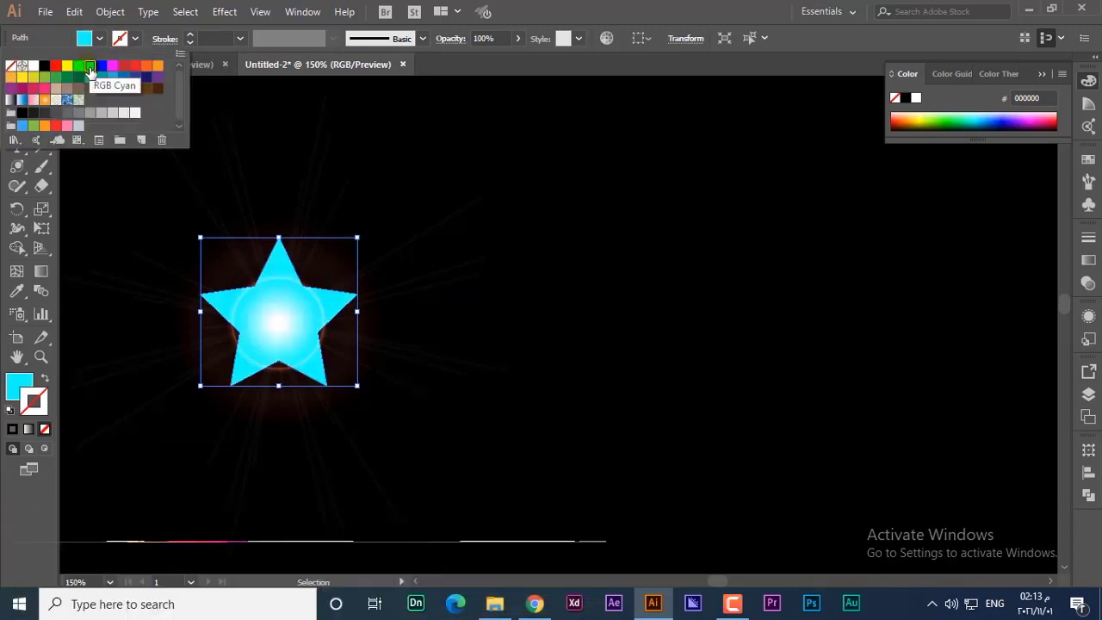
left_click(118, 336)
left_click(118, 336)
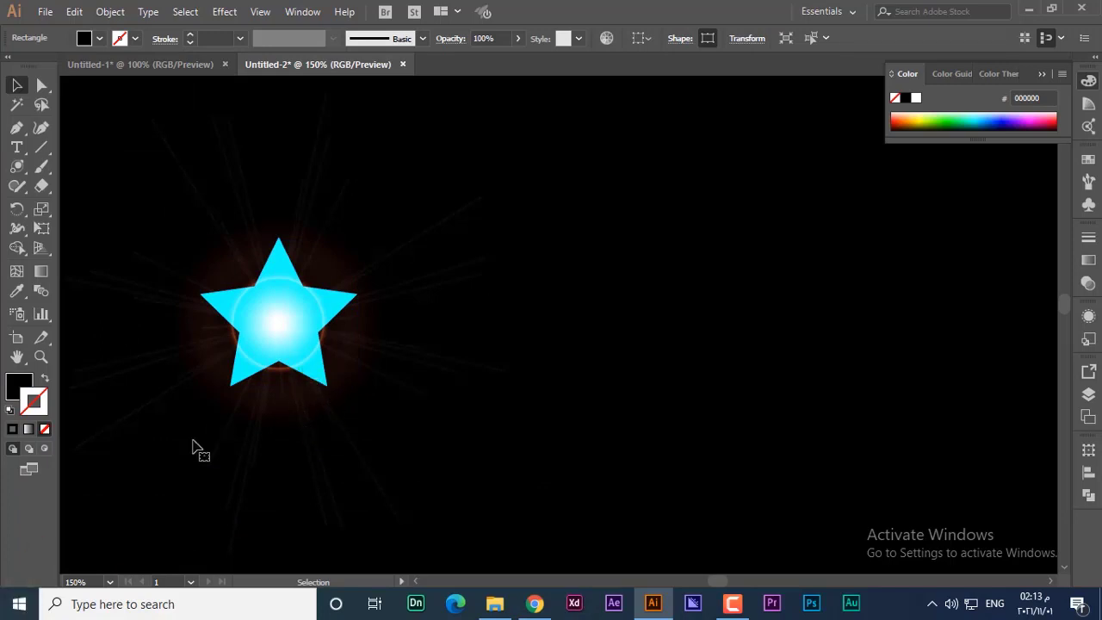
Select the lens flare over the star and set its blending mode to Screen
key("ctrl+a")
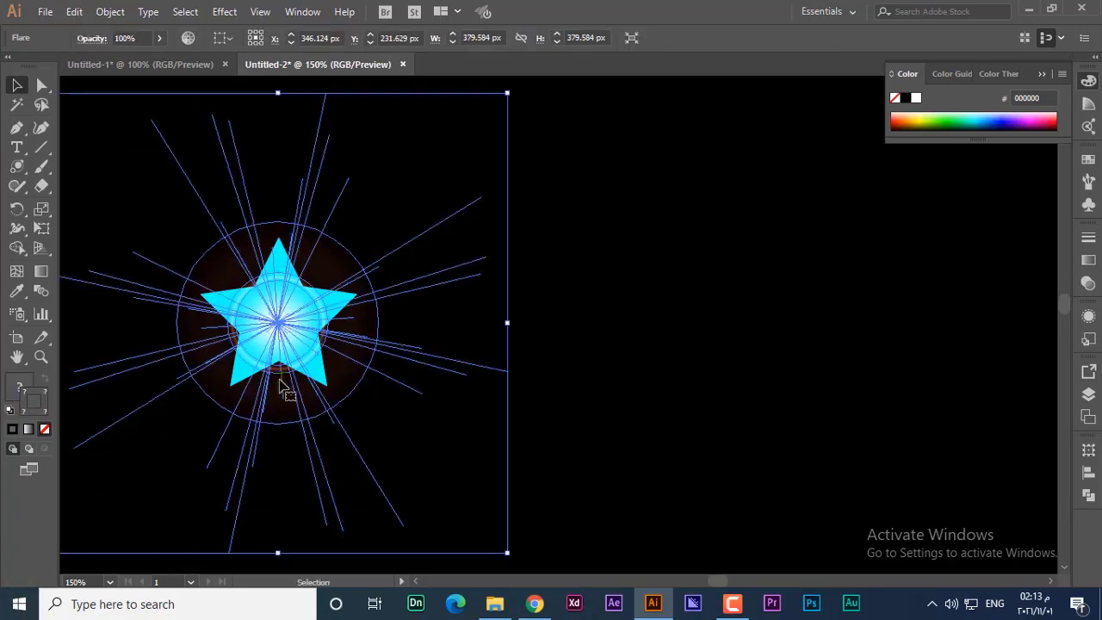
left_click(607, 422)
left_click(284, 323)
left_click(1089, 284)
left_click(926, 255)
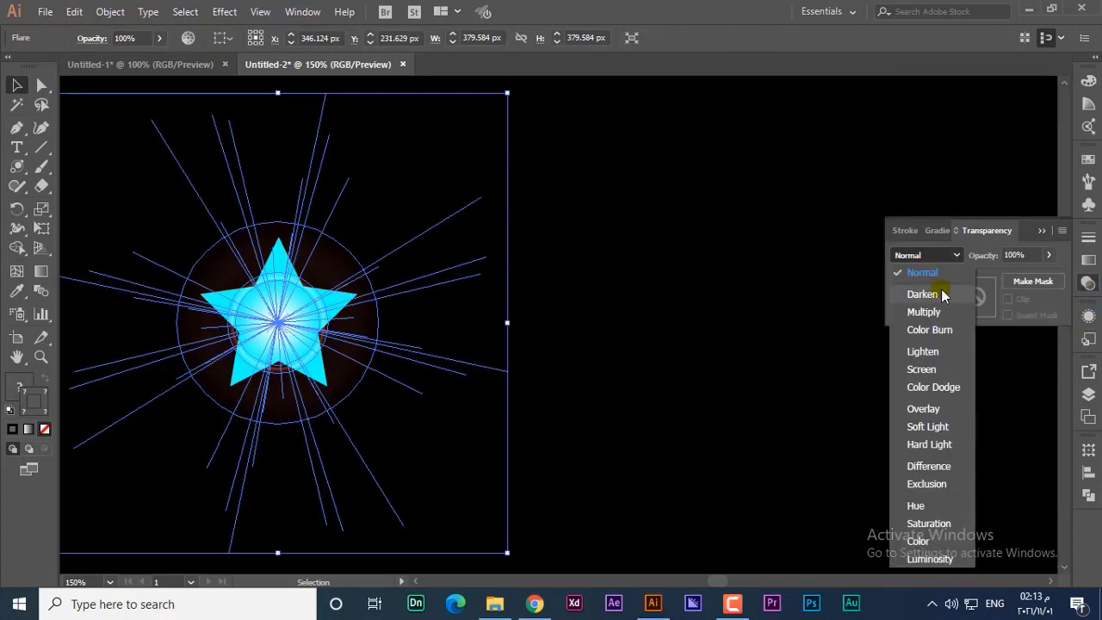
left_click(931, 379)
left_click(931, 378)
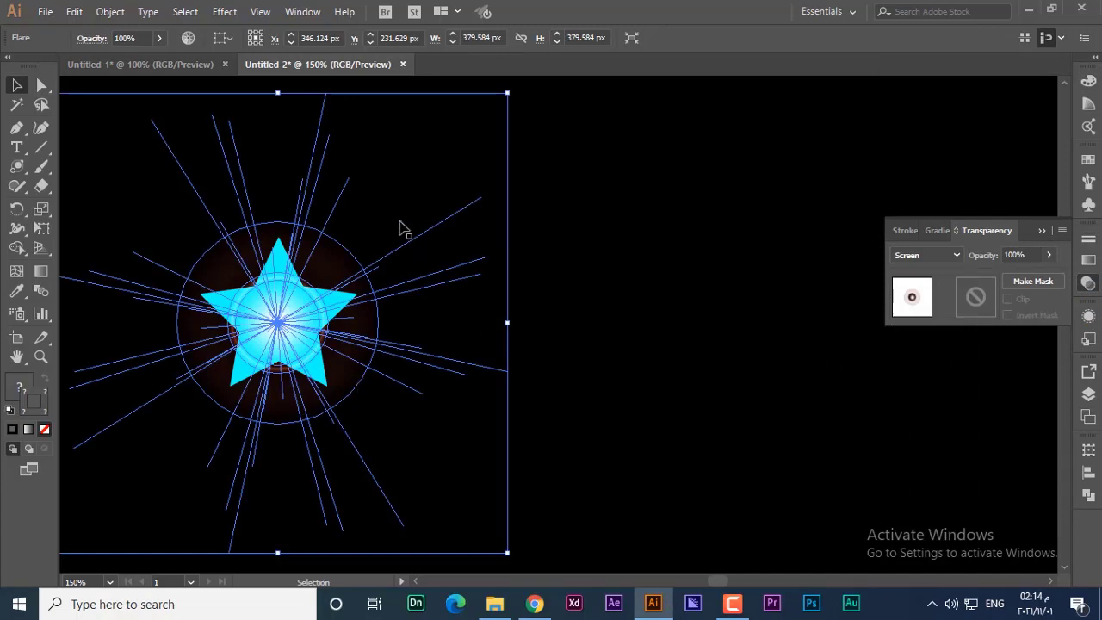
Shrink the flare about its centre to about 201 px wide and move it to the star's upper-left inner corner
left_click_drag(507, 93, 450, 208)
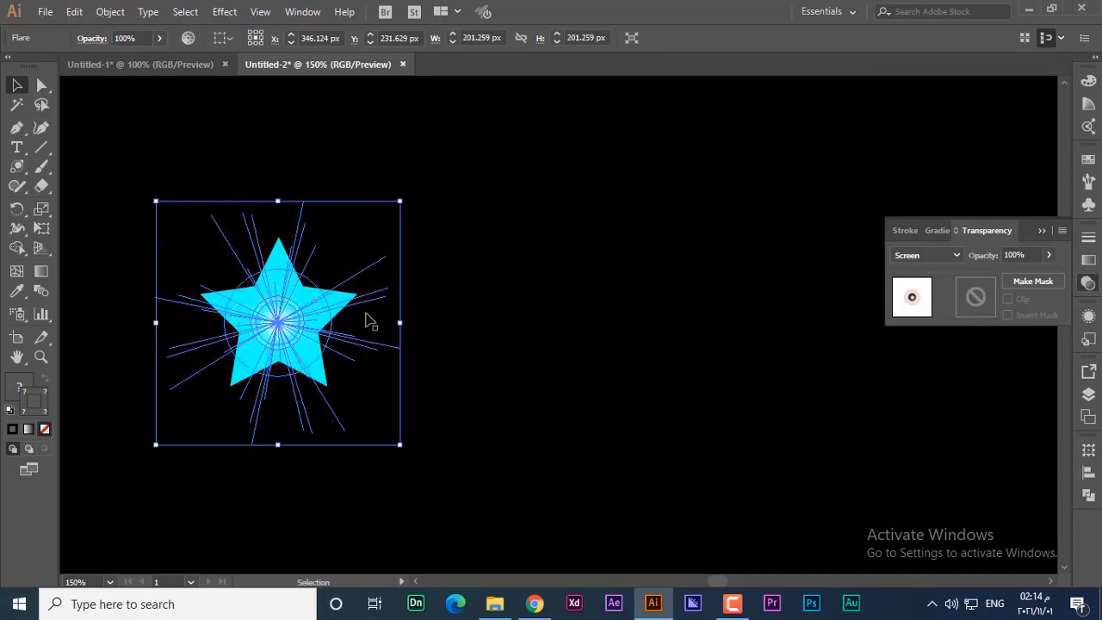
left_click(467, 344)
left_click(285, 325)
left_click_drag(285, 324, 263, 286)
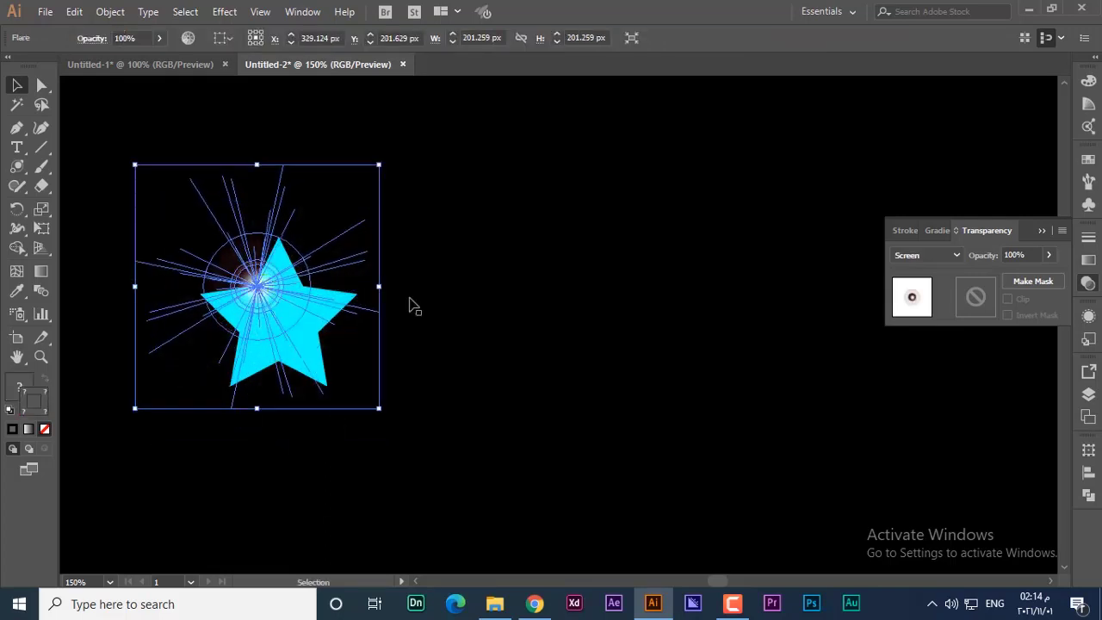
left_click(457, 307)
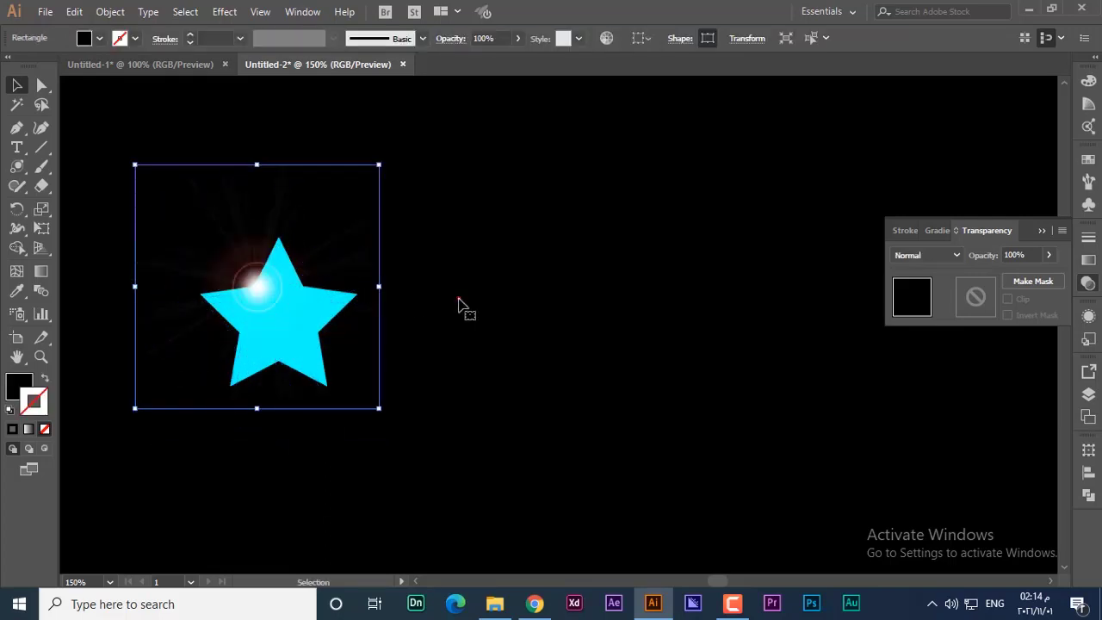
left_click(259, 289)
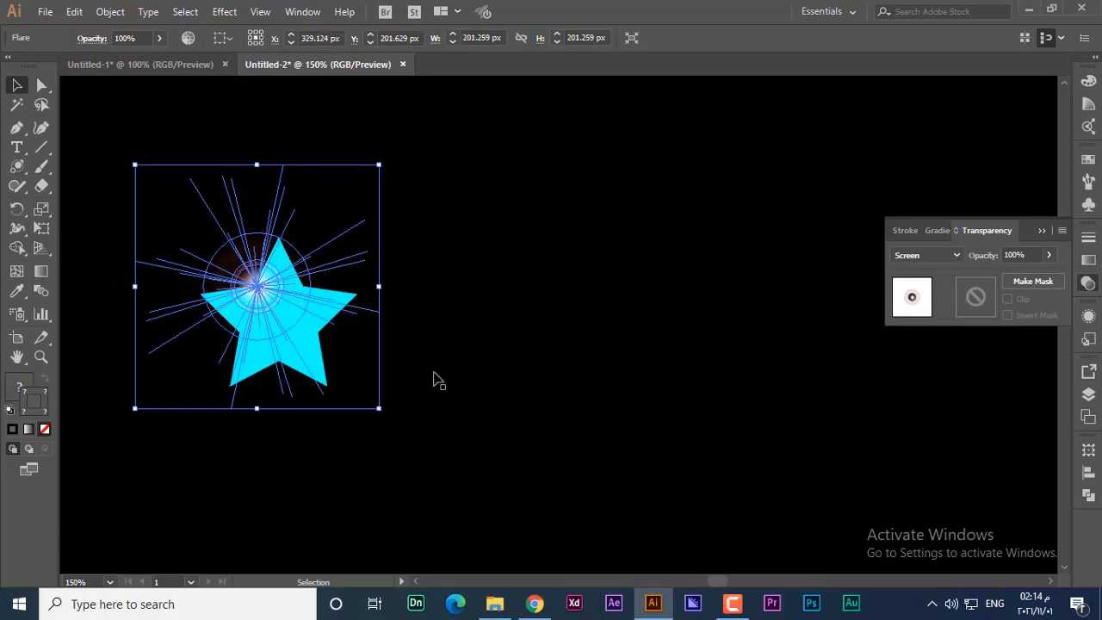
Recolor the flare artwork to blue by rotating its linked harmony colors on the color wheel
left_click(189, 41)
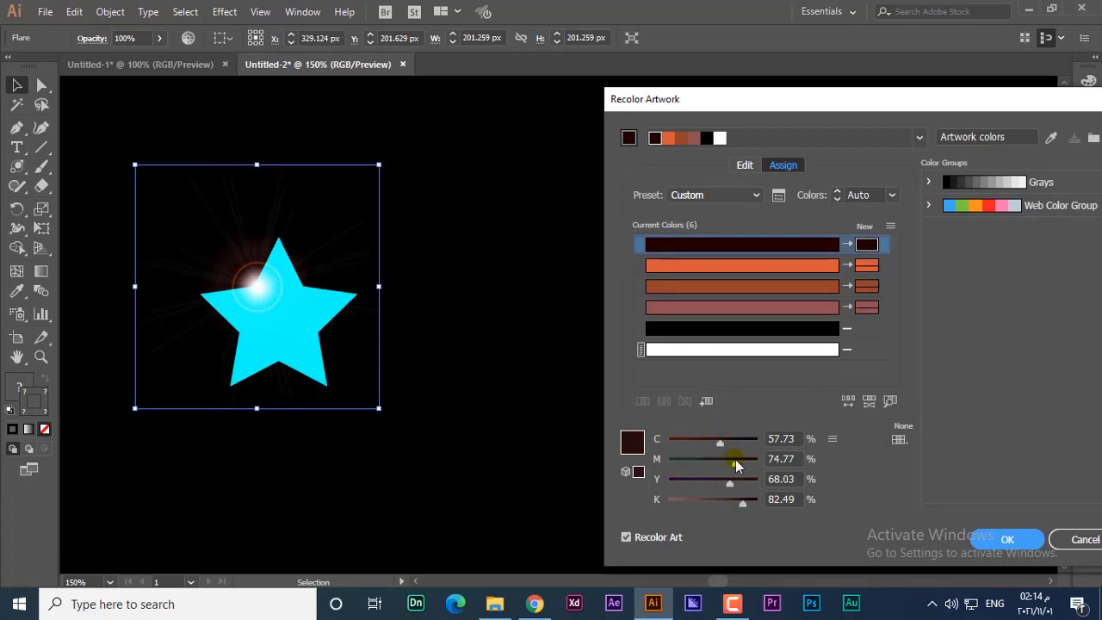
left_click(742, 166)
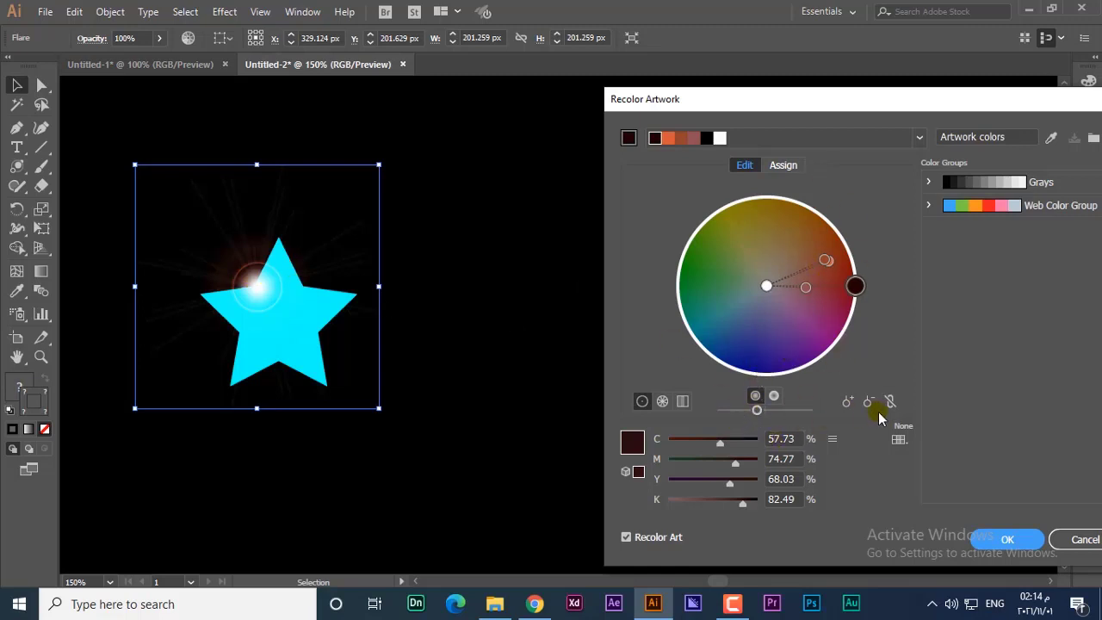
left_click(890, 402)
left_click_drag(855, 291, 854, 287)
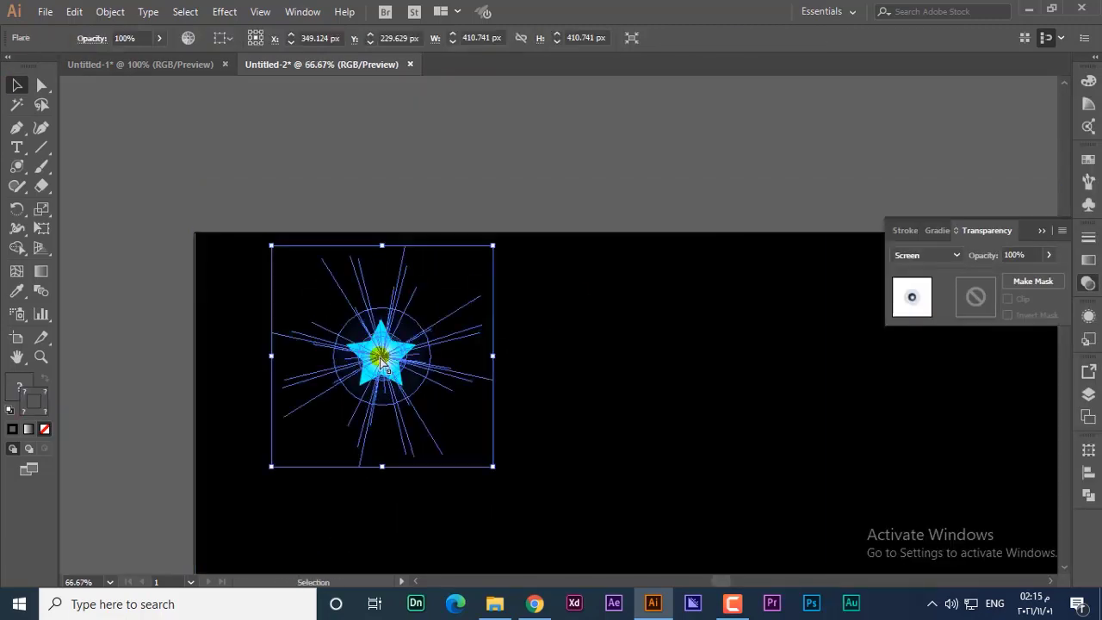
Shift the flare toward the star's left side and move two upper ray endpoints to about (373, 143) px and (323, 149) px
key("a")
key("ctrl+equal")
key("ctrl+equal")
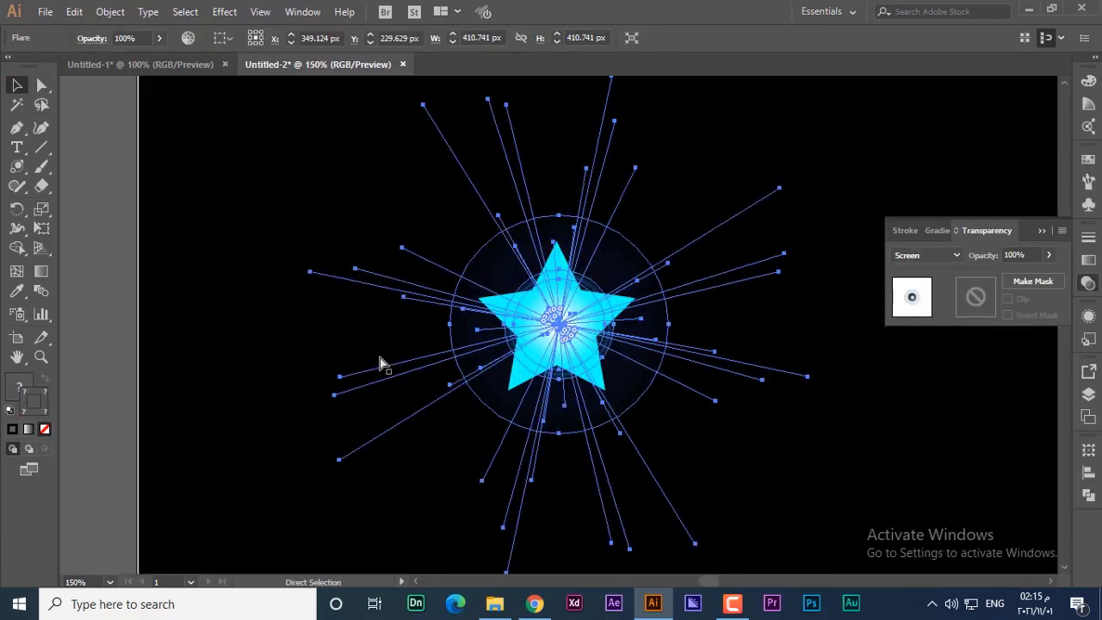
key("v")
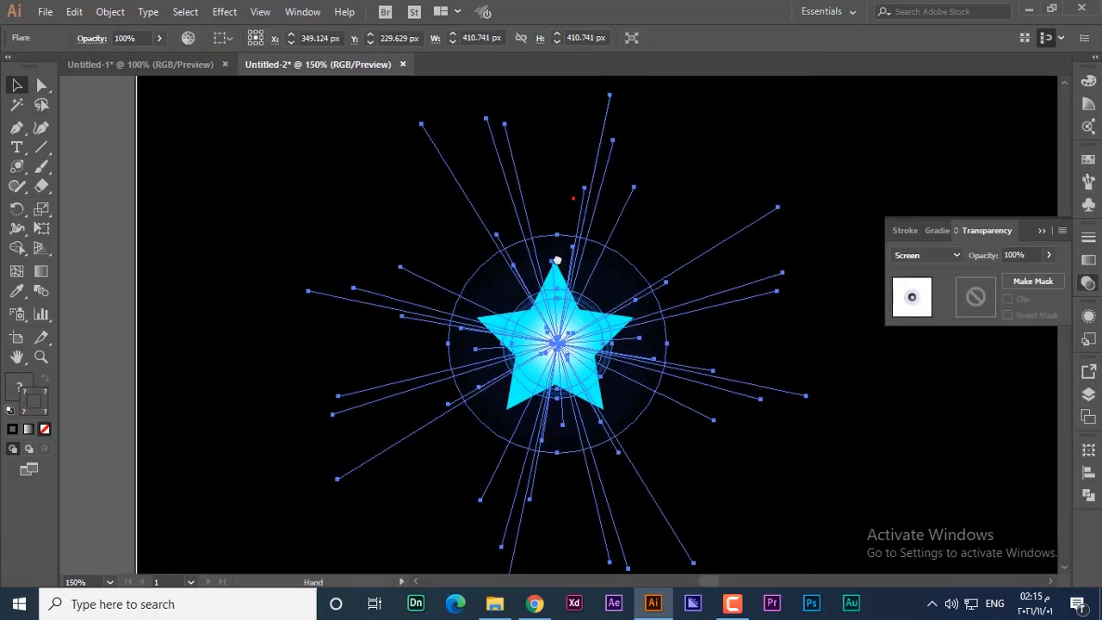
left_click_drag(578, 197, 542, 284)
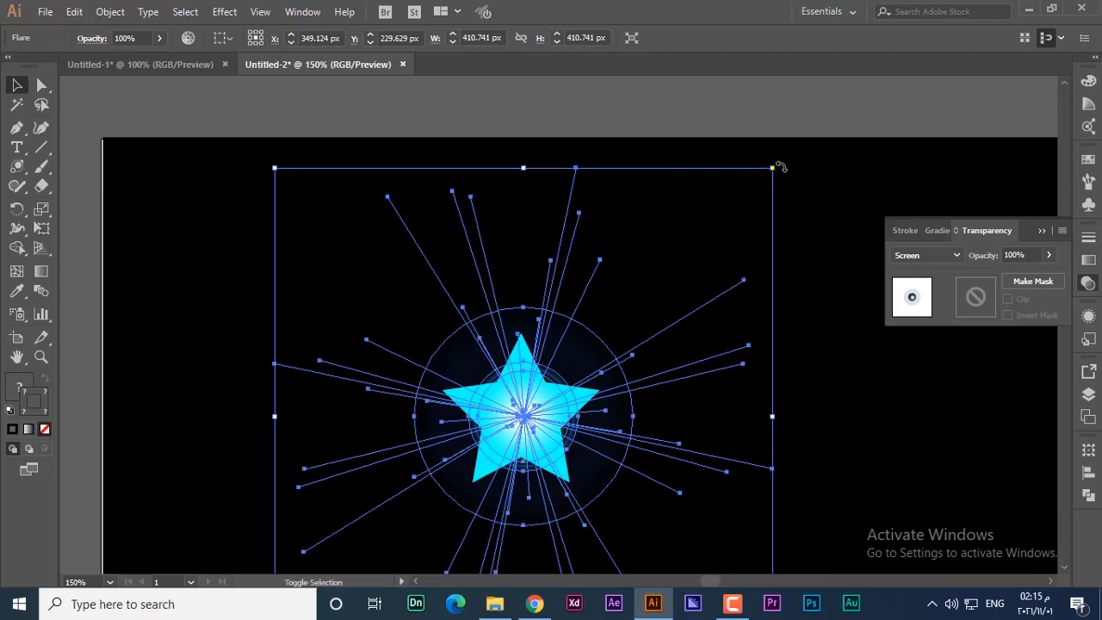
key("a")
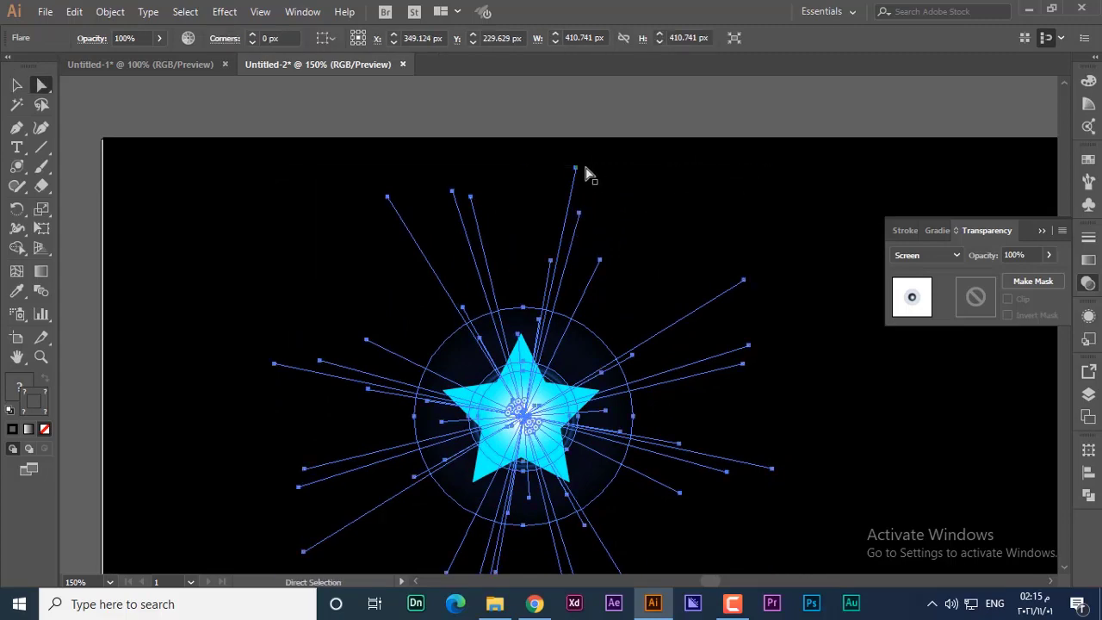
left_click_drag(576, 169, 530, 186)
left_click(530, 180)
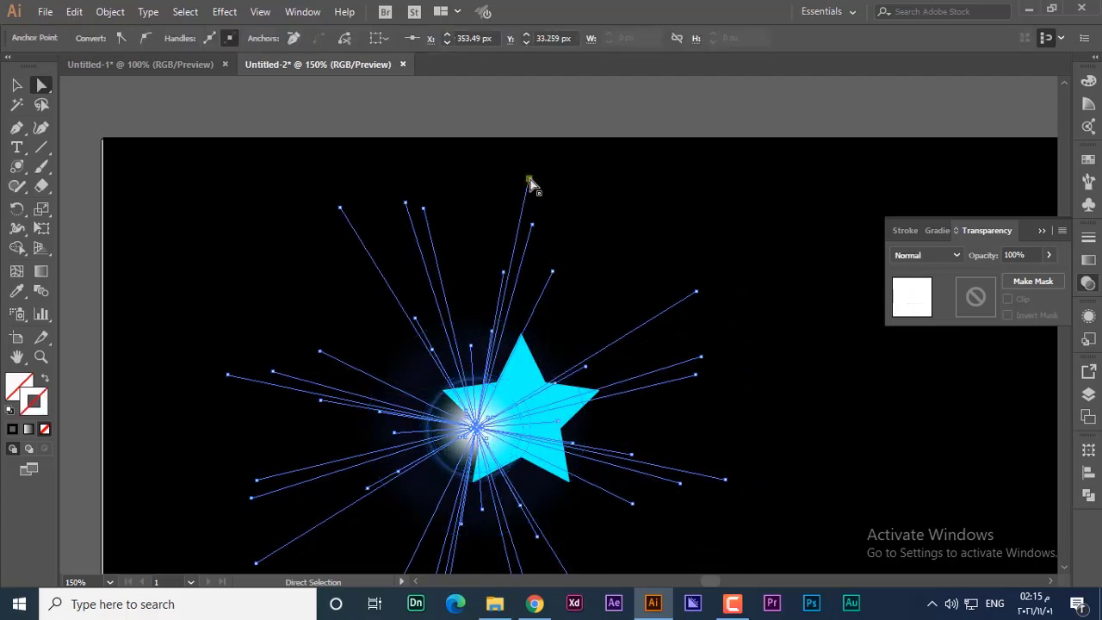
left_click_drag(530, 179, 553, 314)
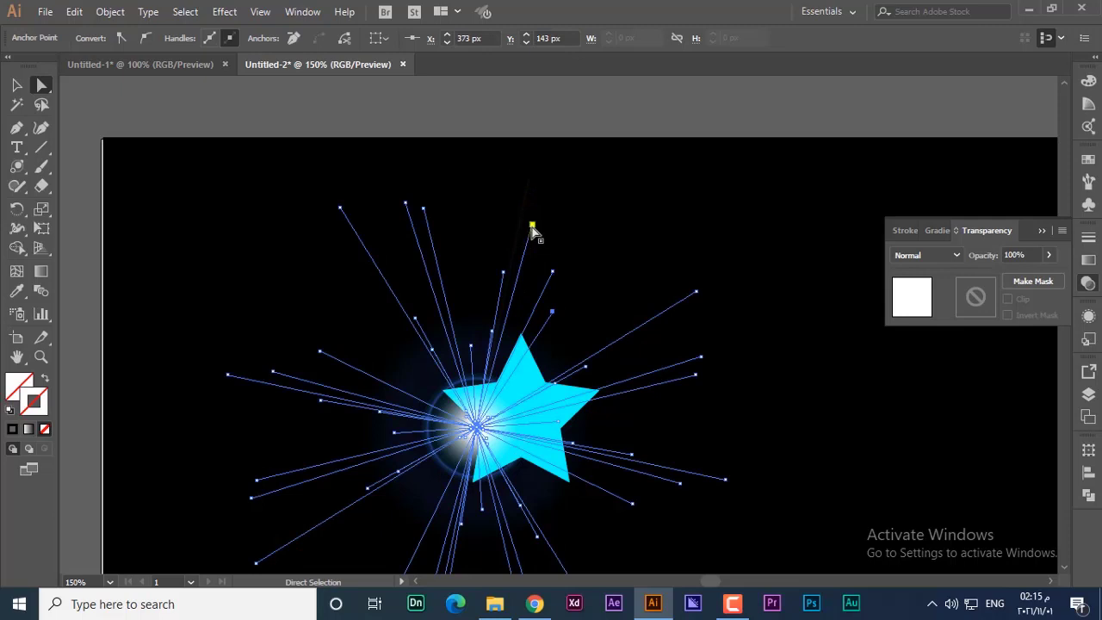
left_click_drag(532, 226, 491, 319)
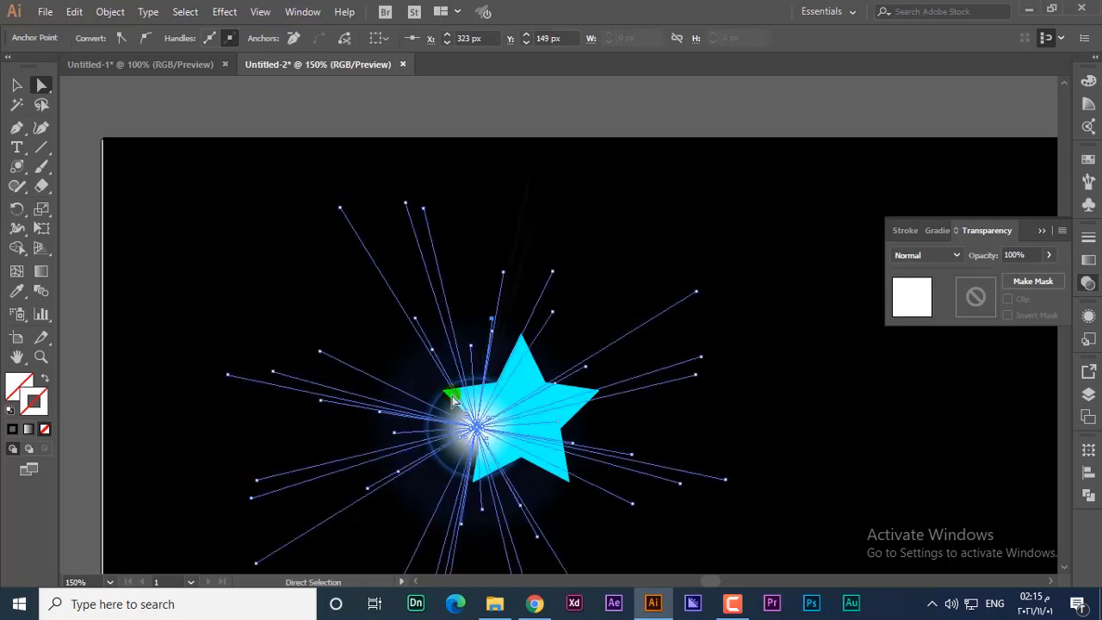
Delete the blue flare, leaving the cyan star on the black background
left_click(16, 85)
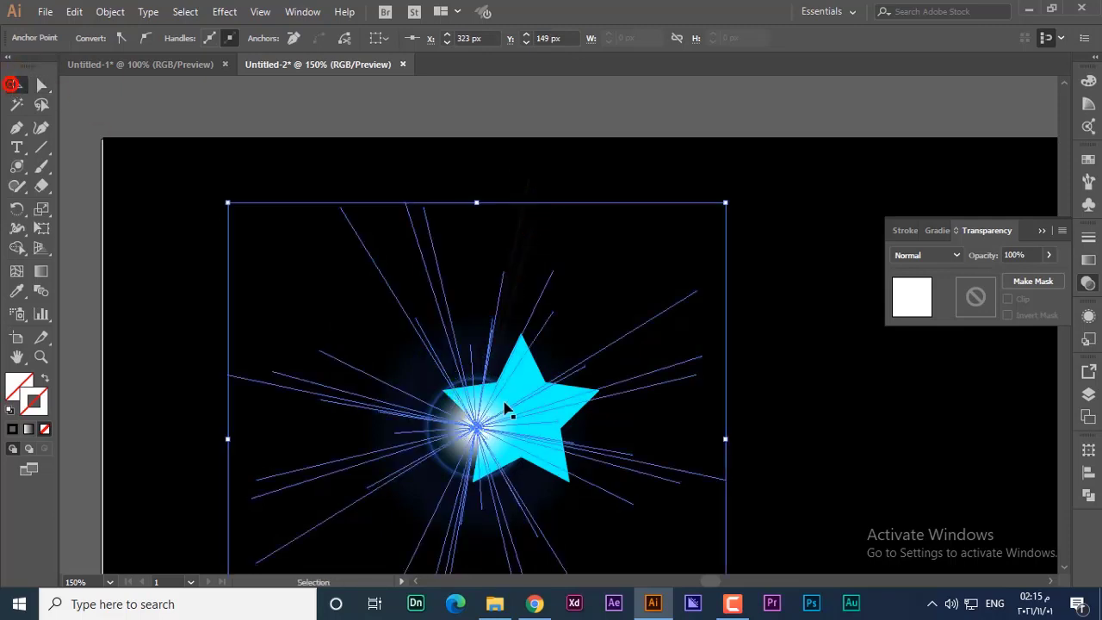
key("ctrl+shift+a")
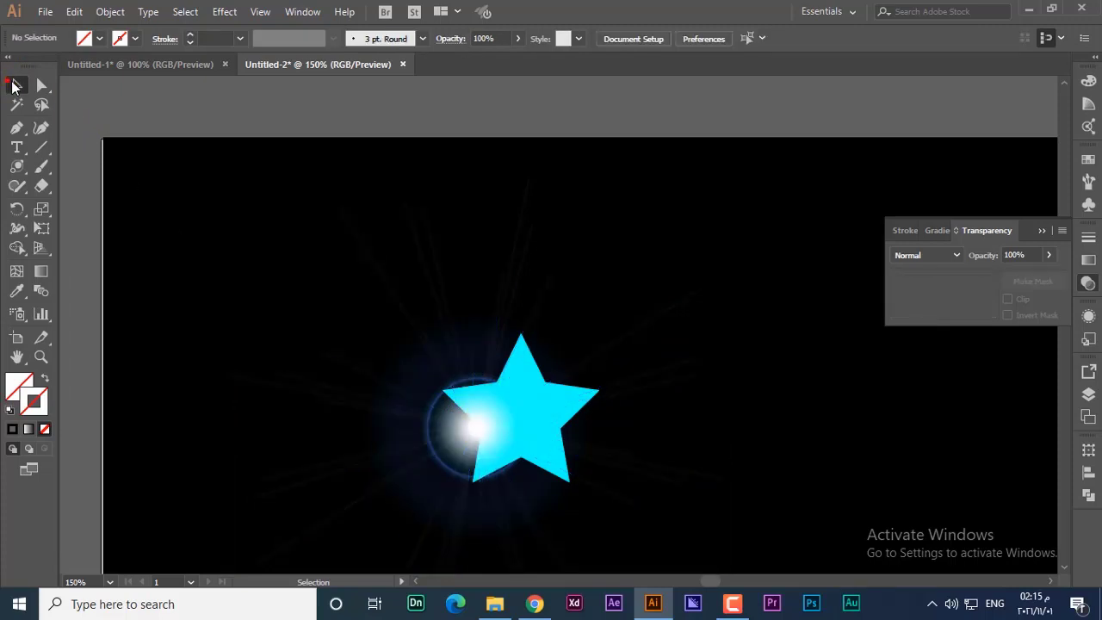
left_click(436, 489)
key("Delete")
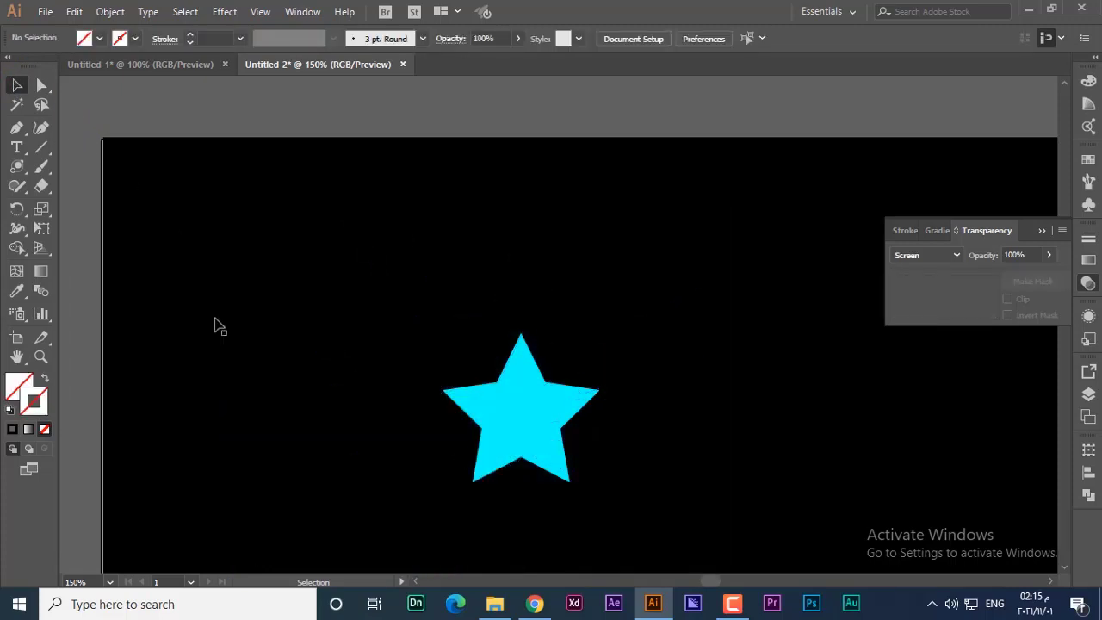
Place a new flare at the star's upper left through the Flare Tool Options, with center diameter 20 pt and brightness 63%
left_click(18, 168)
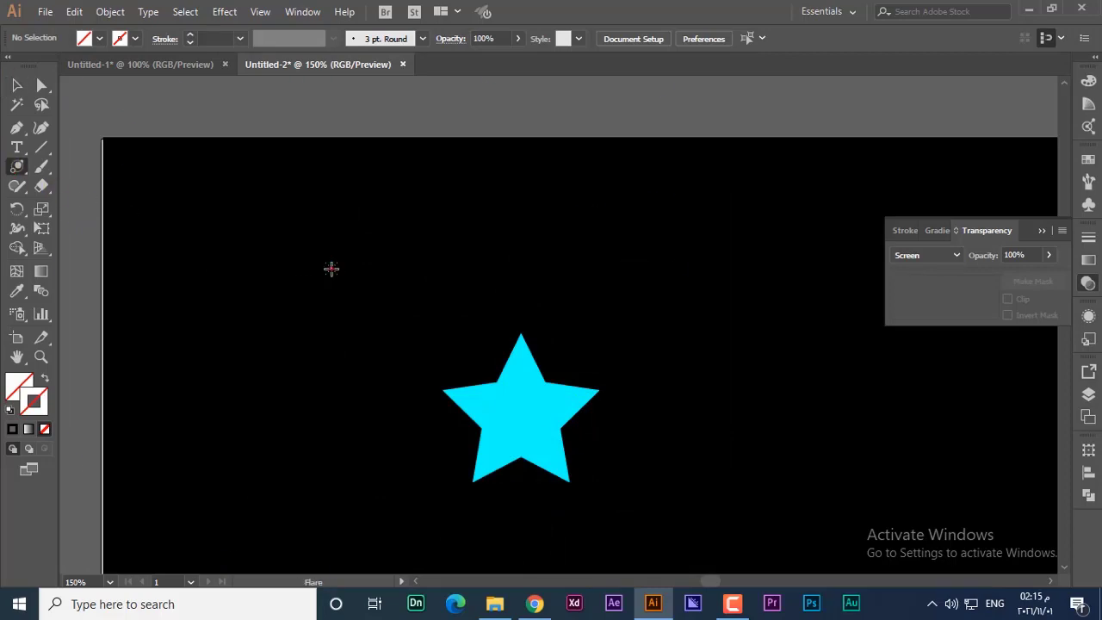
left_click(332, 269)
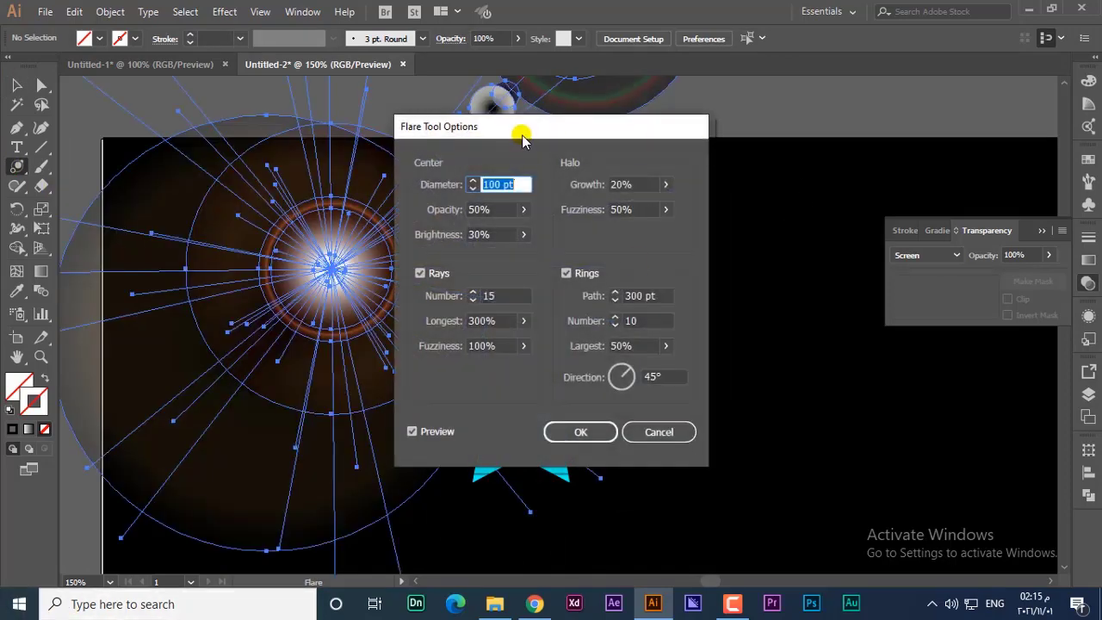
left_click_drag(523, 138, 774, 157)
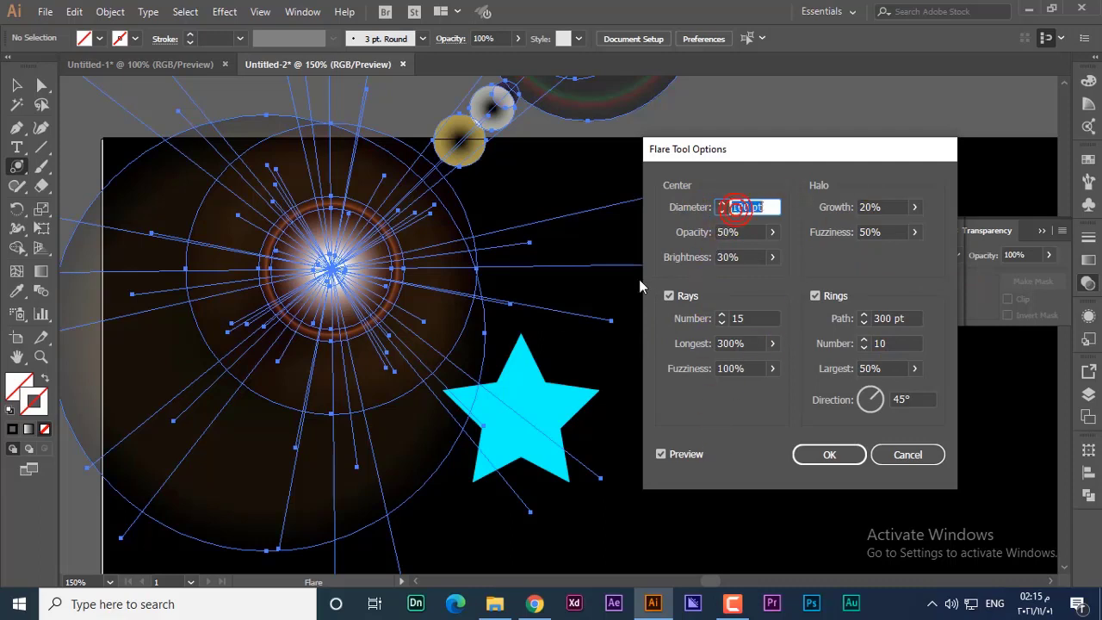
type("20")
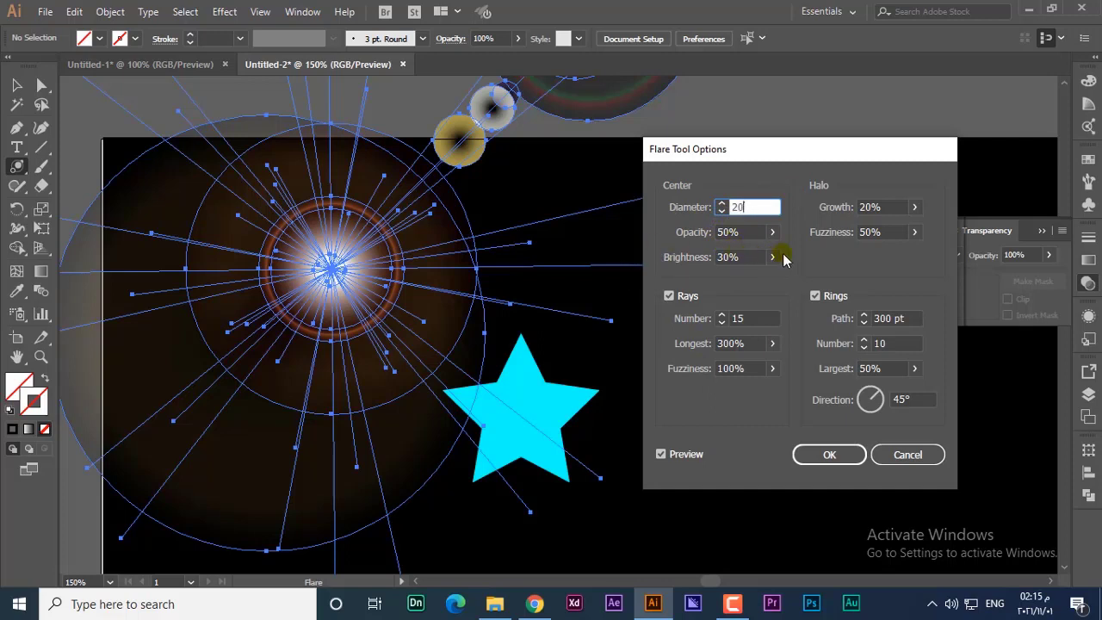
left_click(814, 278)
left_click(736, 234)
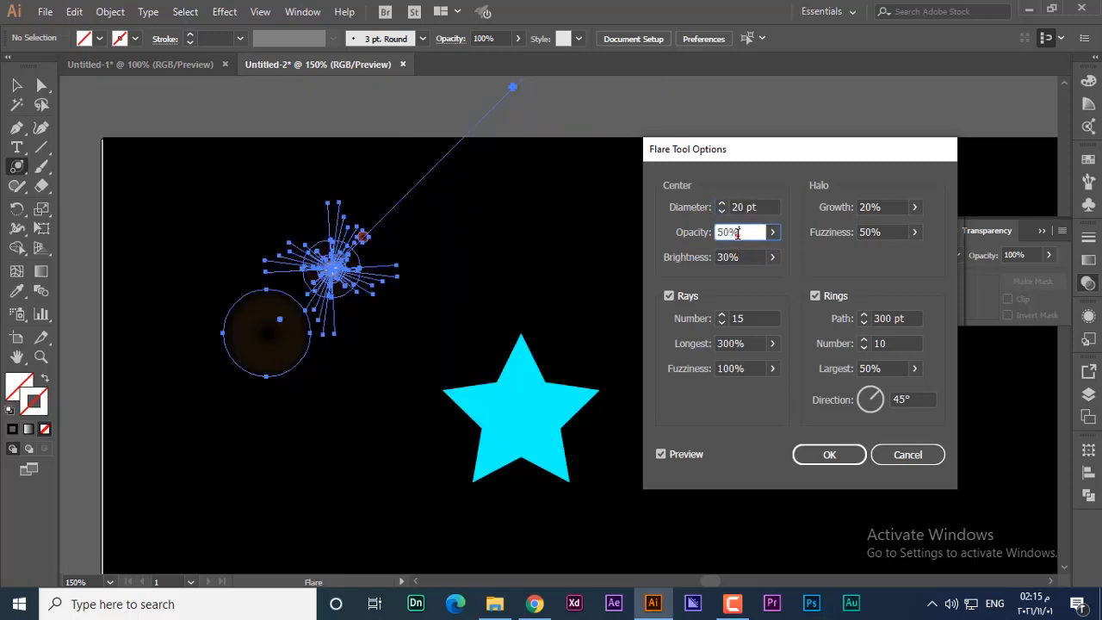
left_click(761, 236)
left_click(771, 257)
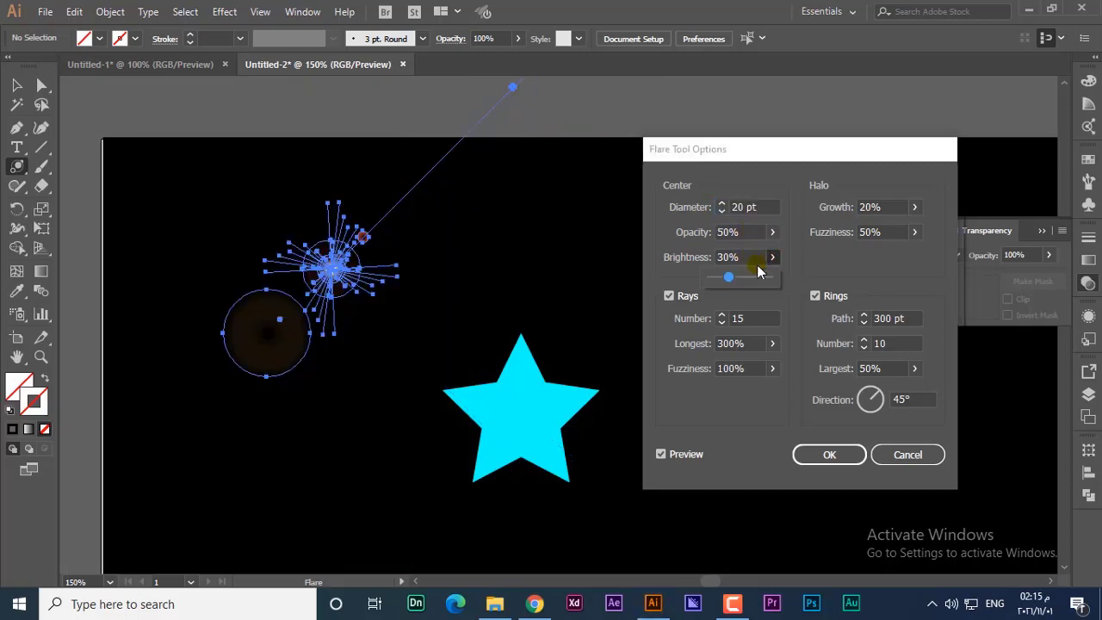
left_click_drag(730, 279, 751, 284)
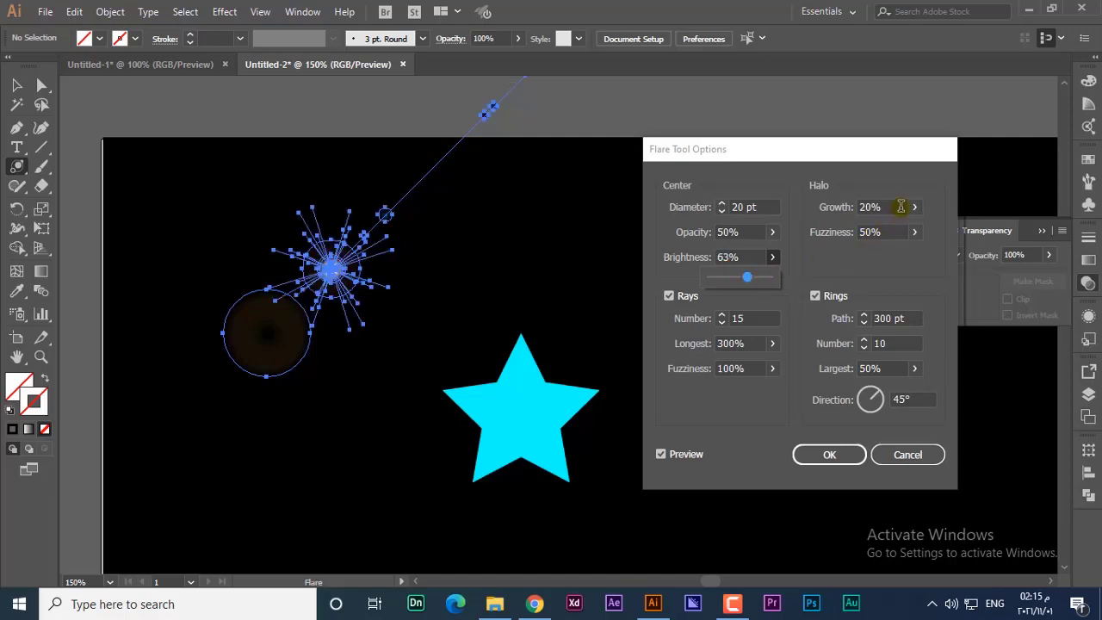
Set the new flare's halo fuzziness to 24% and its number of rays to 6
left_click(915, 233)
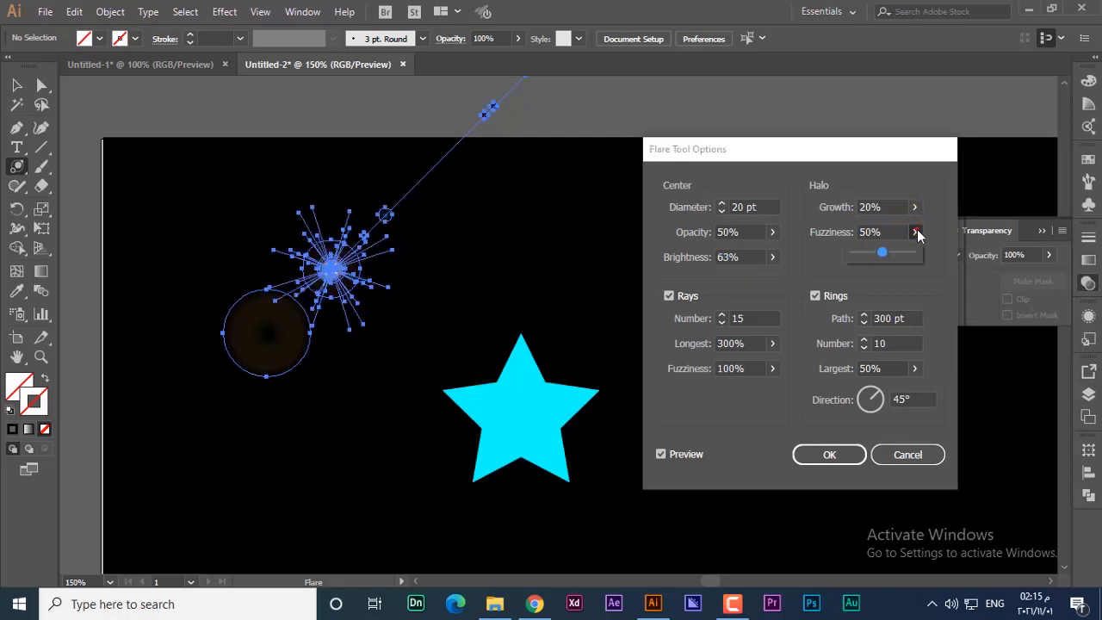
left_click_drag(884, 255, 865, 255)
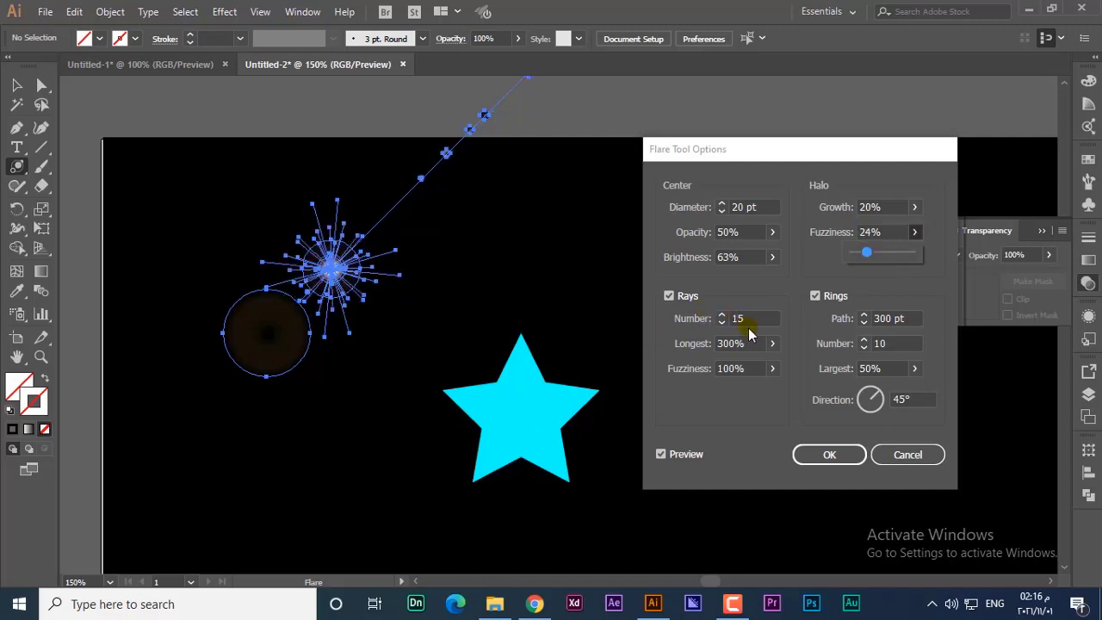
left_click(722, 323)
left_click(721, 323)
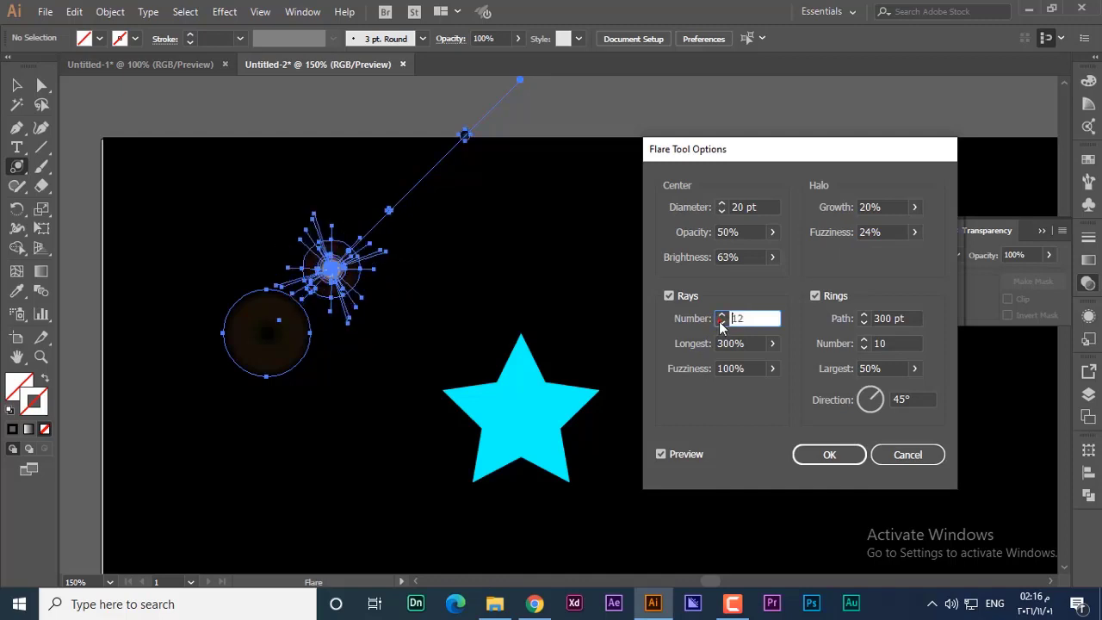
left_click(721, 323)
left_click(722, 323)
left_click(721, 323)
left_click(720, 323)
left_click(721, 323)
left_click(721, 322)
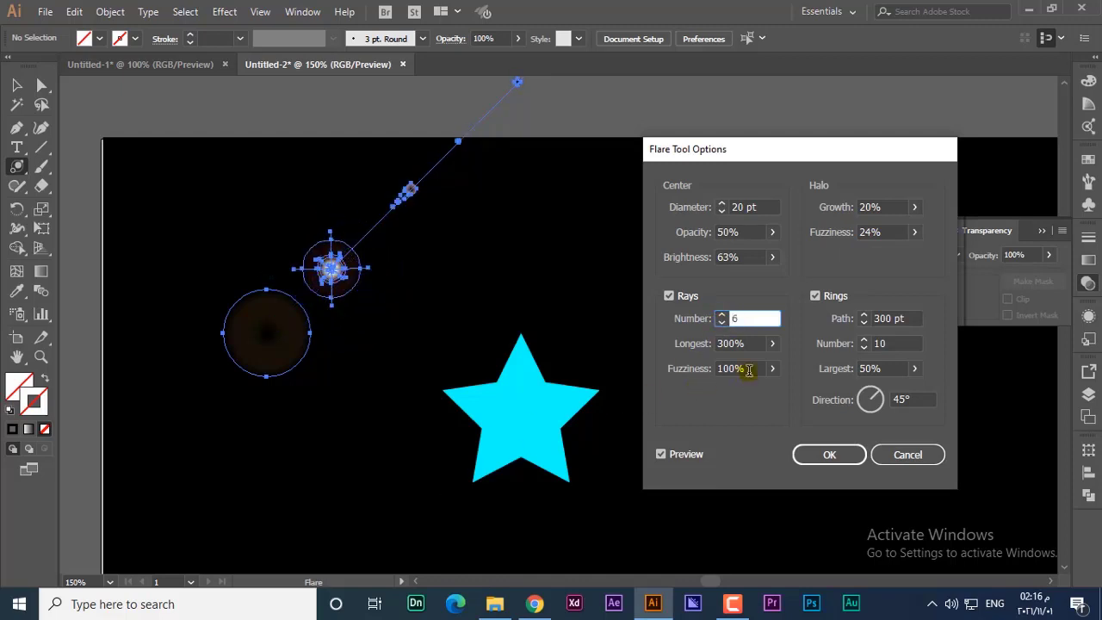
Reduce the flare's number of rings to 3 and create the flare
left_click(864, 348)
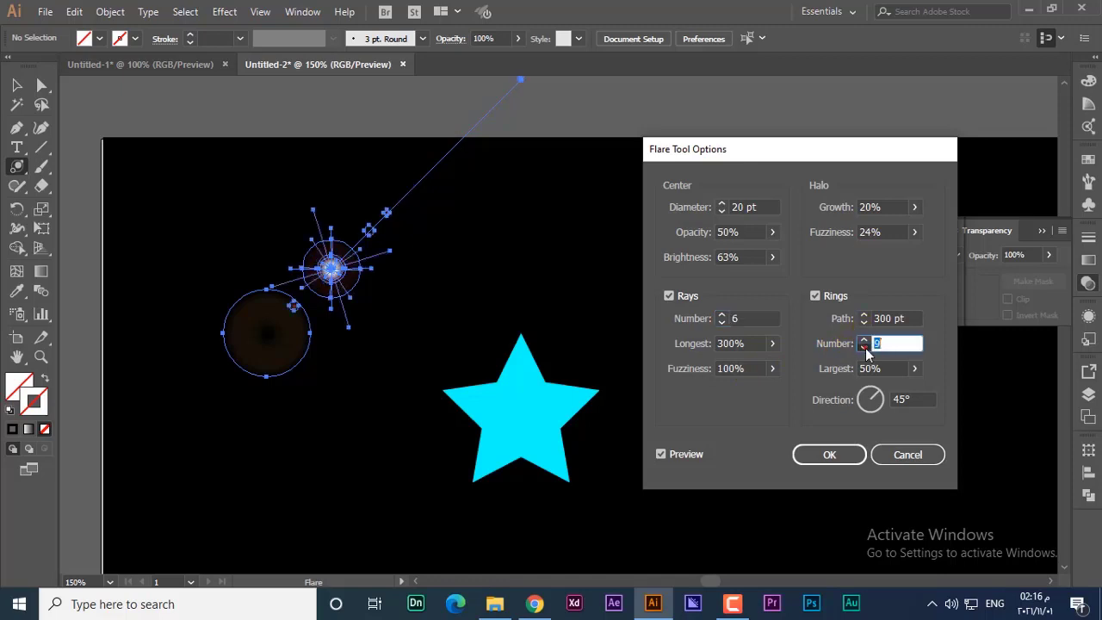
left_click(864, 348)
left_click(864, 347)
left_click(864, 348)
left_click(864, 348)
left_click(864, 348)
left_click(864, 348)
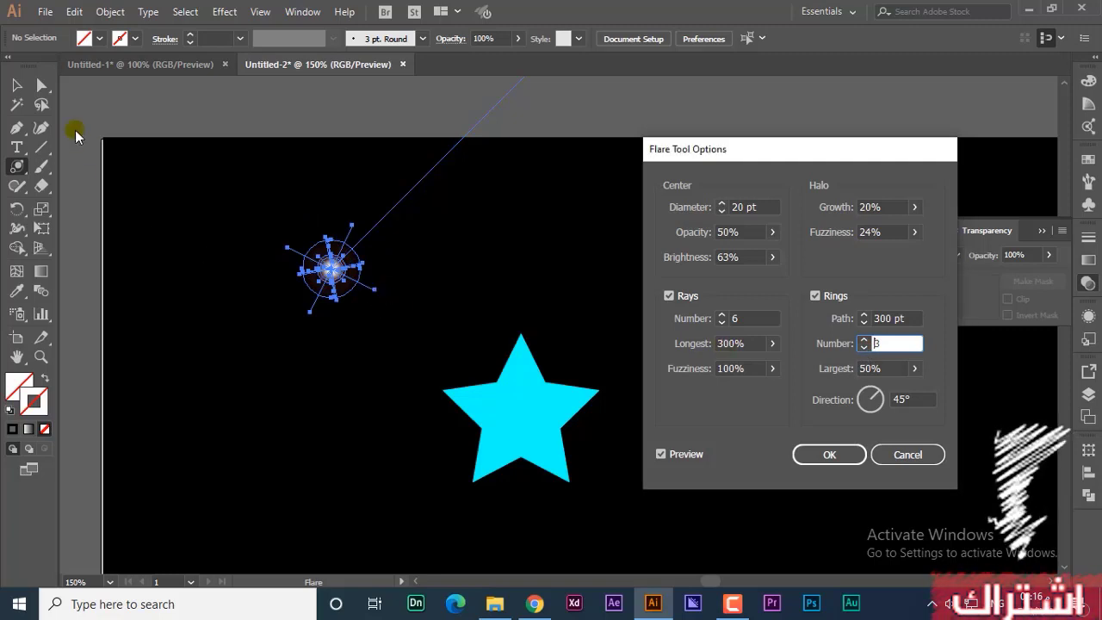
left_click(828, 458)
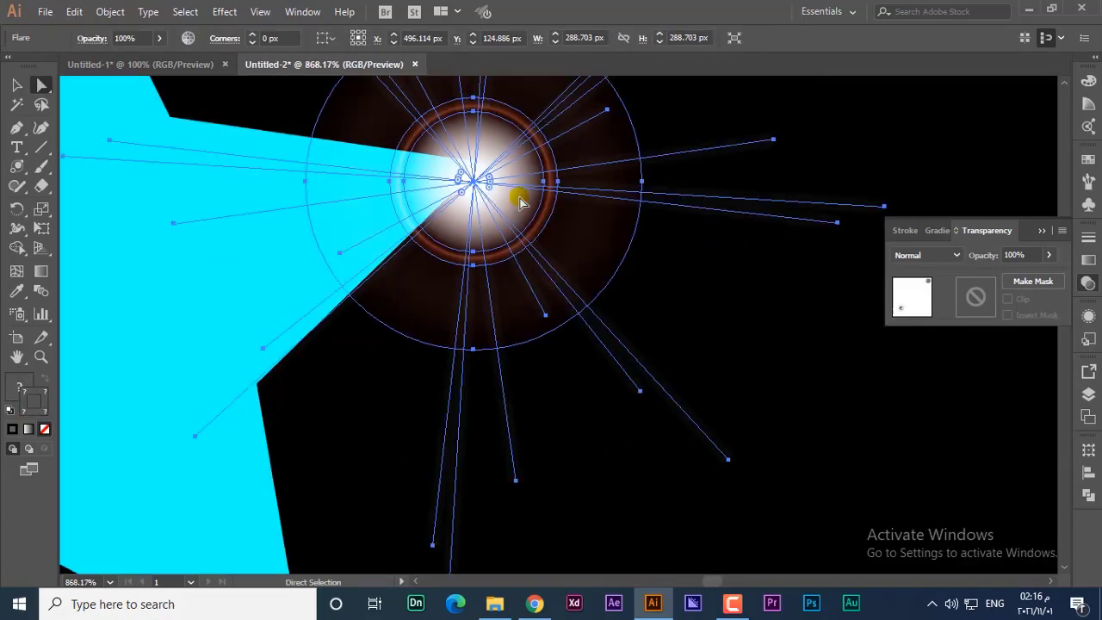
Shift the flare slightly along the star's right point and delete it
left_click_drag(520, 199, 463, 215)
left_click(648, 303)
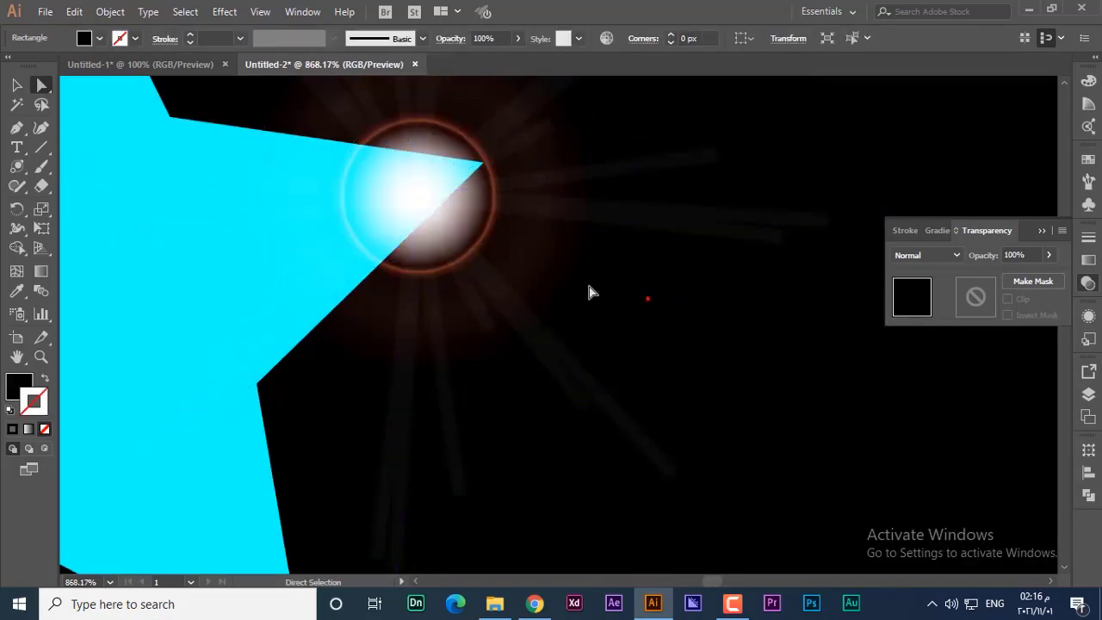
left_click(430, 226)
key("Delete")
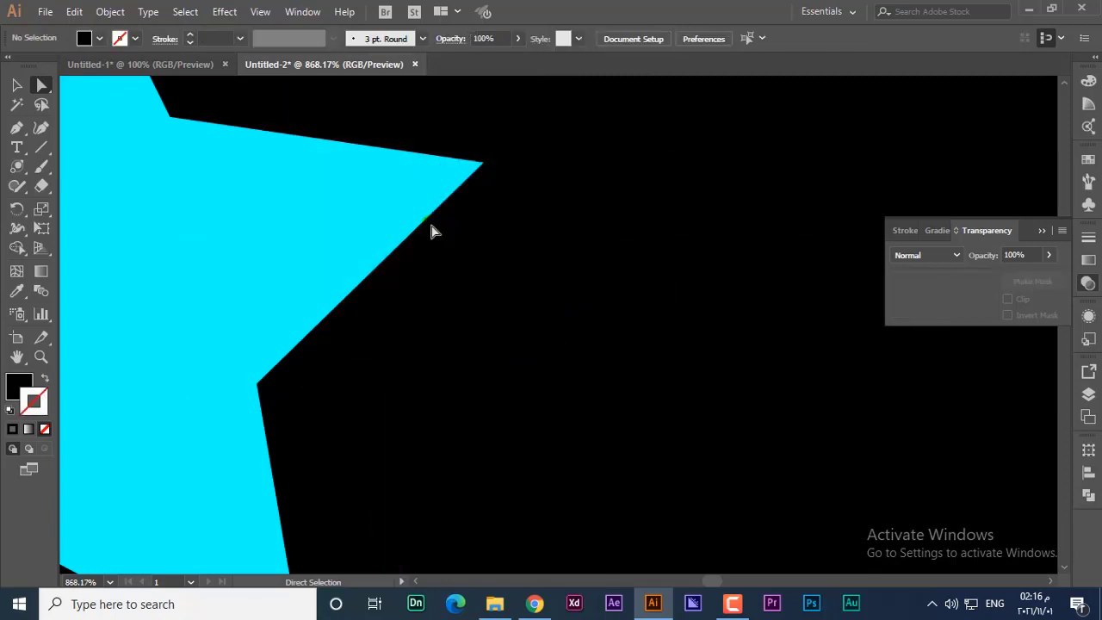
Place a new flare beside the star's right point with a center diameter of 100 pt
left_click(17, 163)
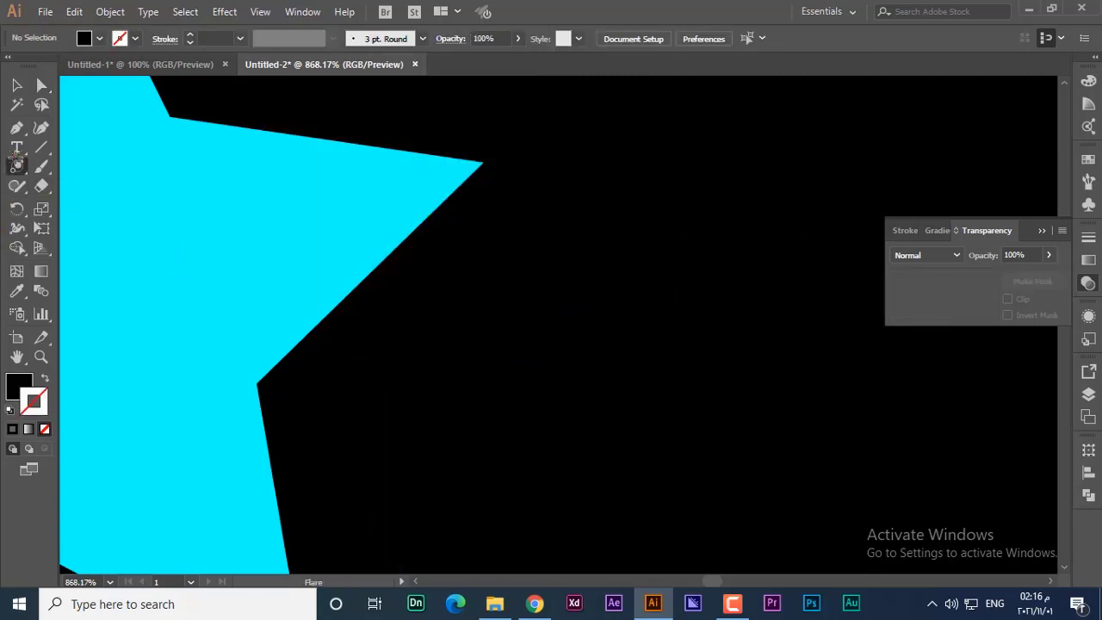
left_click(570, 262)
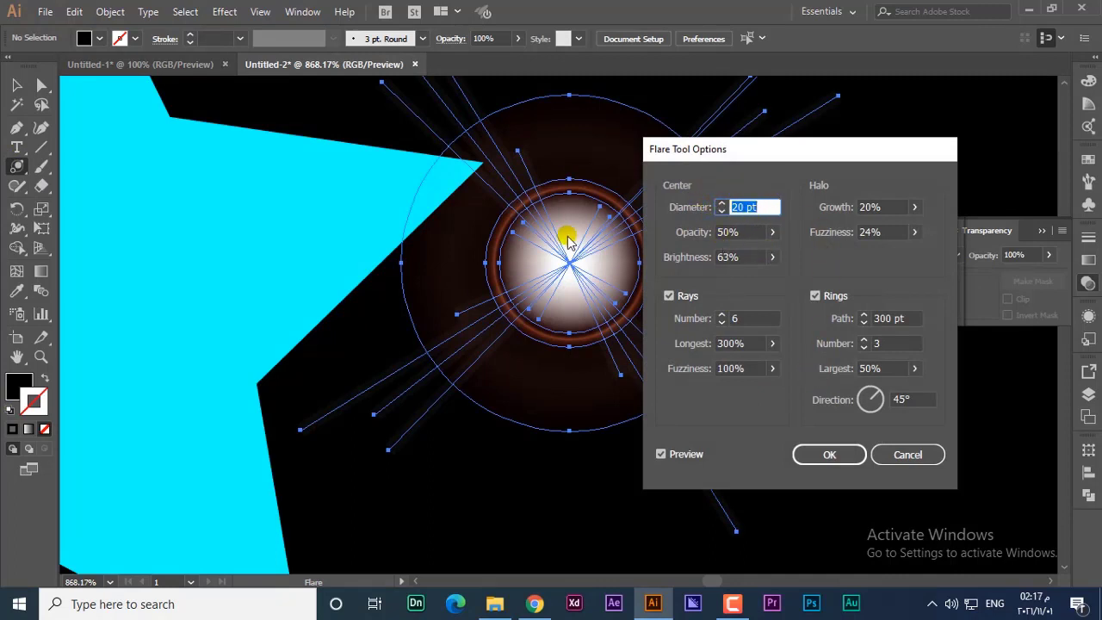
type("10")
key("Tab")
key("Tab")
key("Tab")
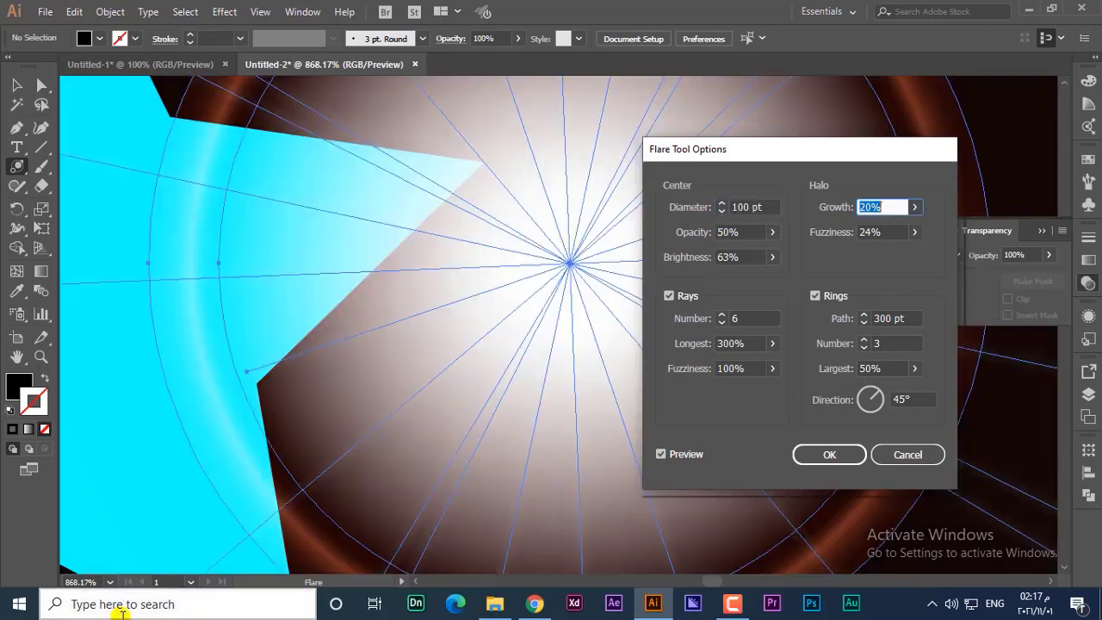
Set the flare's halo growth to 50% and its number of rays to 20
type("50")
key("Tab")
key("Tab")
type("20")
Set the flare's ring direction to 120° and create the flare
key("Tab")
key("Tab")
key("Tab")
key("Tab")
key("Tab")
key("Tab")
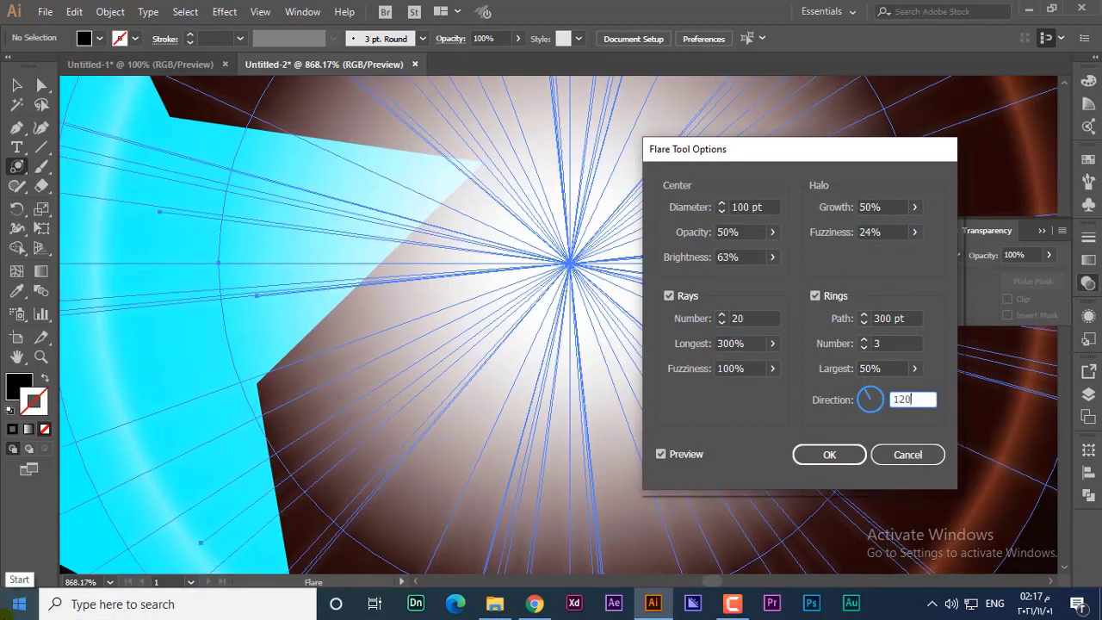
type("120")
key("Tab")
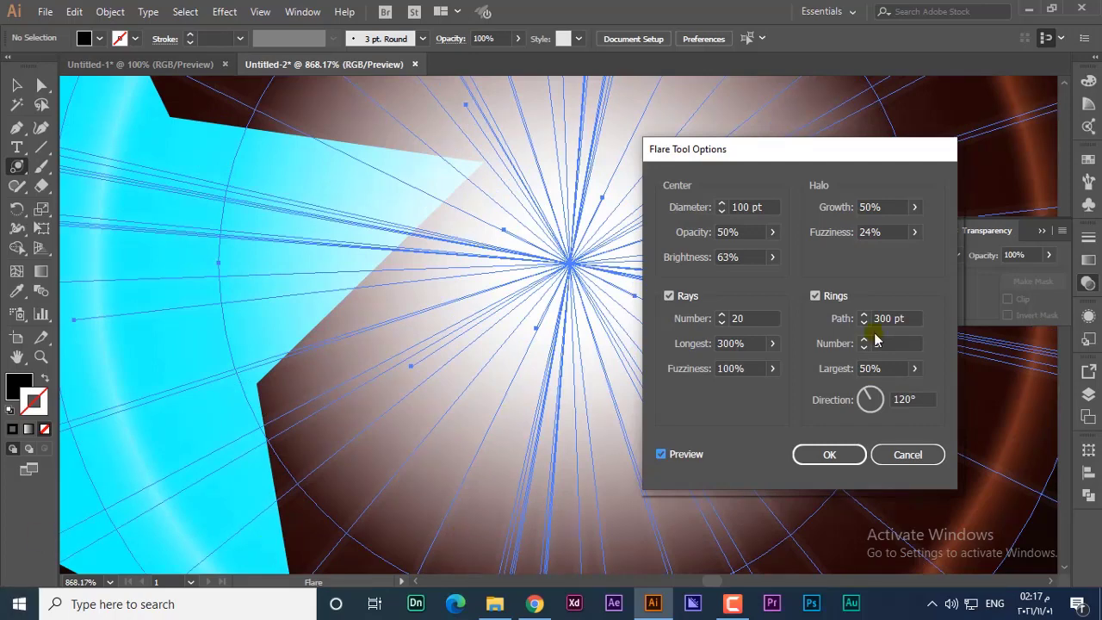
left_click(859, 457)
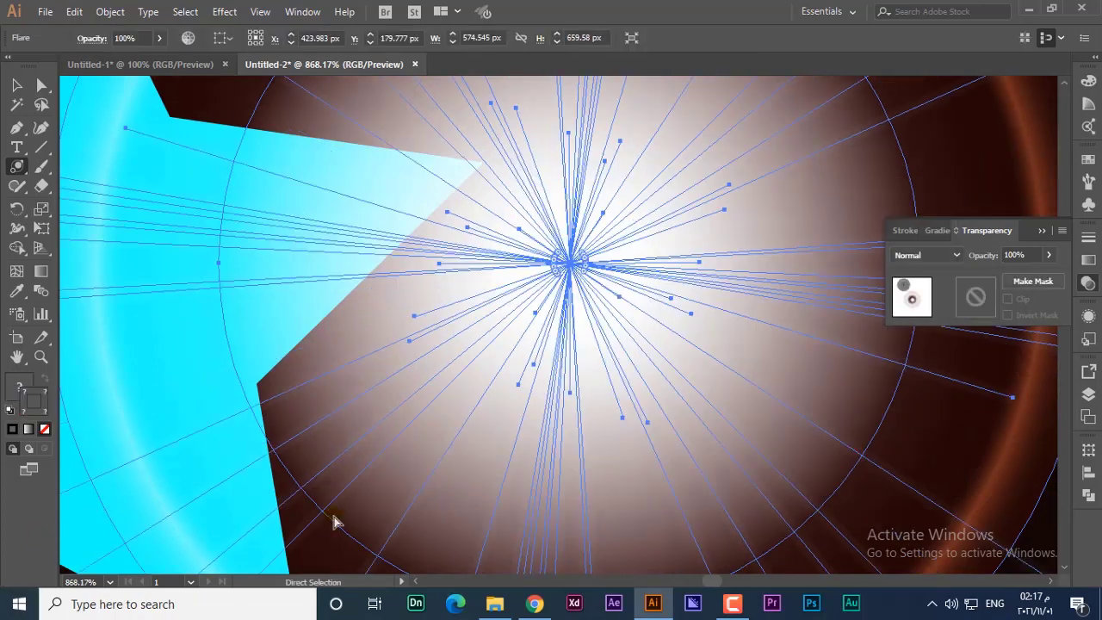
Move the flare so its bright center sits in the middle of the cyan star
key("ctrl+minus")
scroll(334, 516, "up", 5)
key("ctrl+minus")
key("ctrl+minus")
key("ctrl+minus")
key("ctrl+minus")
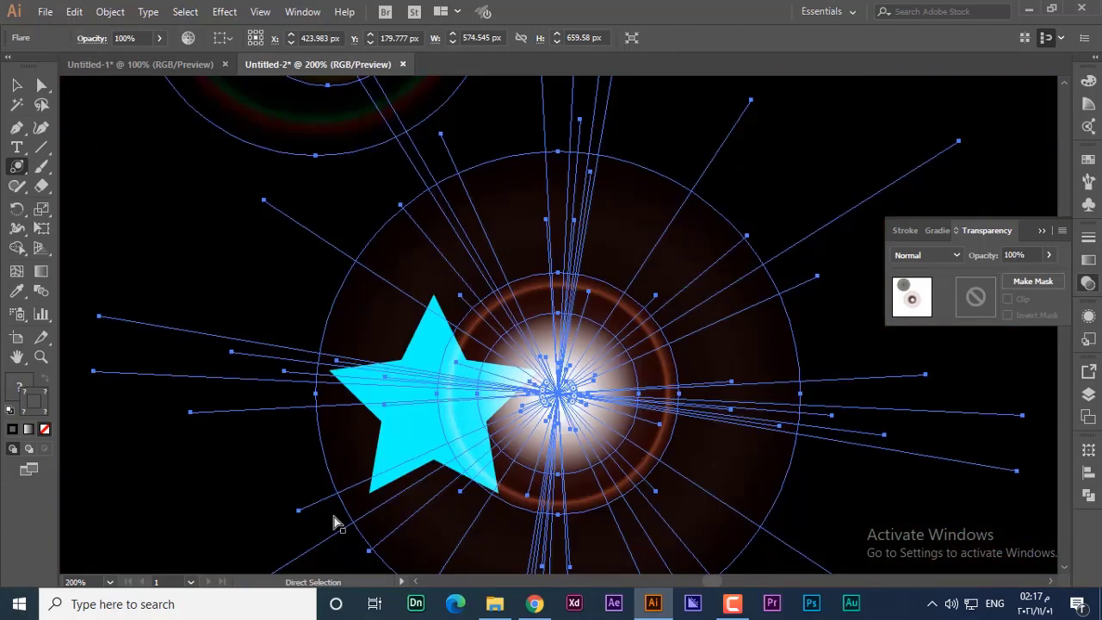
key("ctrl+minus")
key("ctrl+minus")
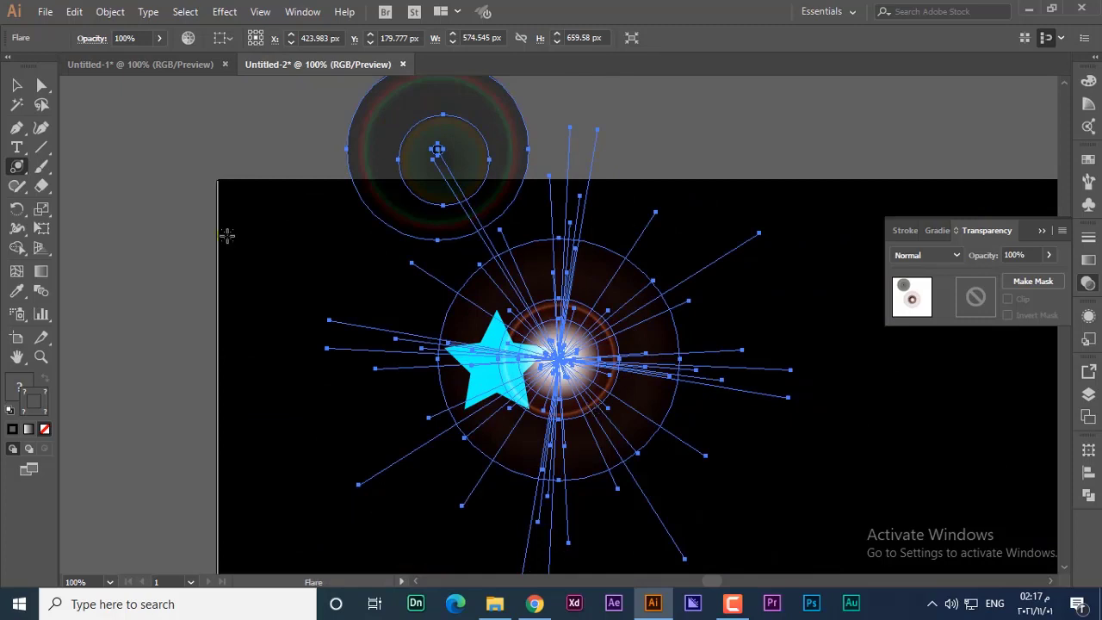
left_click(16, 85)
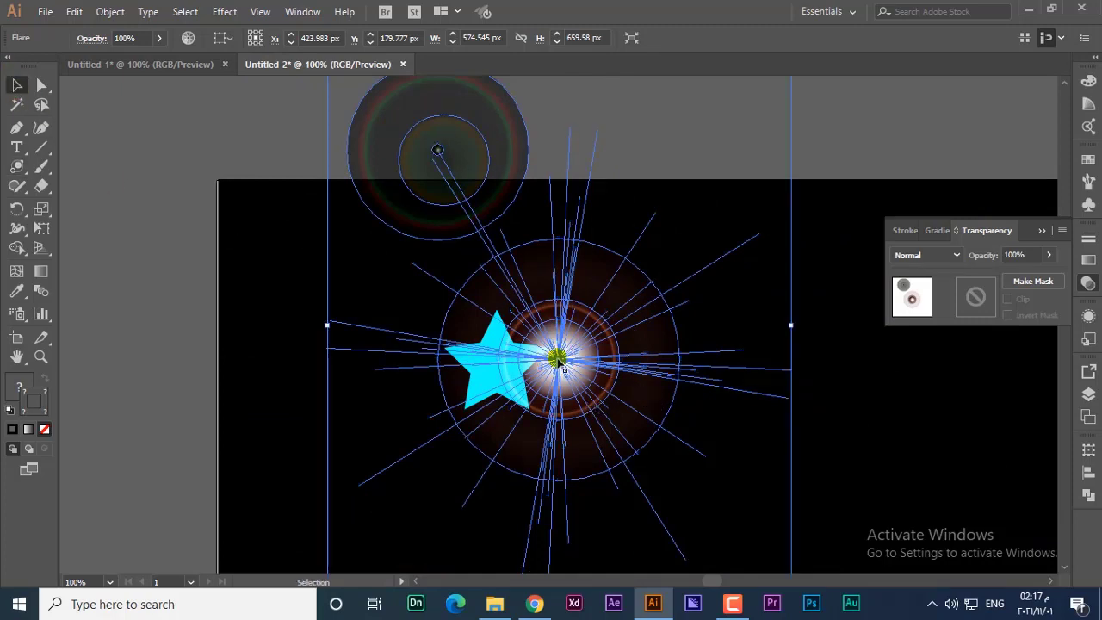
left_click_drag(560, 357, 498, 367)
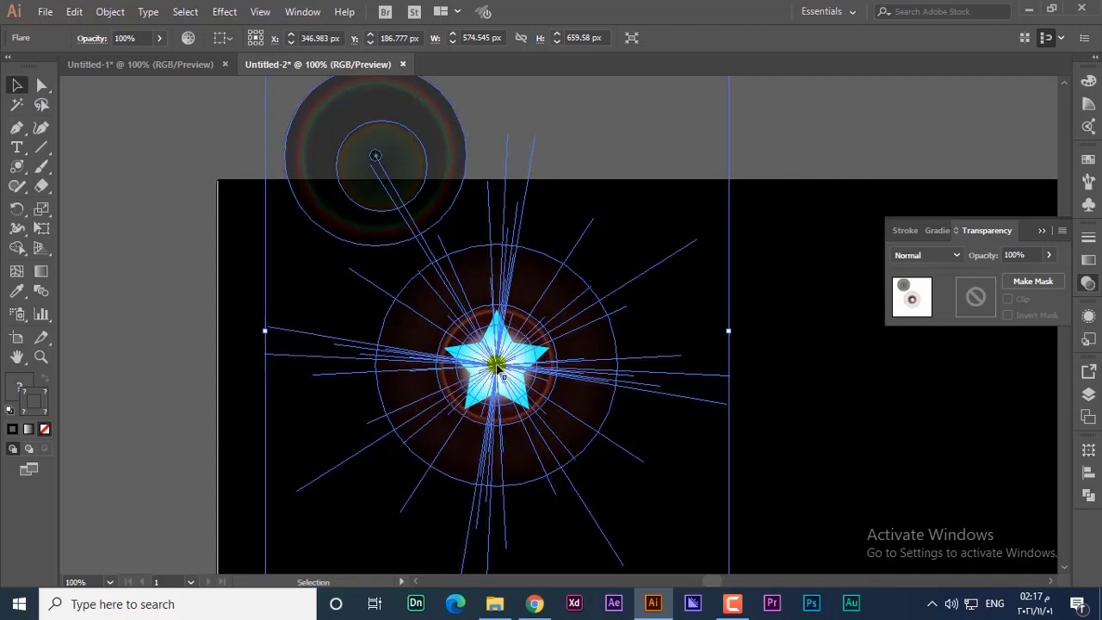
Try the Multiply blend mode on the flare, settle on Lighten, and lower its opacity to 55%
left_click(935, 255)
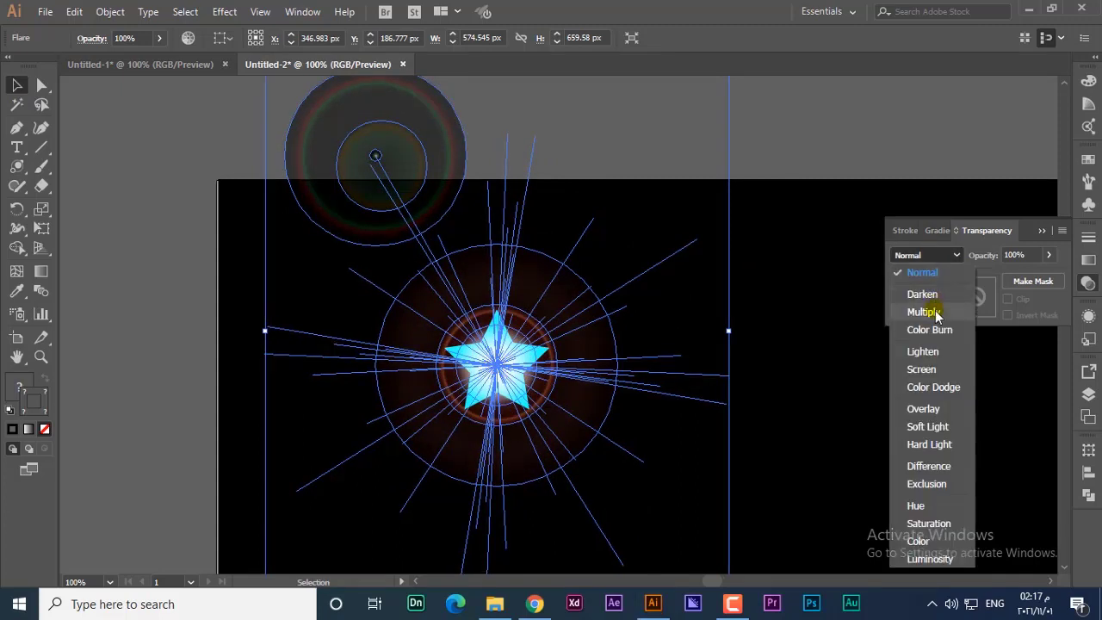
left_click(934, 312)
left_click(935, 258)
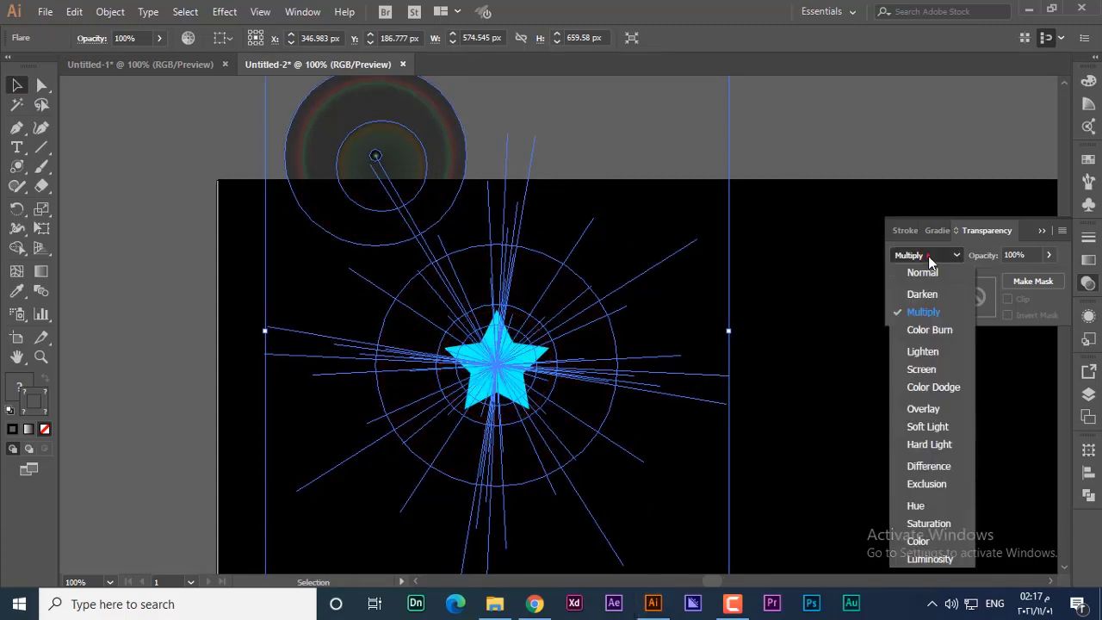
left_click(923, 351)
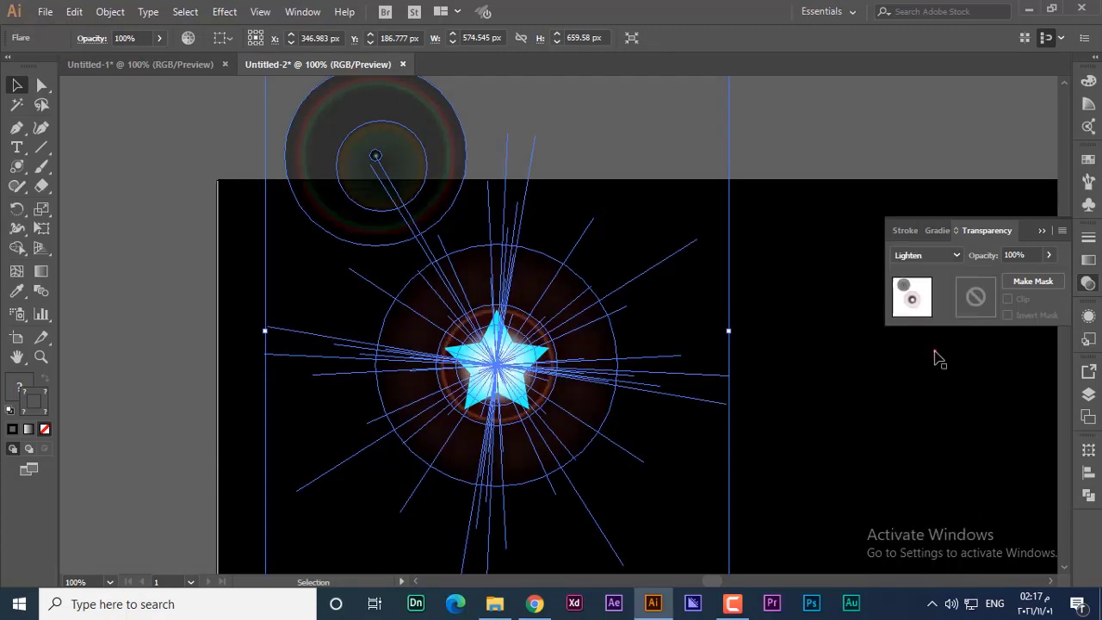
left_click(1048, 255)
left_click_drag(1045, 275, 1010, 284)
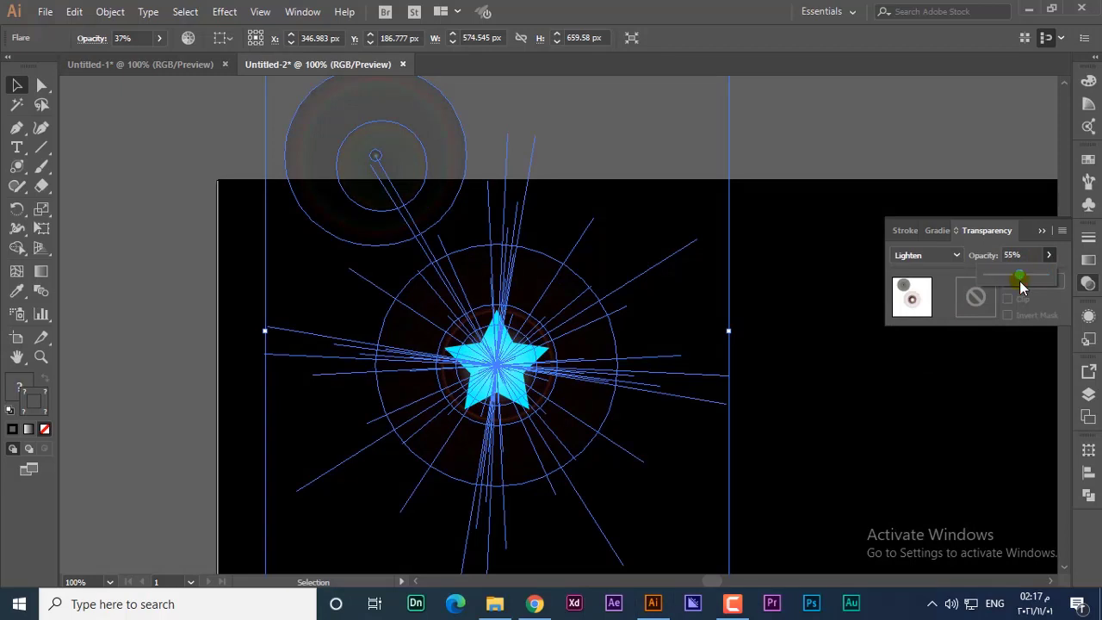
left_click(20, 83)
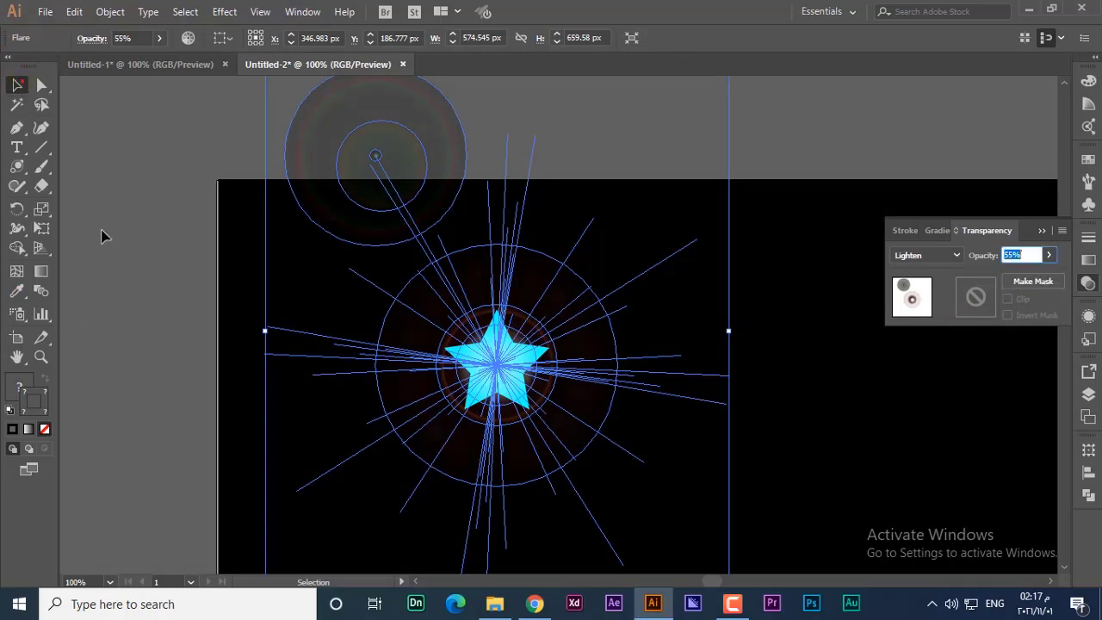
left_click(102, 237)
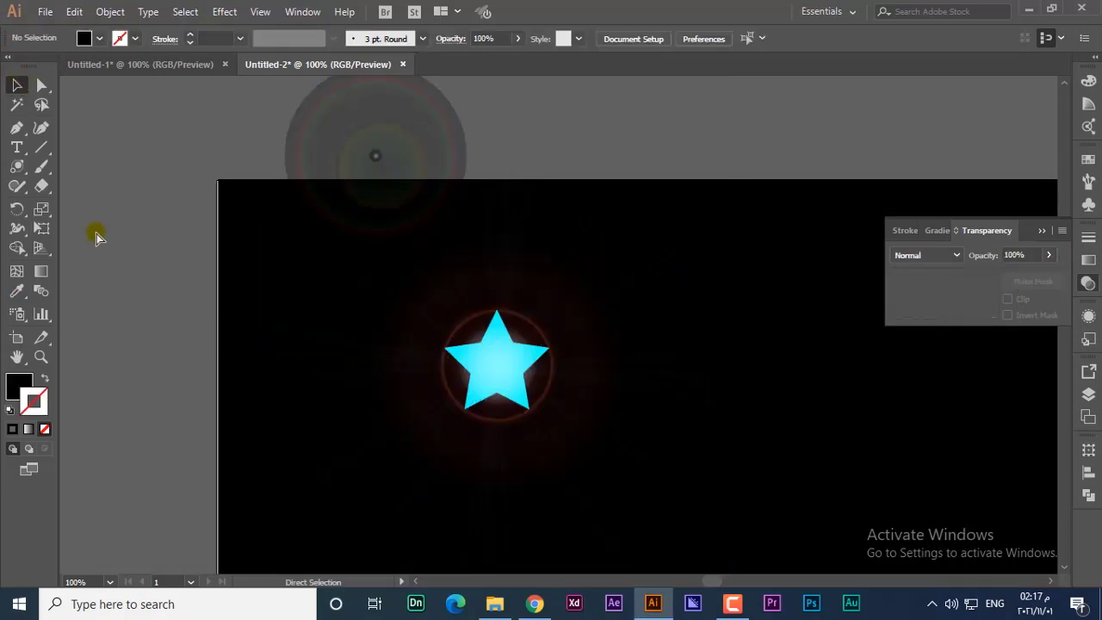
Recolor the flare from red to blue by rotating its colors on the Recolor Artwork color wheel
key("ctrl+=")
key("ctrl+=")
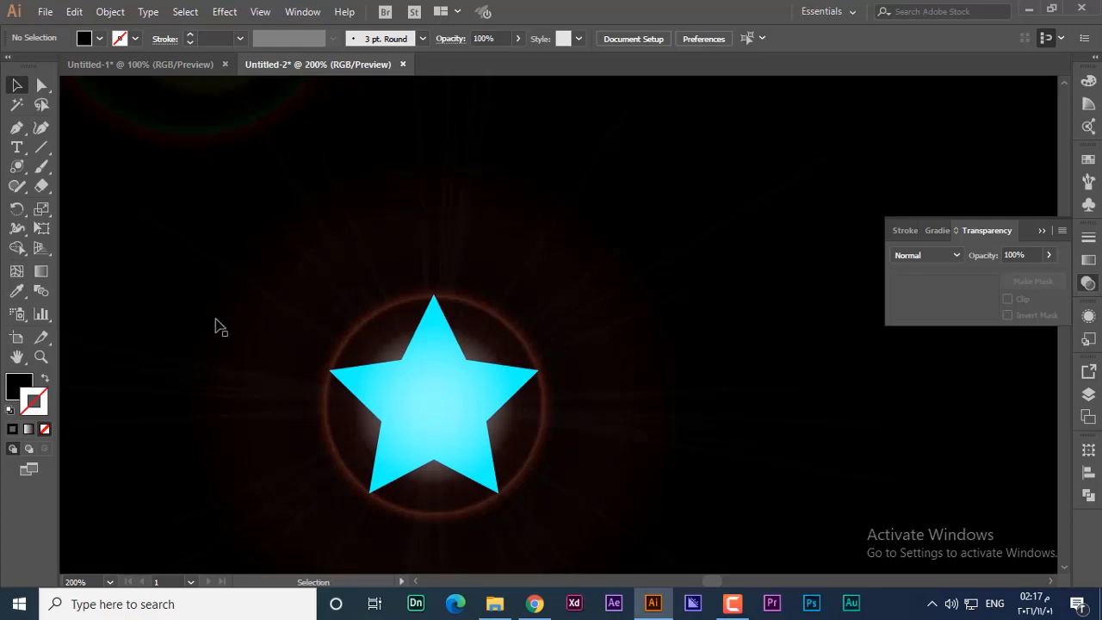
left_click(434, 422)
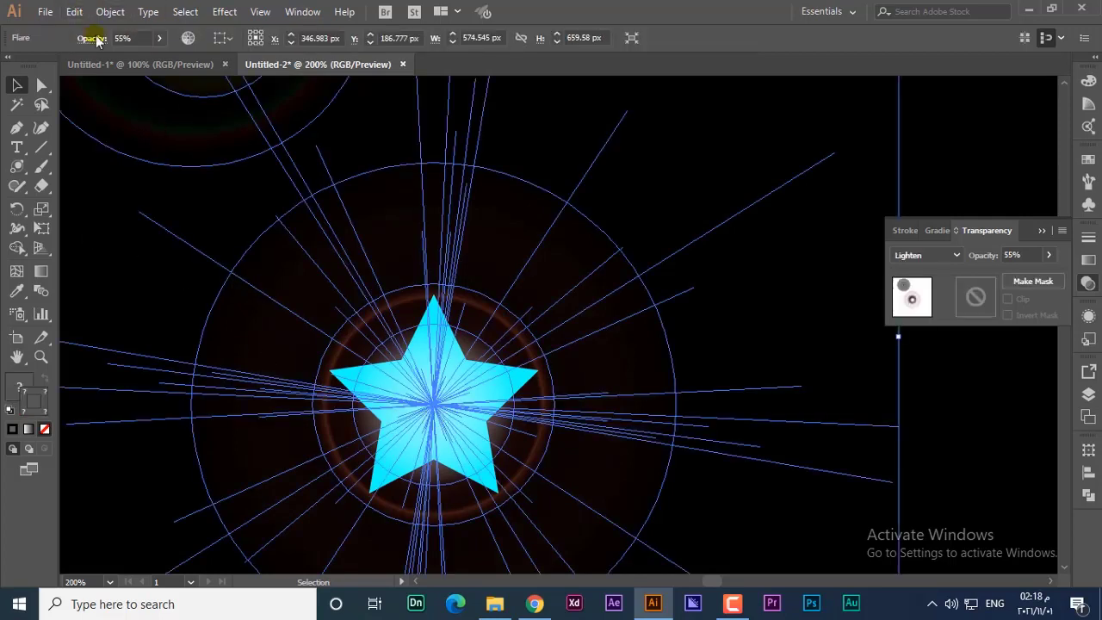
left_click(187, 38)
left_click(744, 166)
left_click_drag(730, 410, 802, 411)
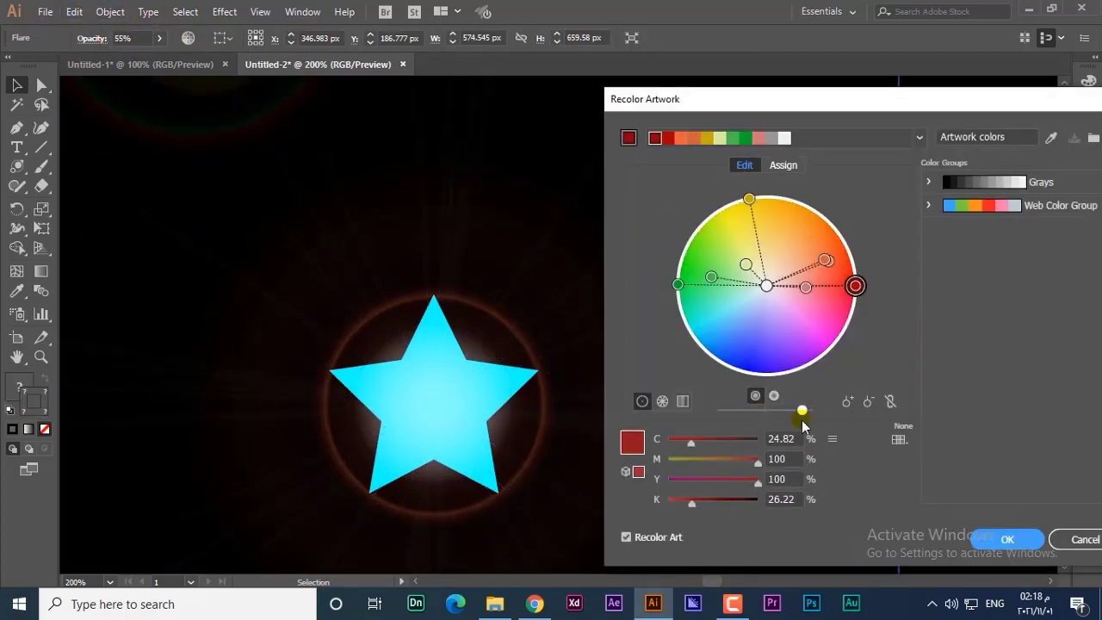
left_click_drag(856, 285, 702, 341)
left_click_drag(802, 411, 735, 411)
left_click(1007, 539)
left_click(130, 302)
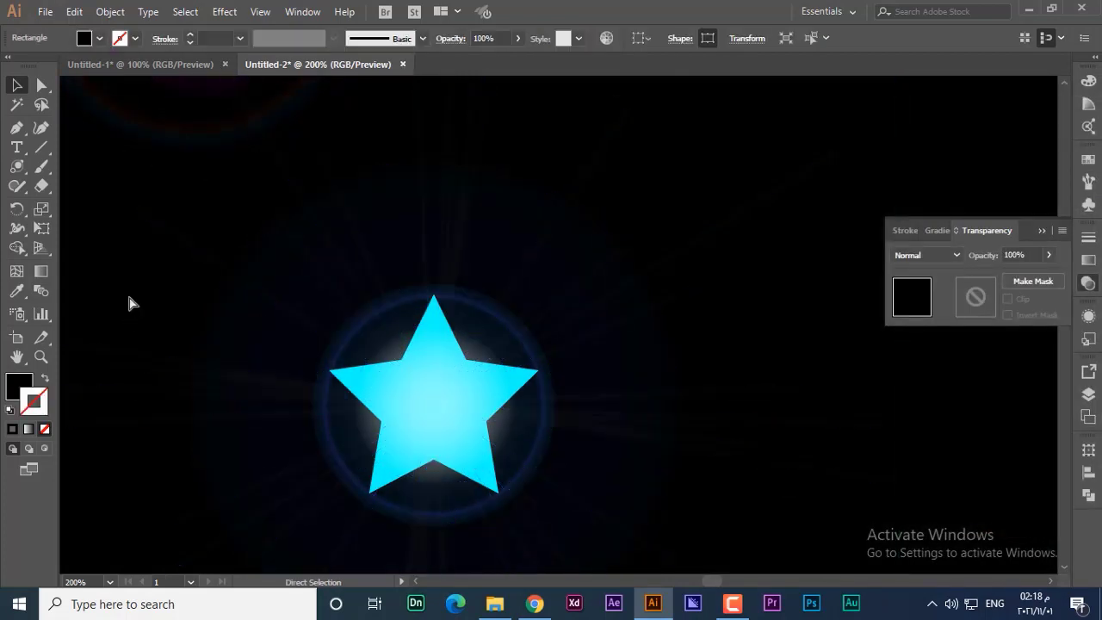
Delete the recolored flare and the cyan star, leaving only the black background
key("ctrl+minus")
key("ctrl+minus")
key("ctrl+minus")
key("ctrl+minus")
left_click_drag(392, 323, 418, 352)
left_click_drag(350, 261, 388, 376)
left_click(359, 268)
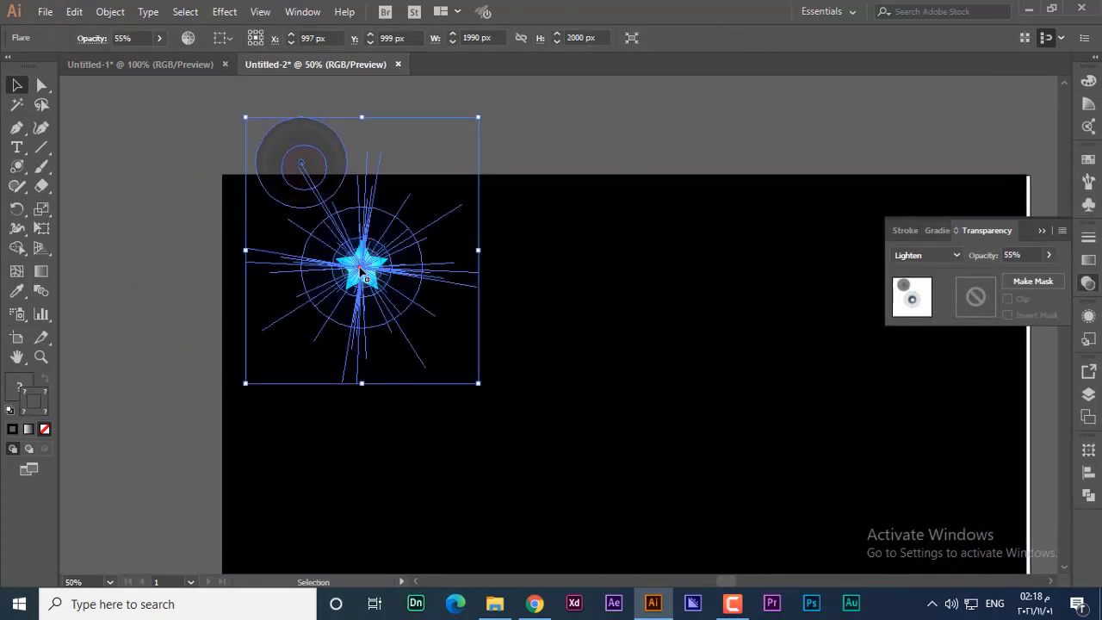
key("Delete")
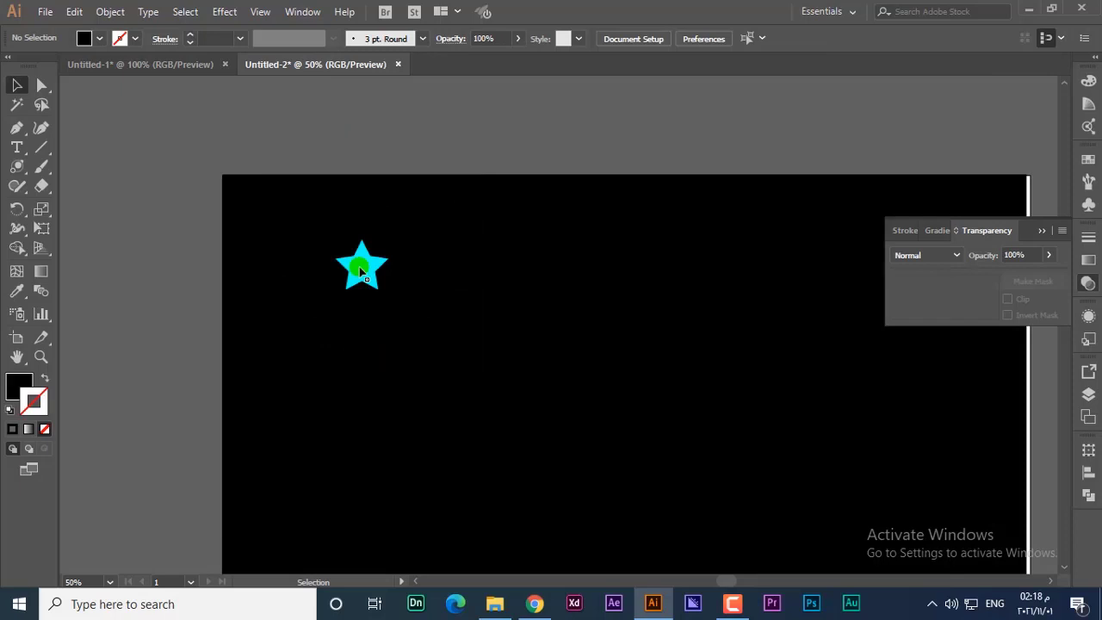
left_click(362, 272)
key("Delete")
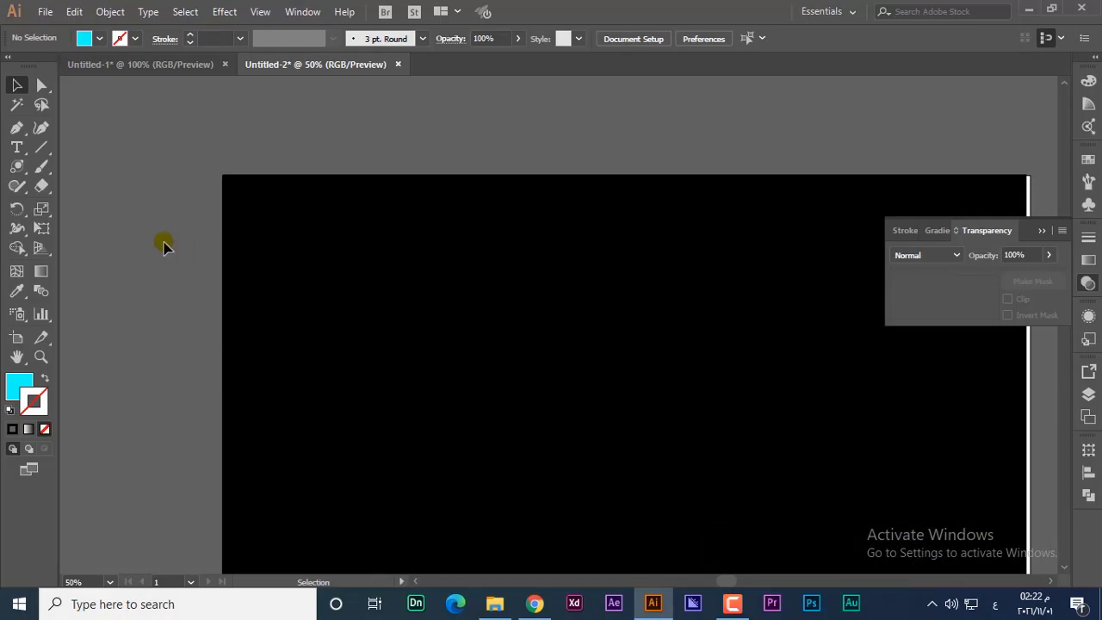
left_click(19, 170)
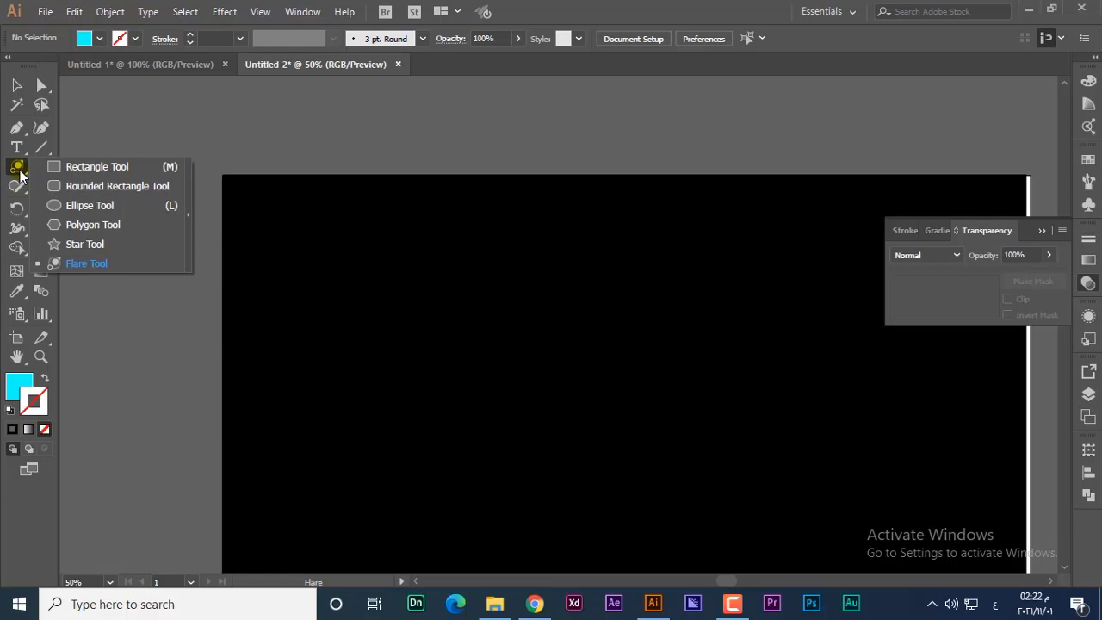
left_click(153, 138)
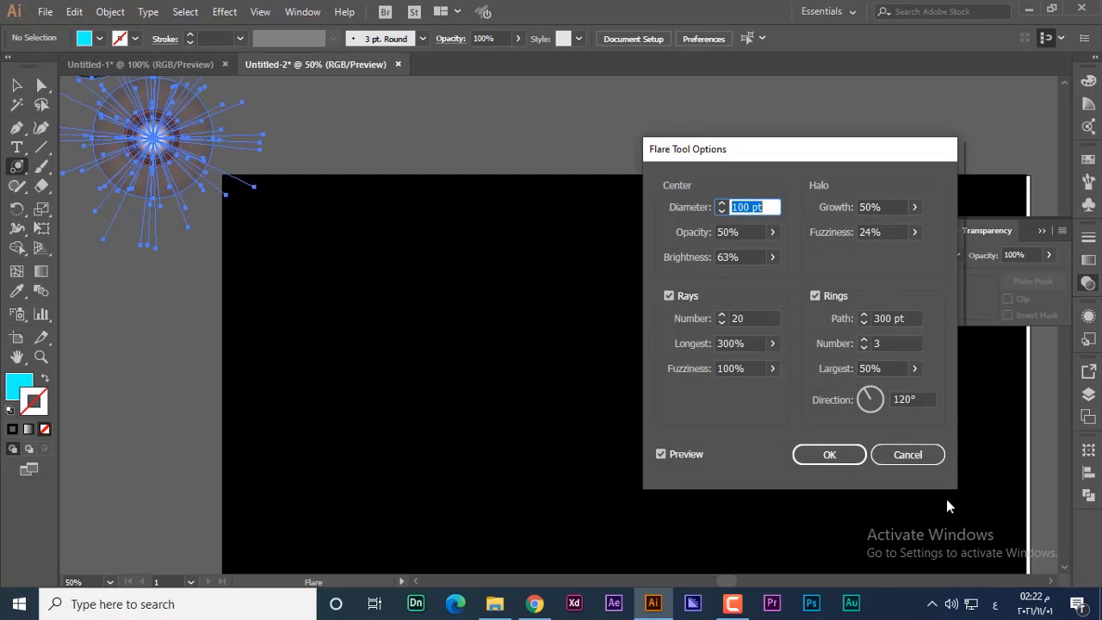
left_click(917, 457)
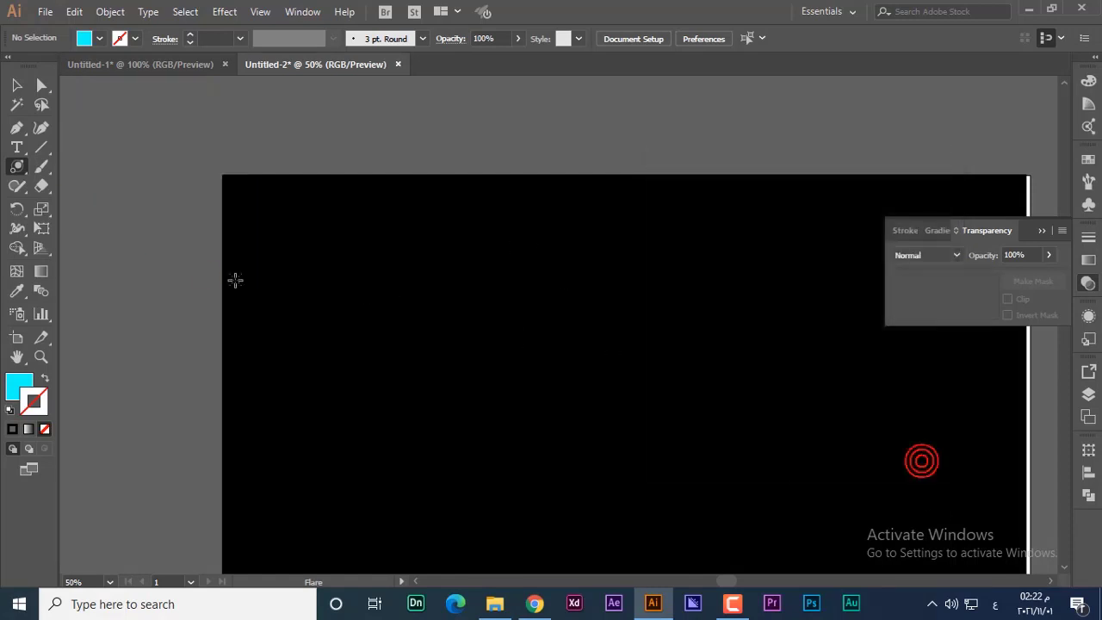
Collapse the Transparency panel and select the black background rectangle
left_click(46, 176)
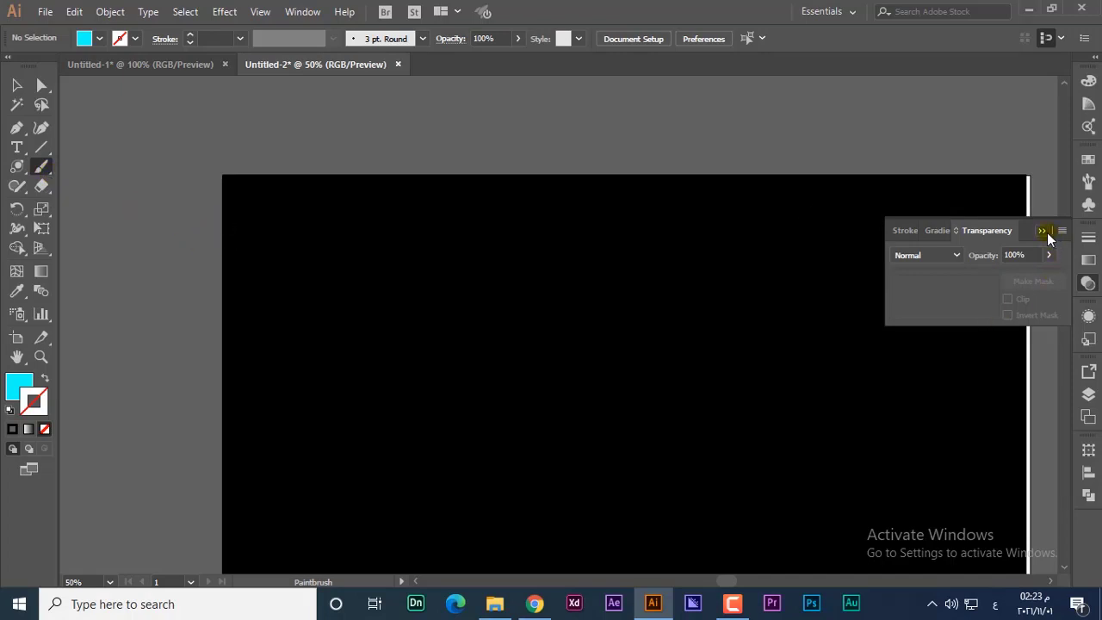
left_click(1043, 232)
left_click(16, 85)
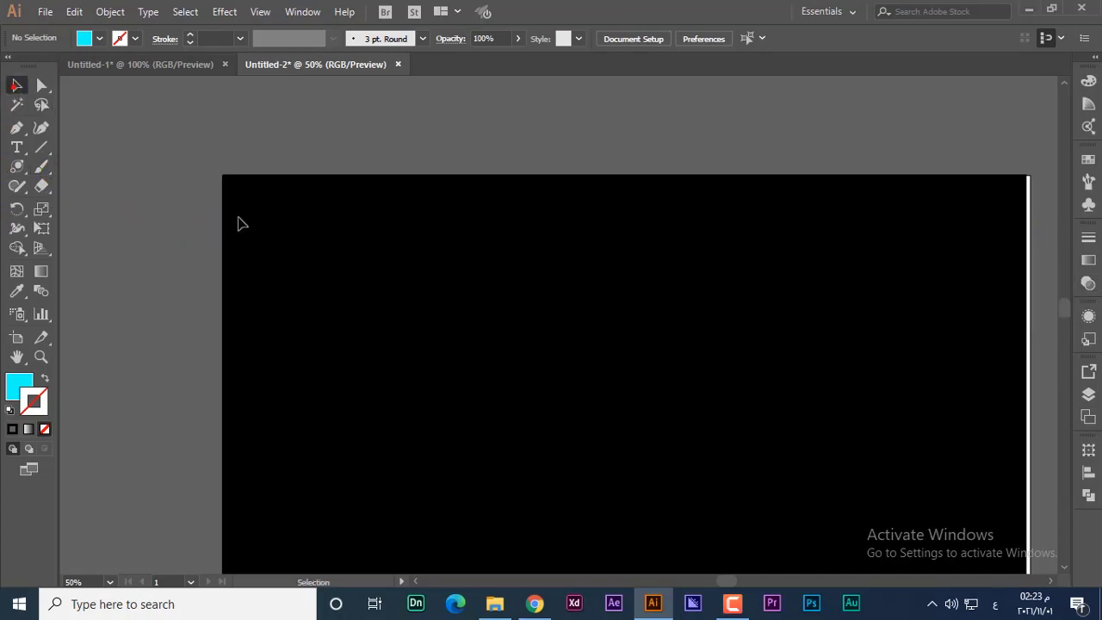
left_click(434, 278)
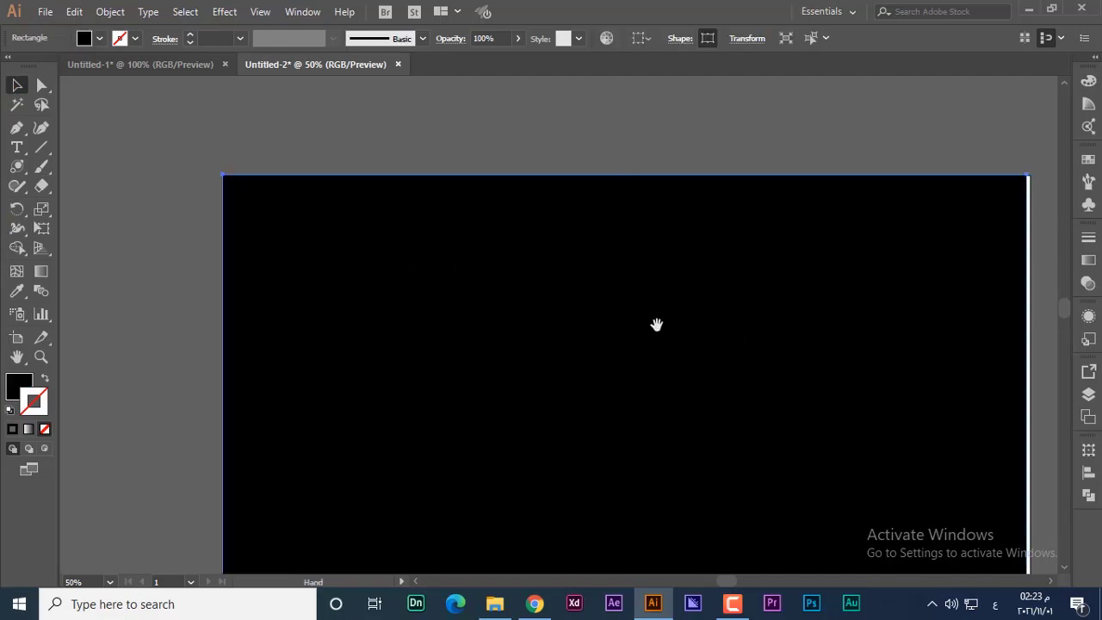
left_click_drag(656, 324, 438, 178)
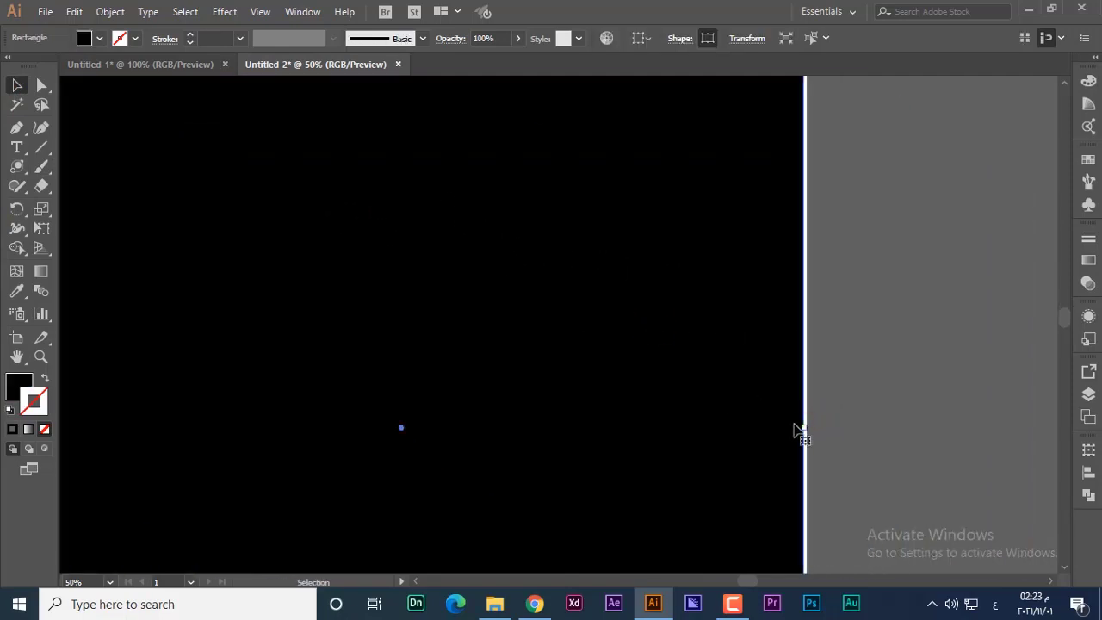
Stretch the black background rectangle's edge over the white strip so it covers the artboard, and deselect it
left_click_drag(809, 428, 818, 428)
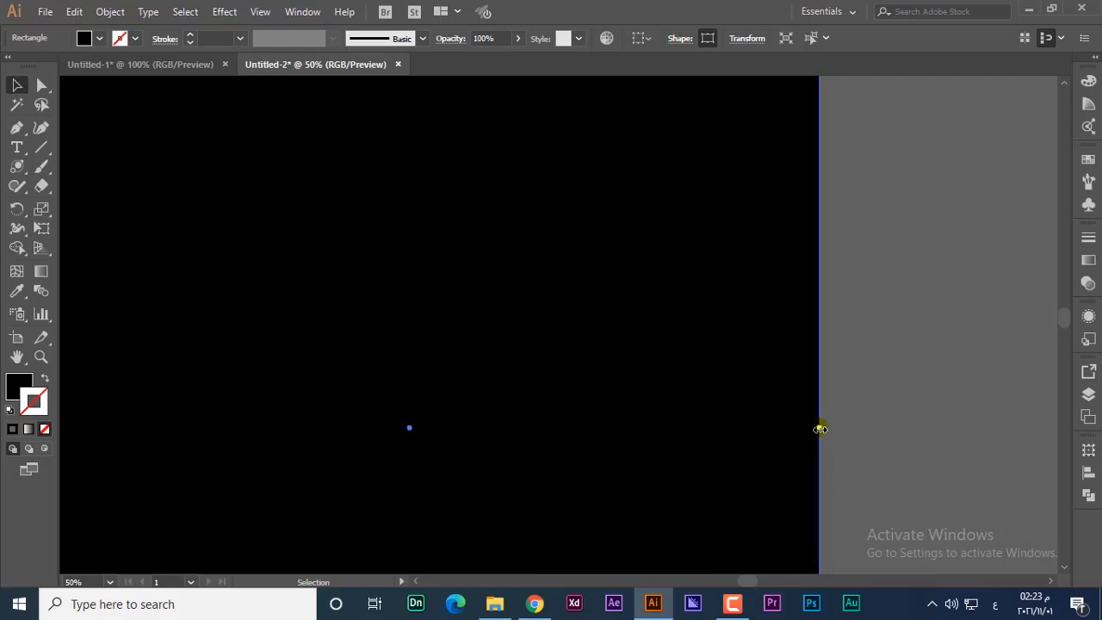
key("ctrl+0")
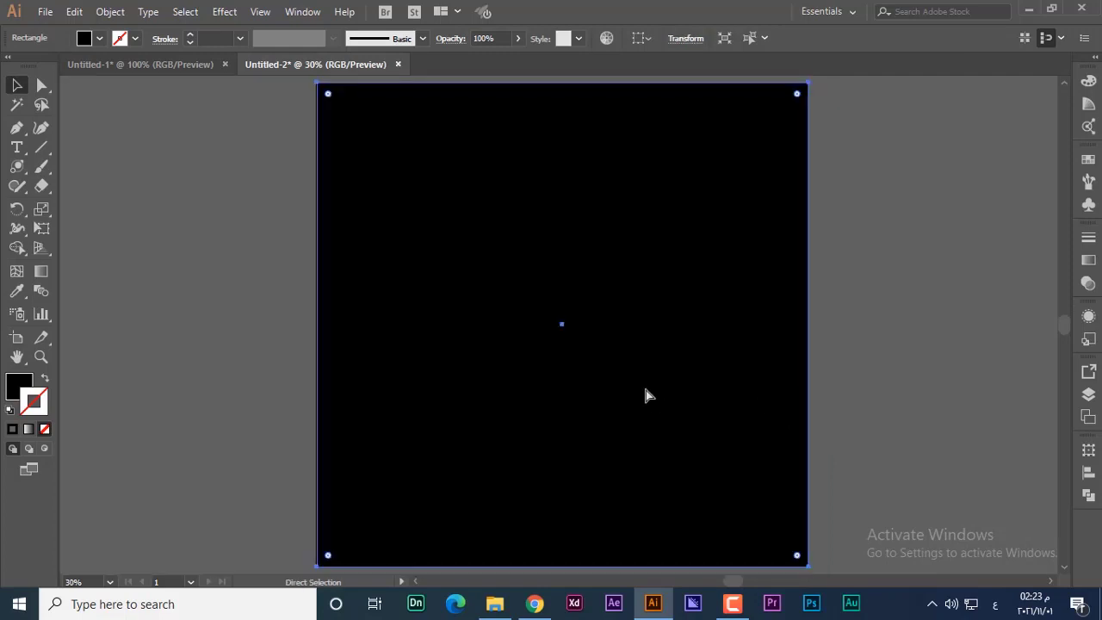
left_click(649, 397)
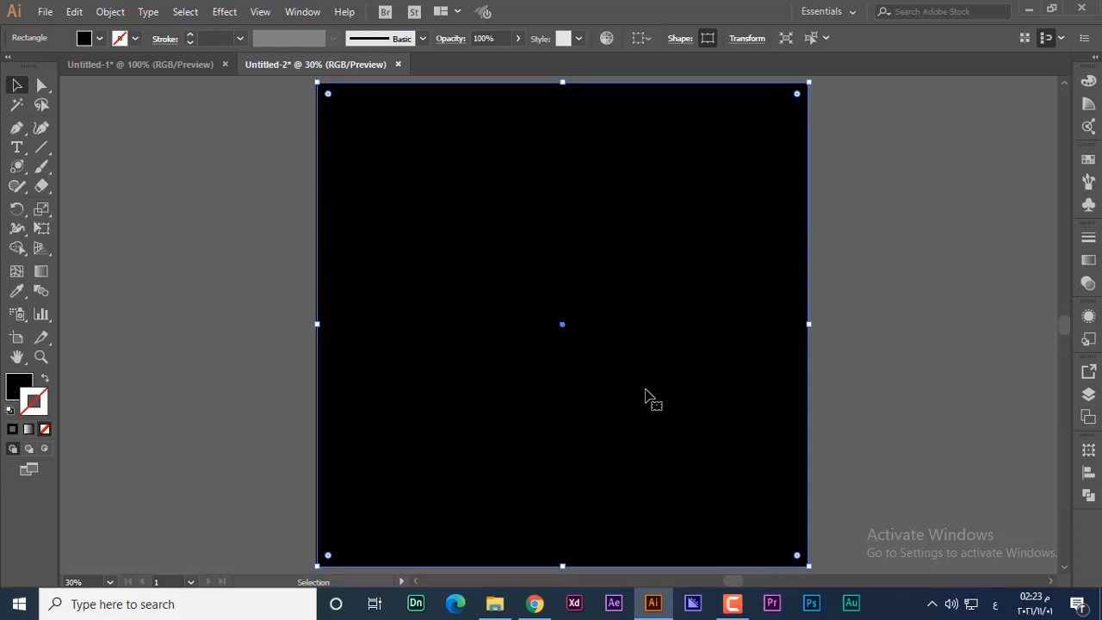
key("ctrl+shift+a")
Paint a thin white S-shaped curve across the upper middle of the artboard with the Paintbrush
key("b")
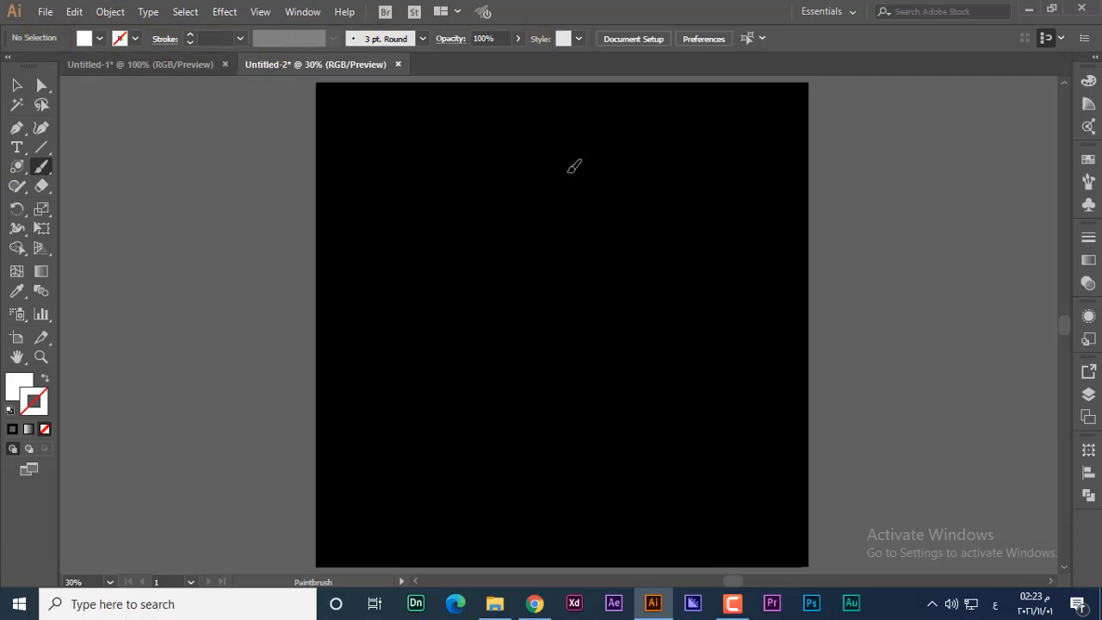
left_click_drag(570, 168, 551, 216)
left_click_drag(494, 353, 432, 361)
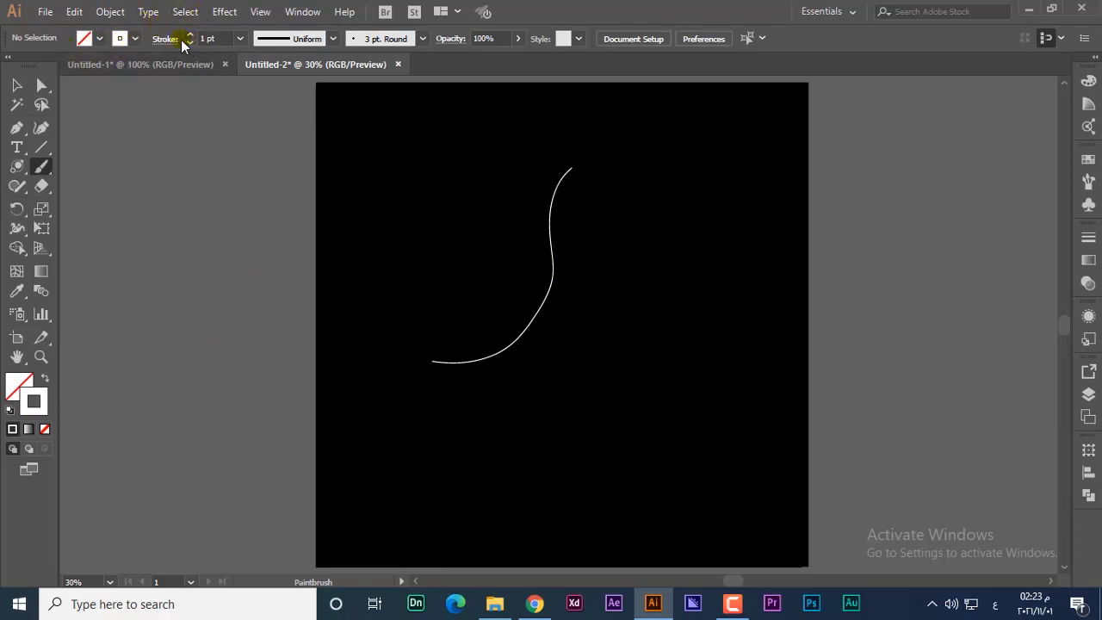
Set the brush stroke weight to 12 pt and paint thick white looping strokes around the thin curve
left_click(240, 39)
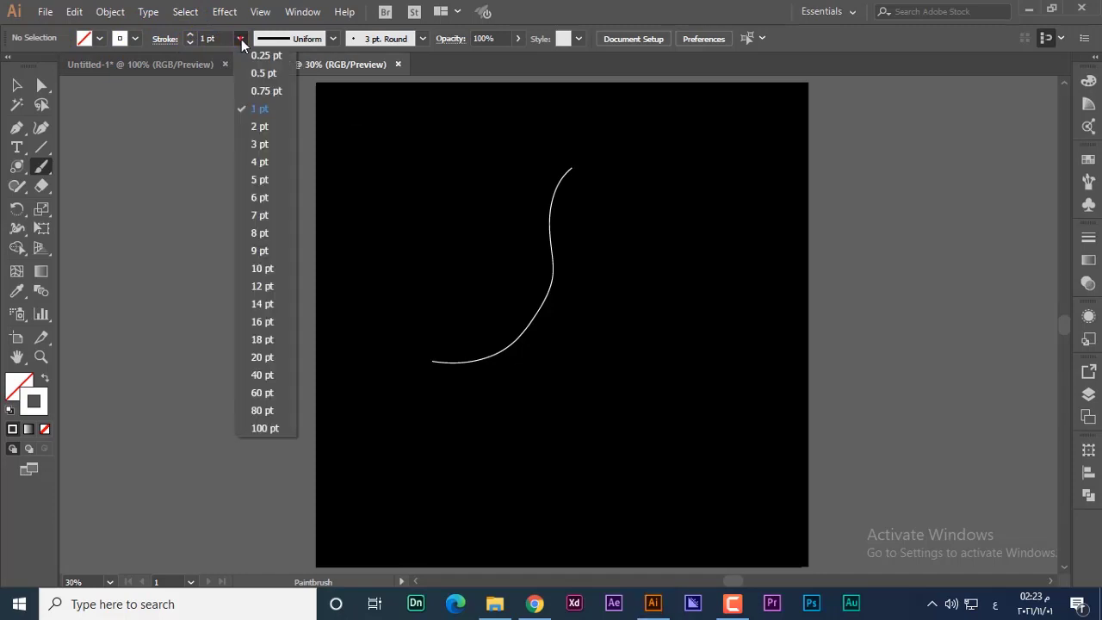
left_click(273, 288)
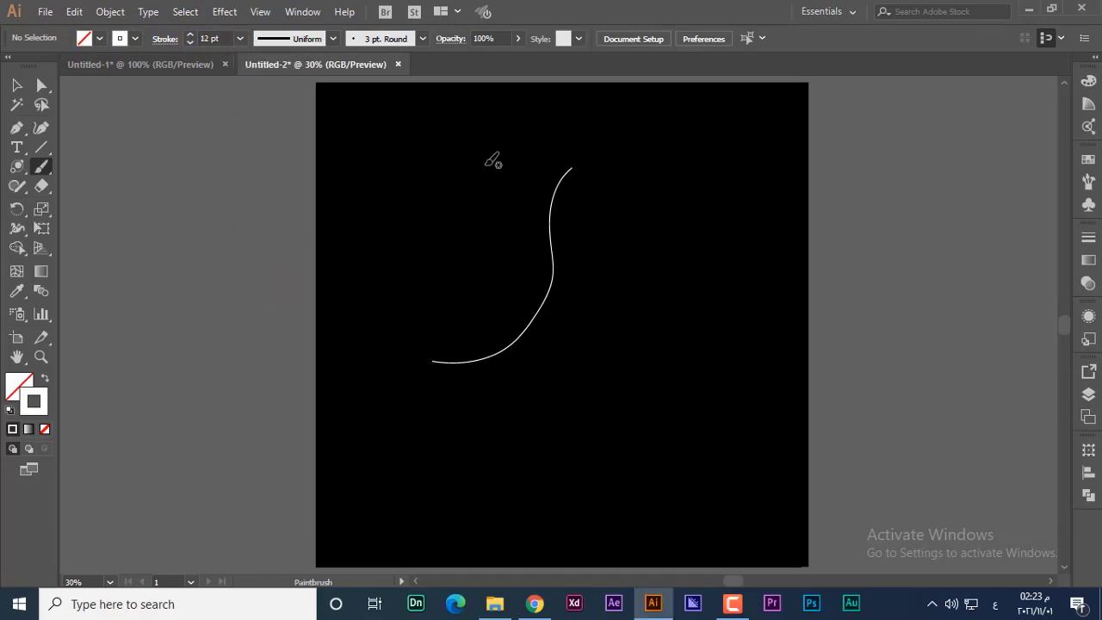
mouse_move(482, 121)
left_mouse_down()
mouse_move(469, 202)
mouse_move(489, 261)
mouse_move(464, 307)
mouse_move(443, 306)
mouse_move(432, 292)
mouse_move(437, 262)
mouse_move(477, 220)
mouse_move(491, 184)
mouse_move(479, 119)
left_mouse_up()
mouse_move(686, 216)
left_mouse_down()
mouse_move(626, 318)
mouse_move(612, 378)
mouse_move(566, 418)
mouse_move(531, 375)
mouse_move(581, 320)
mouse_move(652, 292)
mouse_move(696, 215)
left_mouse_up()
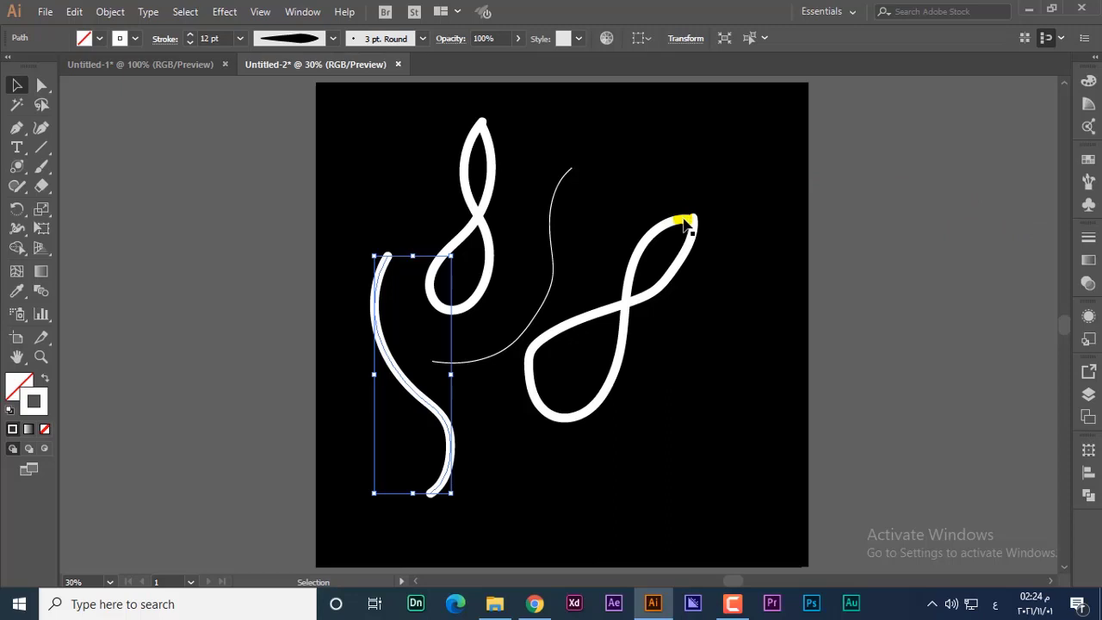
Delete all the painted strokes from the black background
key("ctrl+a")
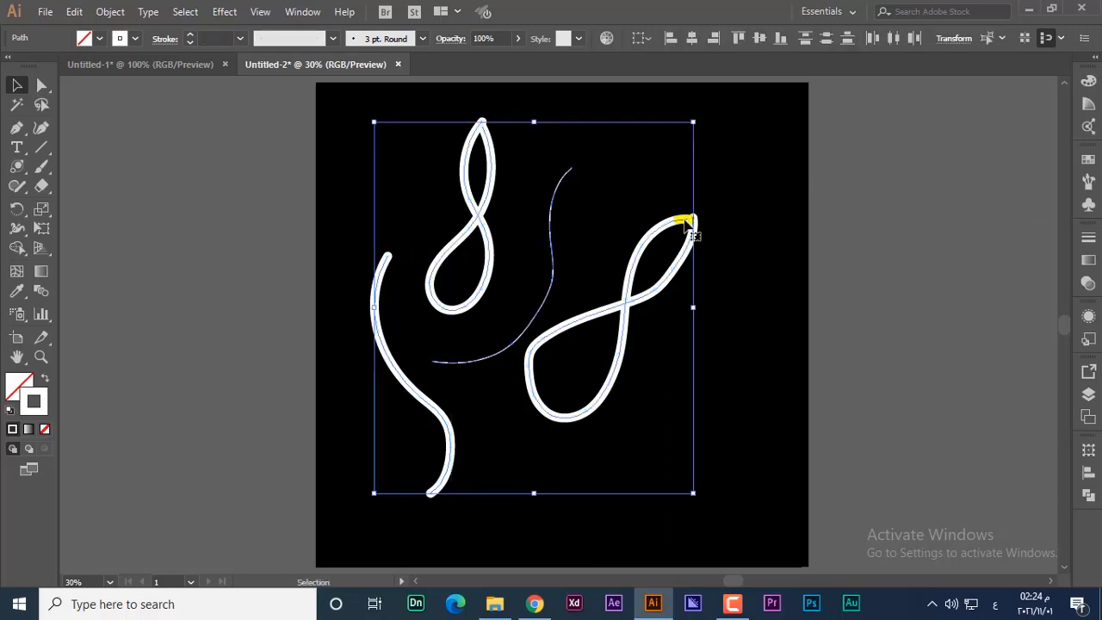
key("Delete")
Show the Brushes panel, enlarge it to reveal every brush, and choose the large round Touch Calligraphic brush
left_click(1097, 184)
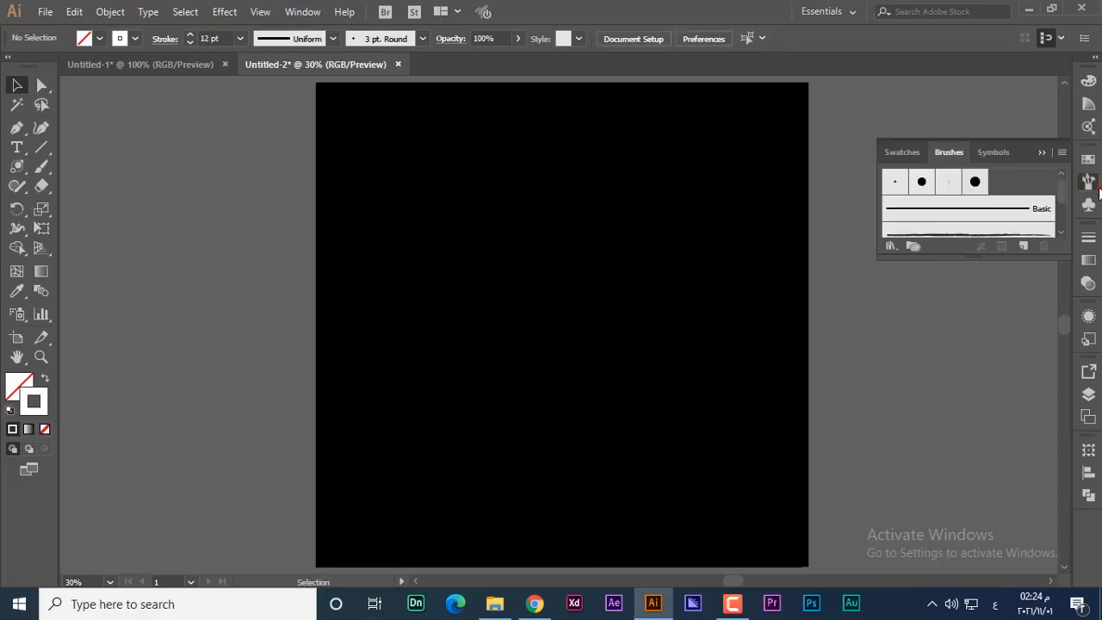
left_click_drag(947, 256, 968, 437)
left_click(973, 182)
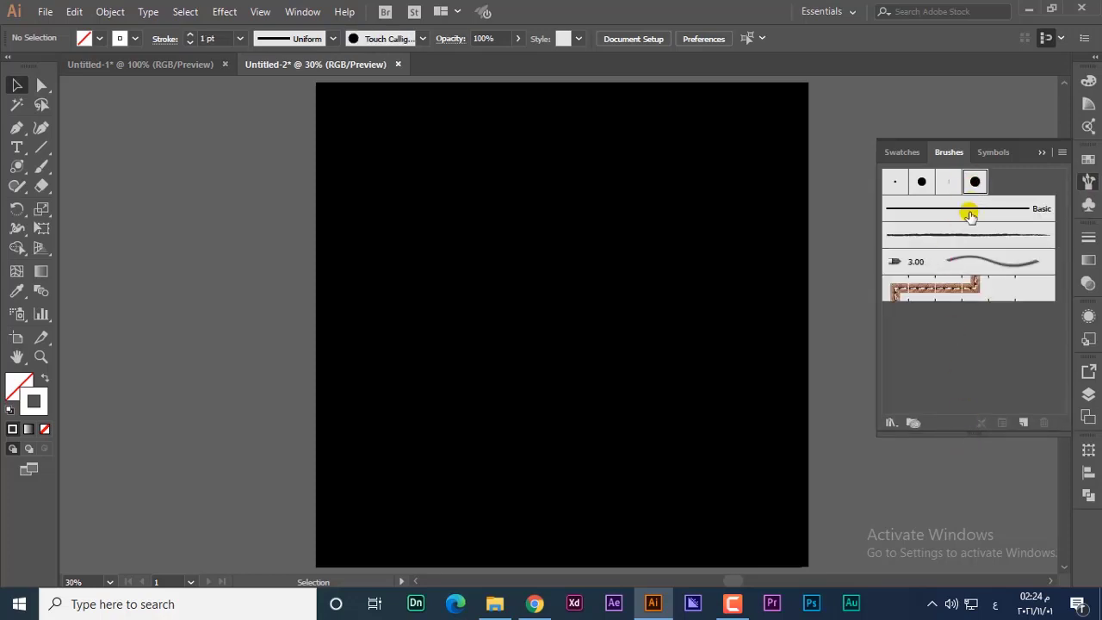
Load the Artistic_Calligraphic brush library and add its 40 pt. Flat brush to the document's brushes
left_click(891, 424)
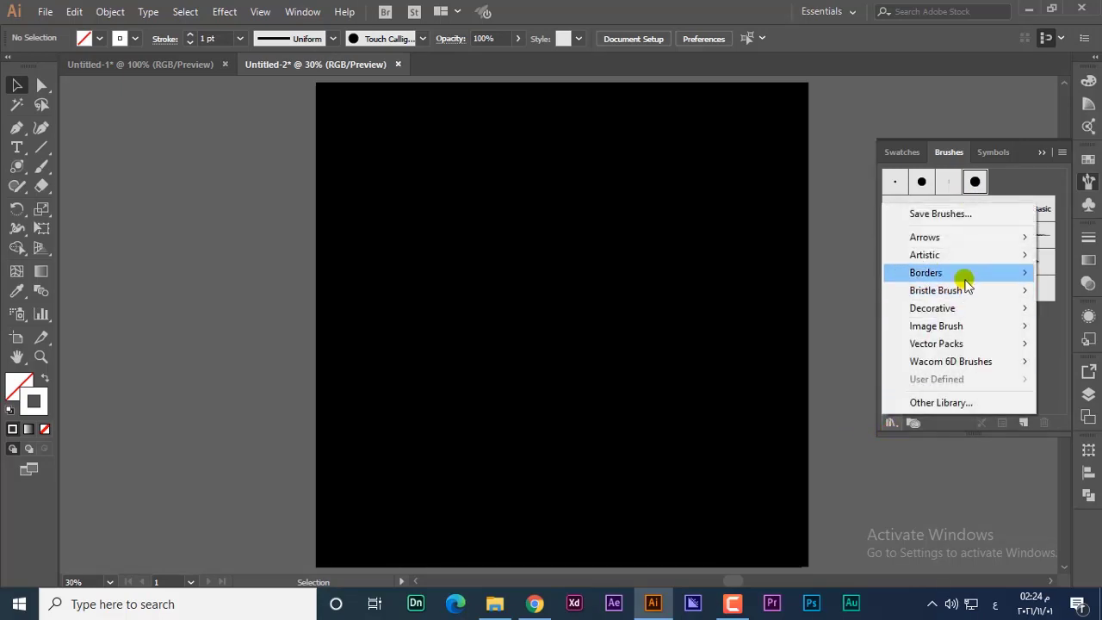
mouse_move(964, 295)
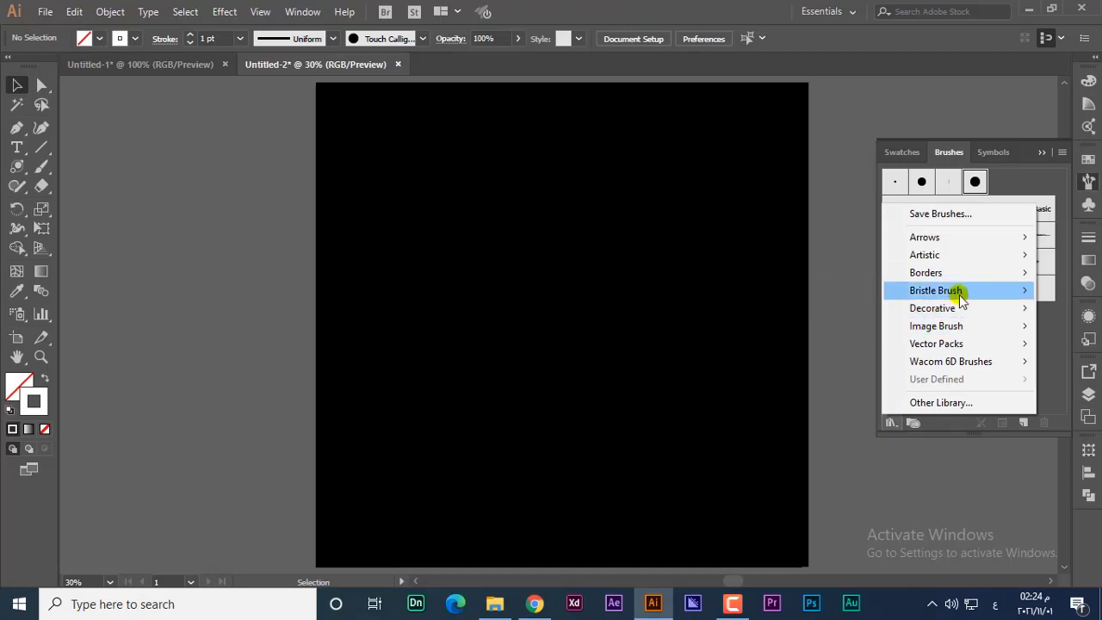
mouse_move(952, 274)
mouse_move(947, 255)
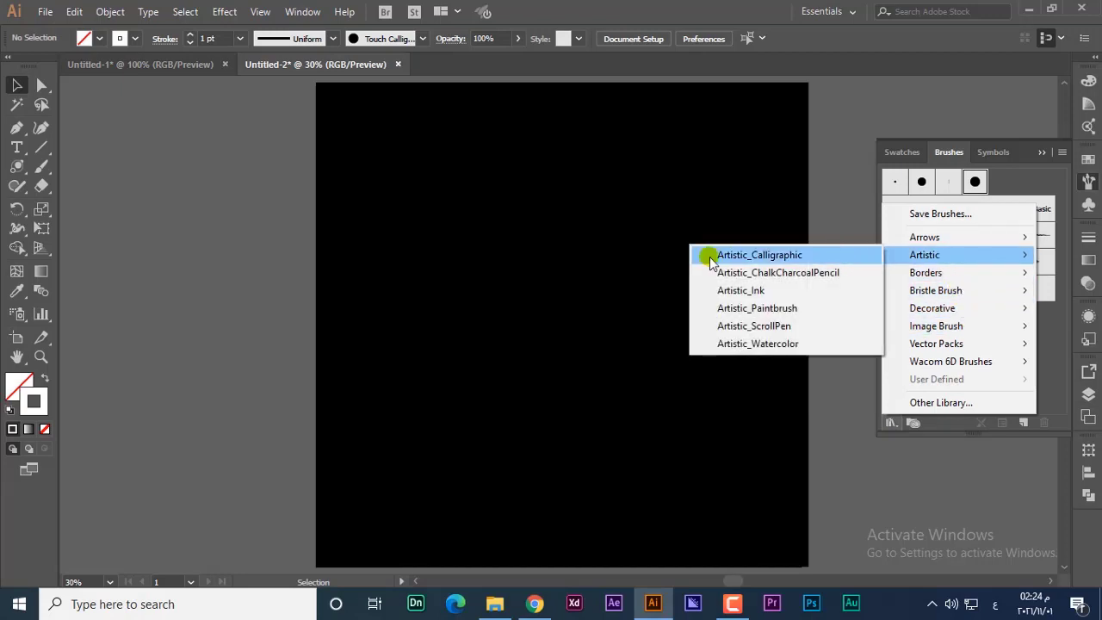
left_click(709, 256)
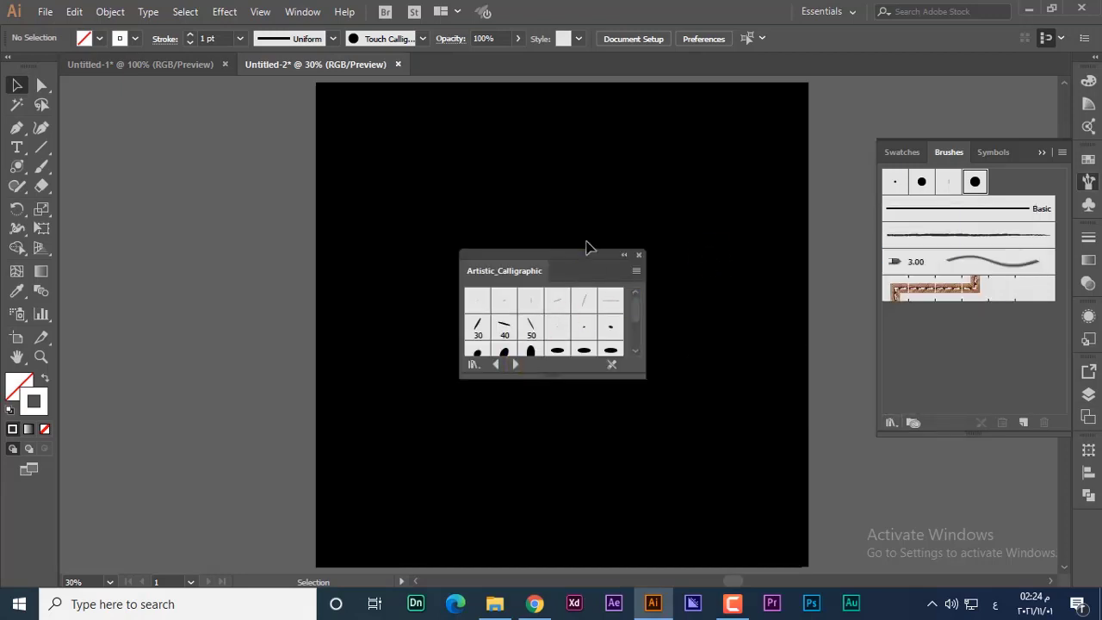
left_click_drag(570, 250, 783, 255)
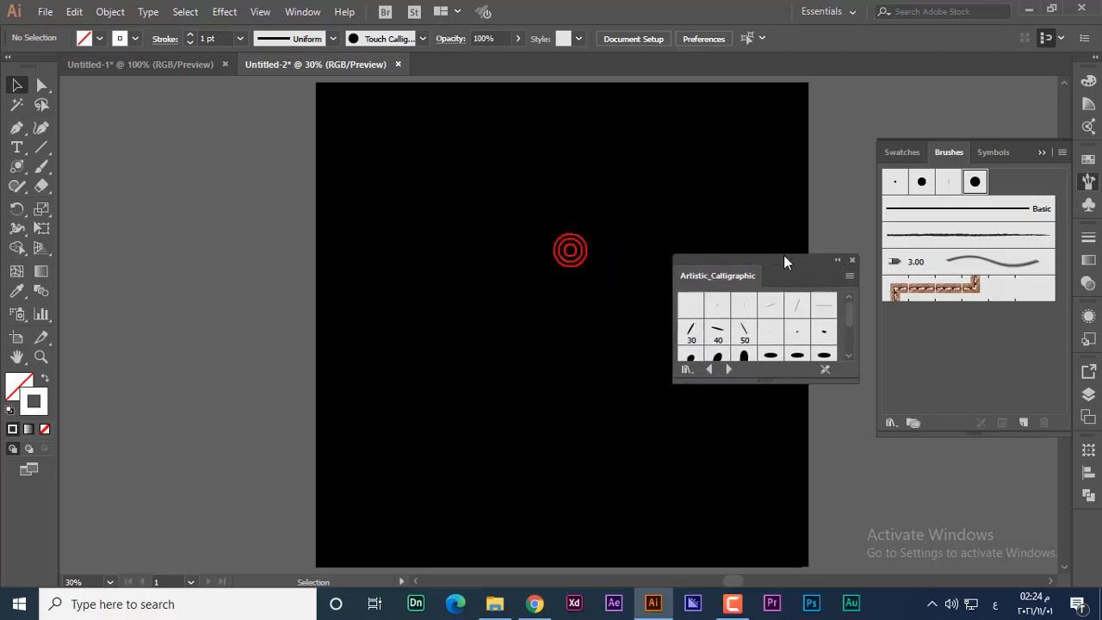
left_click(718, 332)
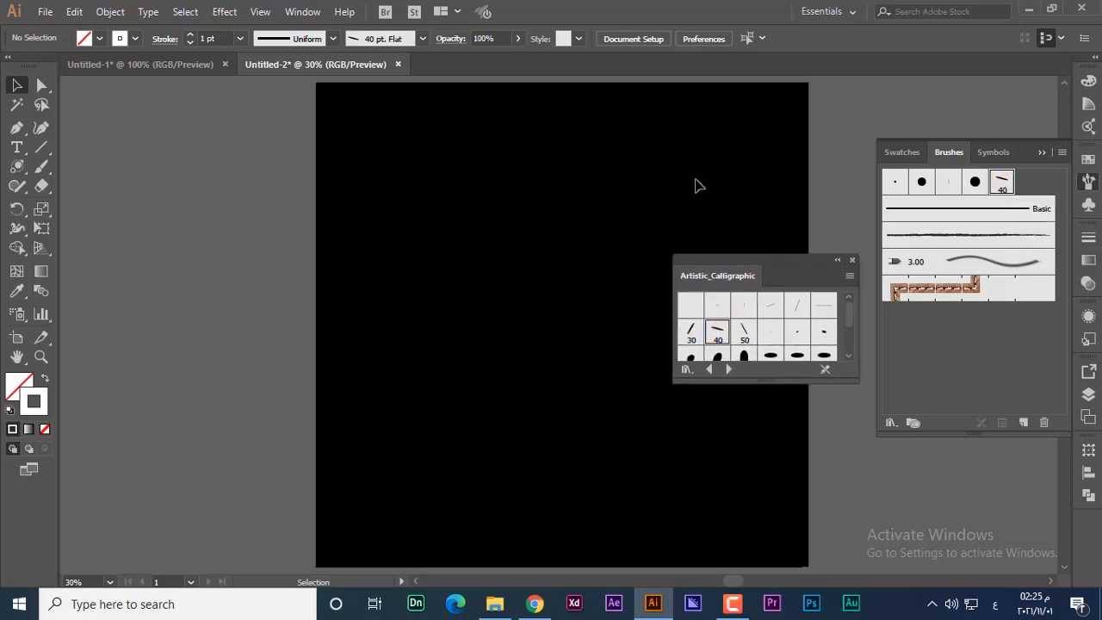
Rotate the 40 pt. Flat calligraphic brush to an angle of -147° and adjust its roundness
left_click(1003, 180)
left_click(1001, 184)
double_click(1001, 184)
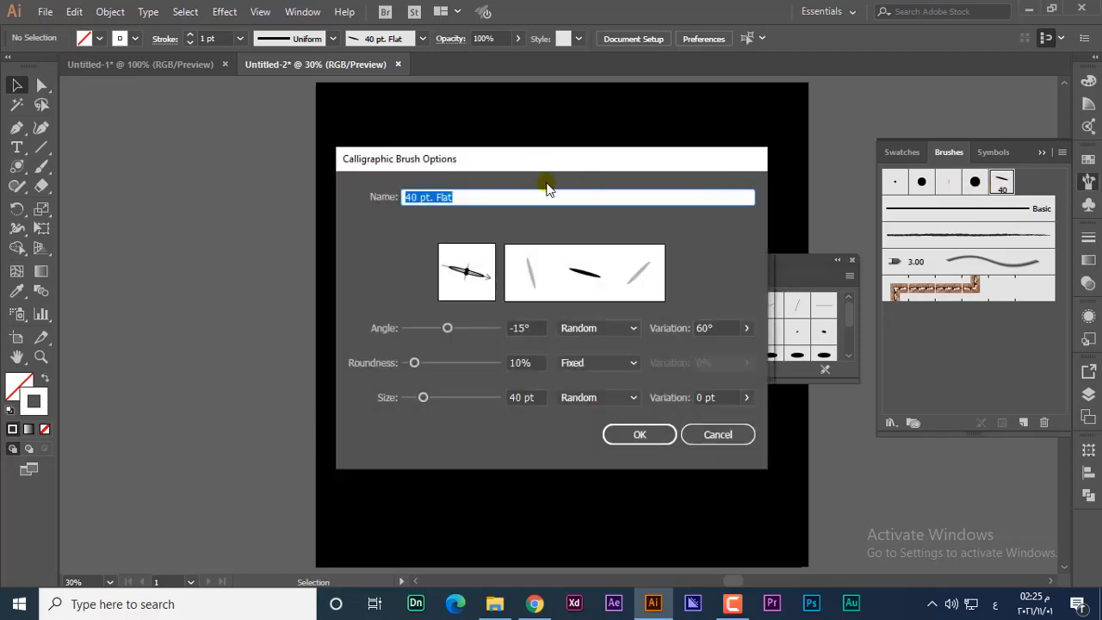
left_click_drag(651, 174, 488, 194)
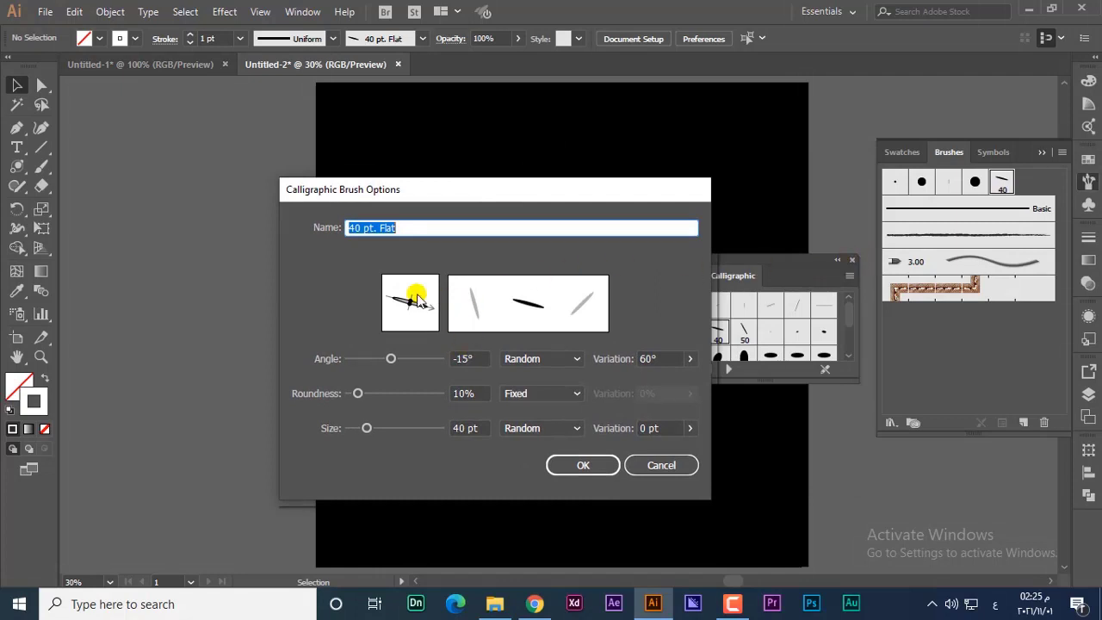
mouse_move(432, 311)
left_mouse_down()
mouse_move(430, 281)
mouse_move(438, 300)
mouse_move(408, 333)
left_mouse_up()
left_click_drag(390, 328, 389, 319)
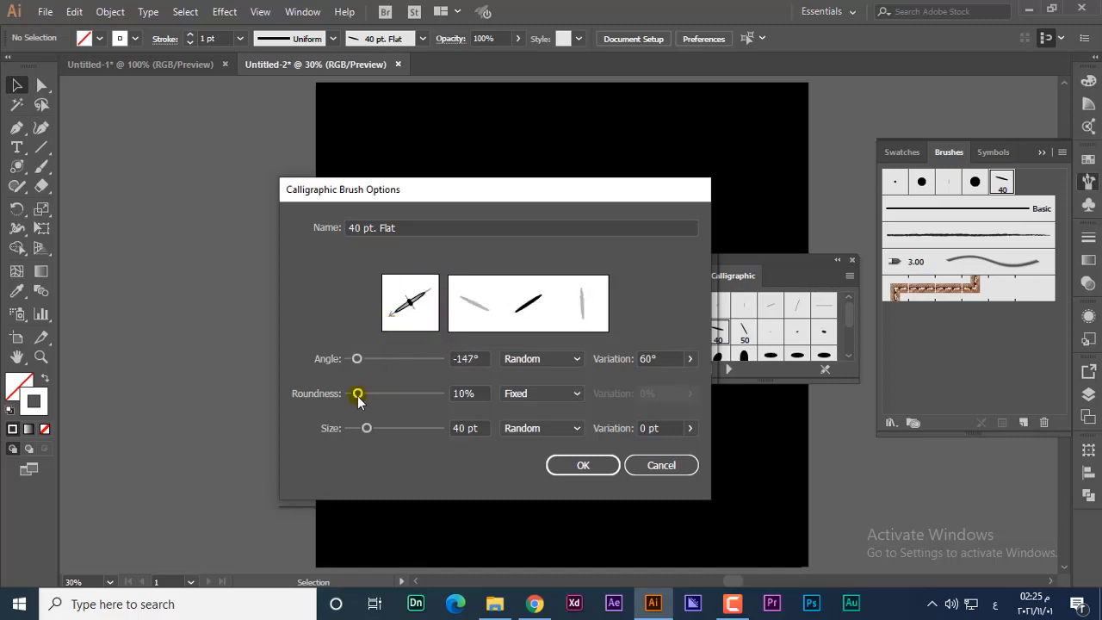
left_click_drag(358, 399, 351, 398)
left_click(582, 464)
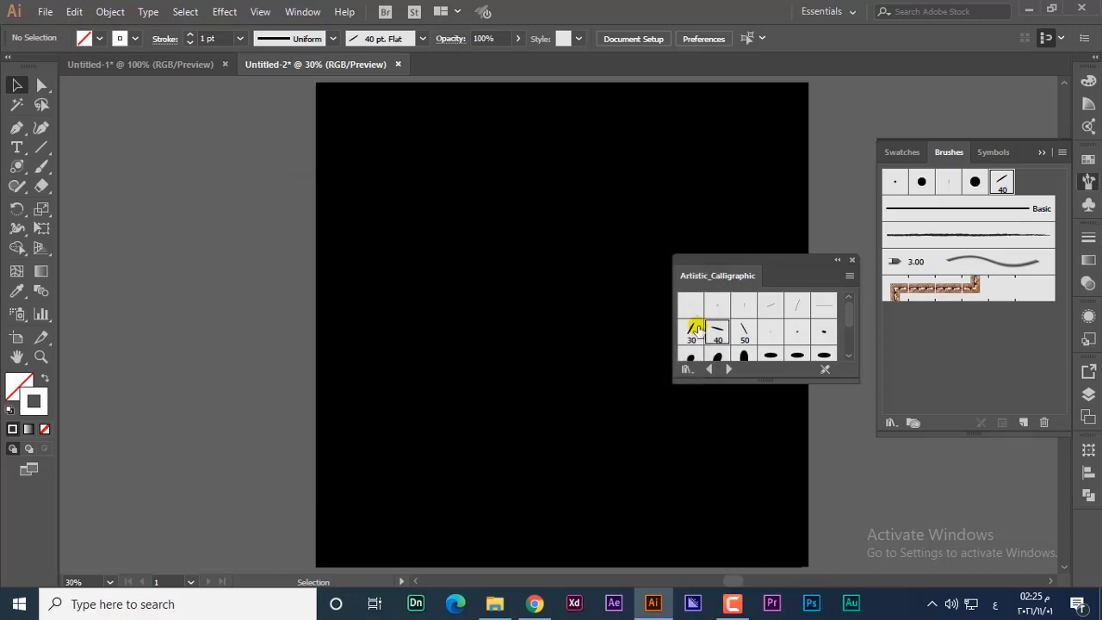
Move the brush library clear of the artboard and try the edited flat brush with several curved white strokes
left_click_drag(730, 268, 872, 278)
key("b")
left_click_drag(598, 175, 579, 366)
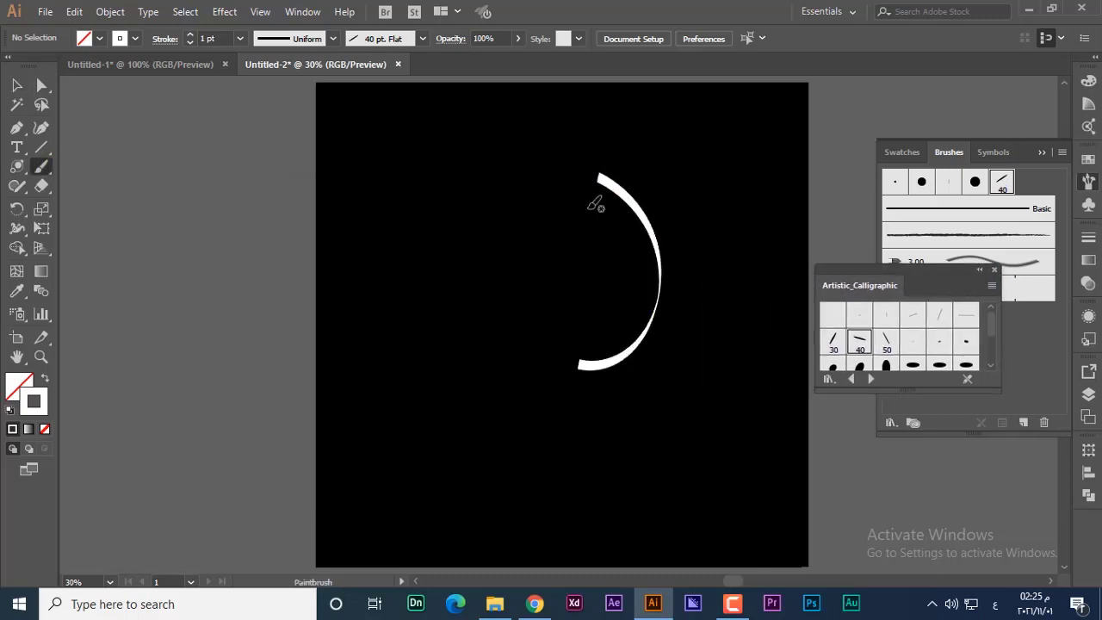
mouse_move(593, 201)
left_mouse_down()
mouse_move(613, 332)
mouse_move(589, 289)
mouse_move(593, 320)
mouse_move(577, 329)
mouse_move(545, 306)
mouse_move(538, 345)
mouse_move(539, 368)
mouse_move(573, 403)
left_mouse_up()
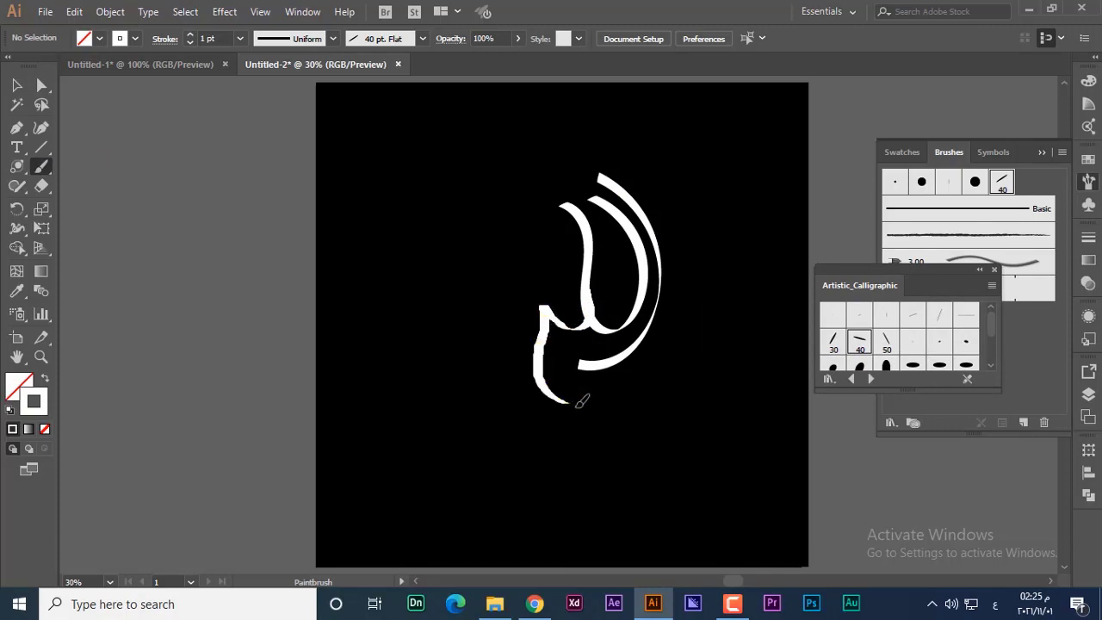
Undo all the test strokes made with the flat calligraphic brush
key("ctrl+z")
key("ctrl+z")
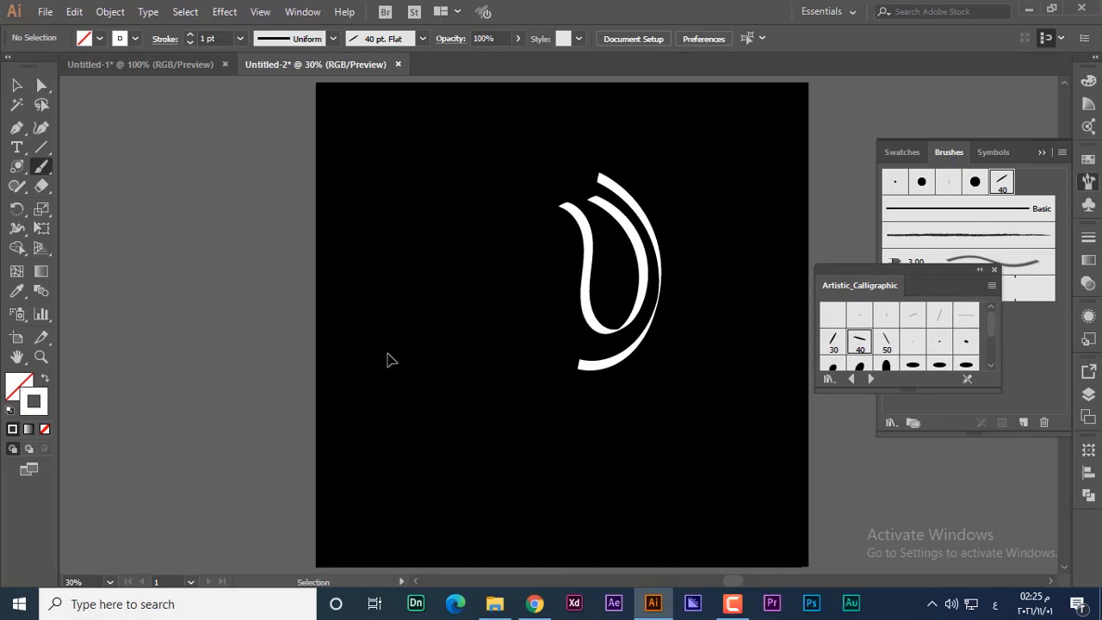
key("ctrl+z")
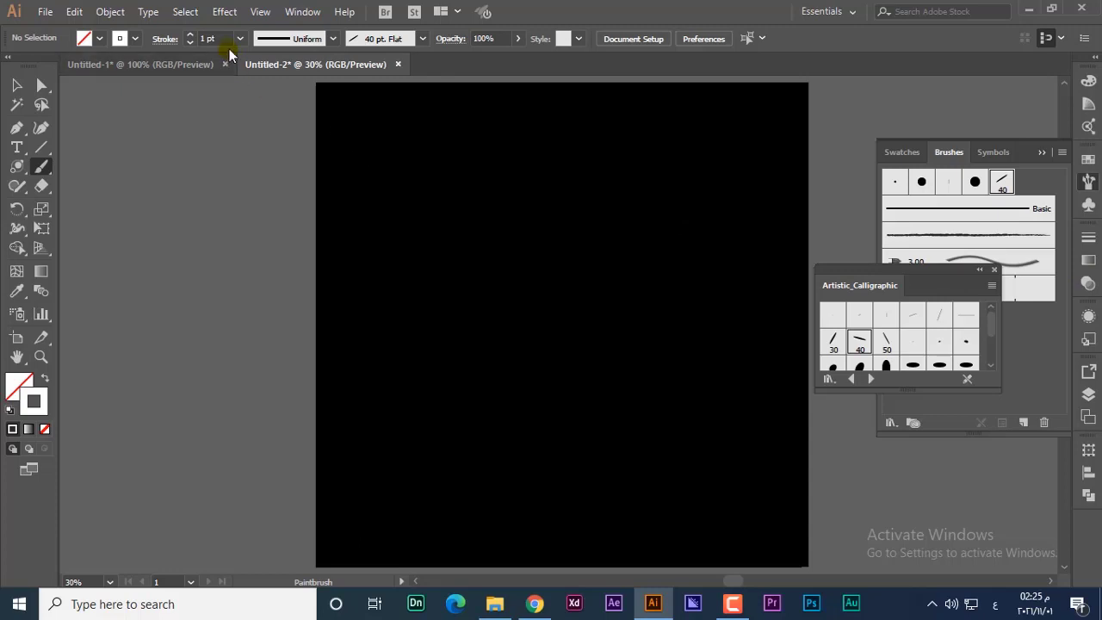
Try a slightly heavier stroke weight with one calligraphic stroke, and undo the stroke
left_click(189, 34)
left_click(188, 35)
left_click(189, 34)
left_click_drag(706, 172, 604, 284)
key("ctrl+z")
Try a 10 pt stroke weight with several broad calligraphic strokes, and undo them
left_click(240, 38)
left_click(258, 272)
mouse_move(747, 145)
left_mouse_down()
mouse_move(699, 422)
mouse_move(568, 488)
left_mouse_up()
mouse_move(609, 161)
left_mouse_down()
mouse_move(600, 248)
mouse_move(628, 307)
mouse_move(610, 370)
mouse_move(560, 364)
mouse_move(513, 276)
mouse_move(531, 177)
mouse_move(521, 140)
mouse_move(504, 327)
mouse_move(472, 338)
mouse_move(472, 358)
left_mouse_up()
mouse_move(511, 323)
left_mouse_down()
mouse_move(393, 305)
mouse_move(440, 330)
mouse_move(371, 330)
mouse_move(370, 339)
left_mouse_up()
key("ctrl+z")
key("ctrl+z")
Set the stroke weight to 5 pt and paint the Arabic word الله in calligraphic strokes, with a wavy band beneath it
left_click(241, 38)
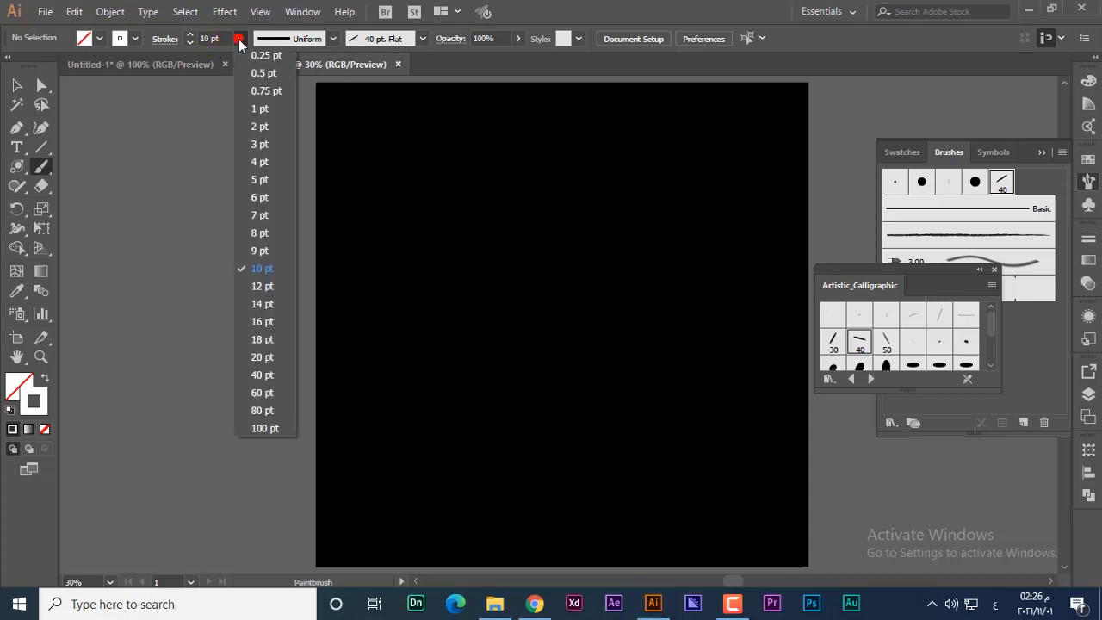
left_click(263, 176)
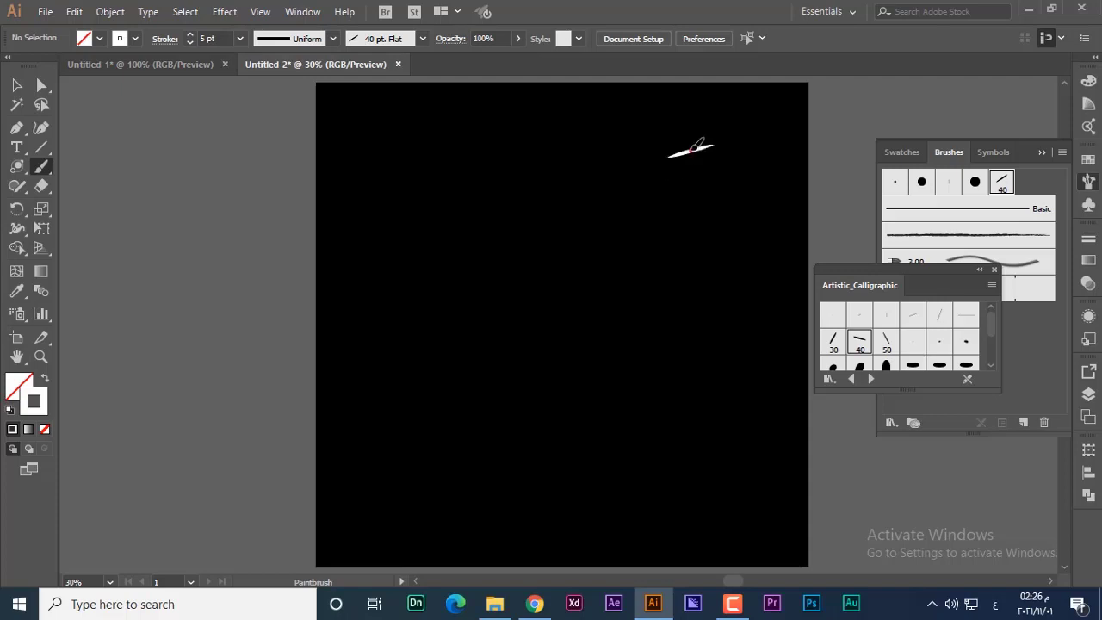
mouse_move(694, 148)
left_mouse_down()
mouse_move(654, 163)
mouse_move(664, 216)
mouse_move(696, 281)
mouse_move(701, 401)
mouse_move(680, 432)
left_mouse_up()
mouse_move(626, 145)
left_mouse_down()
mouse_move(583, 184)
mouse_move(587, 223)
mouse_move(637, 305)
mouse_move(645, 346)
mouse_move(635, 369)
mouse_move(596, 370)
mouse_move(566, 352)
mouse_move(531, 282)
mouse_move(526, 226)
mouse_move(554, 136)
left_mouse_up()
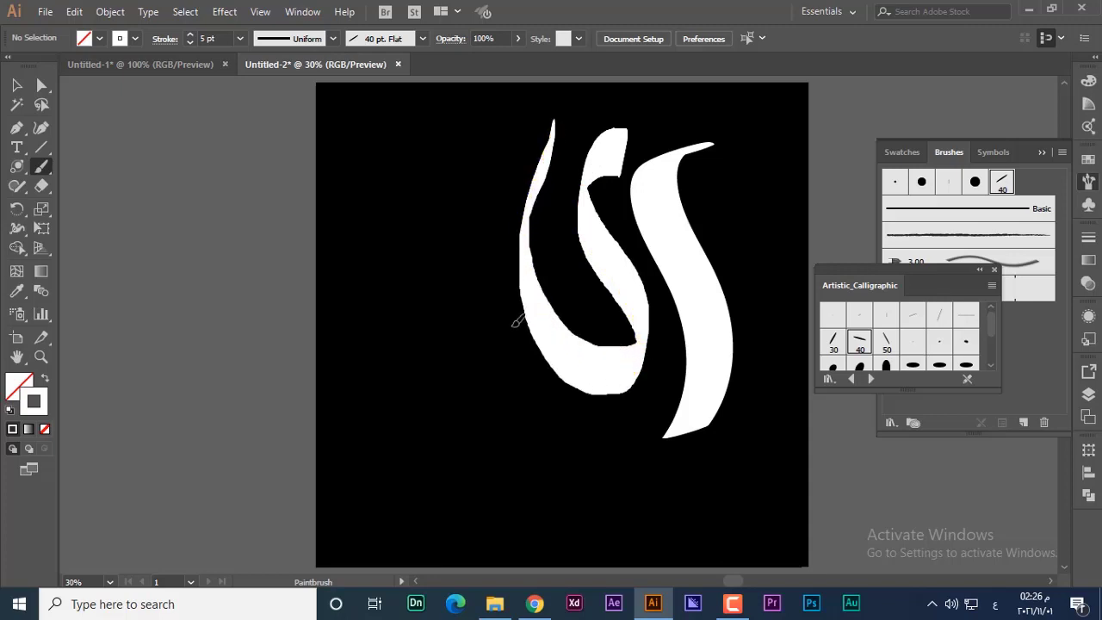
mouse_move(542, 327)
left_mouse_down()
mouse_move(461, 361)
mouse_move(396, 296)
mouse_move(375, 358)
mouse_move(380, 387)
mouse_move(441, 422)
left_mouse_up()
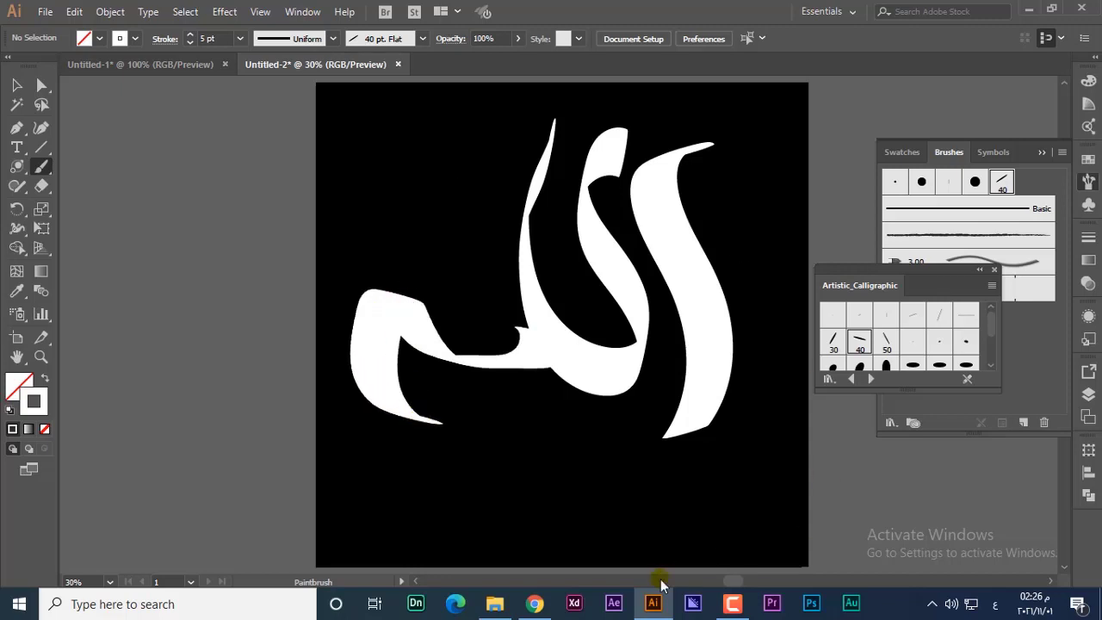
left_click_drag(725, 455, 489, 449)
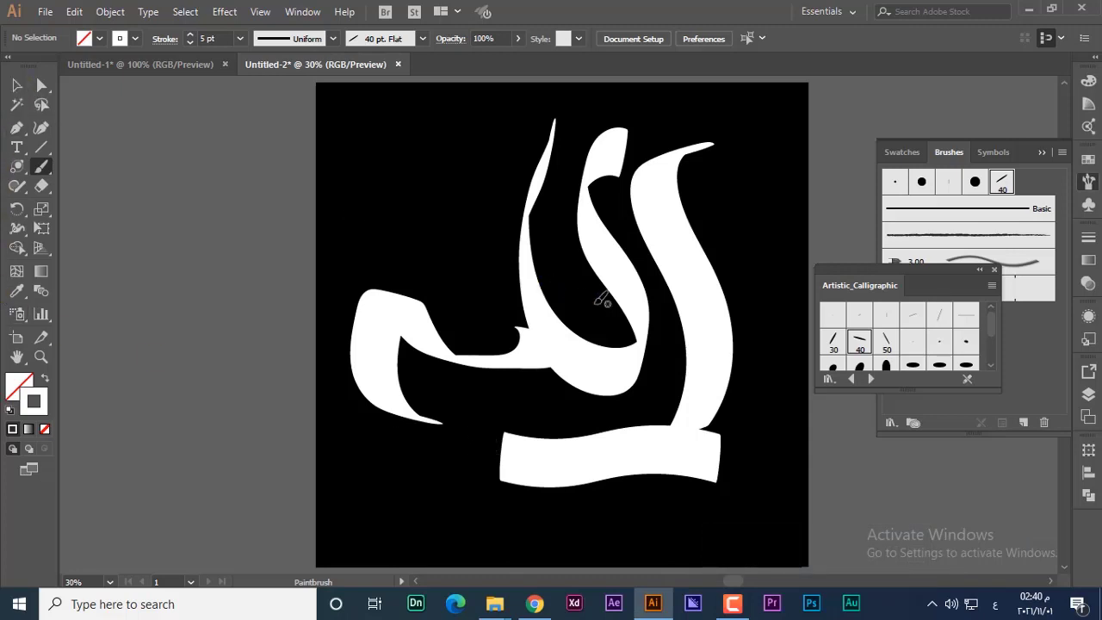
Delete each stroke of the Arabic lettering and the wavy band, leaving only the black background
left_click(15, 84)
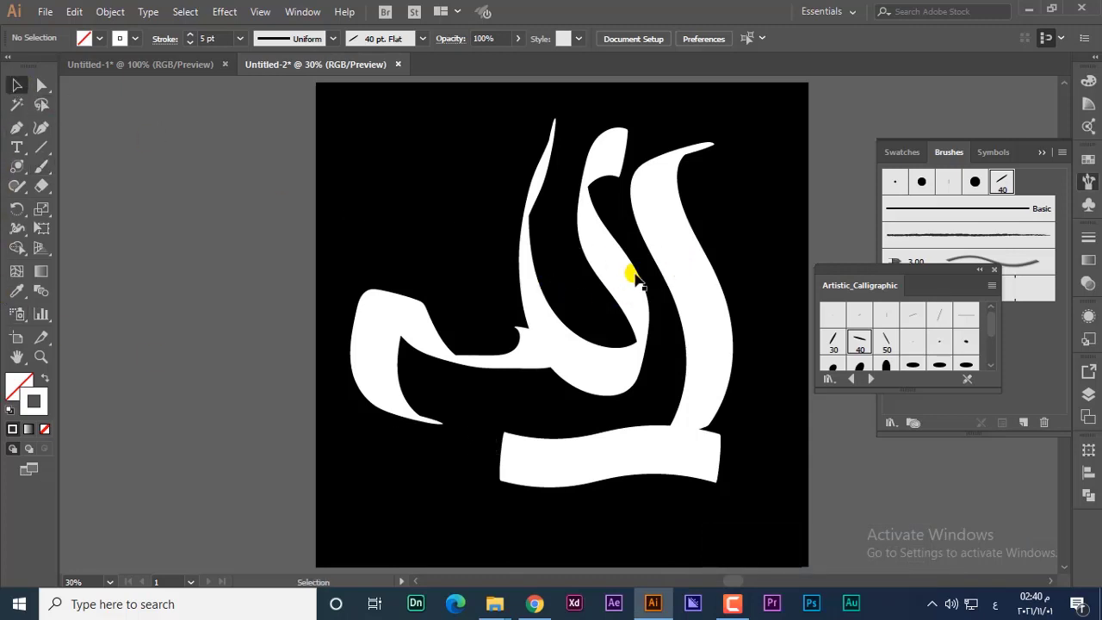
left_click(679, 281)
key("Delete")
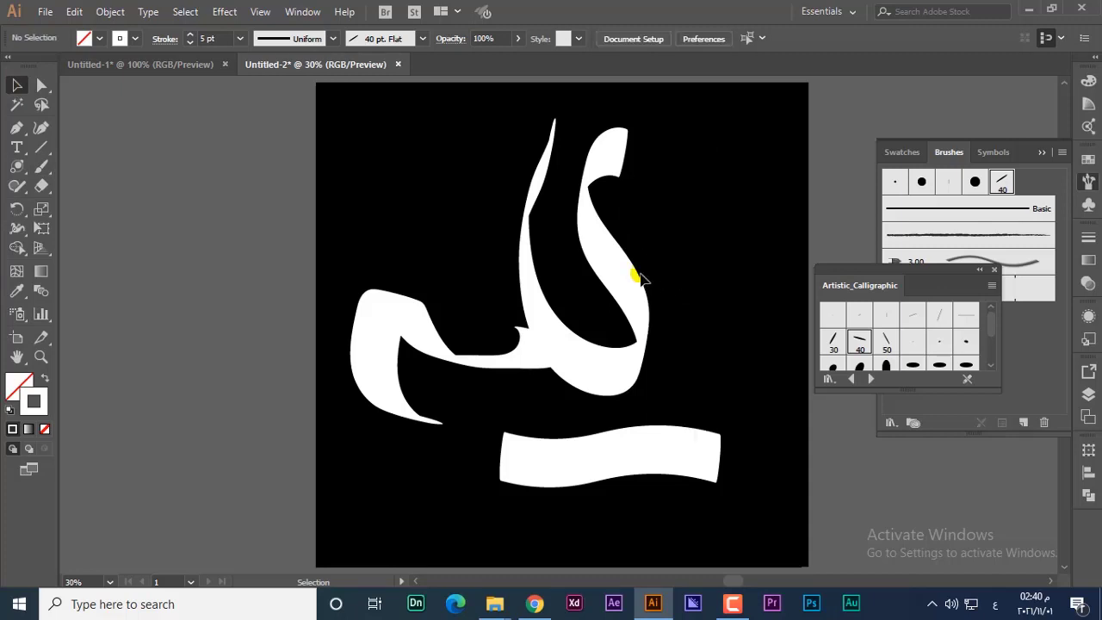
left_click(623, 276)
key("Delete")
left_click(549, 366)
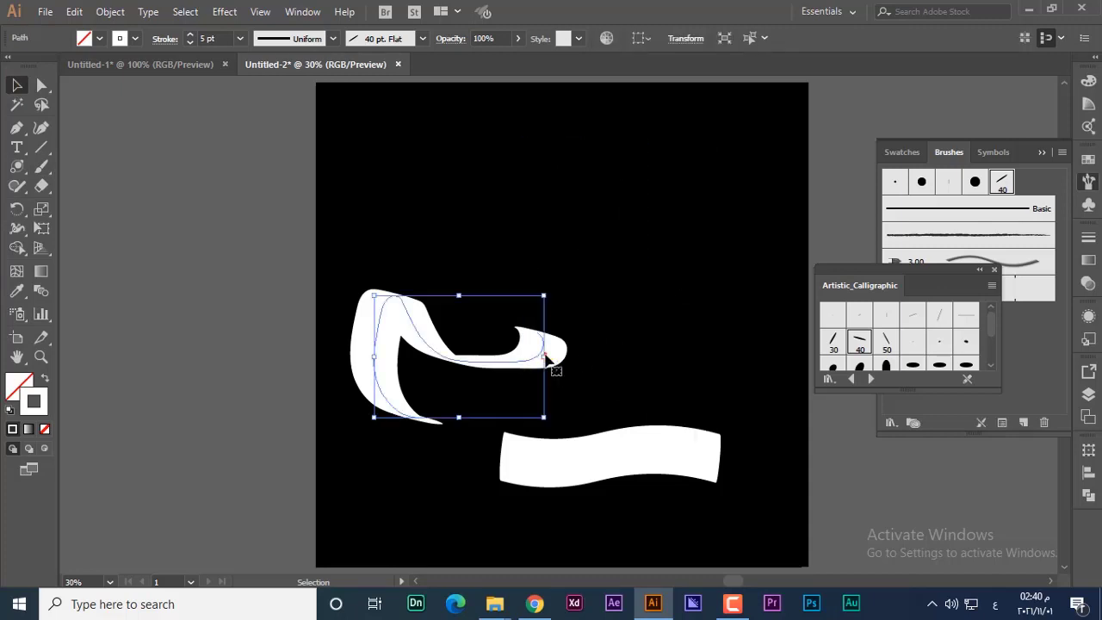
key("Delete")
left_click(576, 451)
key("Delete")
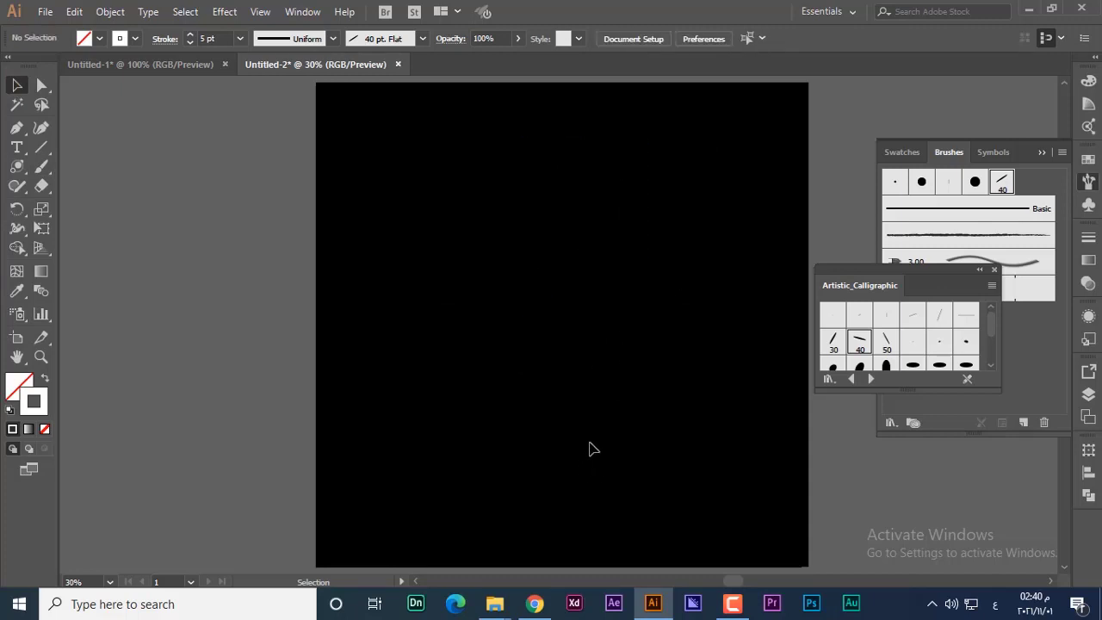
left_click(831, 358)
left_click_drag(992, 325, 994, 354)
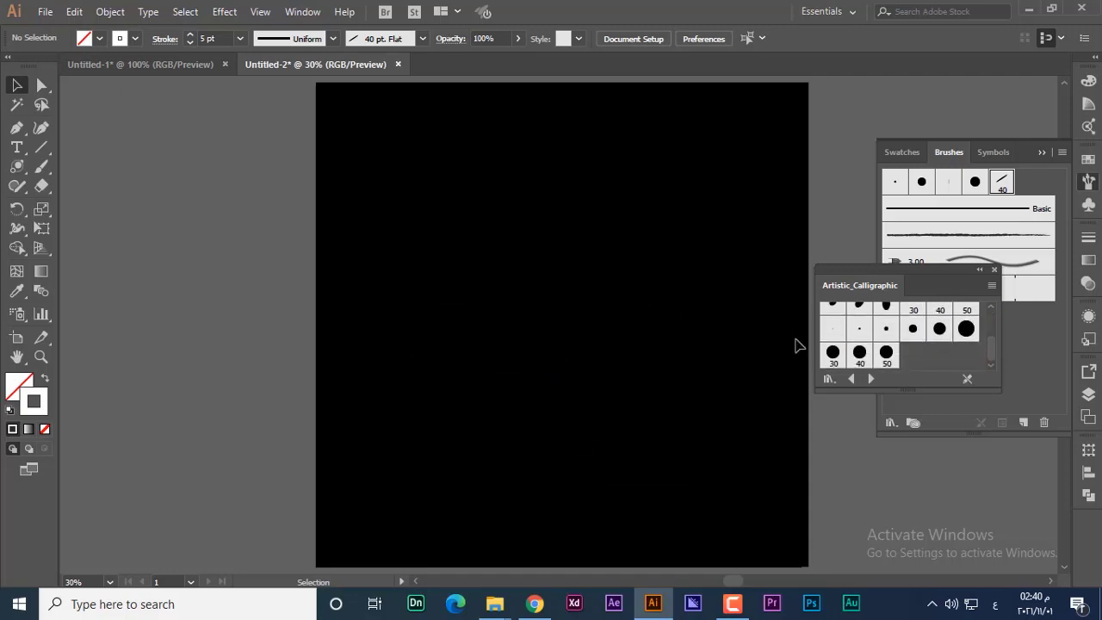
left_click(15, 148)
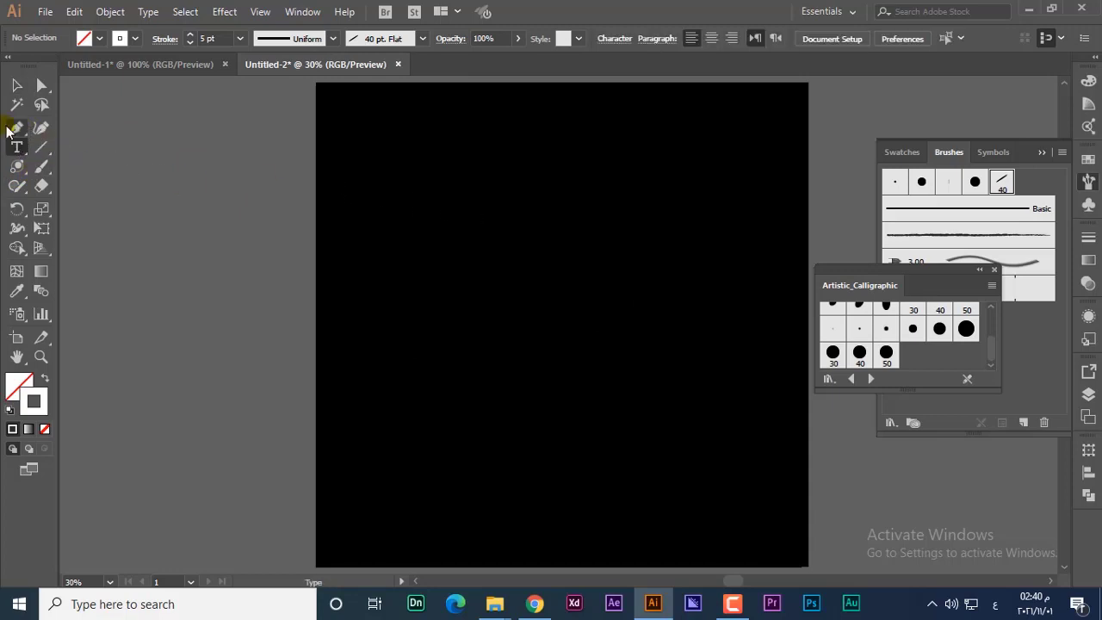
Draw a closed, angular six-point shape with the Pen tool across the black background
left_click(15, 127)
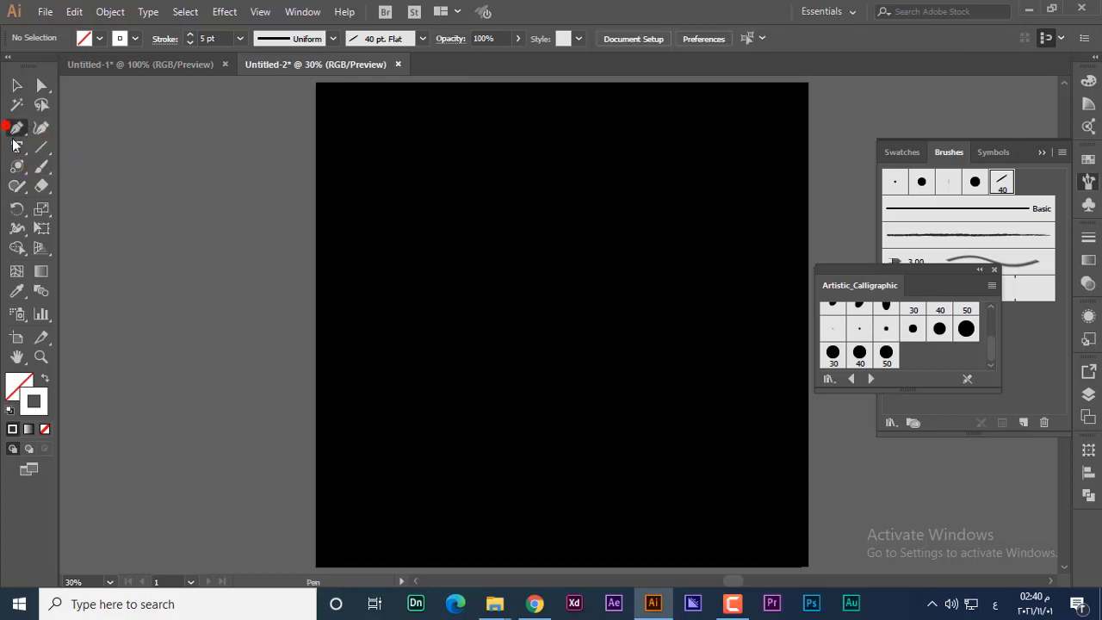
left_click(384, 306)
left_click(526, 177)
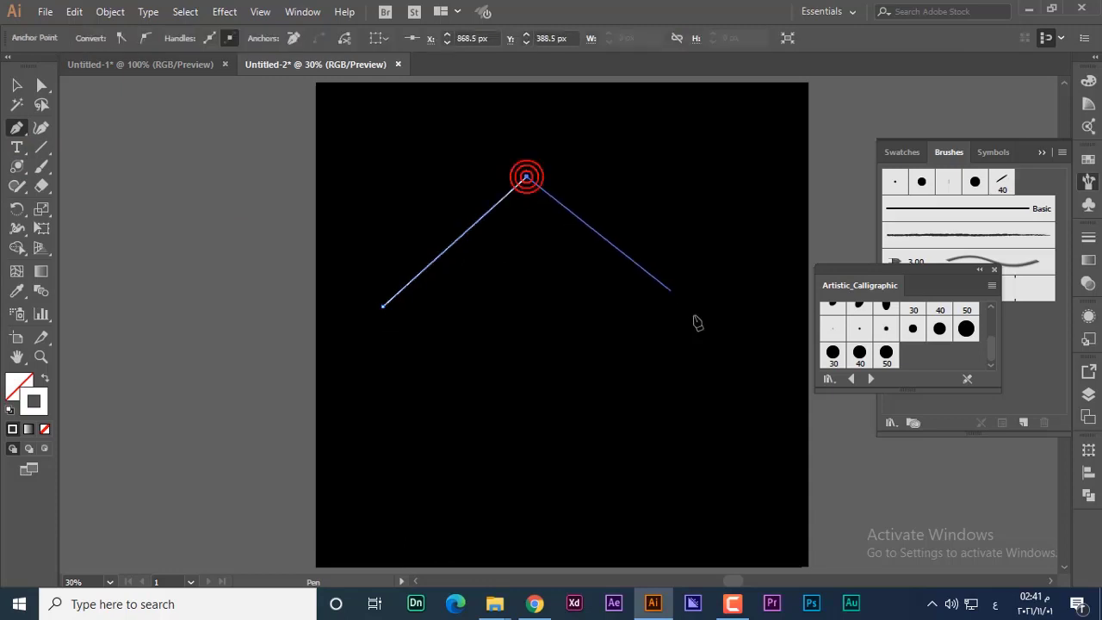
left_click(750, 364)
left_click(564, 497)
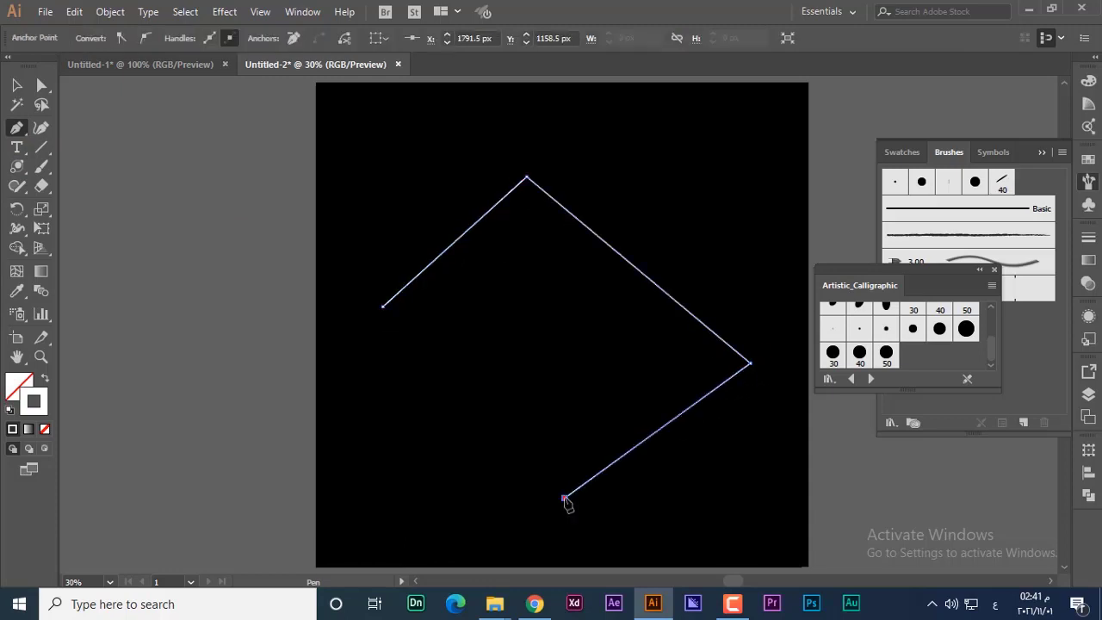
left_click(532, 218)
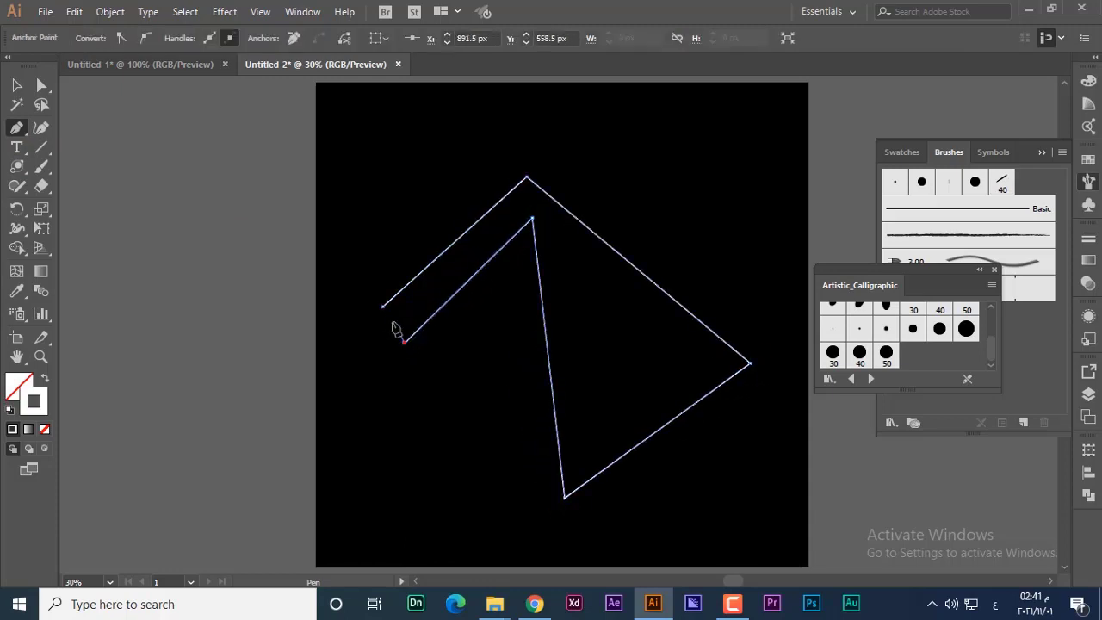
left_click(403, 342)
left_click(383, 307)
left_click(17, 86)
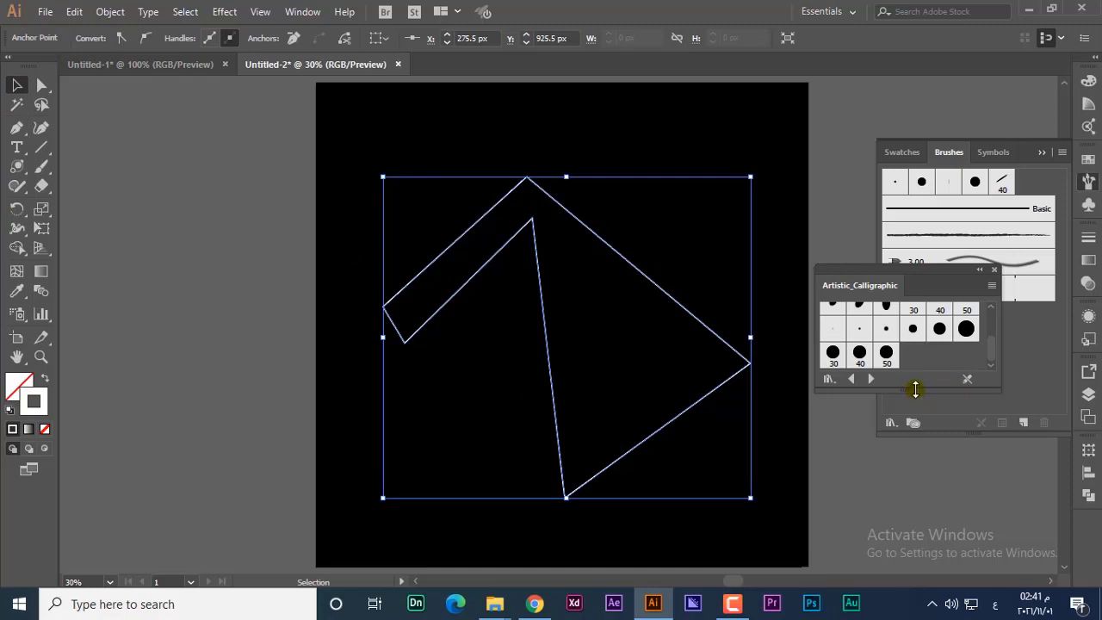
Make the brush library list taller and load the Grunge brushes vector pack
left_click_drag(915, 390, 916, 422)
left_click(832, 415)
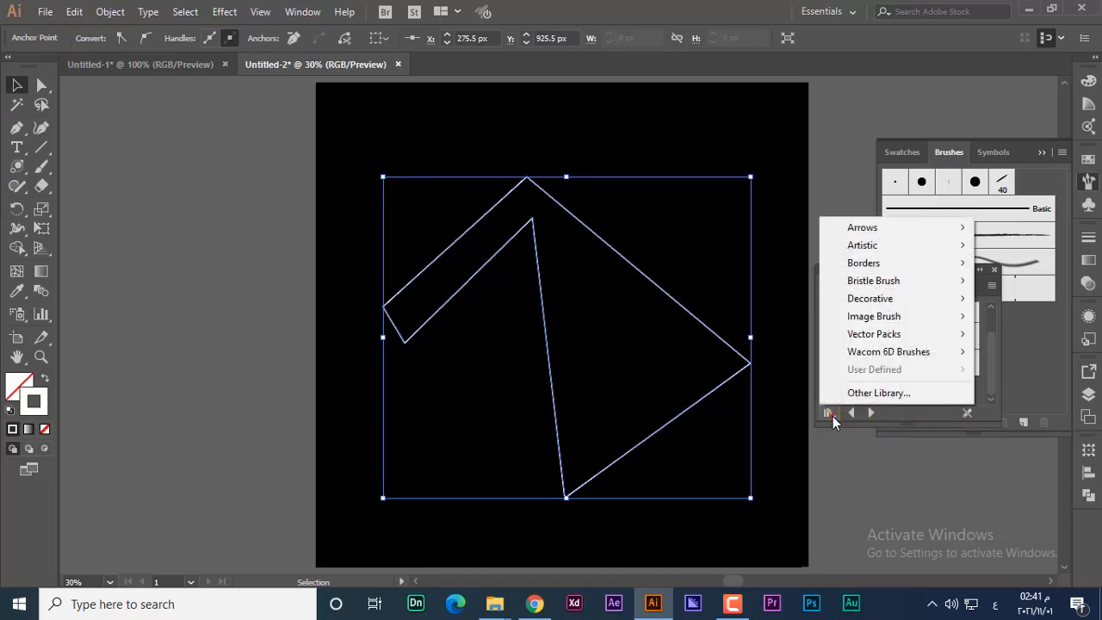
mouse_move(877, 341)
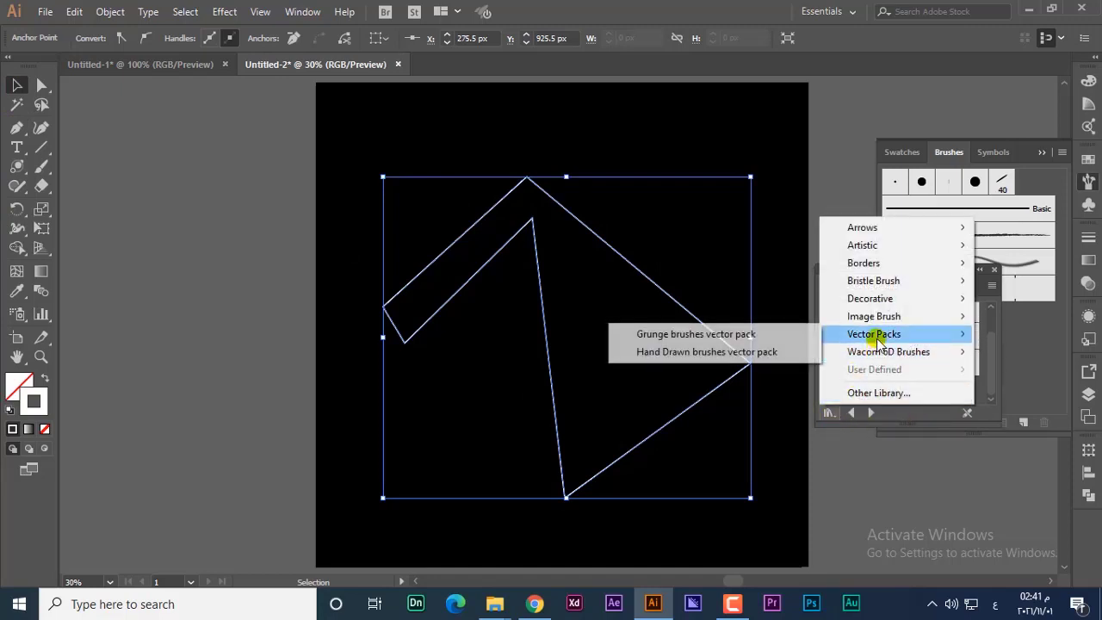
left_click(767, 336)
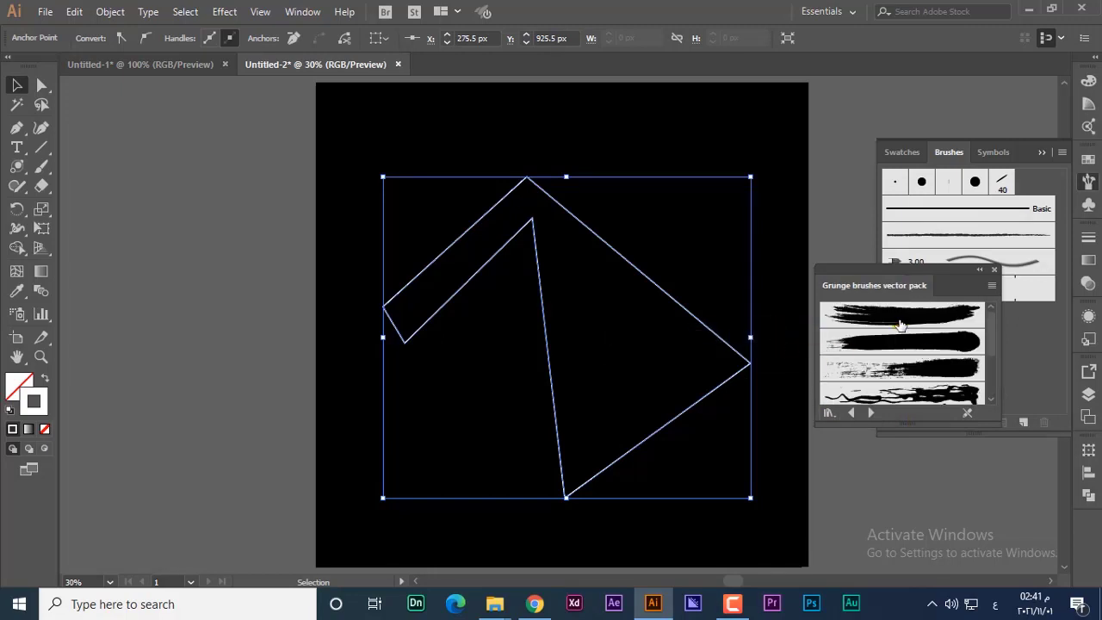
Try four different grunge brushes in turn on the angular shape's outline, and delete the shape
left_click(899, 324)
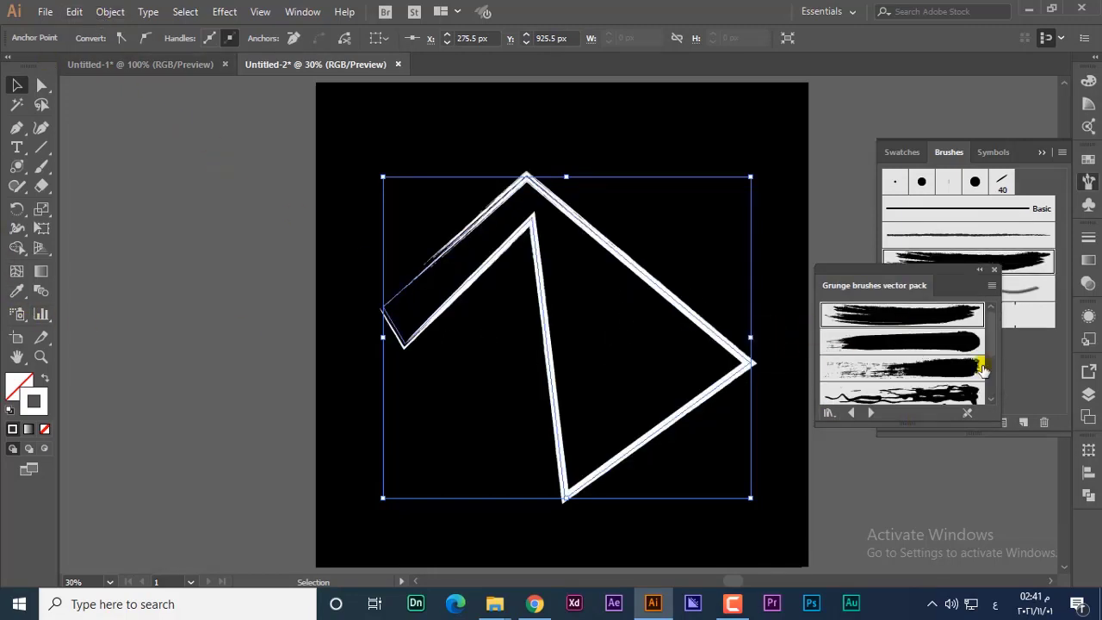
left_click(917, 349)
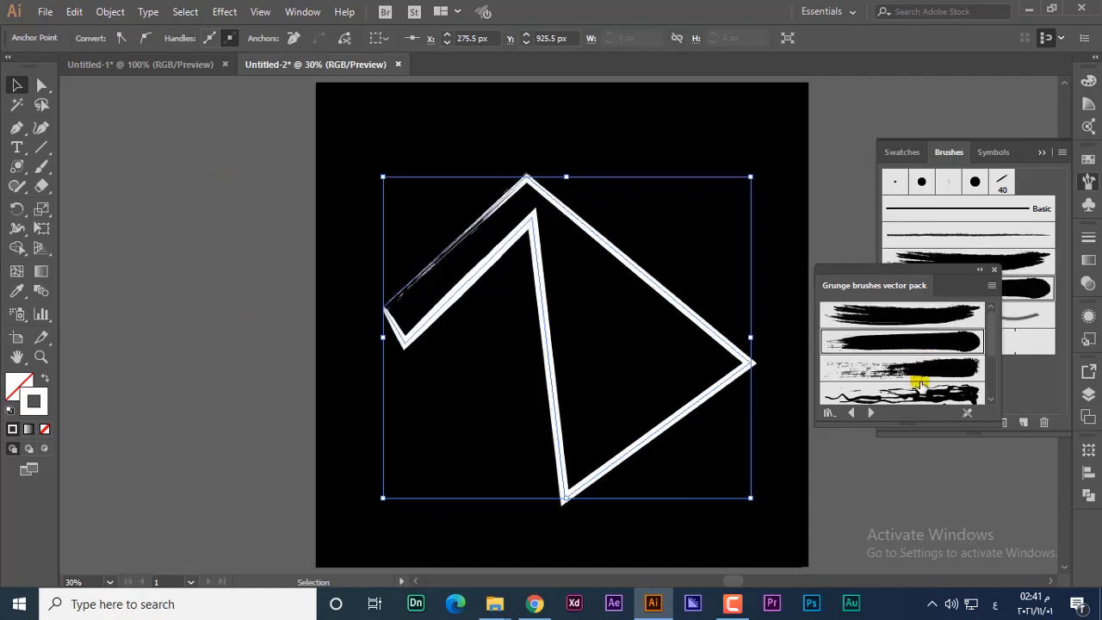
left_click(921, 368)
left_click(925, 394)
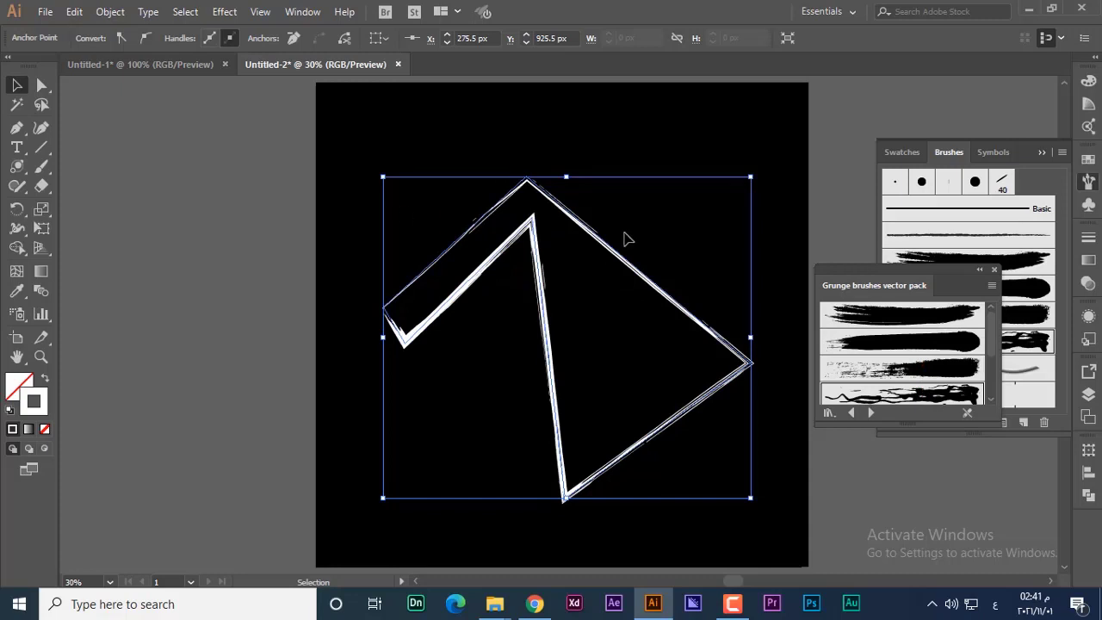
key("Delete")
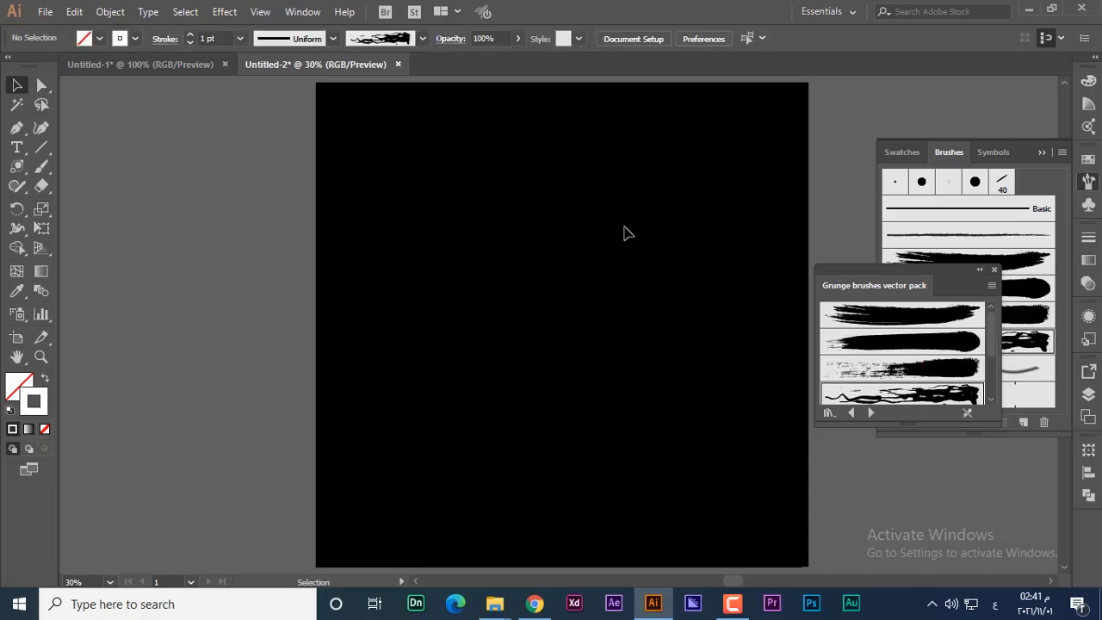
Draw a large rectangle across most of the artboard and apply the third grunge brush, with the dry speckled end, to its outline
left_click(24, 171)
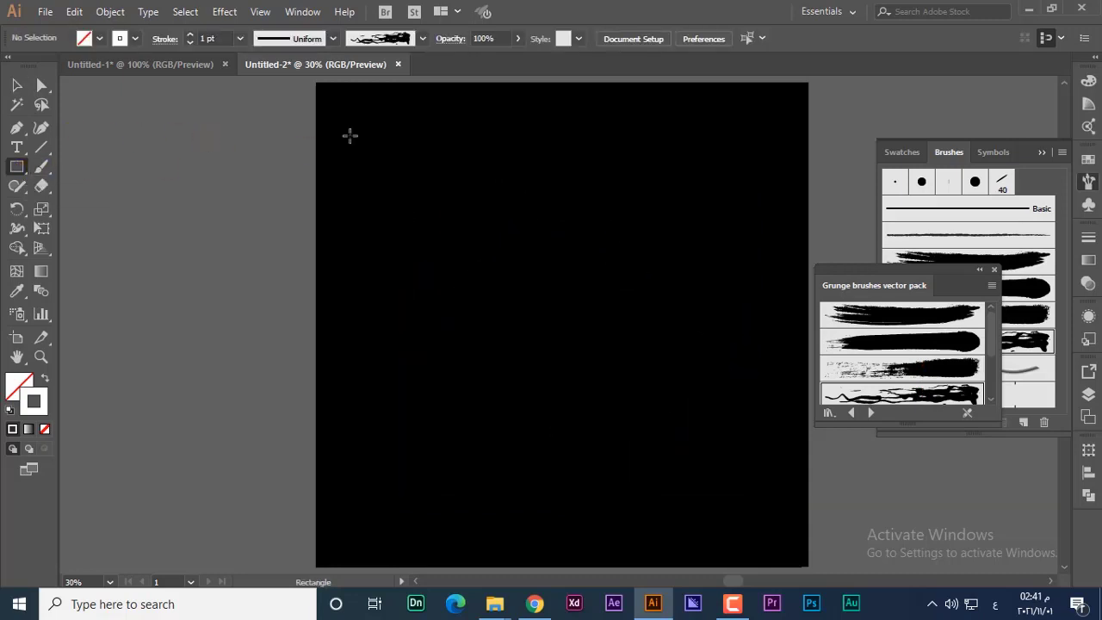
left_click_drag(330, 97, 783, 500)
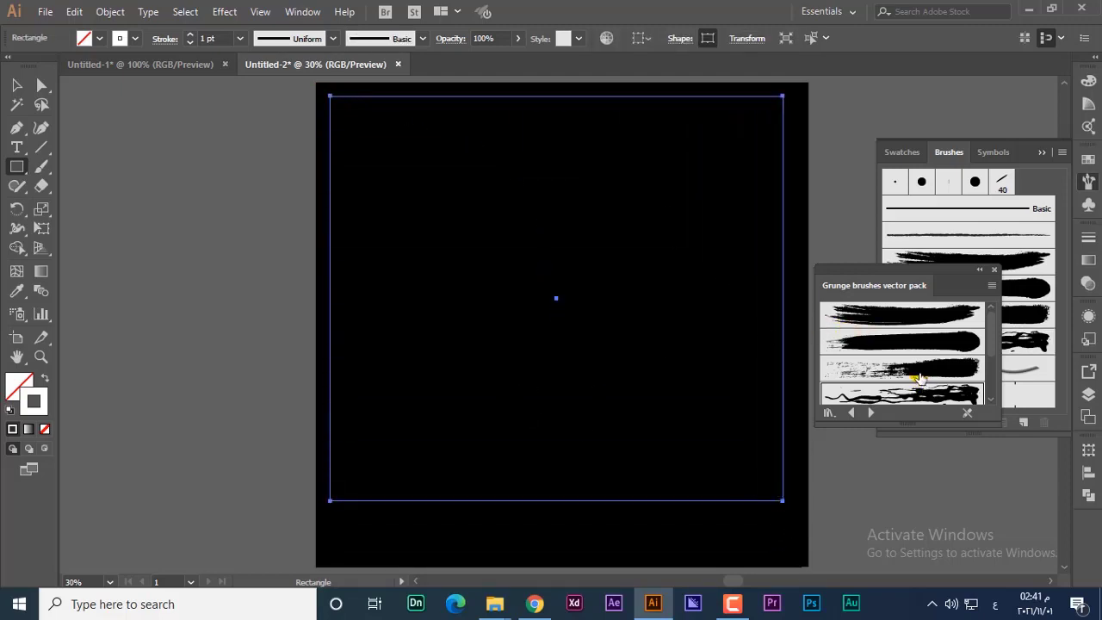
left_click(859, 370)
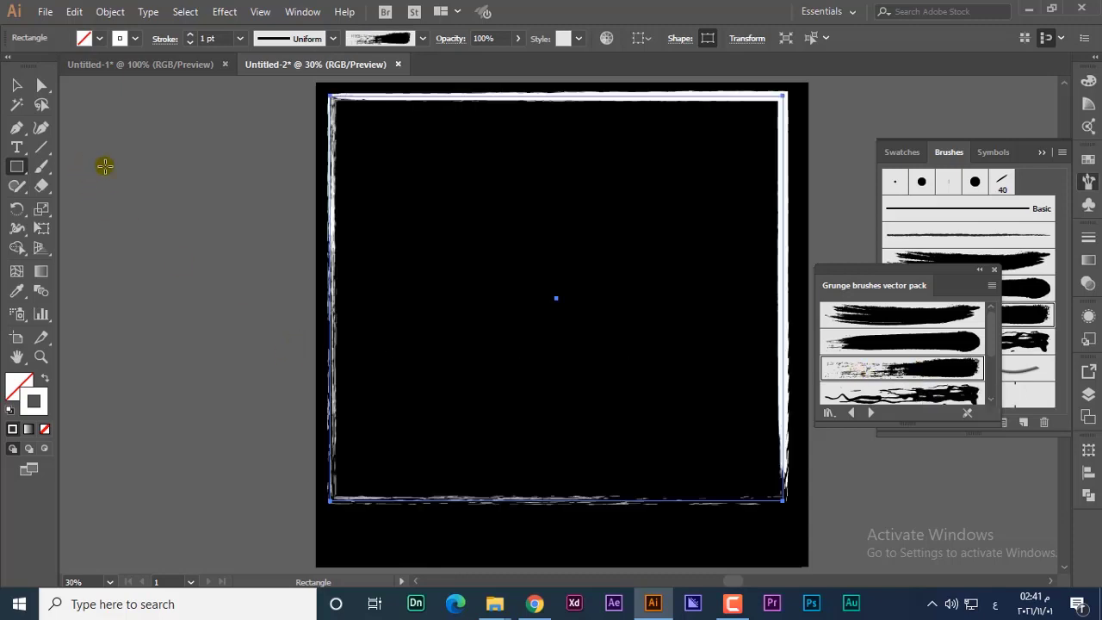
Shrink the rectangle from its upper-left corner and set its stroke weight to 5 pt after trying 18 pt and 12 pt
left_click(16, 84)
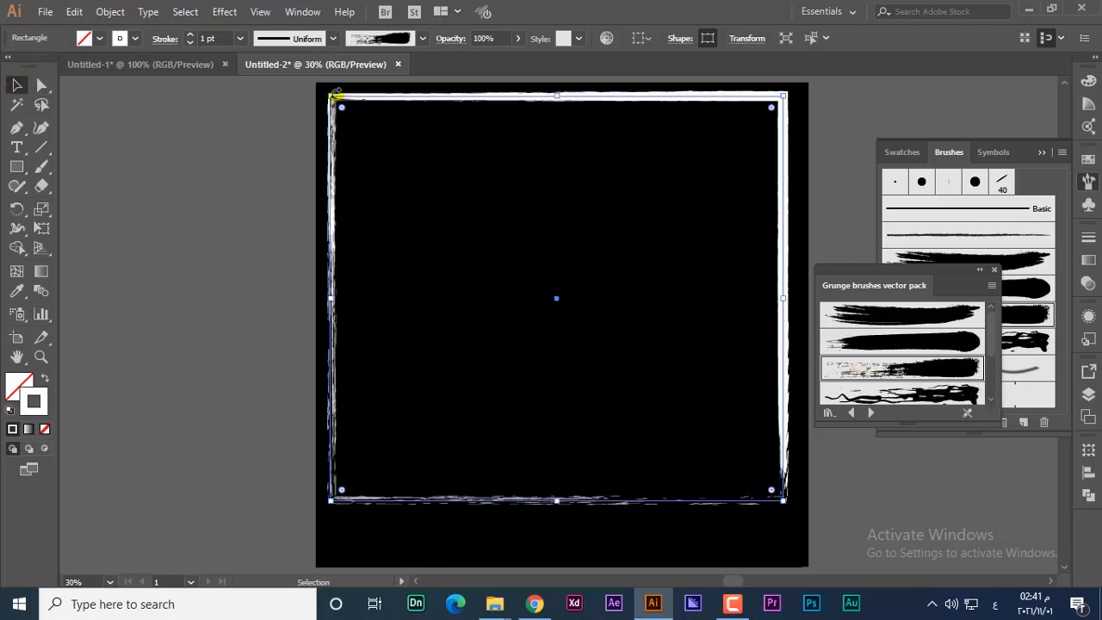
left_click_drag(333, 96, 381, 141)
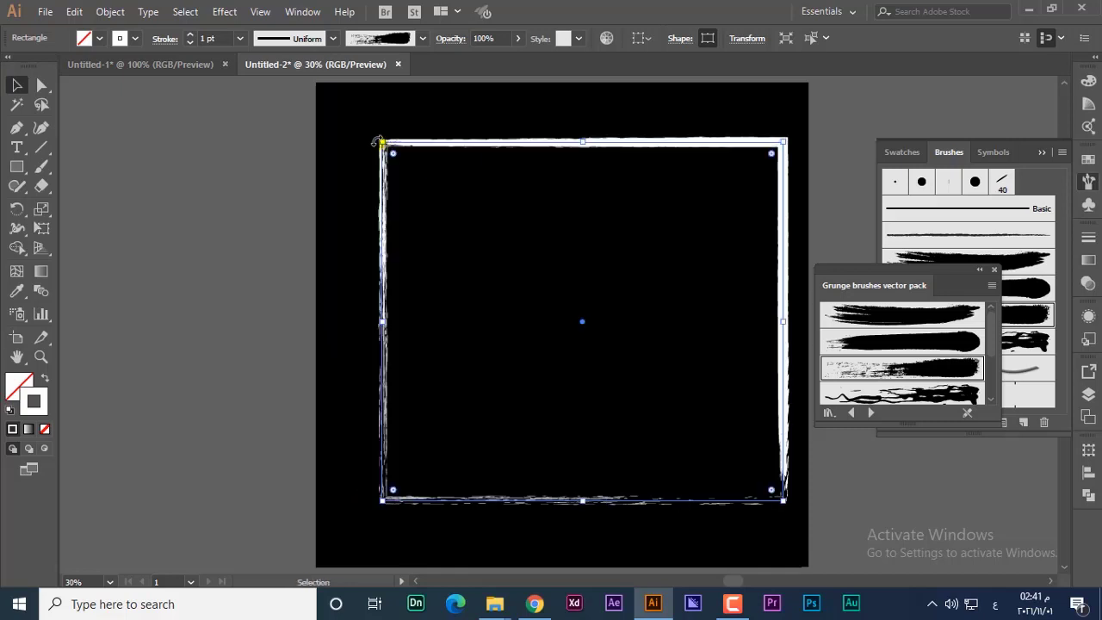
left_click(240, 38)
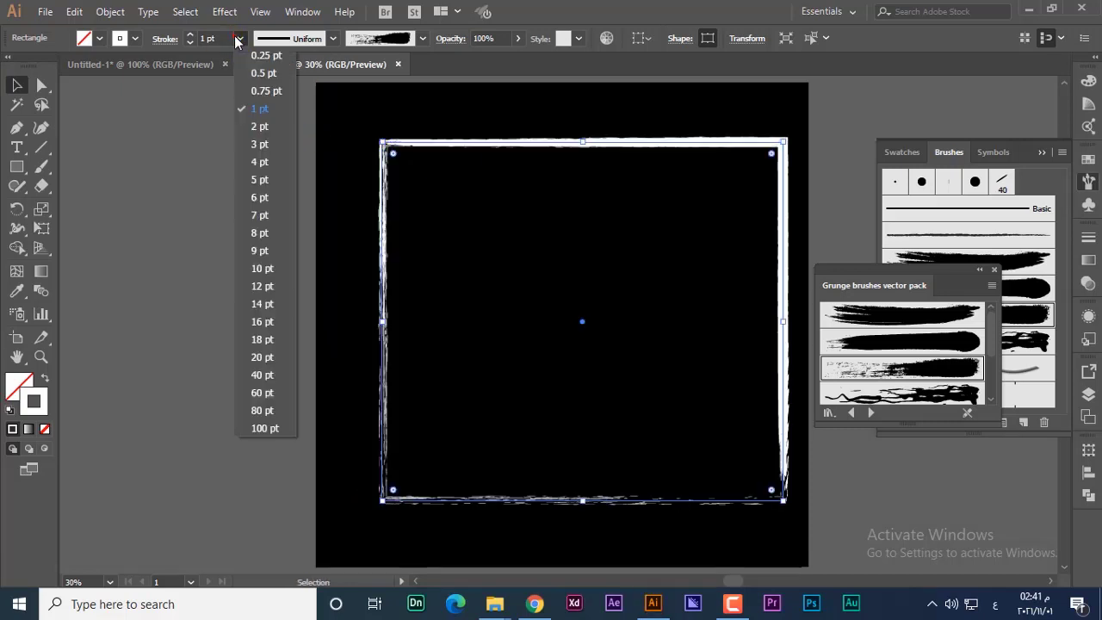
left_click(261, 340)
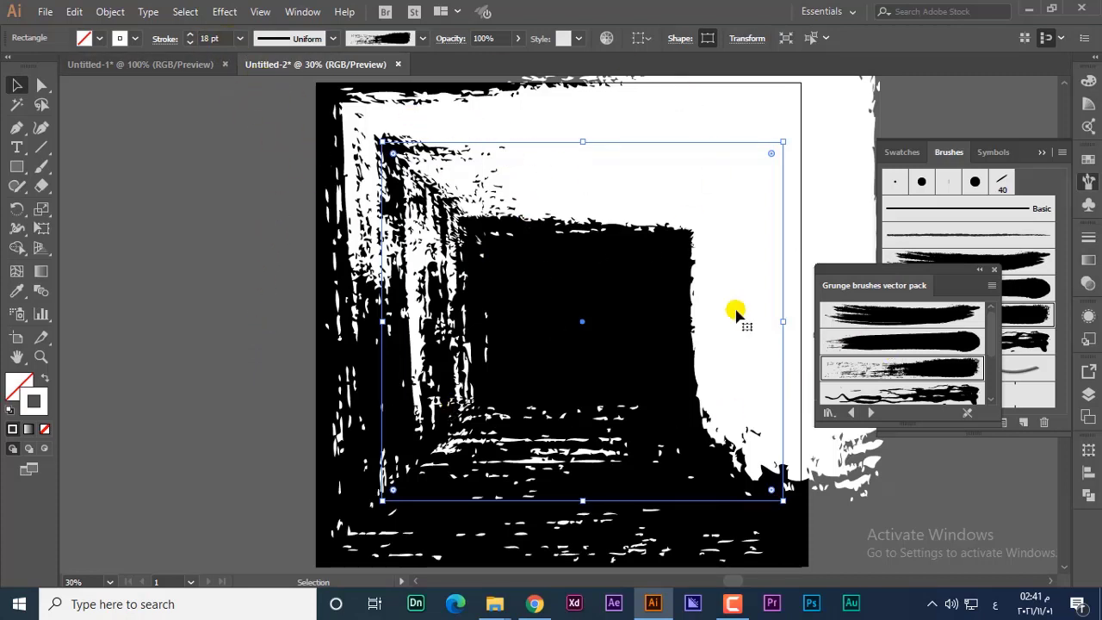
left_click(239, 39)
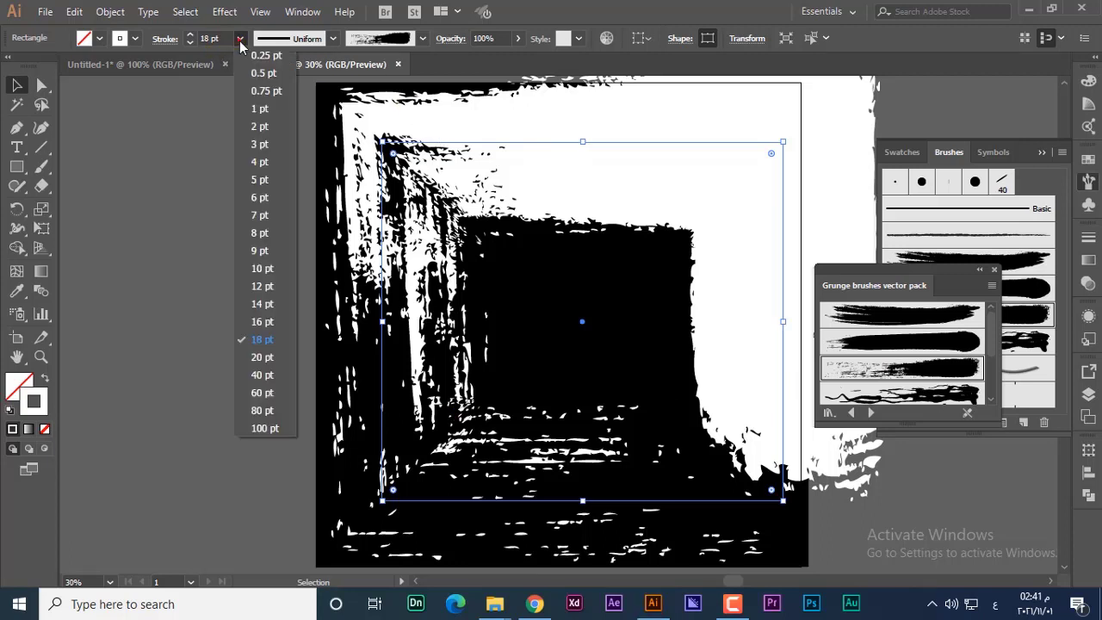
left_click(263, 288)
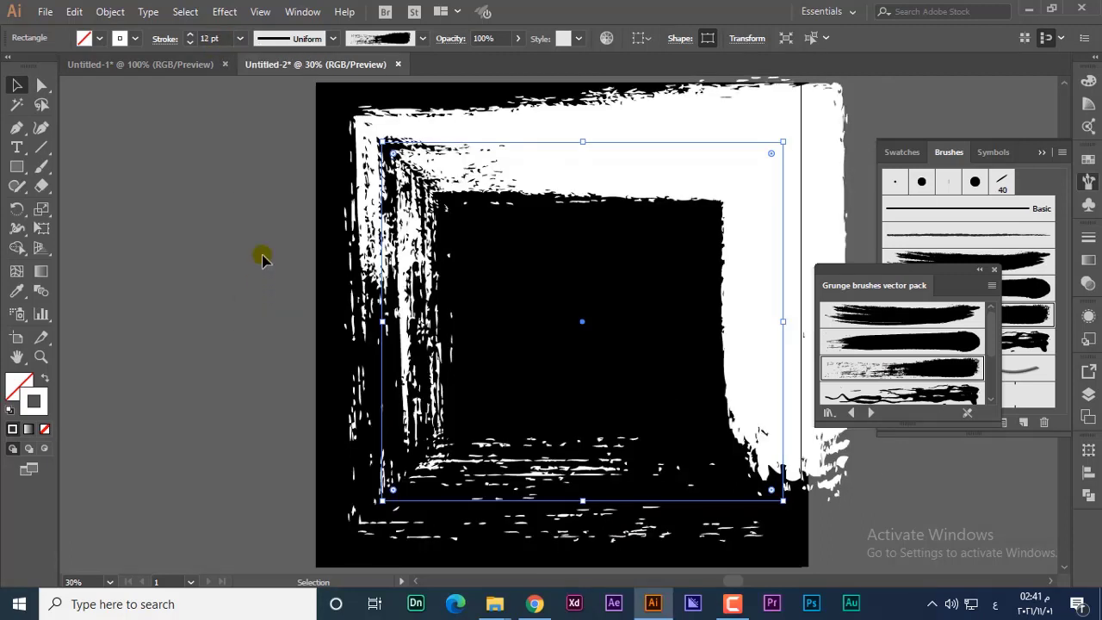
left_click(239, 39)
left_click(264, 185)
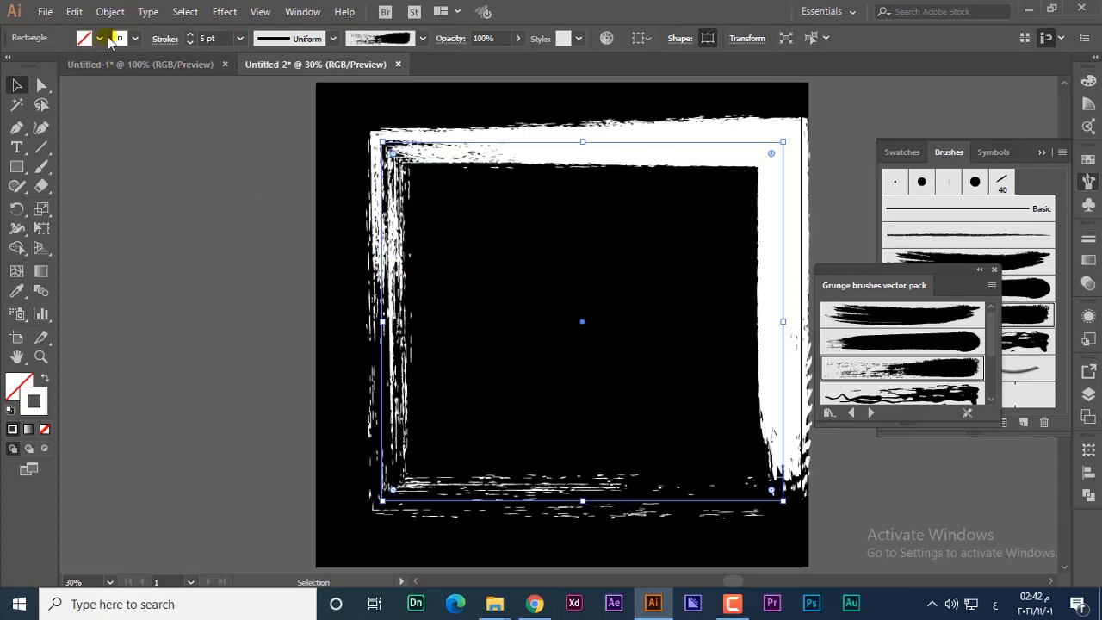
Recolour the rectangle's stroke bright green and tilt the frame slightly clockwise, shifting it a little towards the artboard's left side
left_click(135, 39)
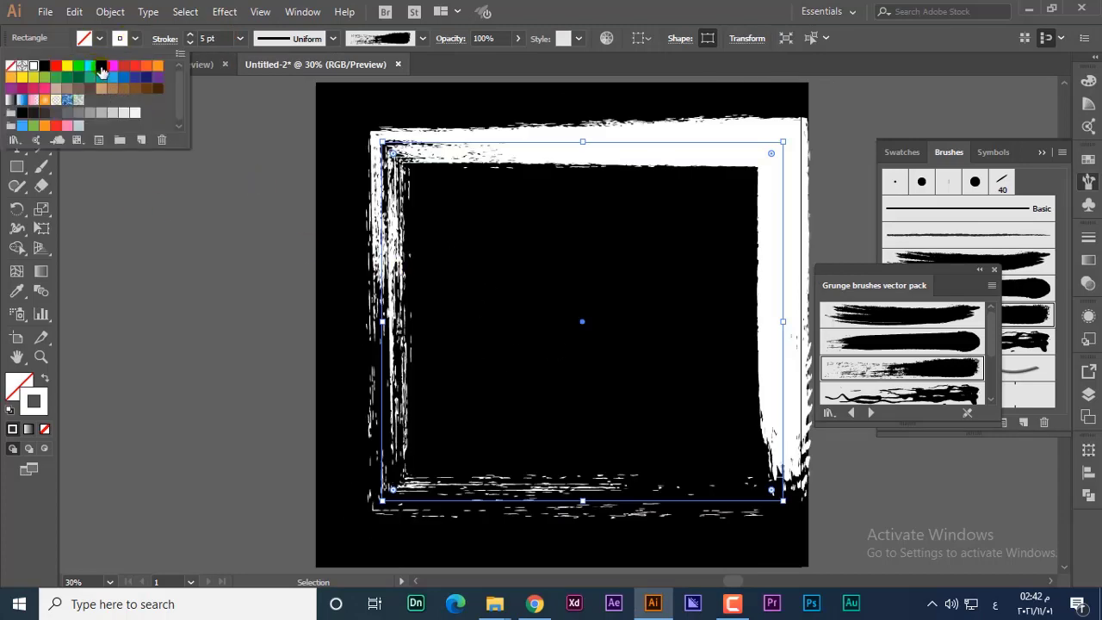
left_click(80, 66)
left_click_drag(782, 182, 756, 181)
left_click_drag(762, 136, 767, 153)
Round the frame's lower-right and upper-left corners strongly, keeping the other two corners sharp, and deselect it
key("a")
left_click(729, 513)
left_click_drag(720, 505, 642, 409)
left_click_drag(361, 127, 438, 215)
left_click(360, 123)
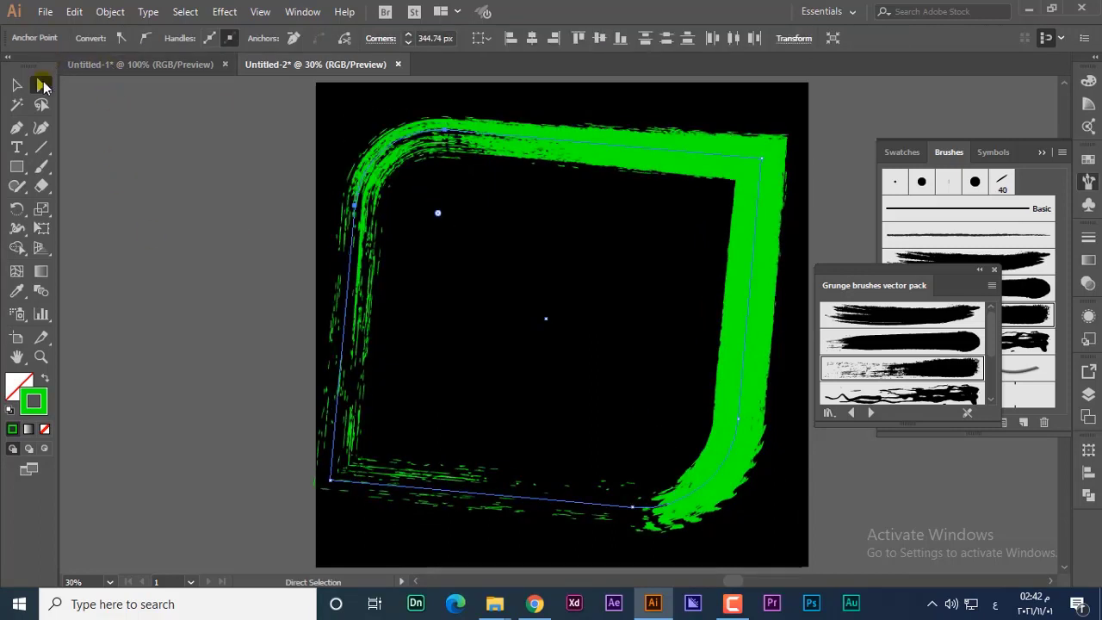
left_click(19, 84)
left_click(148, 233)
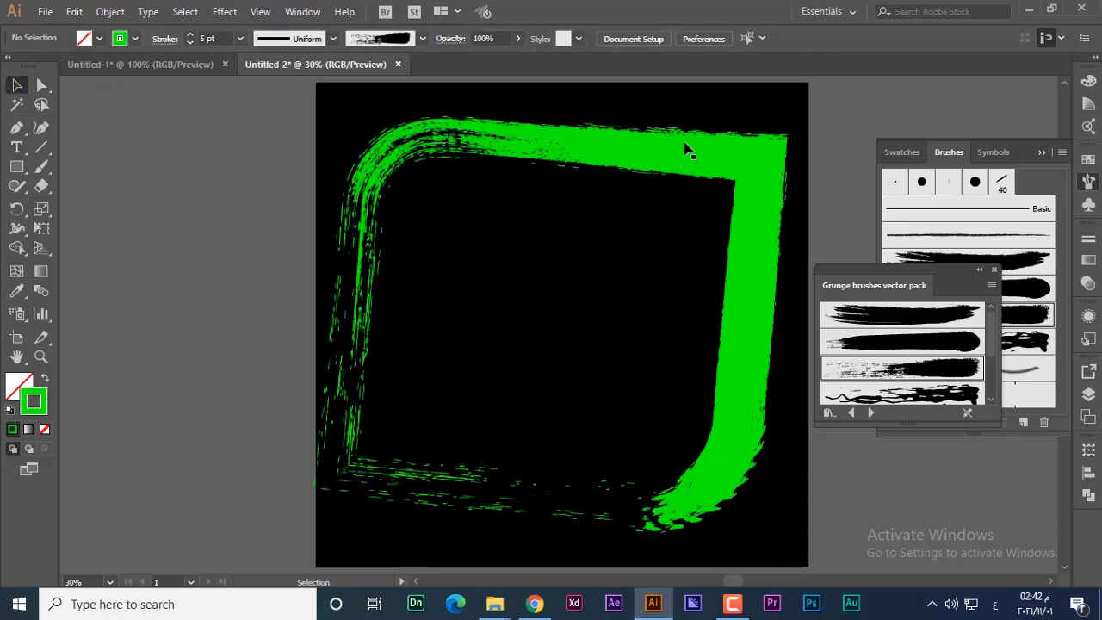
Change the brushed frame's stroke colour to yellow
left_click(743, 204)
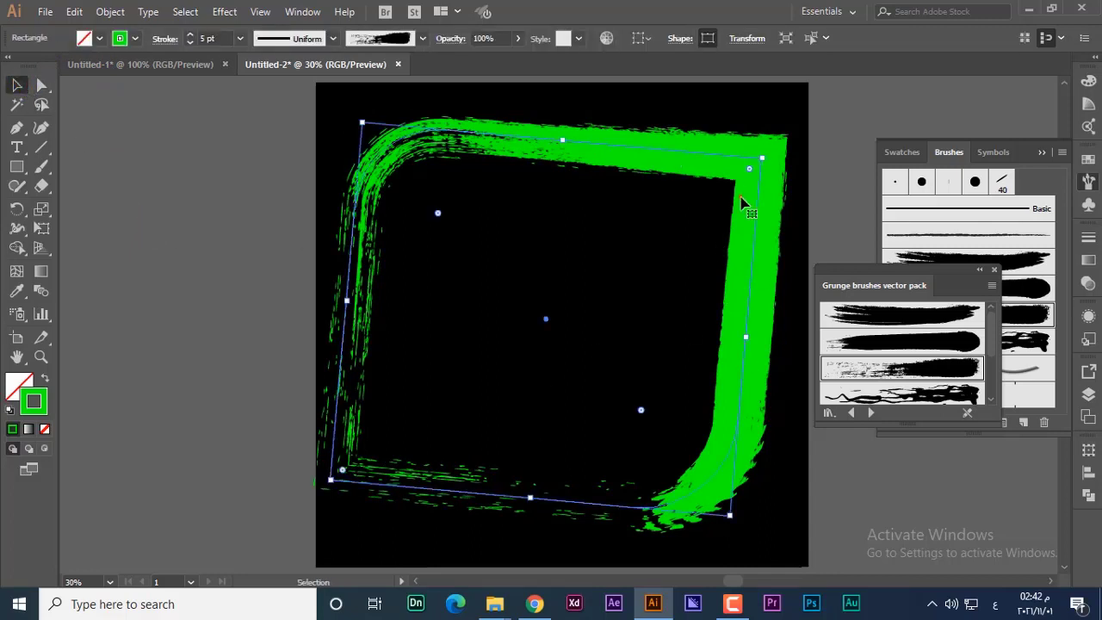
left_click(140, 39)
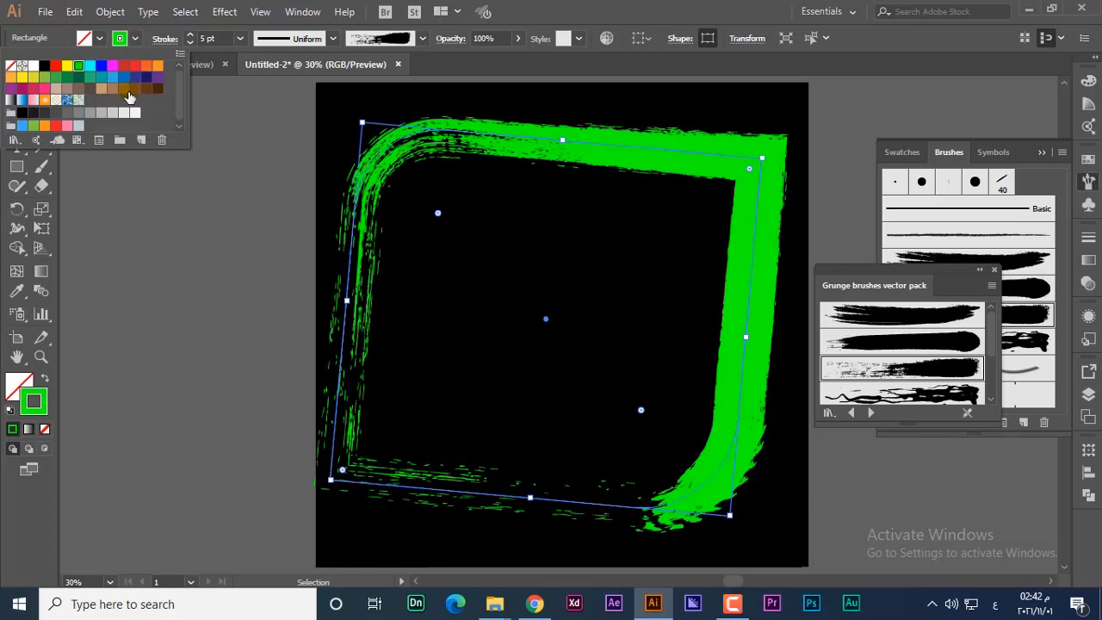
left_click(23, 78)
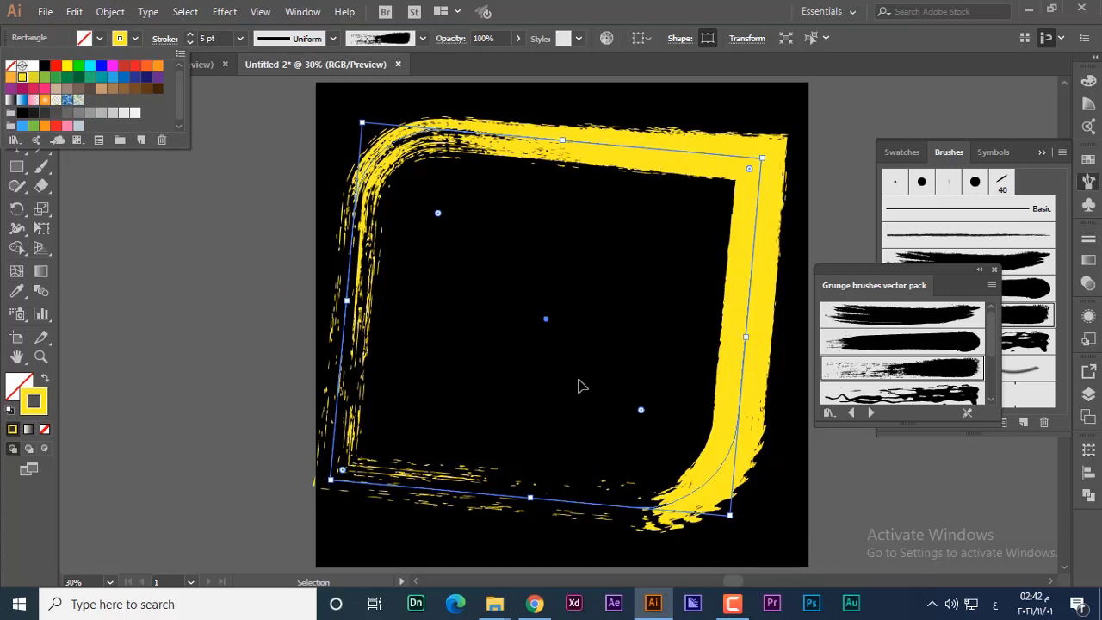
Expand the appearance of the yellow brushed frame and ungroup the resulting artwork
left_click(76, 11)
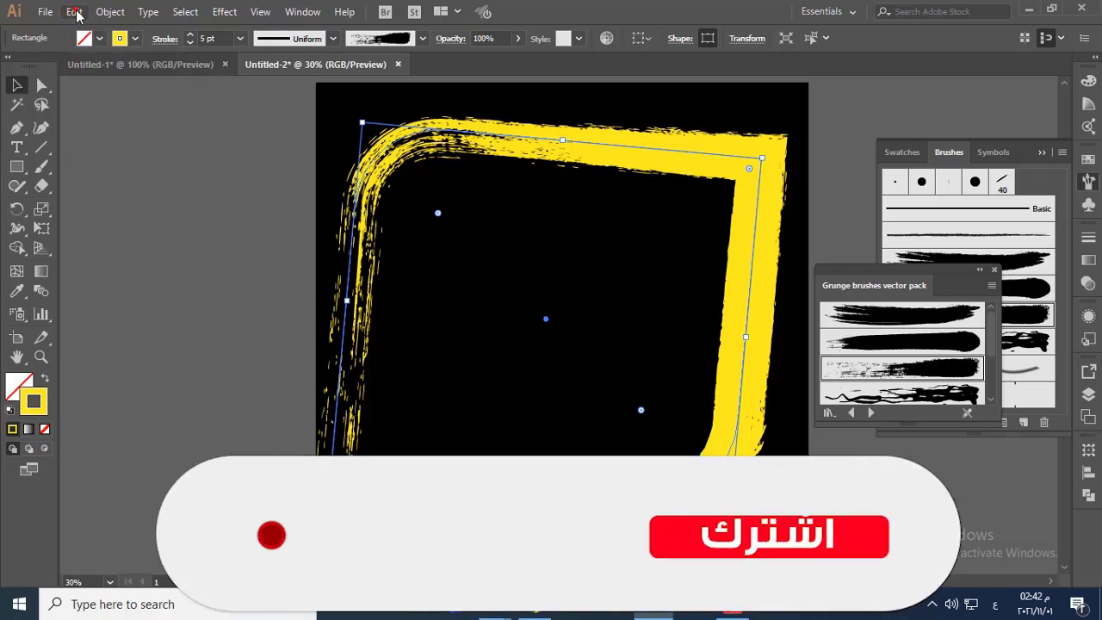
left_click(99, 11)
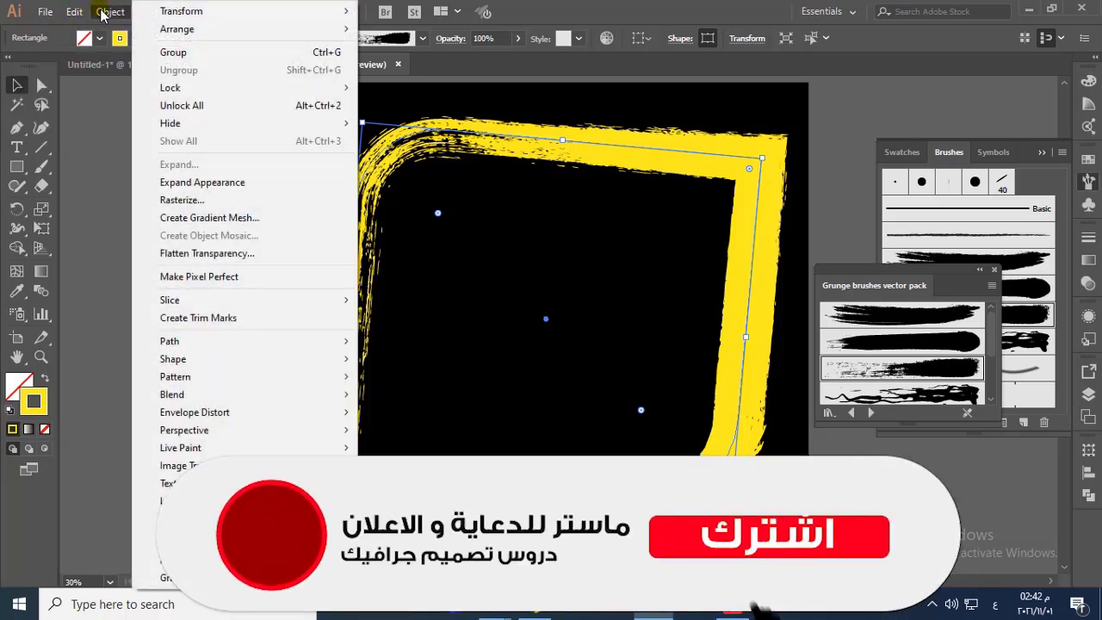
left_click(255, 191)
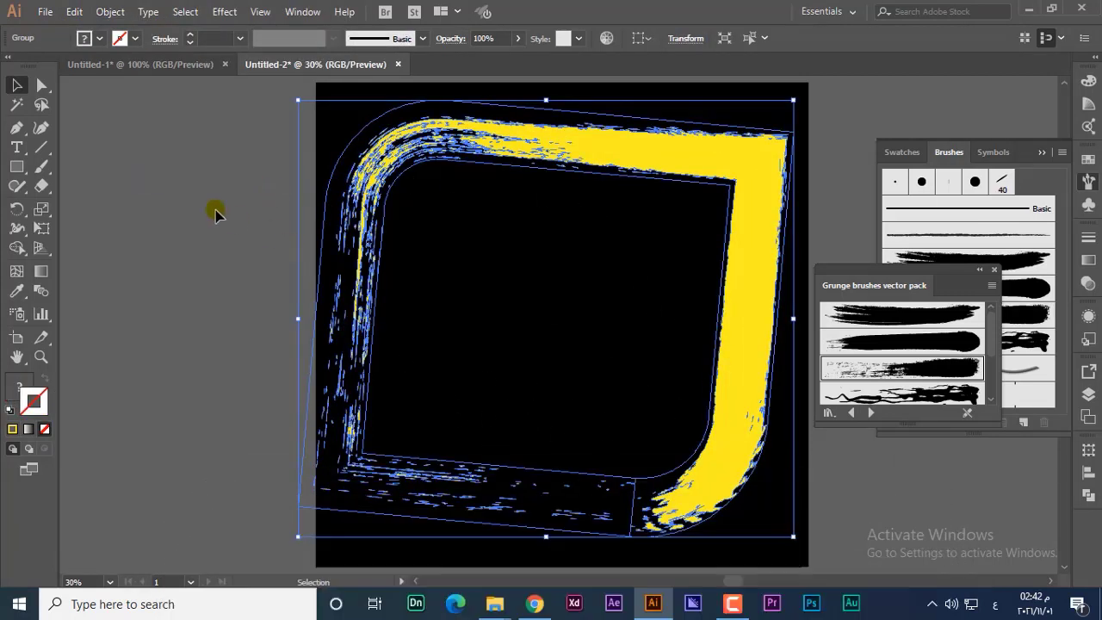
left_click(173, 194)
left_click(430, 137)
key("ctrl+shift+g")
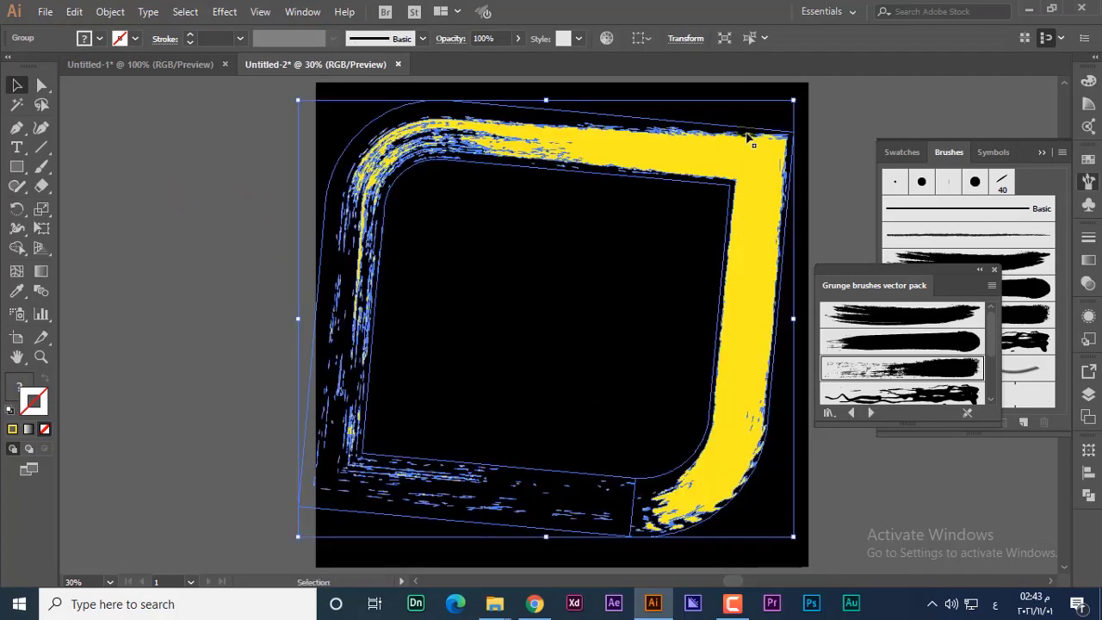
key("ctrl+shift+g")
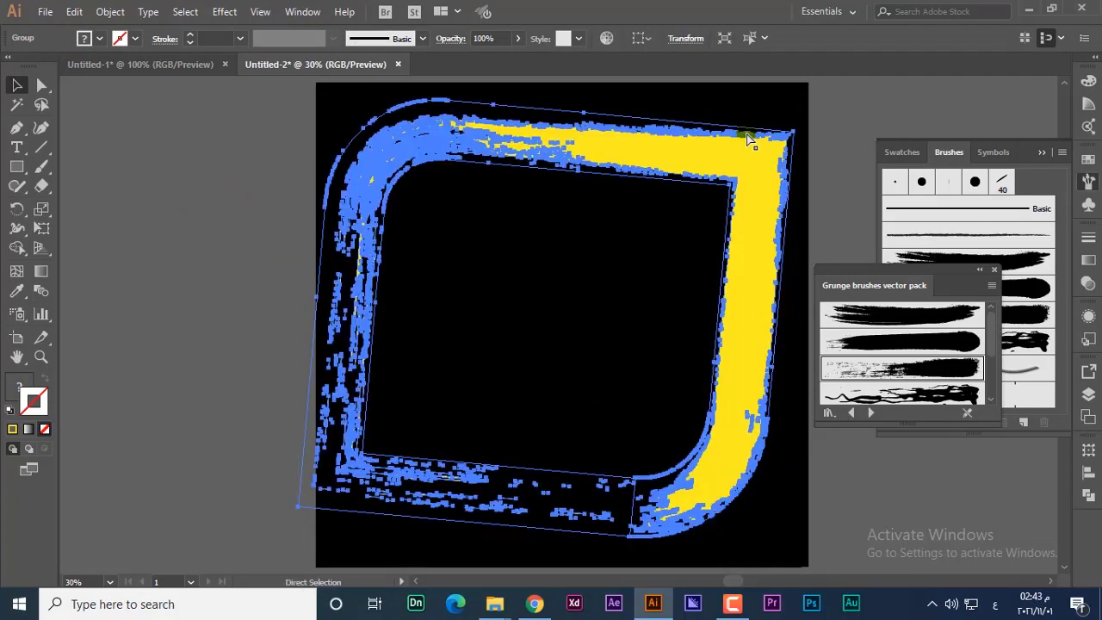
Make a much smaller copy of the yellow frame at its centre and blend it with the large original
mouse_move(794, 103)
left_mouse_down()
mouse_move(664, 209)
mouse_move(602, 300)
left_mouse_up()
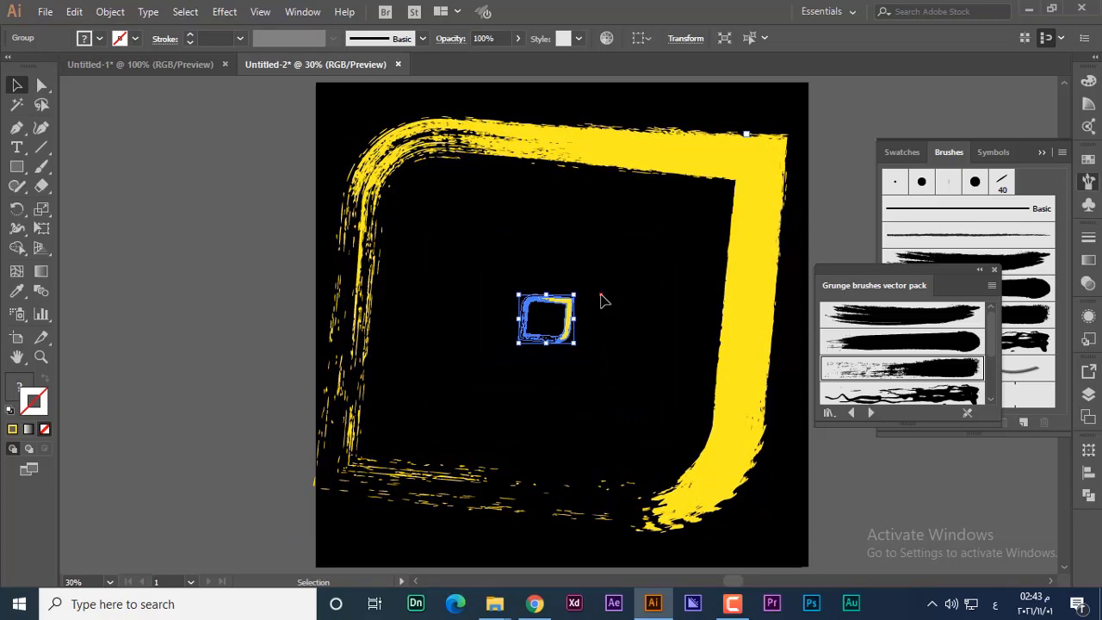
left_click(602, 300)
left_click(650, 152)
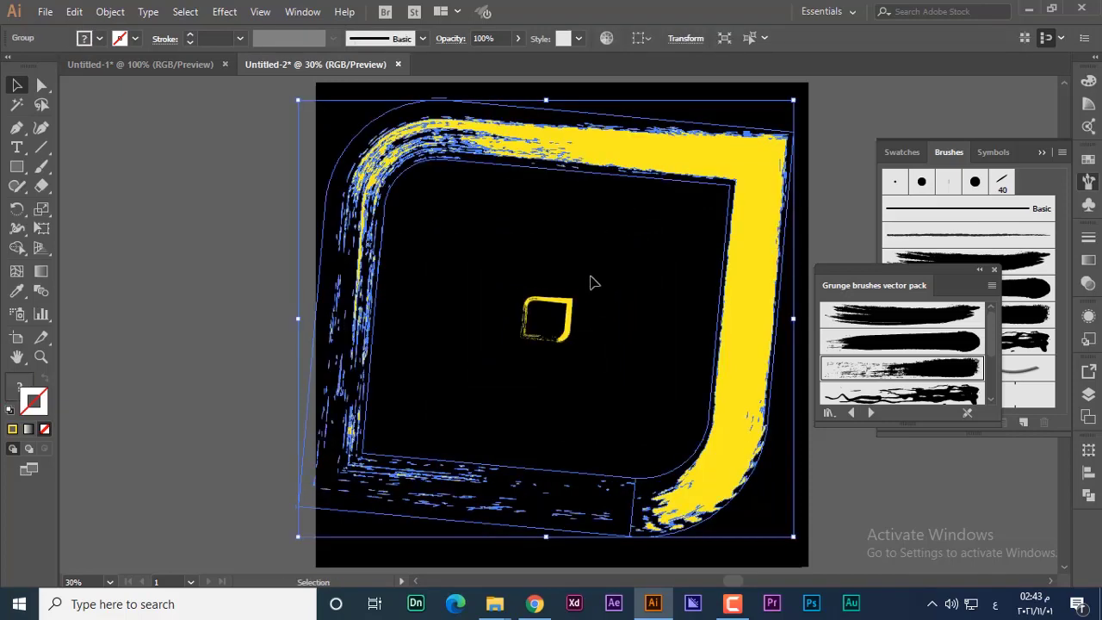
left_click(570, 314, "shift")
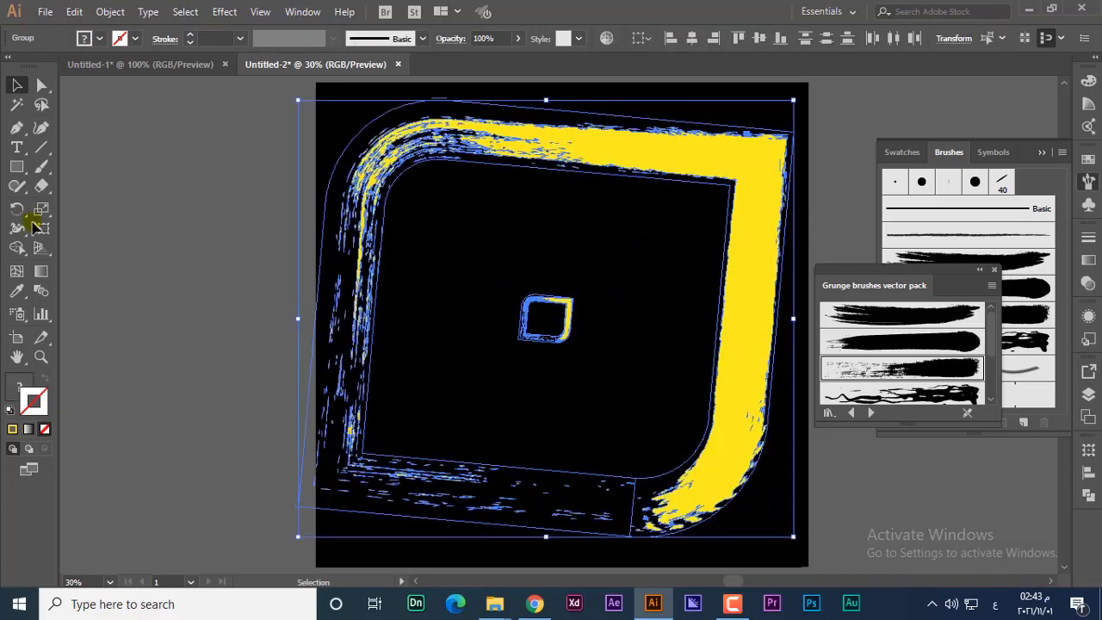
left_click(39, 293)
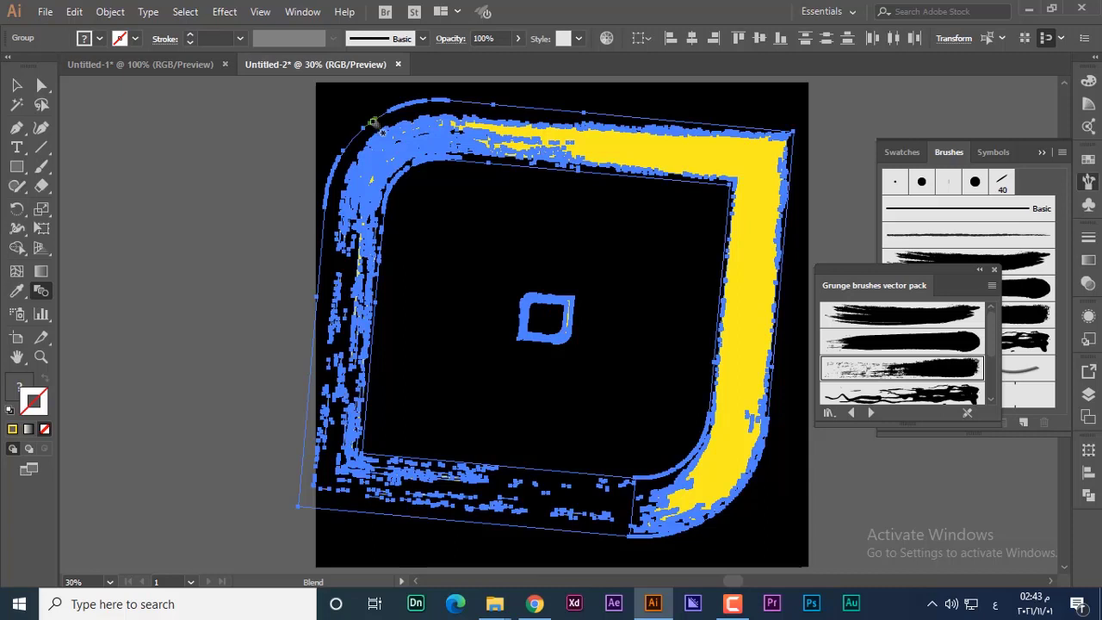
left_click(529, 298)
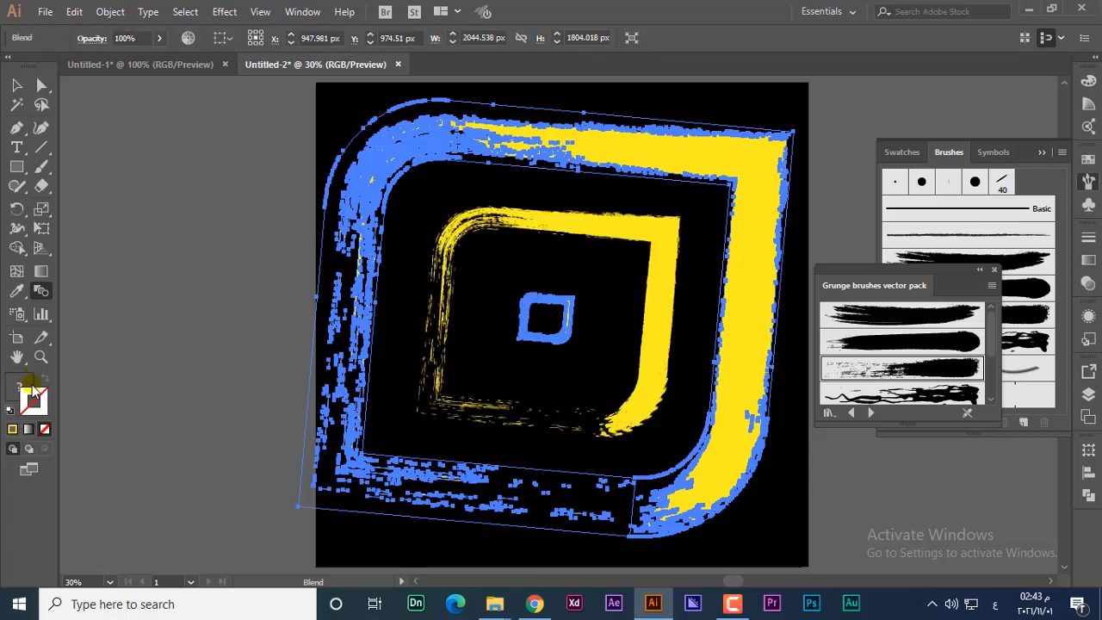
Set the blend's spacing to Specified Steps with a value of 8 and deselect it
double_click(46, 292)
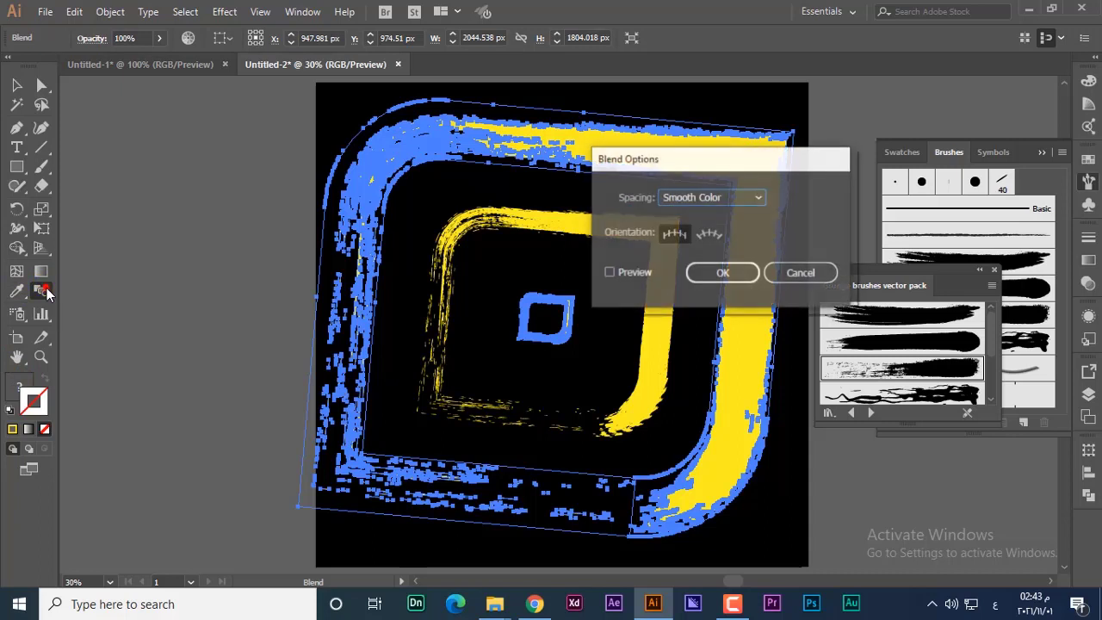
left_click(723, 197)
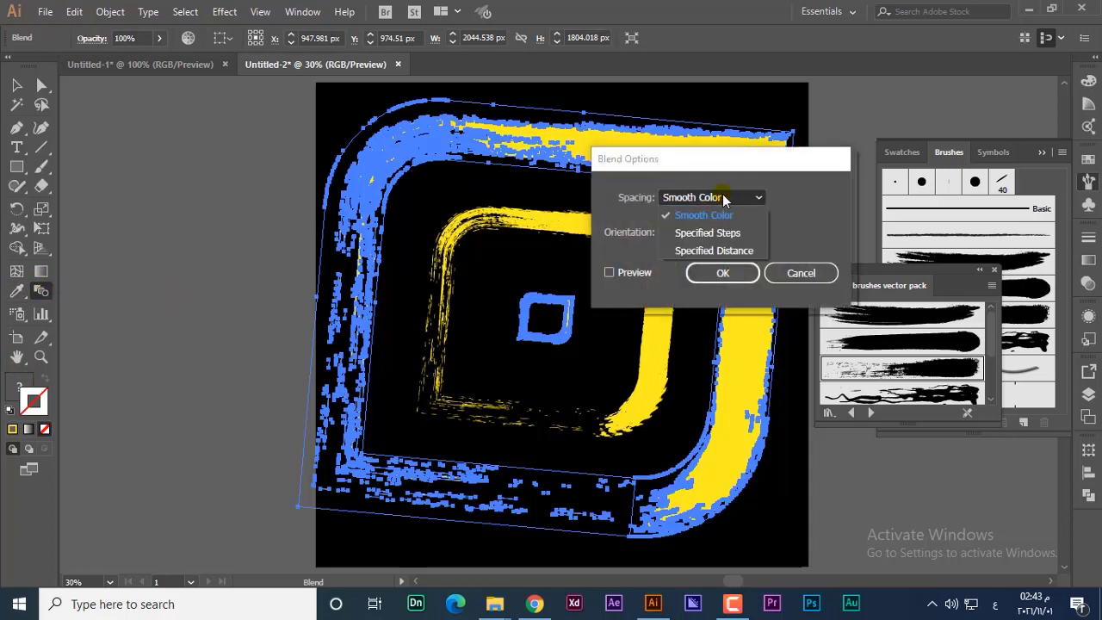
left_click(726, 236)
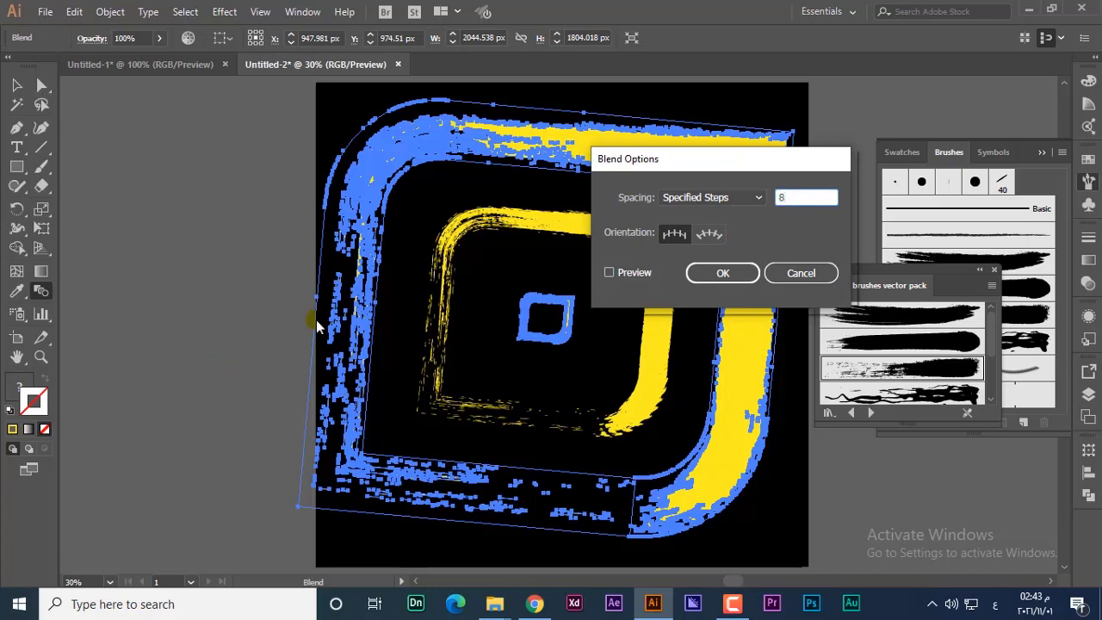
left_click(721, 273)
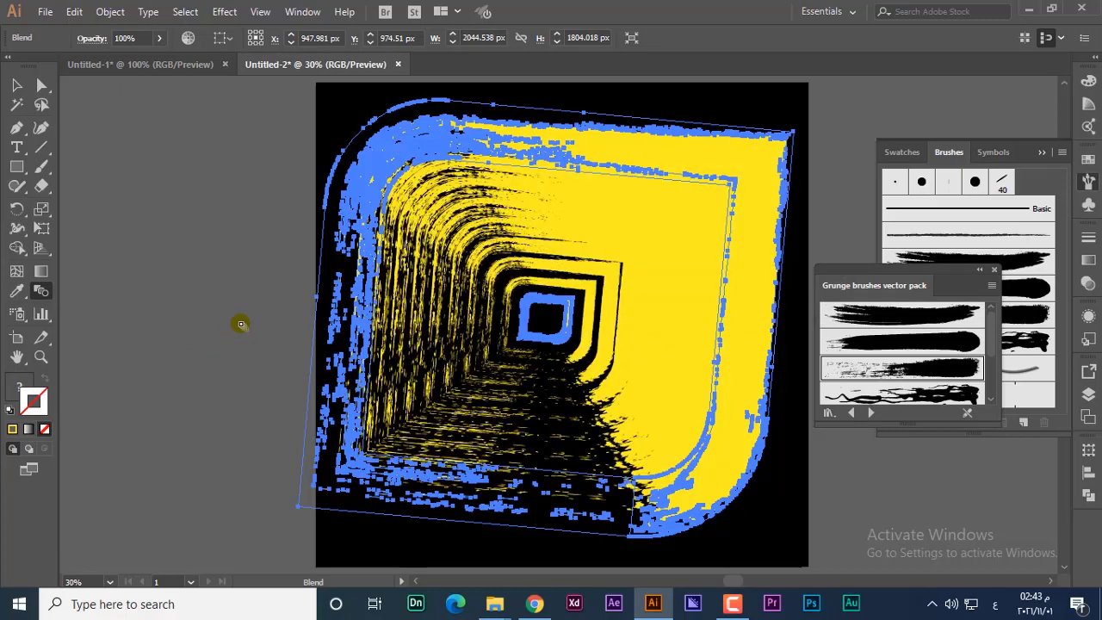
left_click(17, 85)
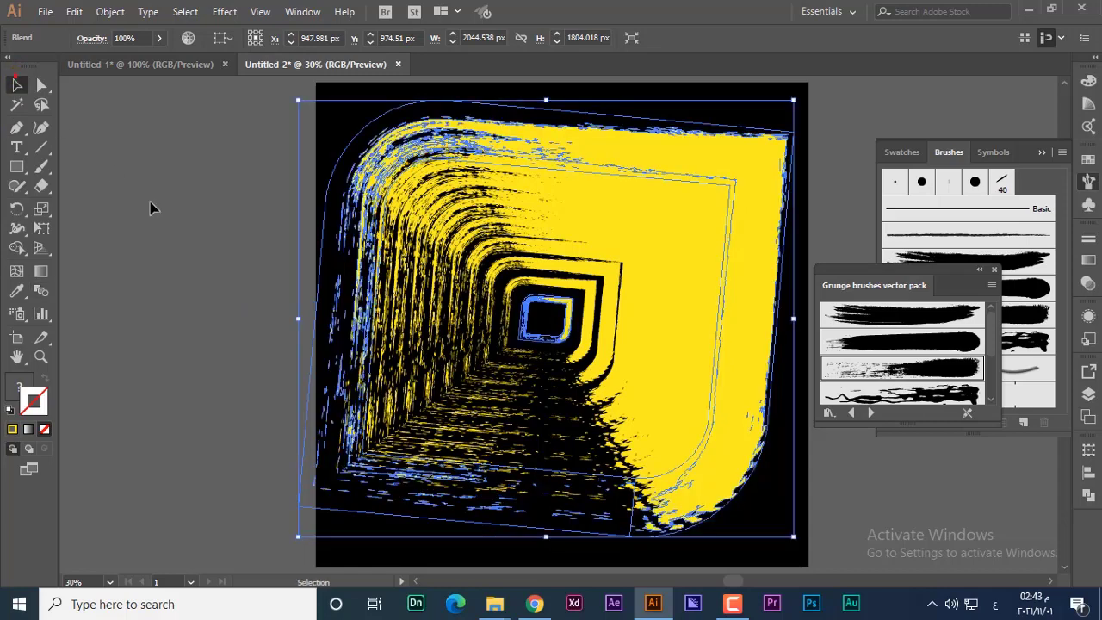
left_click(175, 236)
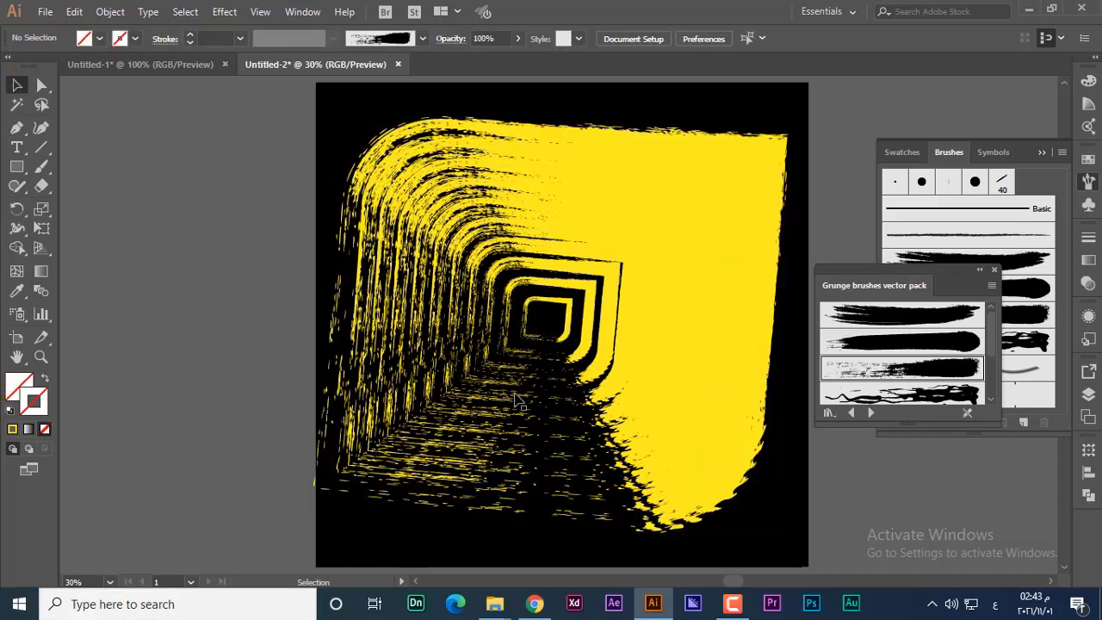
Try Multiply on the blend, change its blending mode to Lighten, and lower its opacity to 39%
left_click(651, 284)
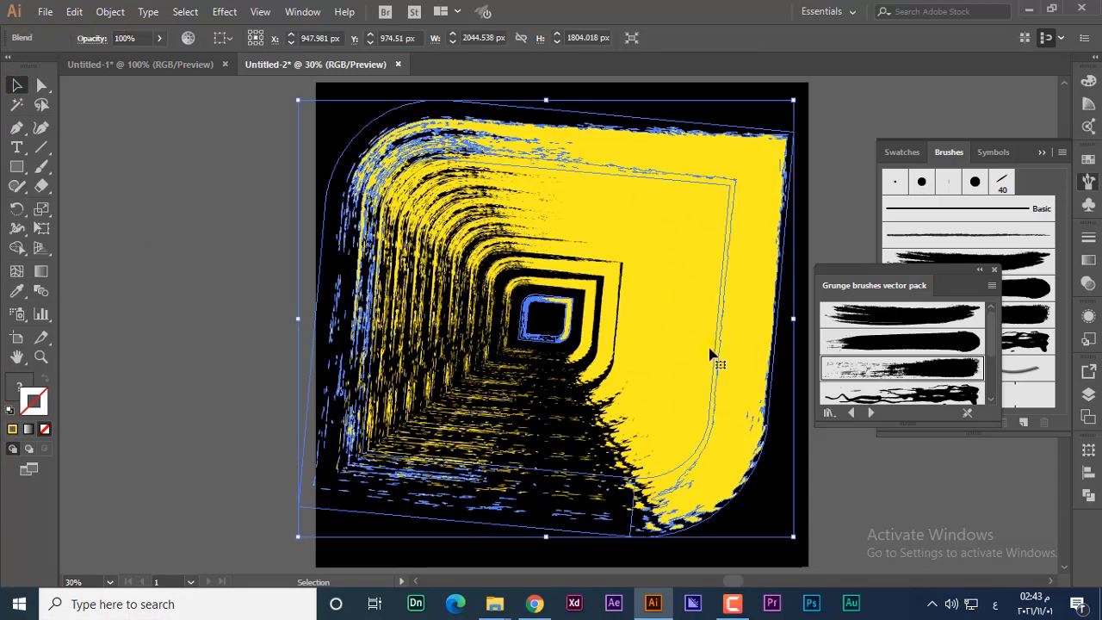
left_click(1088, 284)
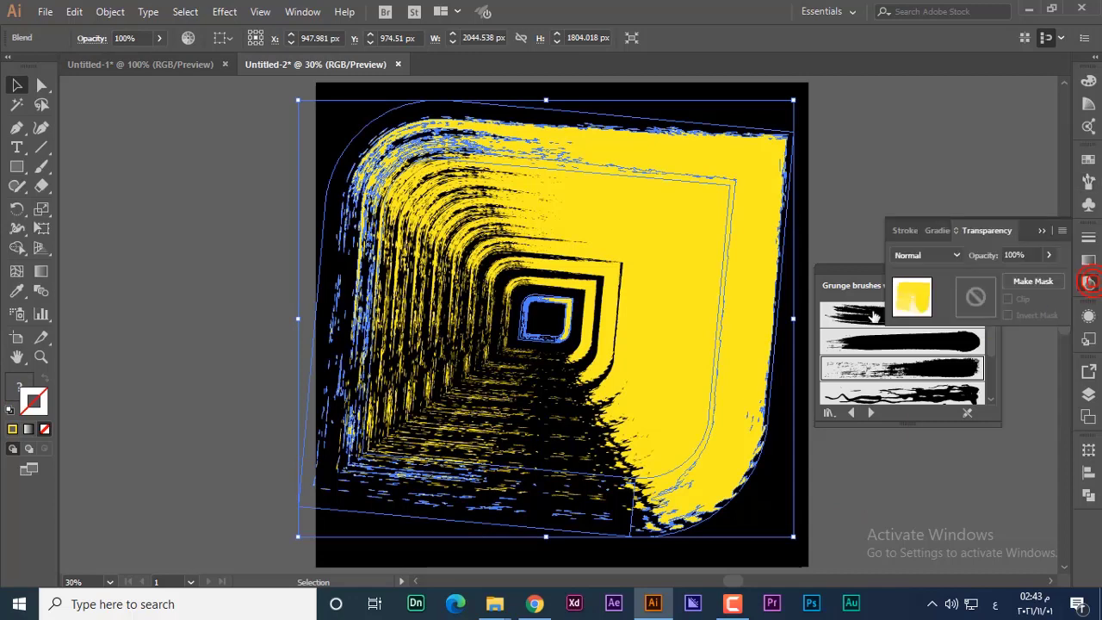
left_click(955, 255)
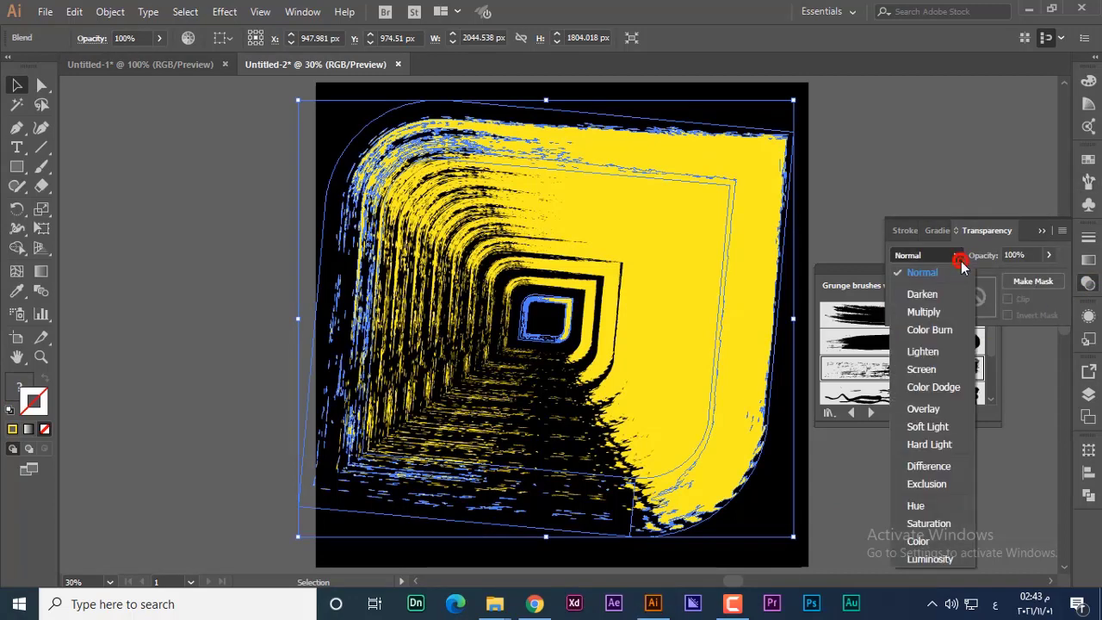
left_click(936, 313)
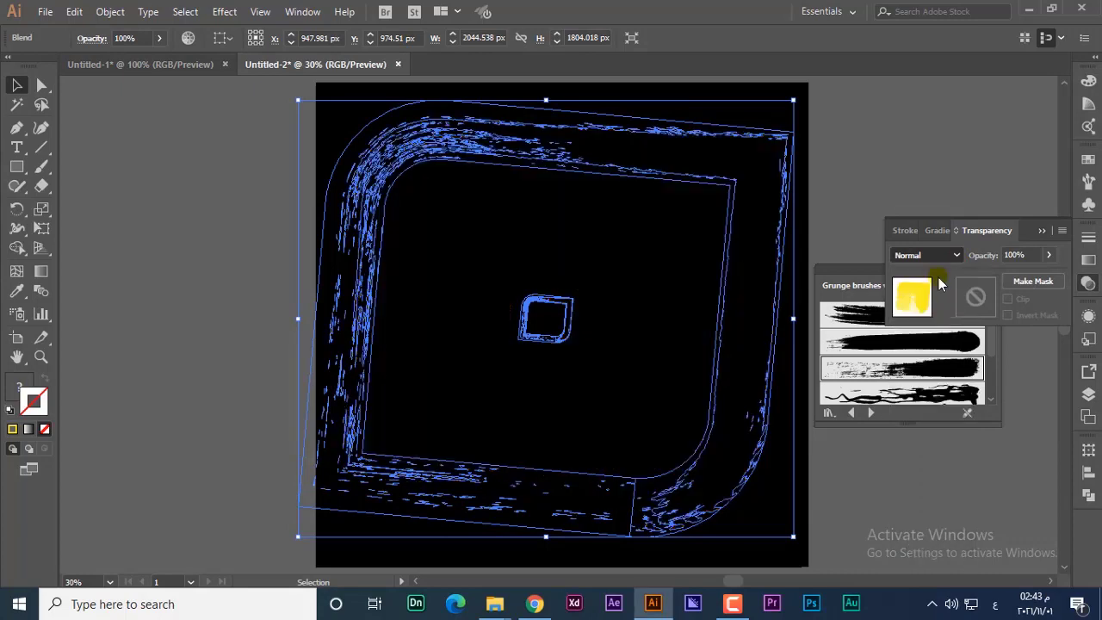
left_click(956, 255)
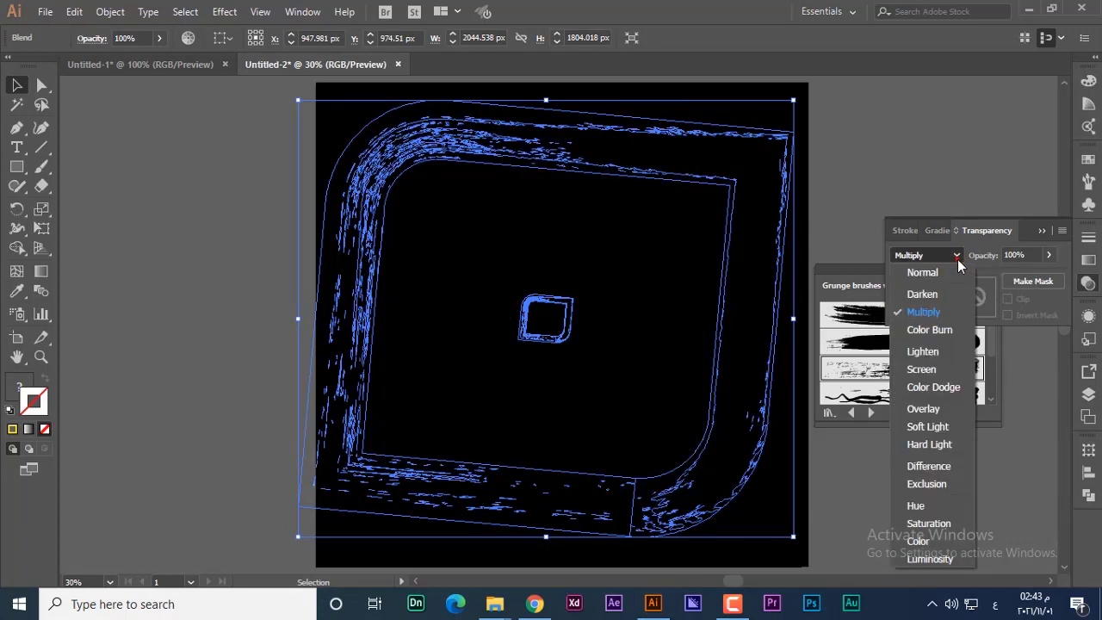
left_click(937, 352)
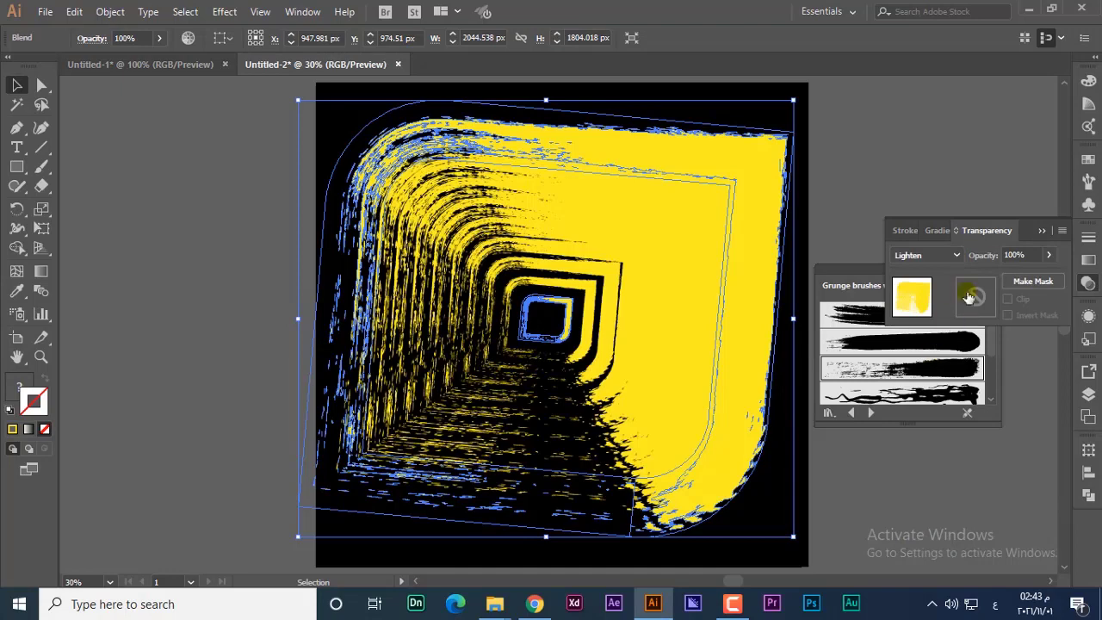
left_click(1052, 257)
left_click_drag(1050, 277, 1009, 282)
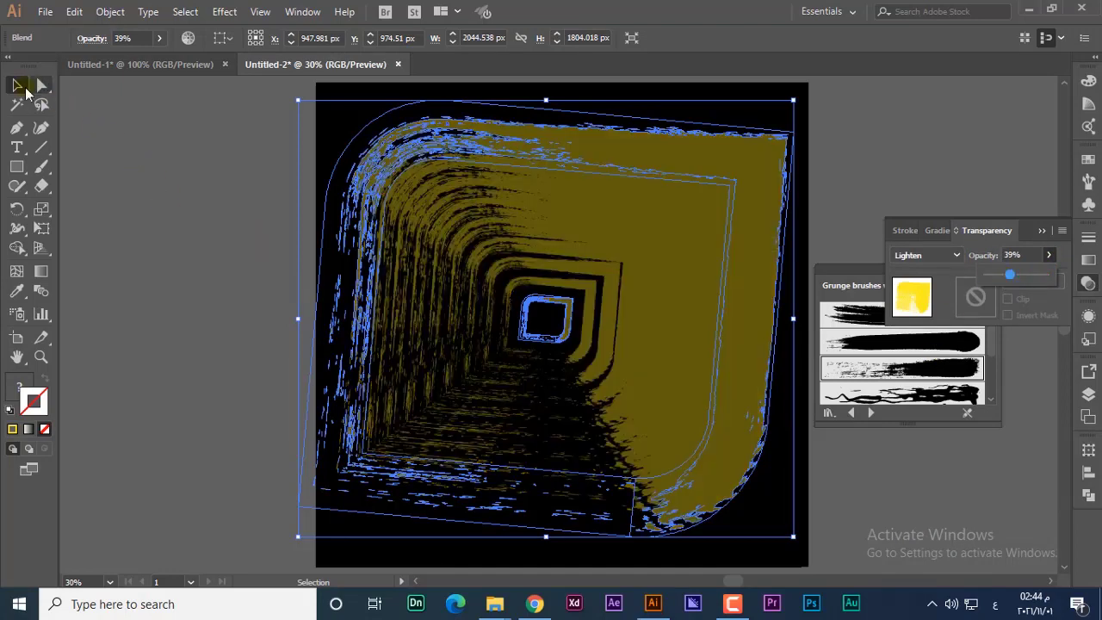
left_click(112, 238)
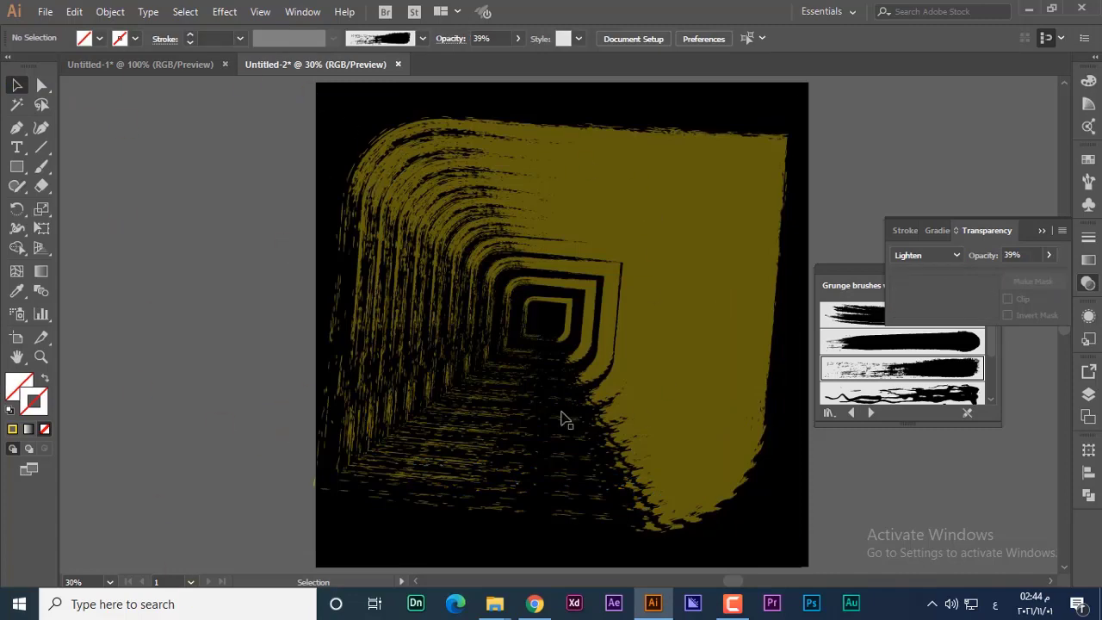
Delete the blended artwork and choose the 40 pt. Flat calligraphic brush for the Paintbrush tool
left_click(637, 419)
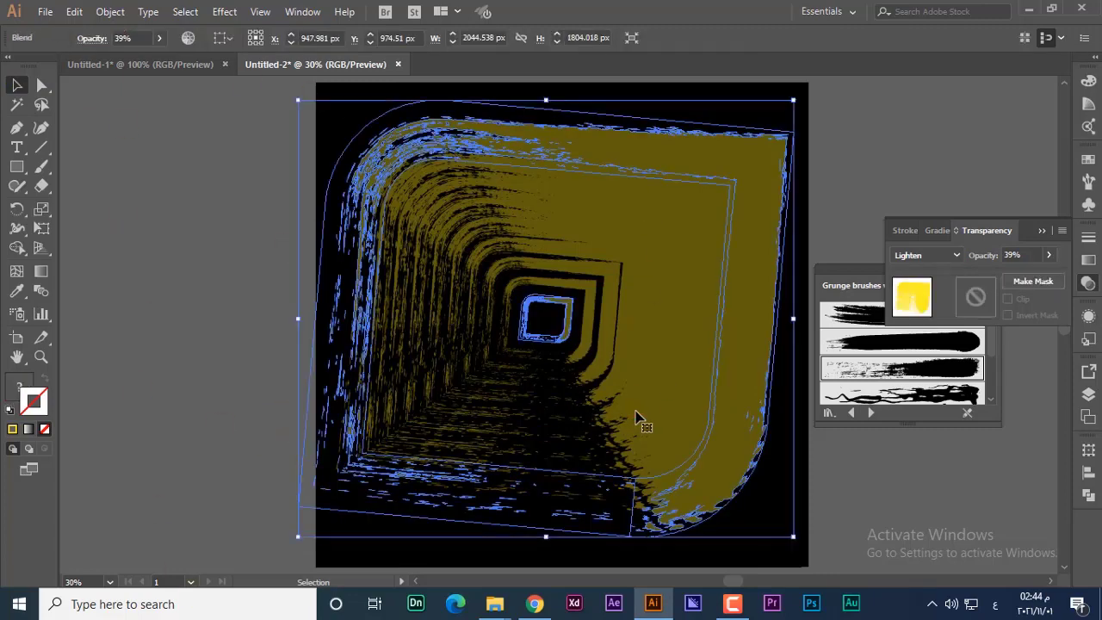
key("Delete")
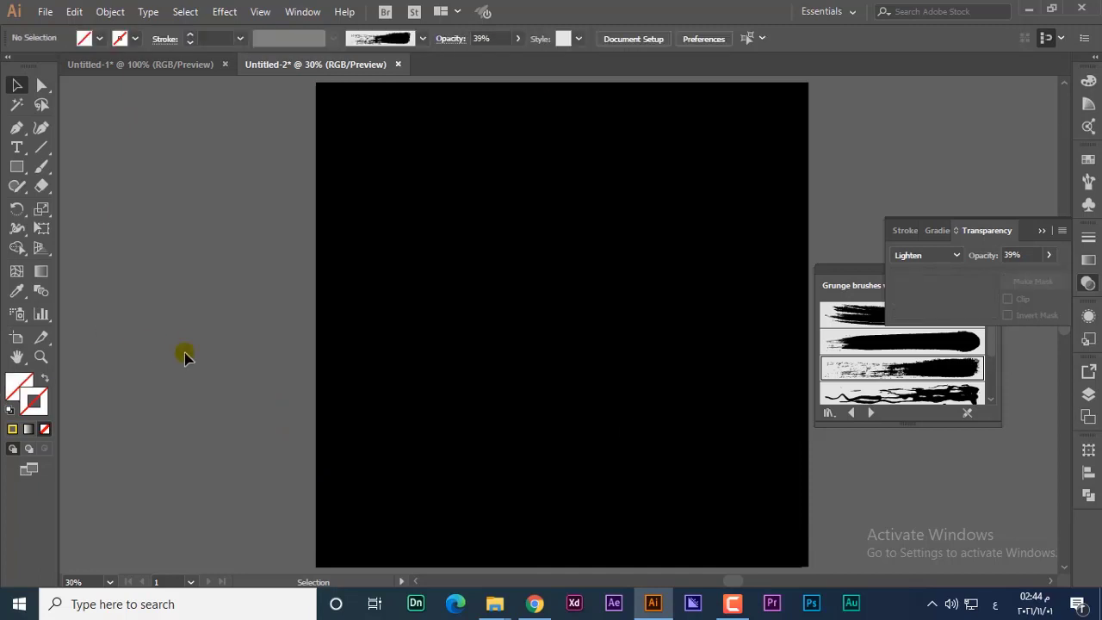
left_click(42, 167)
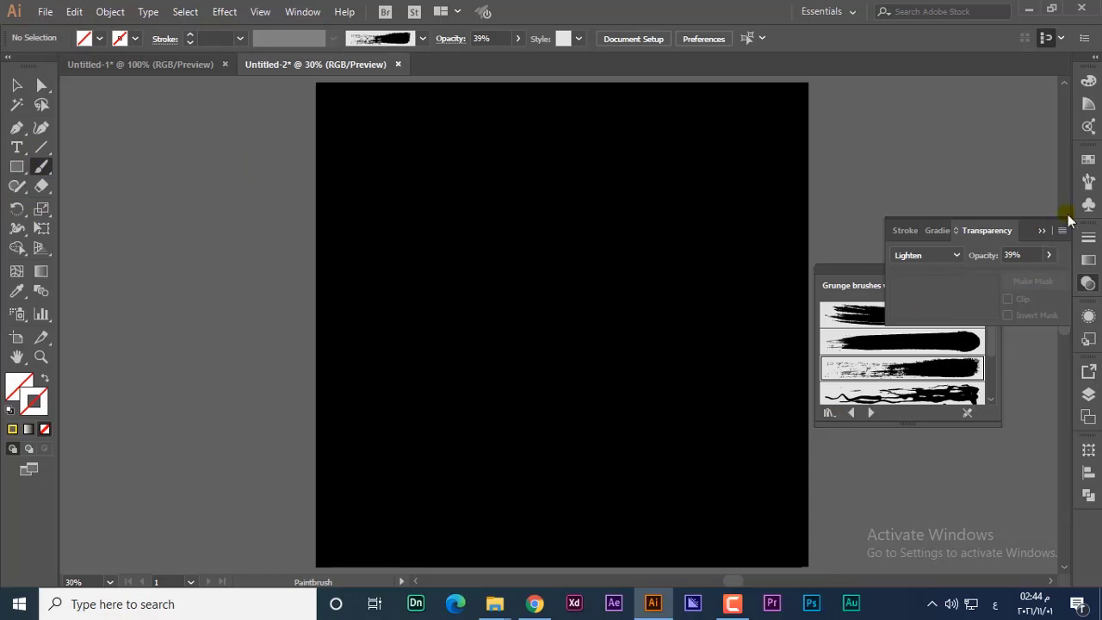
left_click(1087, 181)
left_click(1087, 181)
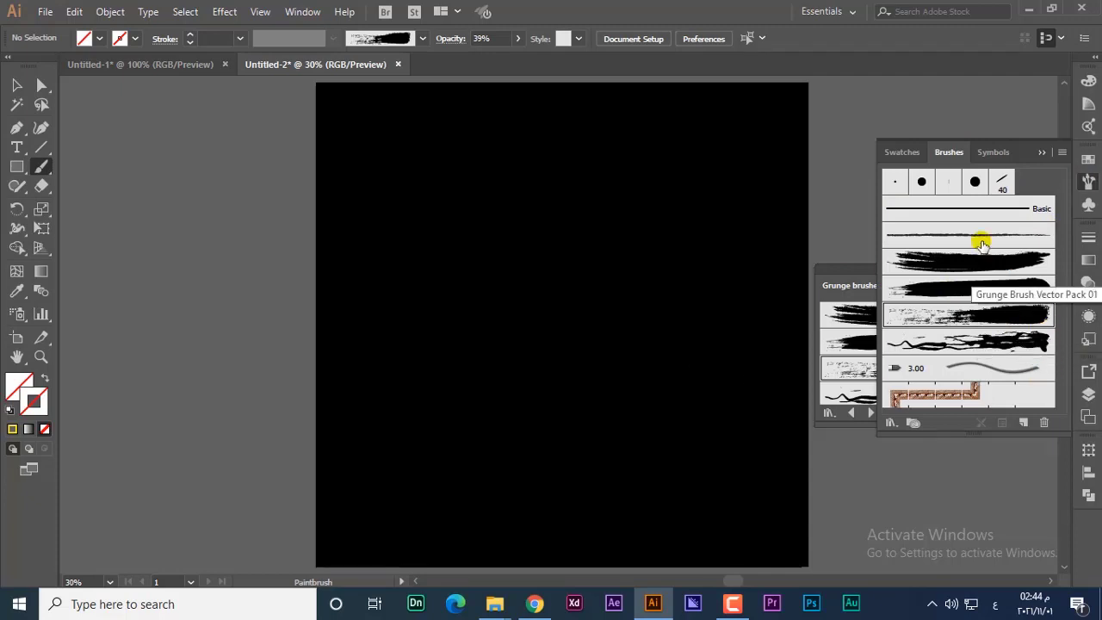
left_click(1001, 184)
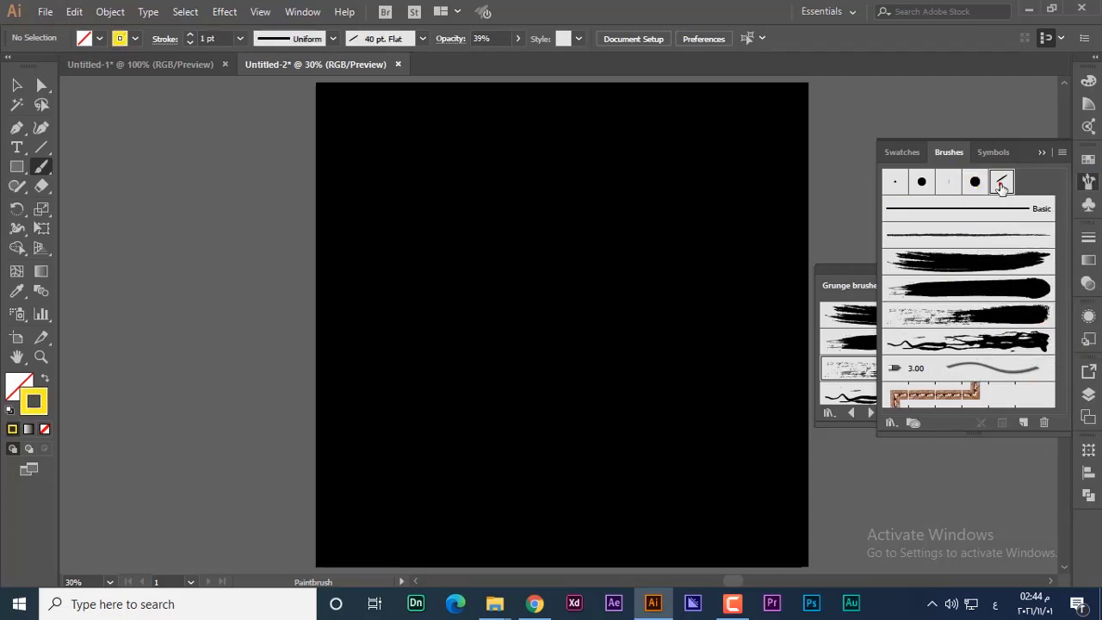
Set the flat calligraphic brush's angle to 55°, reduce its roundness, and enlarge its size to 114 pt
double_click(1001, 184)
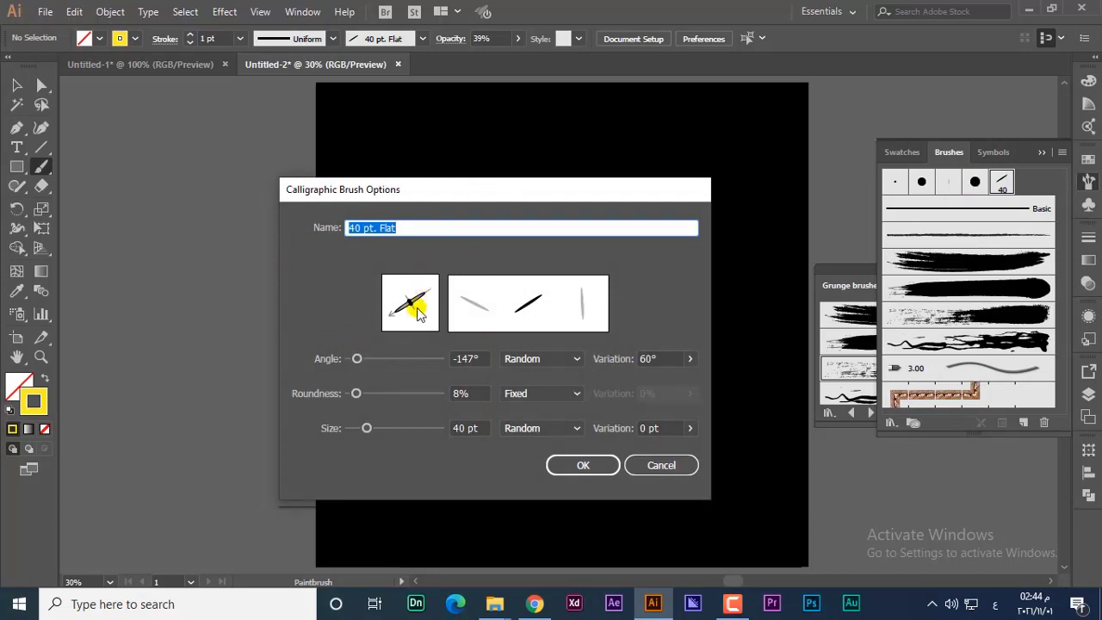
mouse_move(392, 318)
left_mouse_down()
mouse_move(409, 328)
mouse_move(430, 278)
left_mouse_up()
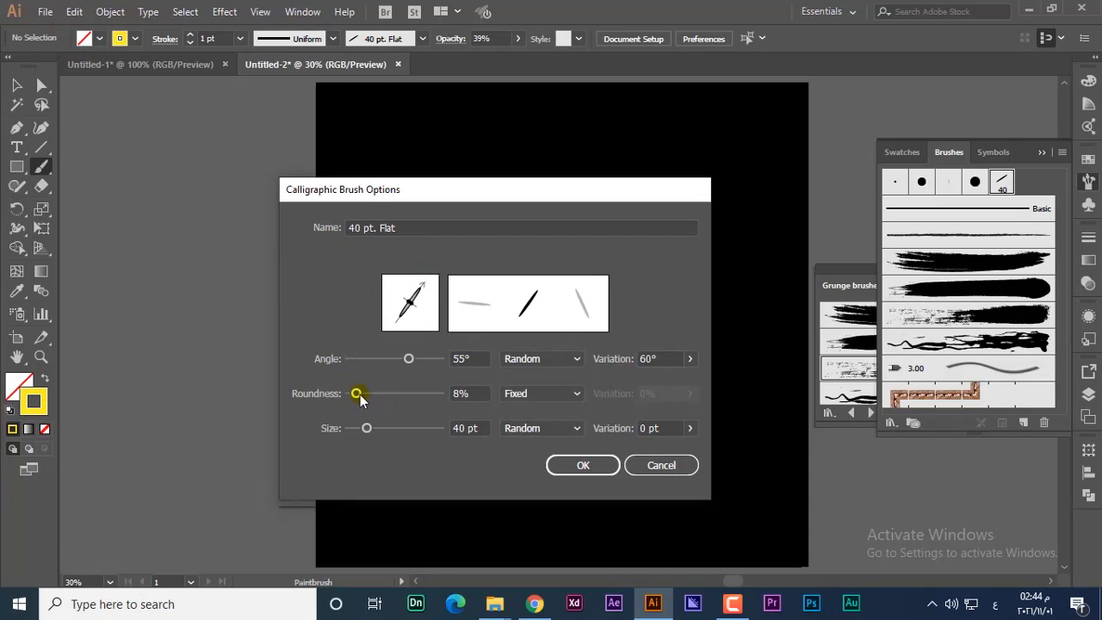
mouse_move(360, 394)
left_mouse_down()
mouse_move(372, 393)
mouse_move(367, 425)
mouse_move(397, 424)
mouse_move(349, 393)
left_mouse_up()
left_click(367, 428)
left_click(582, 465)
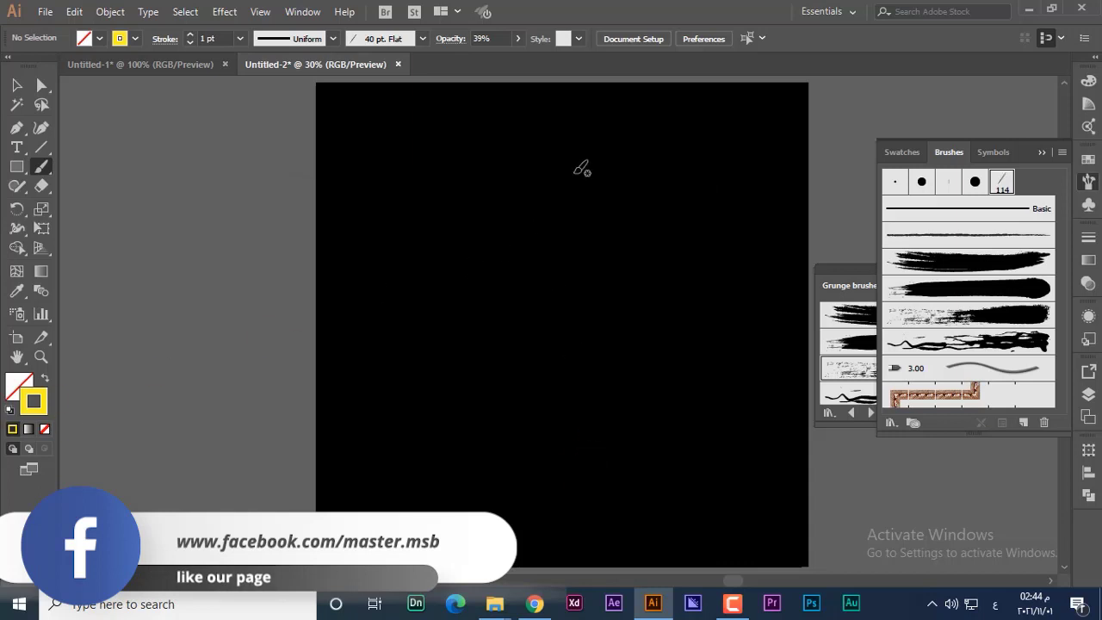
Paint three curved calligraphic test strokes on the black artboard and undo them
mouse_move(592, 171)
left_mouse_down()
mouse_move(657, 211)
mouse_move(694, 258)
mouse_move(691, 336)
mouse_move(648, 389)
mouse_move(597, 422)
left_mouse_up()
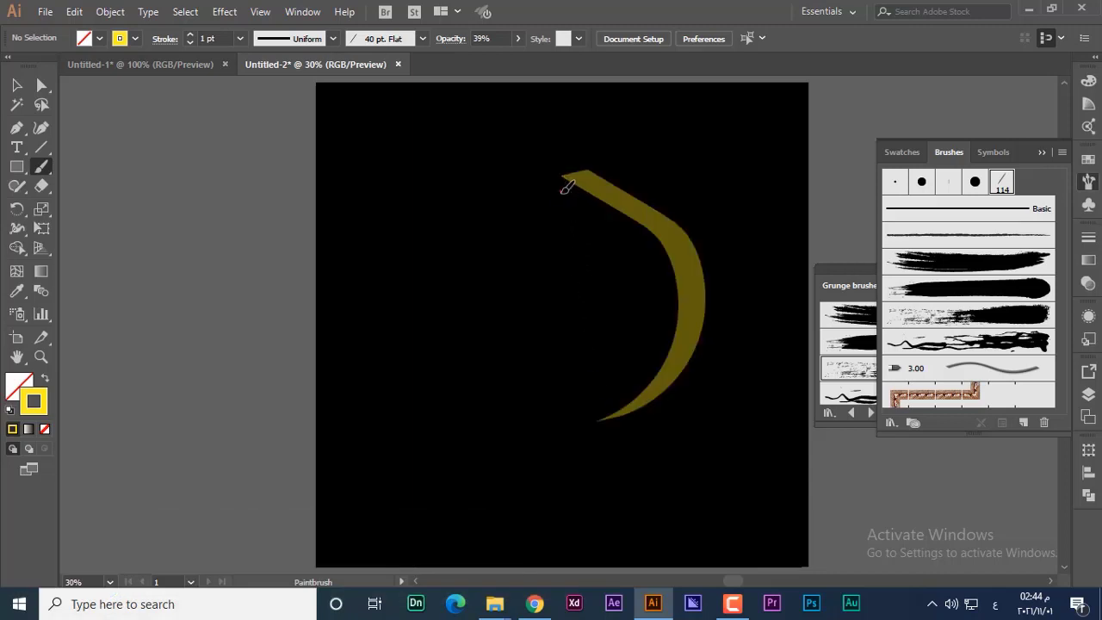
mouse_move(564, 191)
left_mouse_down()
mouse_move(624, 230)
mouse_move(653, 266)
mouse_move(657, 324)
mouse_move(632, 350)
mouse_move(602, 335)
mouse_move(523, 241)
mouse_move(491, 230)
left_mouse_up()
mouse_move(583, 302)
left_mouse_down()
mouse_move(596, 326)
mouse_move(585, 371)
mouse_move(480, 373)
mouse_move(470, 395)
mouse_move(494, 414)
left_mouse_up()
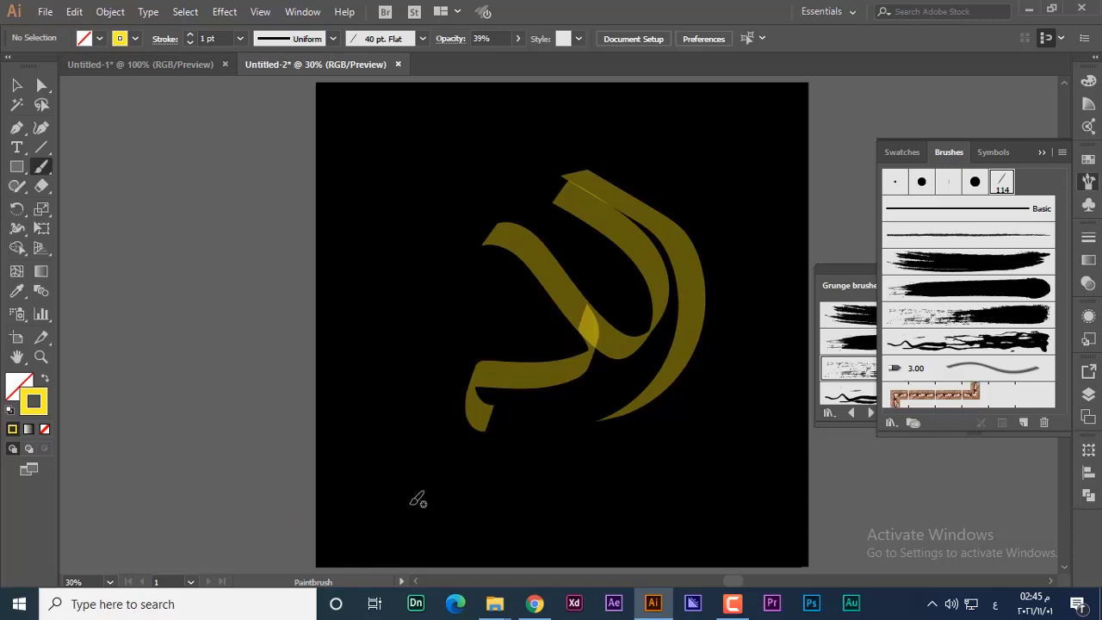
key("ctrl+z")
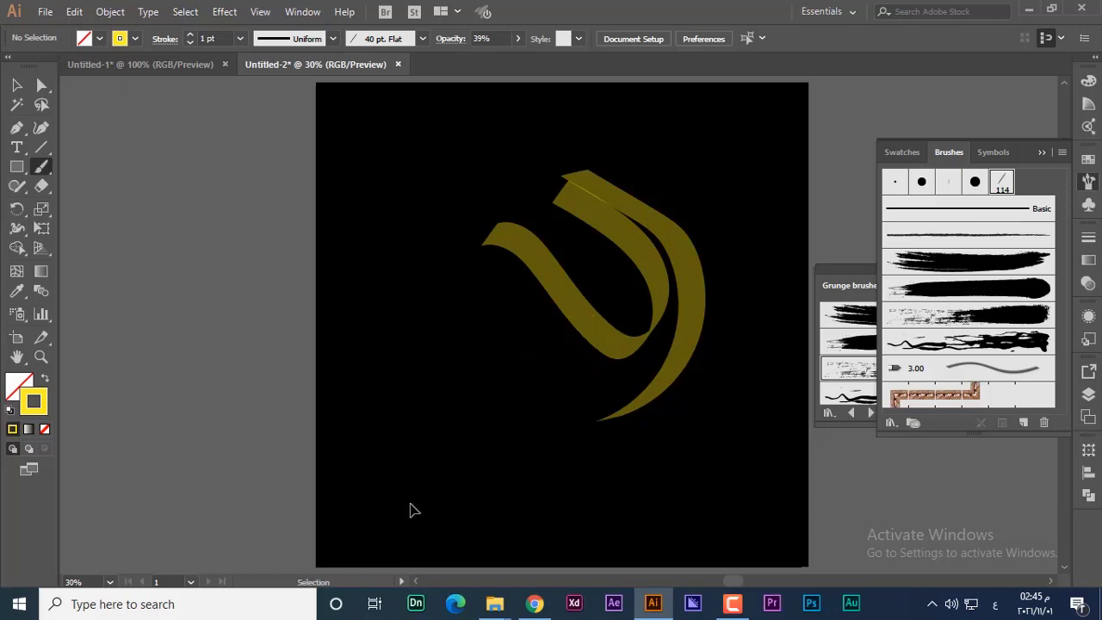
key("ctrl+z")
key("ctrl+z")
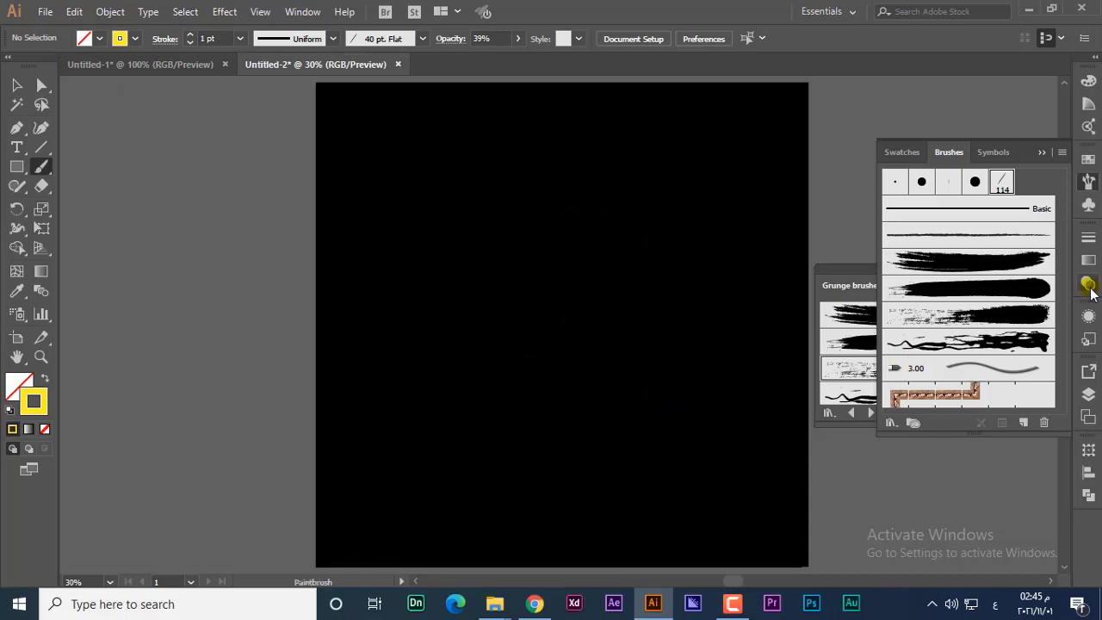
Reset the blending mode to Normal and the opacity to 100% for new brush strokes
left_click(1088, 286)
left_click(957, 255)
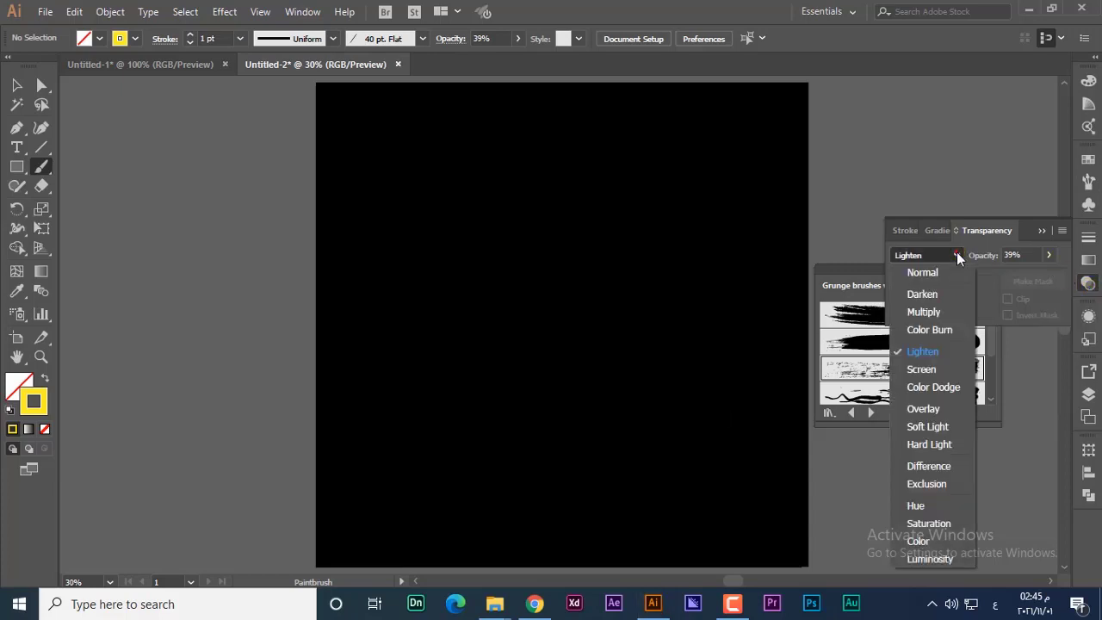
left_click(922, 273)
left_click_drag(1049, 256, 1057, 277)
left_click(653, 277)
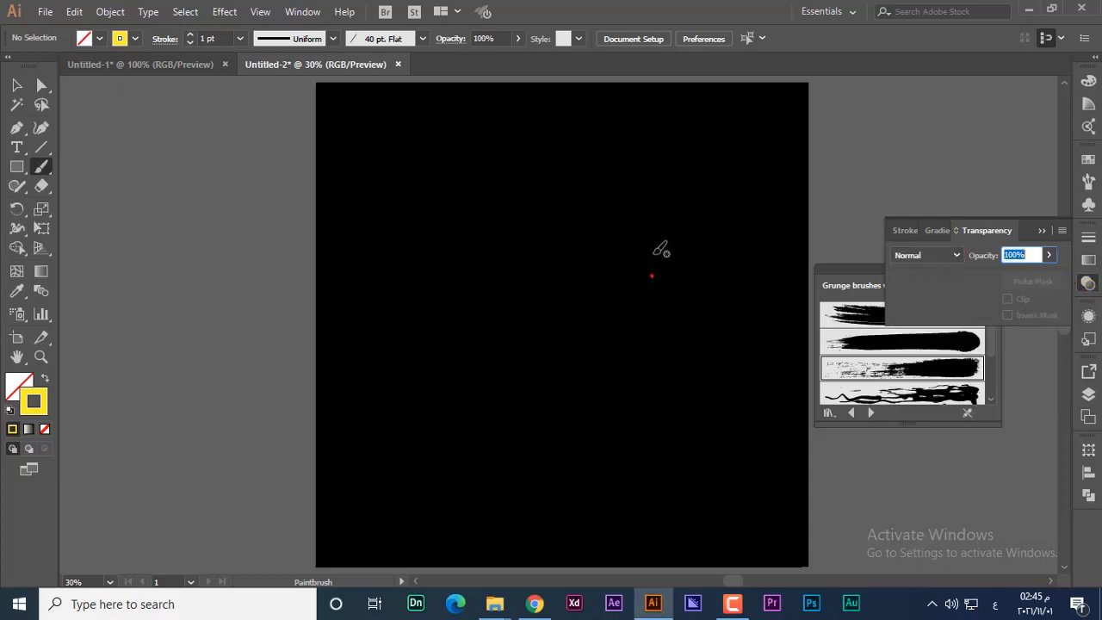
Paint the Arabic phrase "الله أكبر" in yellow calligraphic strokes across the artboard, with a sweeping curve above it
mouse_move(642, 287)
left_mouse_down()
mouse_move(684, 221)
mouse_move(663, 525)
left_mouse_up()
mouse_move(656, 319)
left_mouse_down()
mouse_move(674, 467)
mouse_move(665, 481)
left_mouse_up()
mouse_move(625, 381)
left_mouse_down()
mouse_move(603, 435)
mouse_move(632, 509)
left_mouse_up()
mouse_move(594, 248)
left_mouse_down()
mouse_move(583, 345)
mouse_move(550, 456)
left_mouse_up()
left_click_drag(567, 168, 559, 203)
left_click_drag(749, 173, 450, 162)
mouse_move(509, 179)
left_mouse_down()
mouse_move(528, 351)
mouse_move(511, 353)
mouse_move(482, 308)
mouse_move(452, 323)
mouse_move(433, 314)
mouse_move(463, 401)
mouse_move(443, 430)
mouse_move(380, 433)
left_mouse_up()
left_click_drag(474, 368, 494, 403)
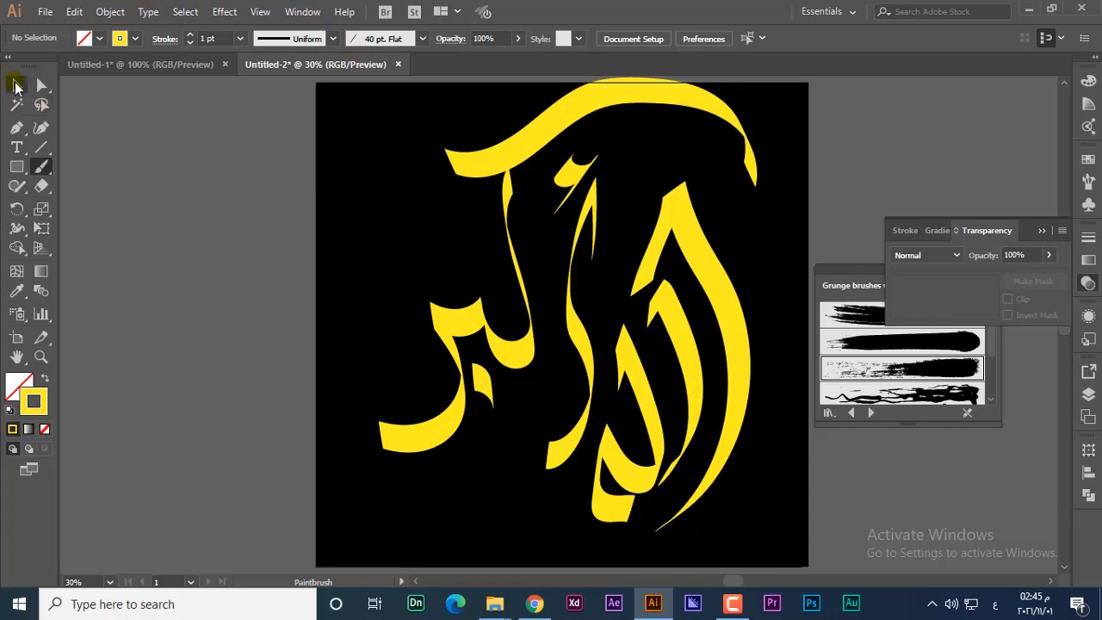
Select all the yellow calligraphy strokes and delete them
left_click(14, 85)
key("ctrl+a")
key("Delete")
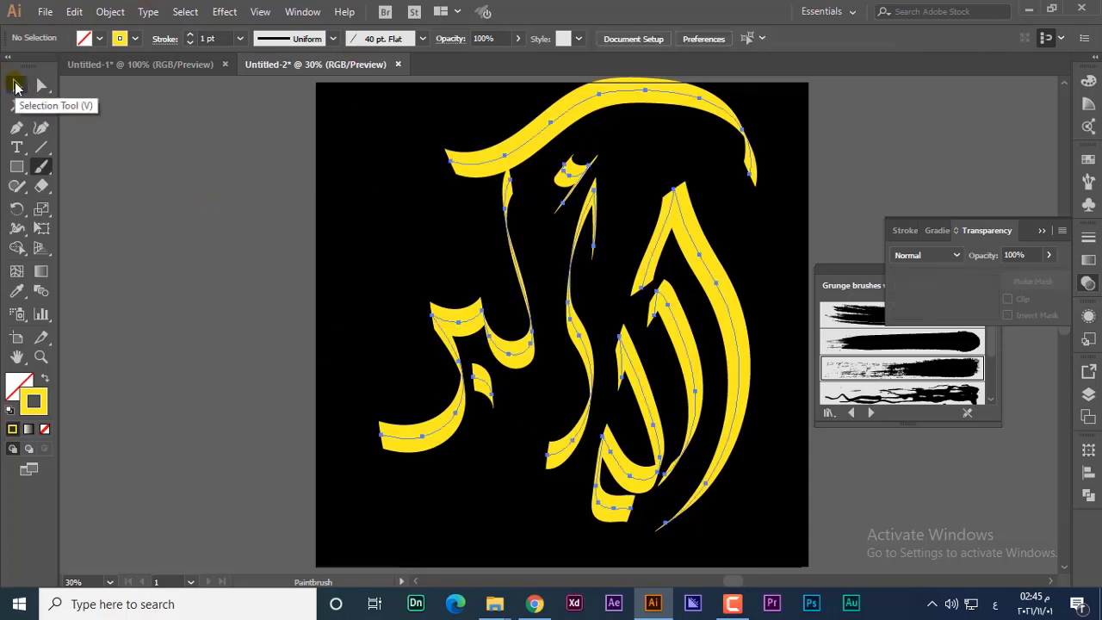
Add the point text "الرحمن" near the middle of the black artboard using right-to-left type
left_click(14, 149)
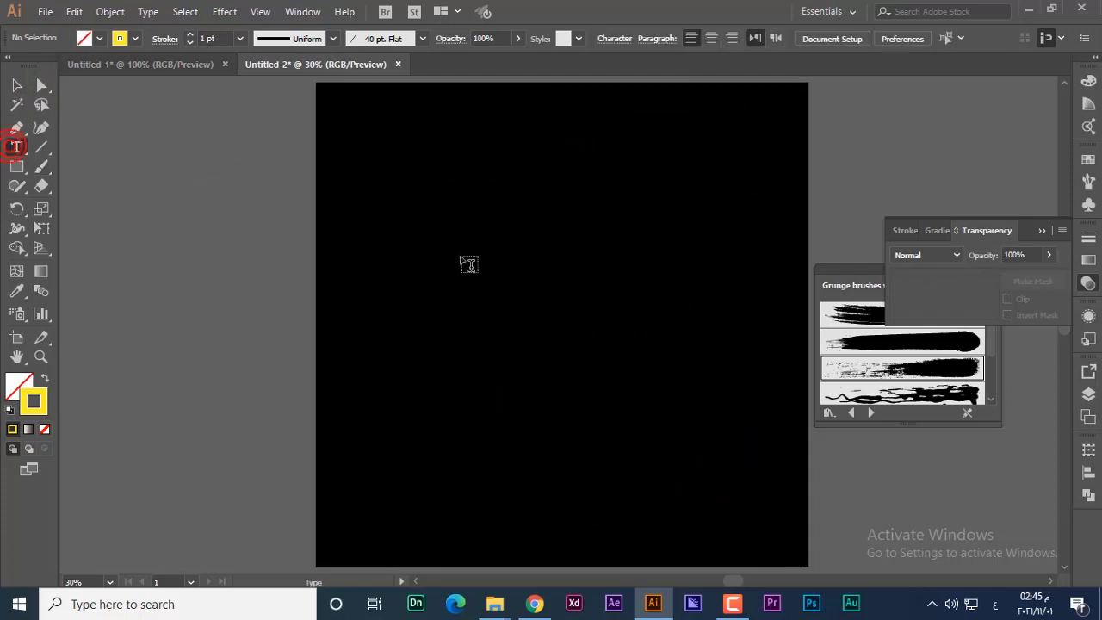
left_click_drag(18, 151, 83, 153)
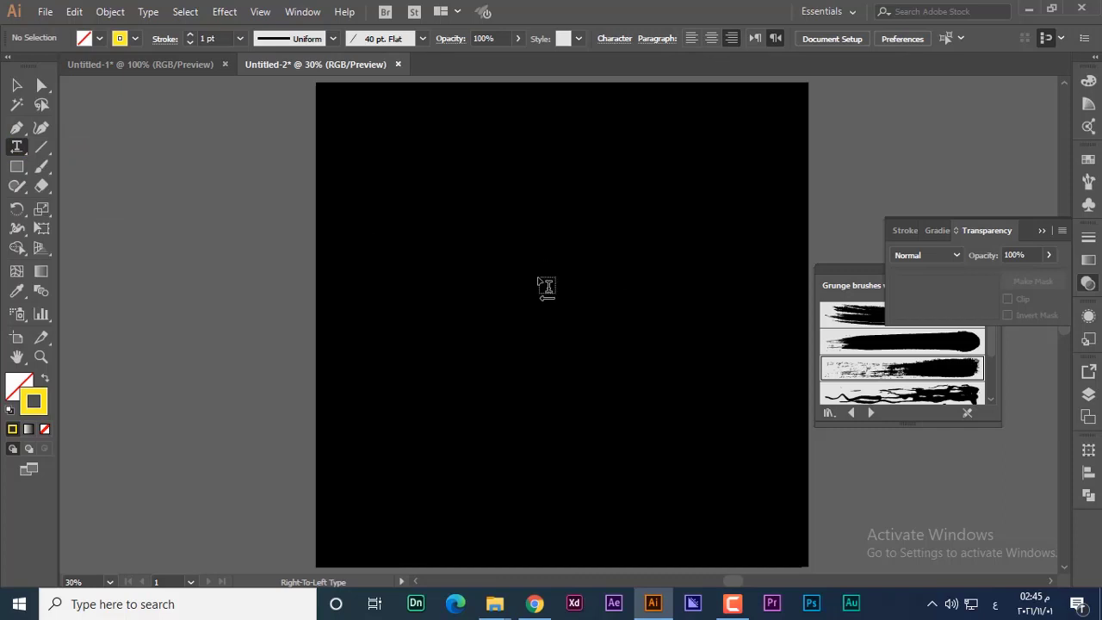
left_click(536, 296)
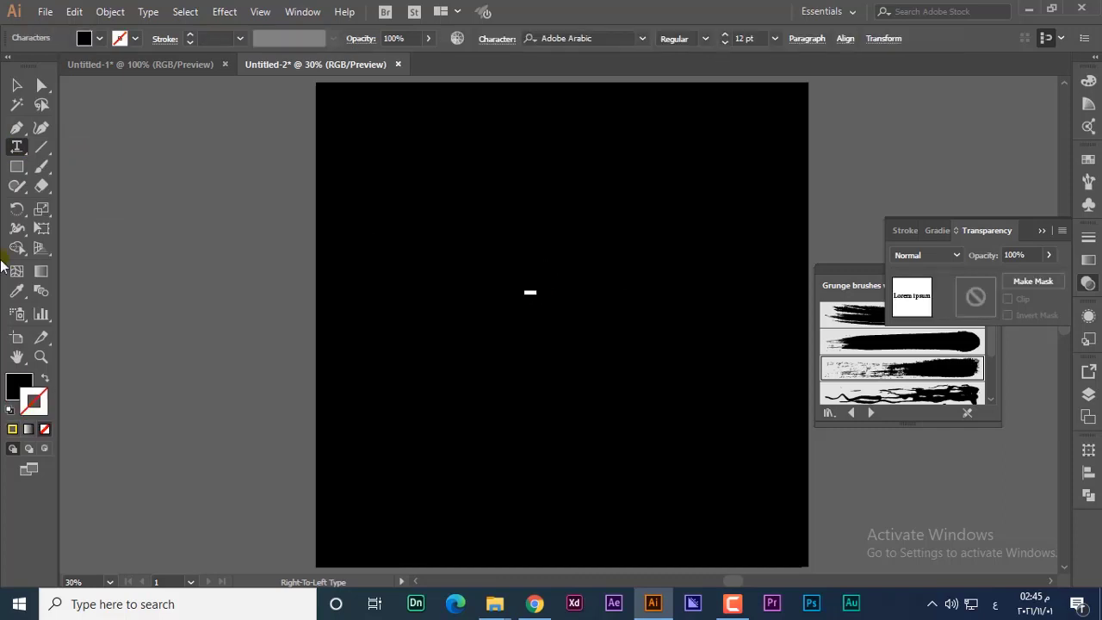
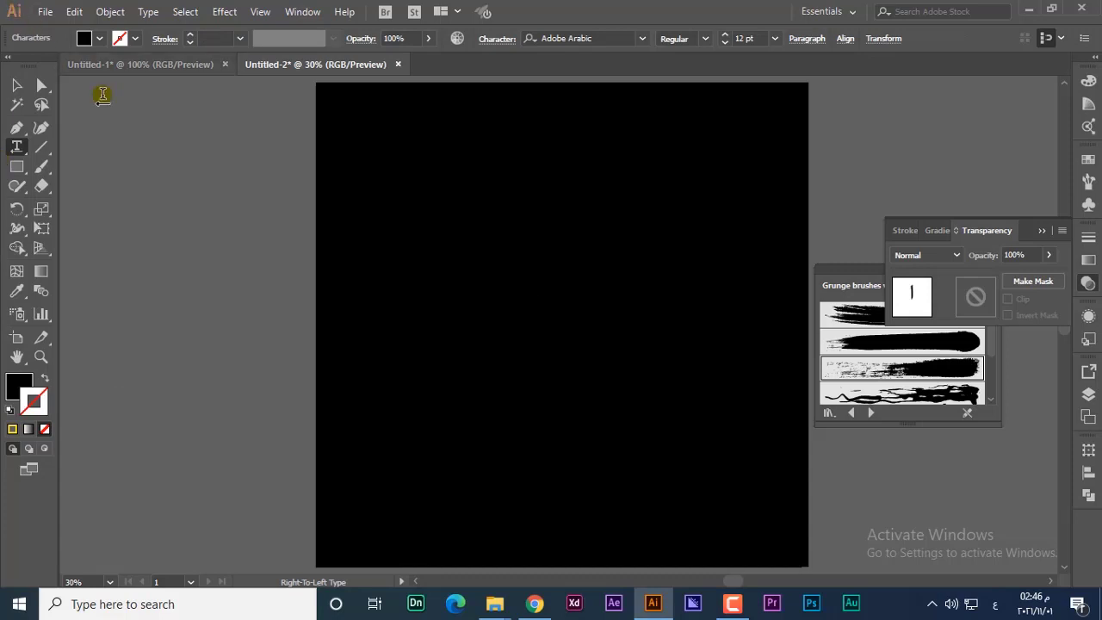
type("الرحمن")
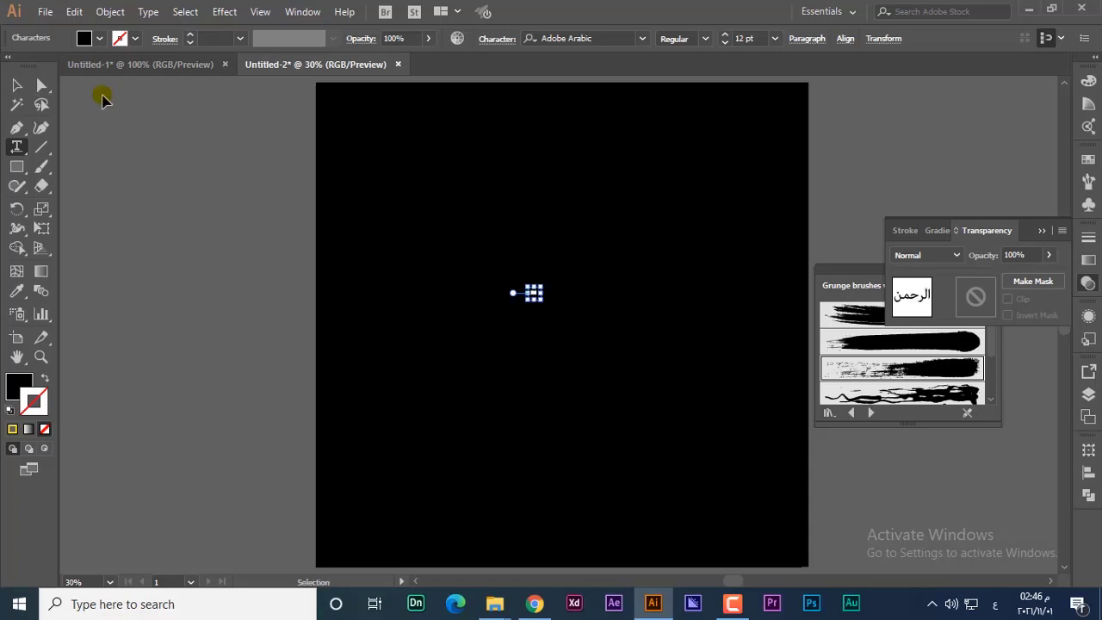
Set the fill colour of the "الرحمن" text to white
left_click(100, 38)
left_click(32, 65)
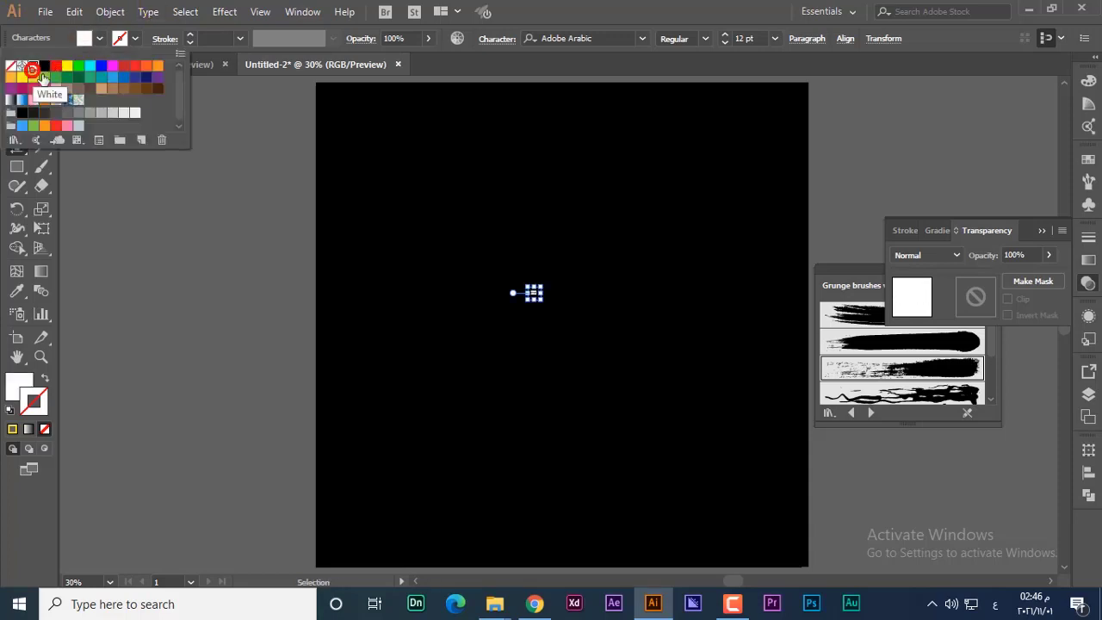
left_click(165, 235)
left_click(165, 235)
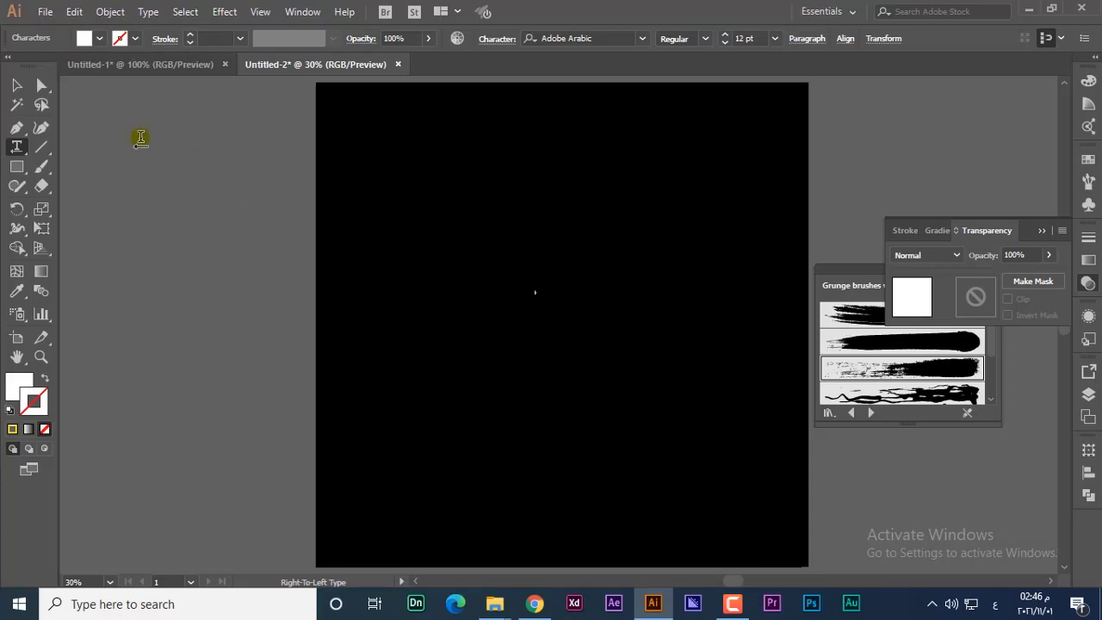
key("ctrl+a")
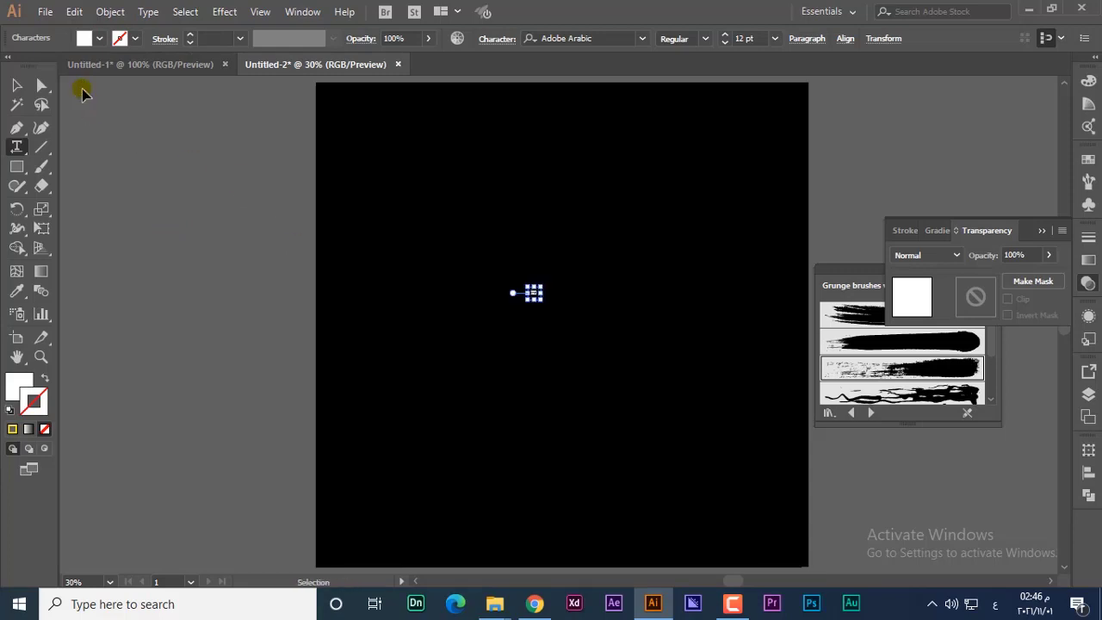
Enlarge the "الرحمن" text to about 408 pt and shift it slightly down and to the left
left_click(15, 85)
left_click(540, 301)
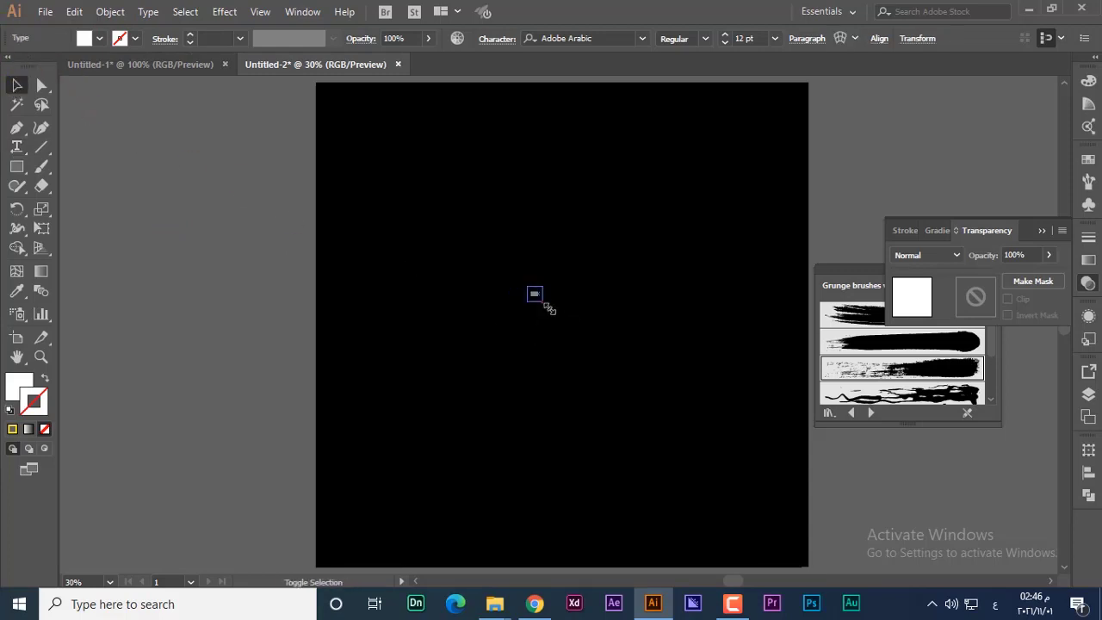
left_click_drag(544, 305, 757, 500)
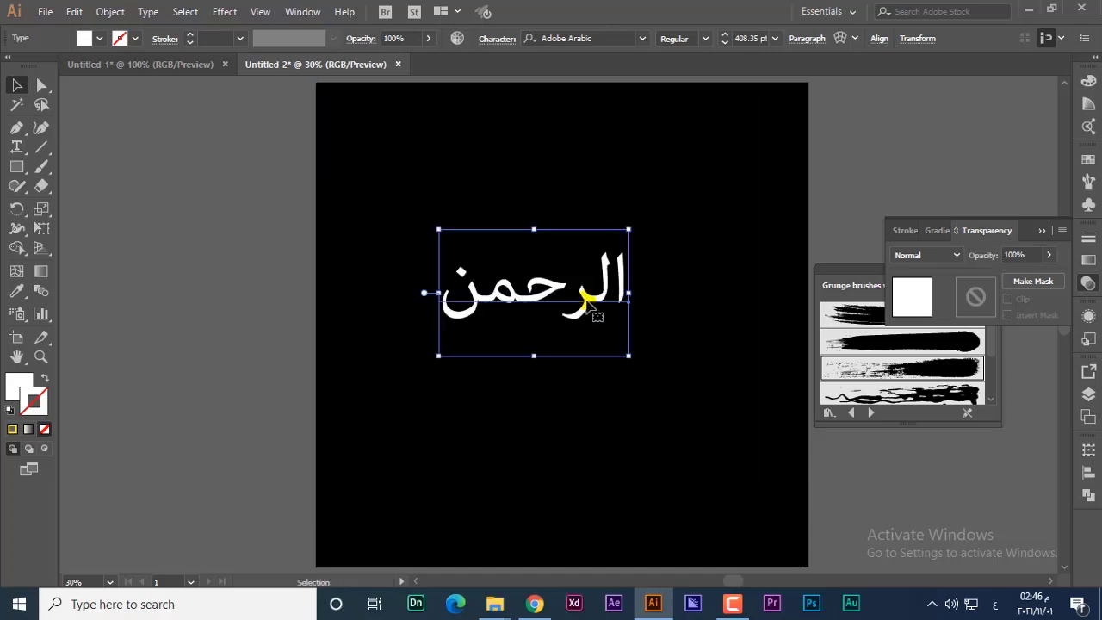
mouse_move(586, 297)
left_mouse_down()
mouse_move(658, 306)
mouse_move(569, 310)
left_mouse_up()
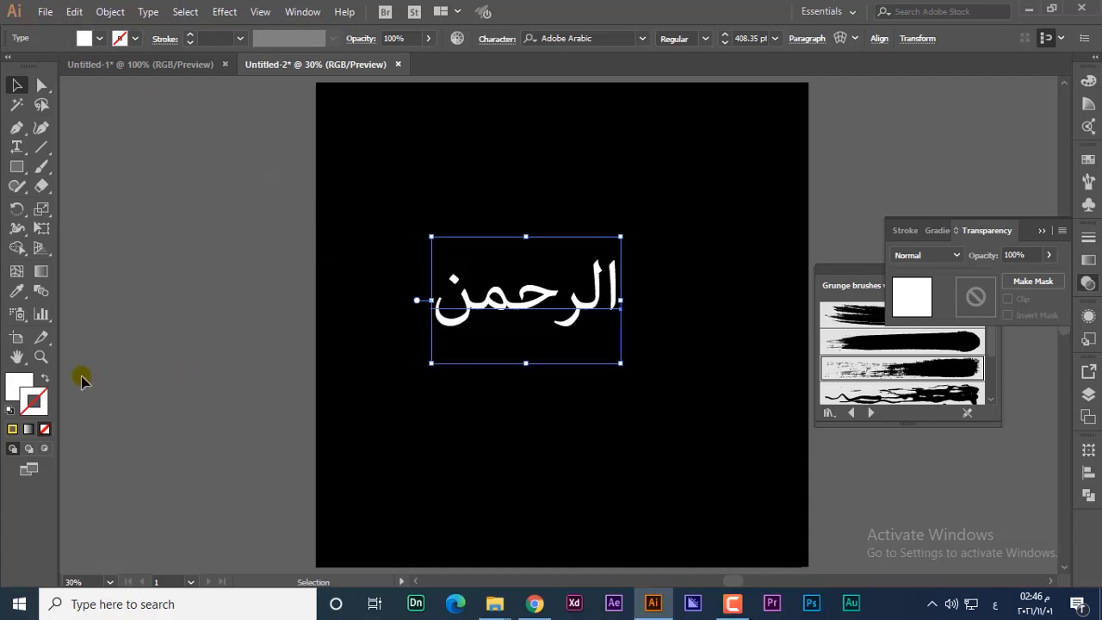
Swap the text's fill and stroke so that it has no fill and a white 1 pt outline
left_click(45, 376)
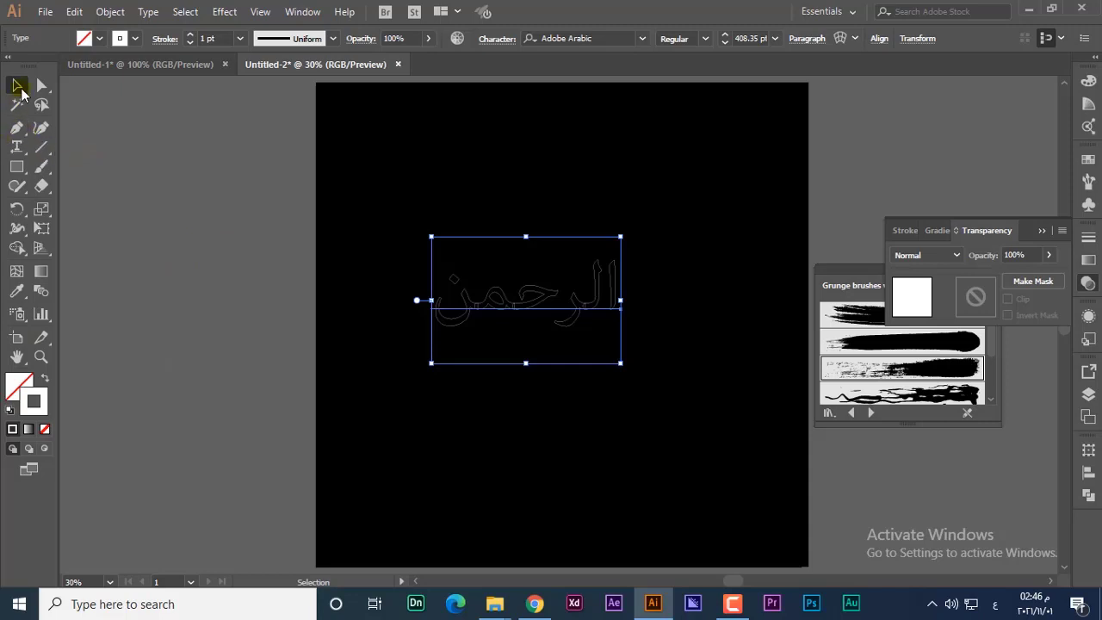
key("ctrl+shift+a")
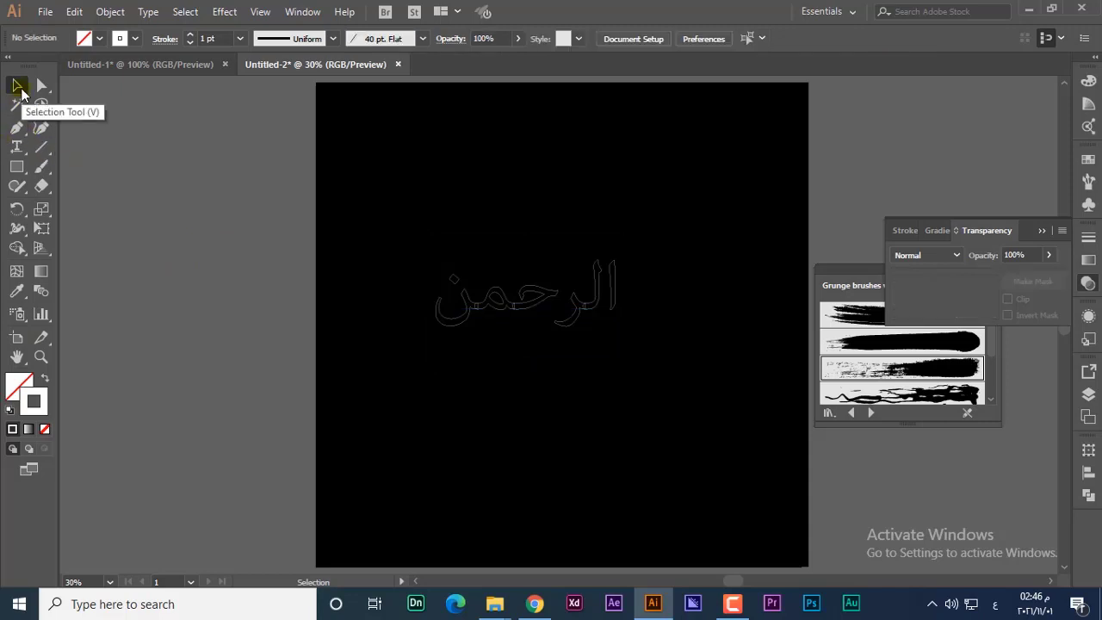
key("ctrl+plus")
key("ctrl+plus")
key("ctrl+plus")
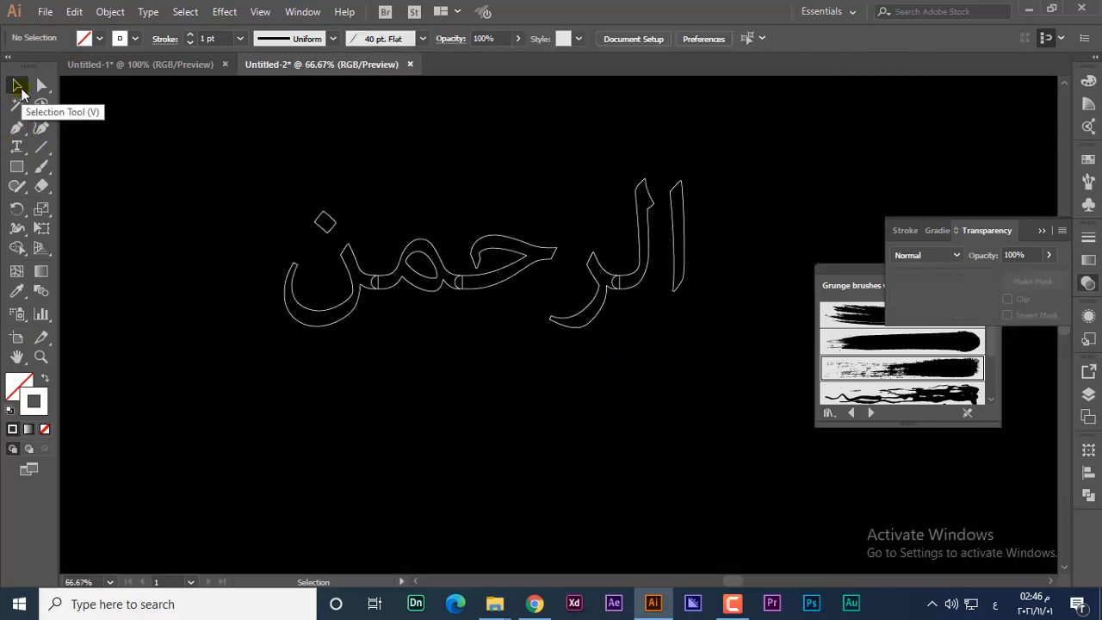
Set the size of the 40 pt. Flat calligraphic brush to 15 pt for use with the Paintbrush
left_click(42, 166)
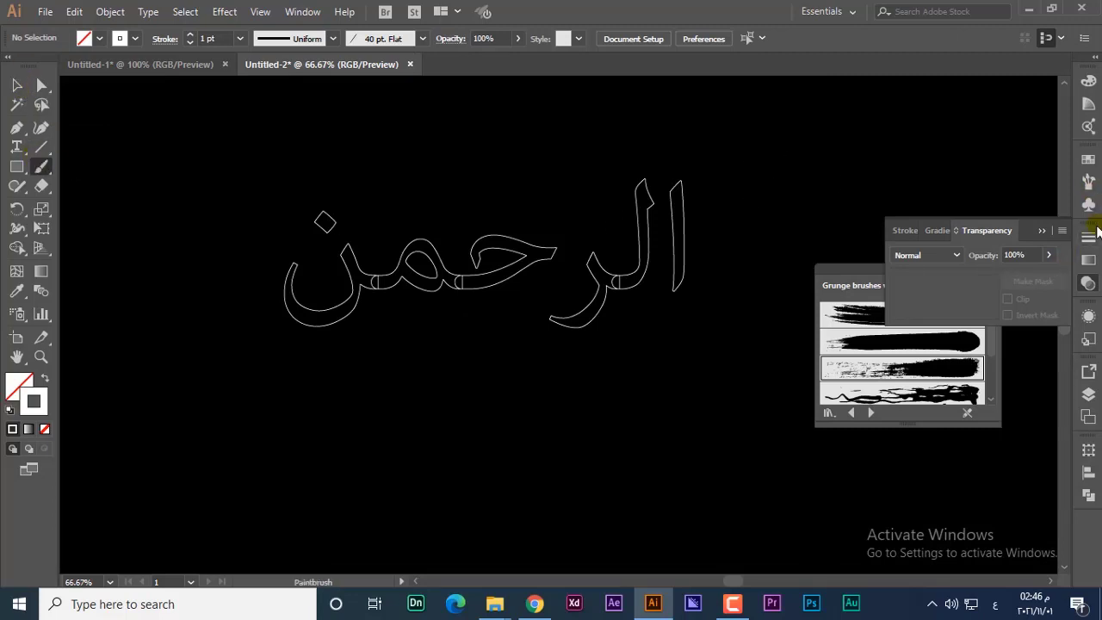
left_click(1088, 182)
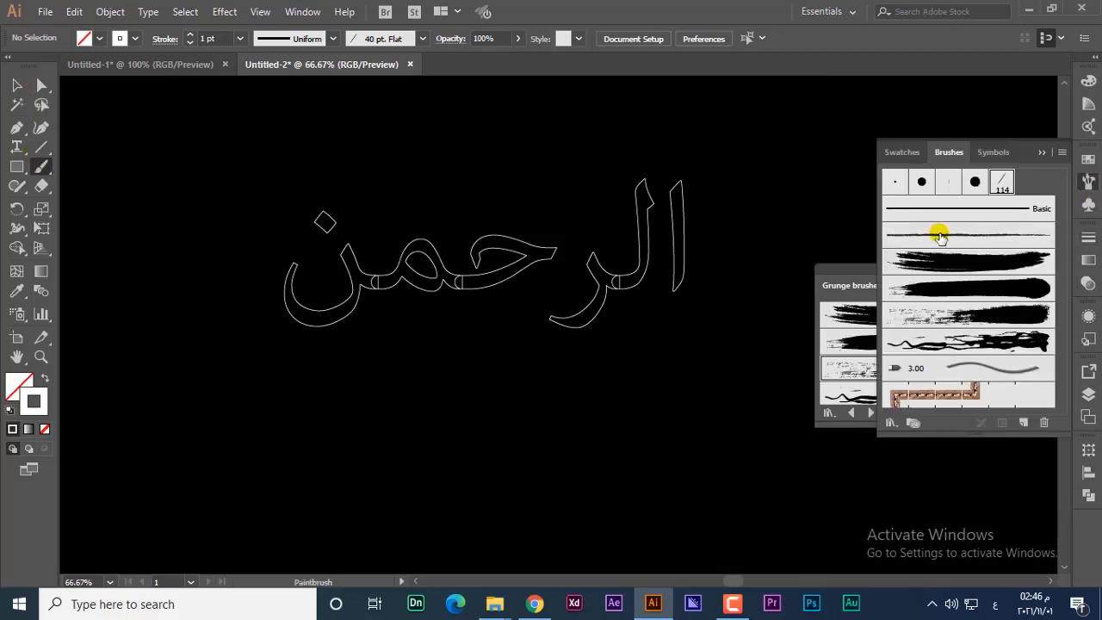
double_click(998, 181)
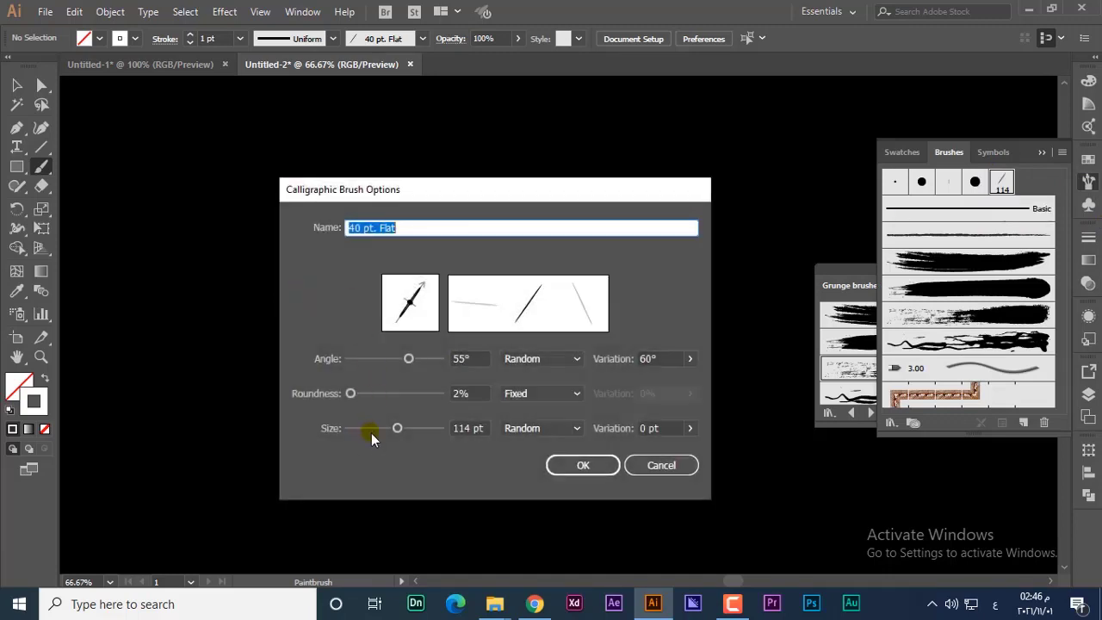
left_click_drag(371, 432, 356, 426)
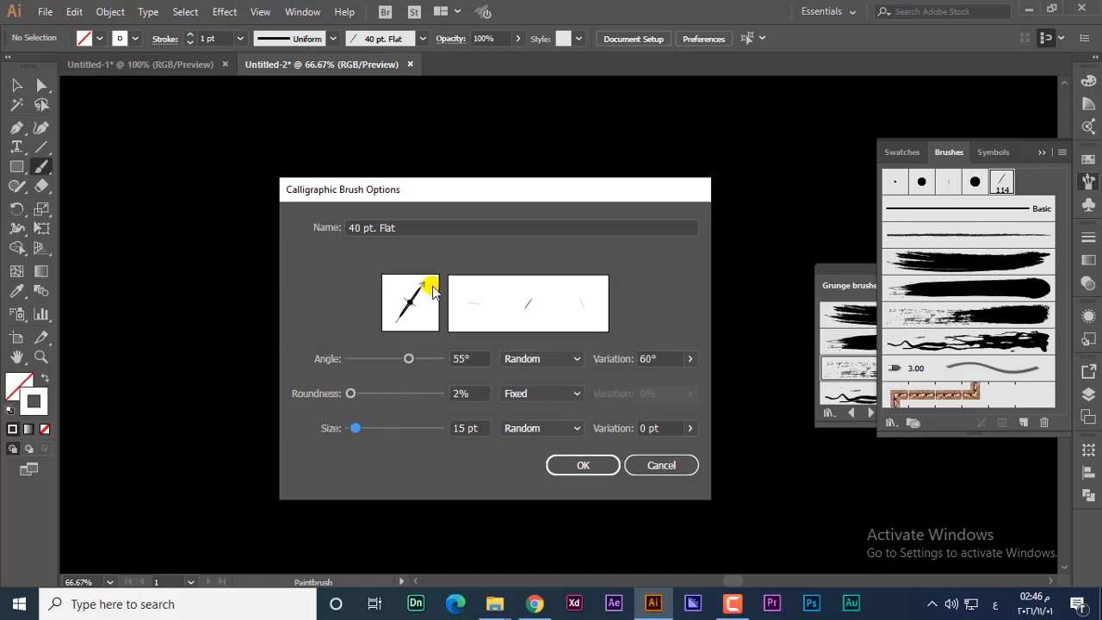
left_click(572, 468)
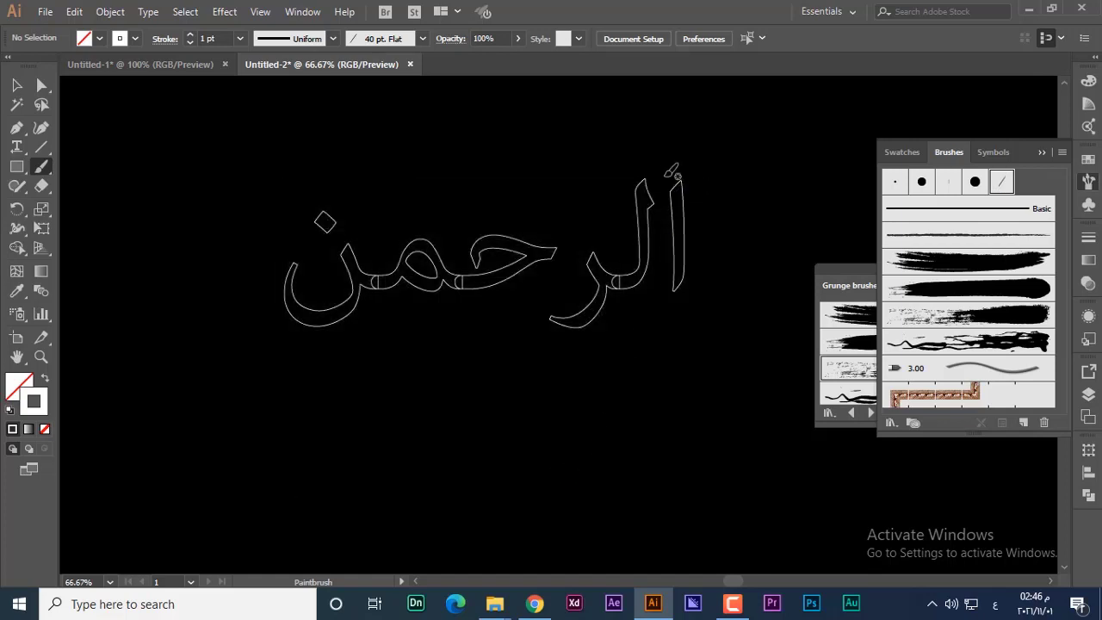
key("ctrl+z")
Set the 40 pt. Flat calligraphic brush to an angle of 36° and a size of 47 pt
double_click(1002, 183)
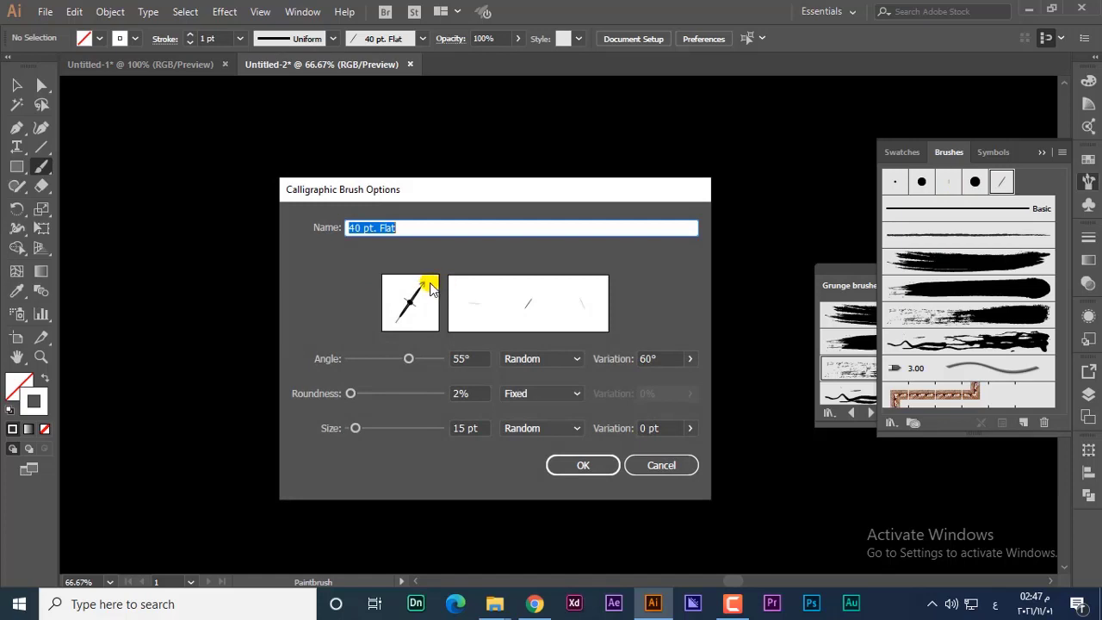
left_click_drag(424, 282, 428, 294)
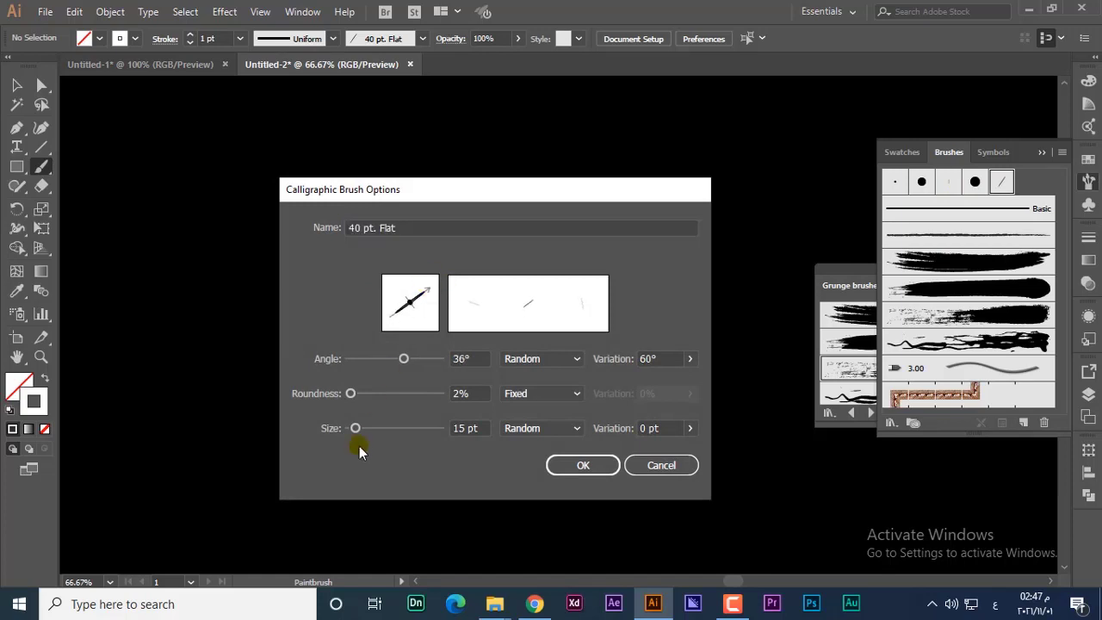
left_click_drag(356, 430, 370, 428)
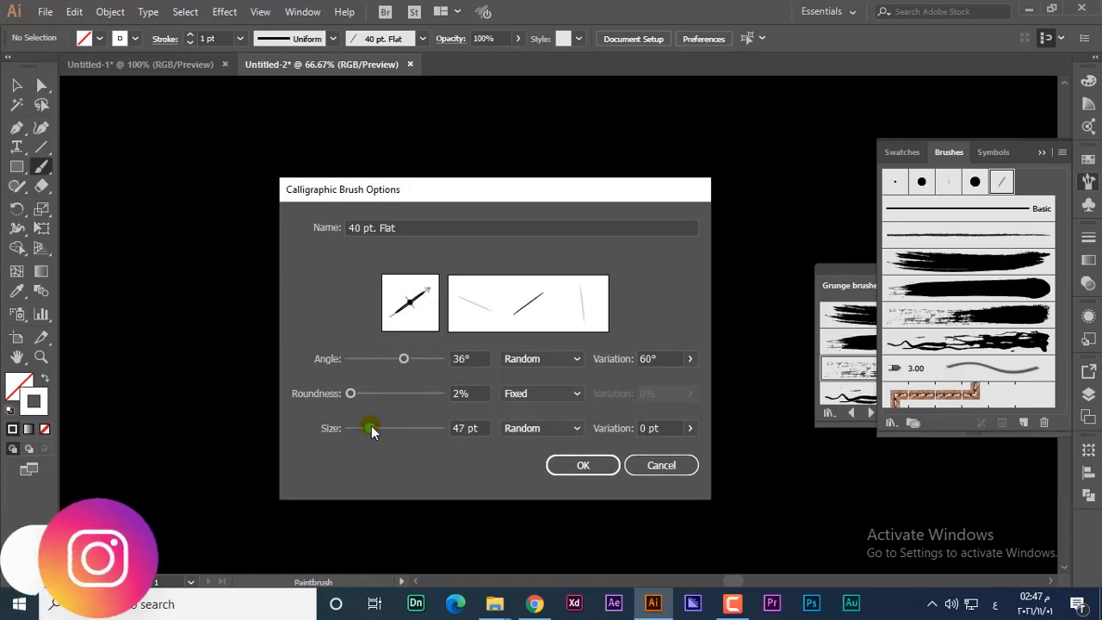
left_click(578, 465)
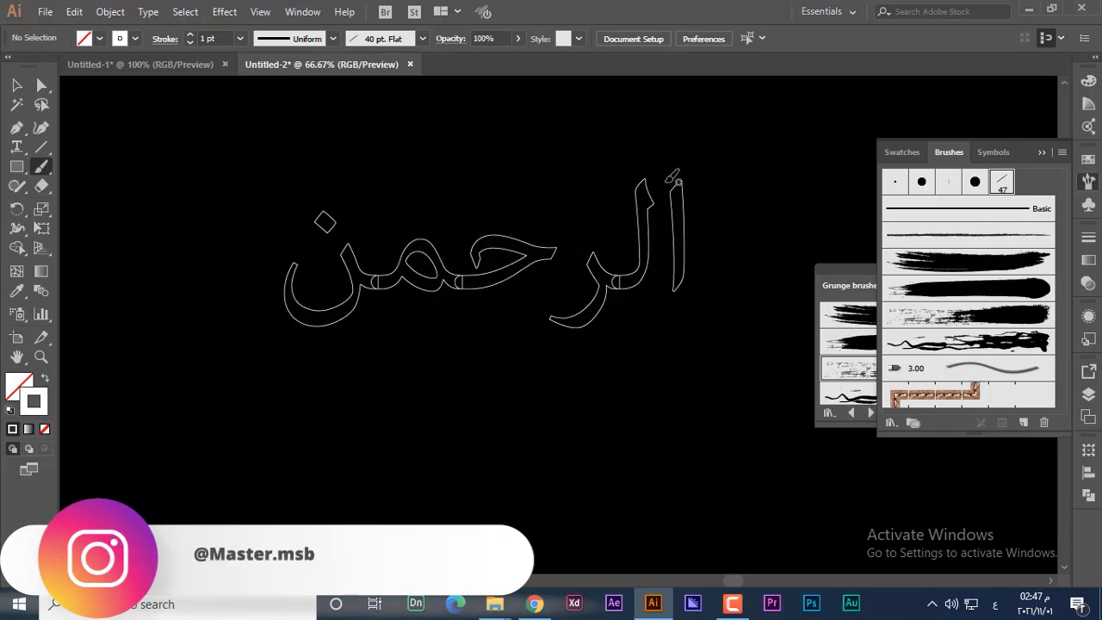
Paint white calligraphic strokes over the outlined word "الرحمن", tracing its letters from right to left
left_click_drag(680, 188, 695, 205)
left_click_drag(699, 247, 676, 318)
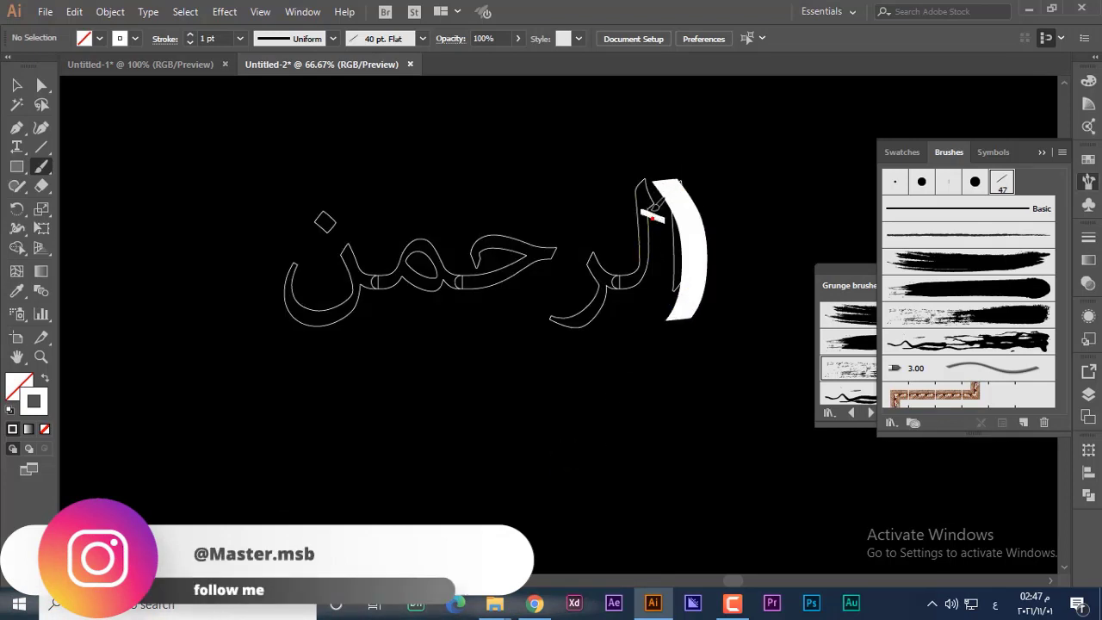
mouse_move(647, 213)
left_mouse_down()
mouse_move(646, 178)
mouse_move(645, 207)
mouse_move(504, 327)
mouse_move(396, 297)
mouse_move(296, 181)
left_mouse_up()
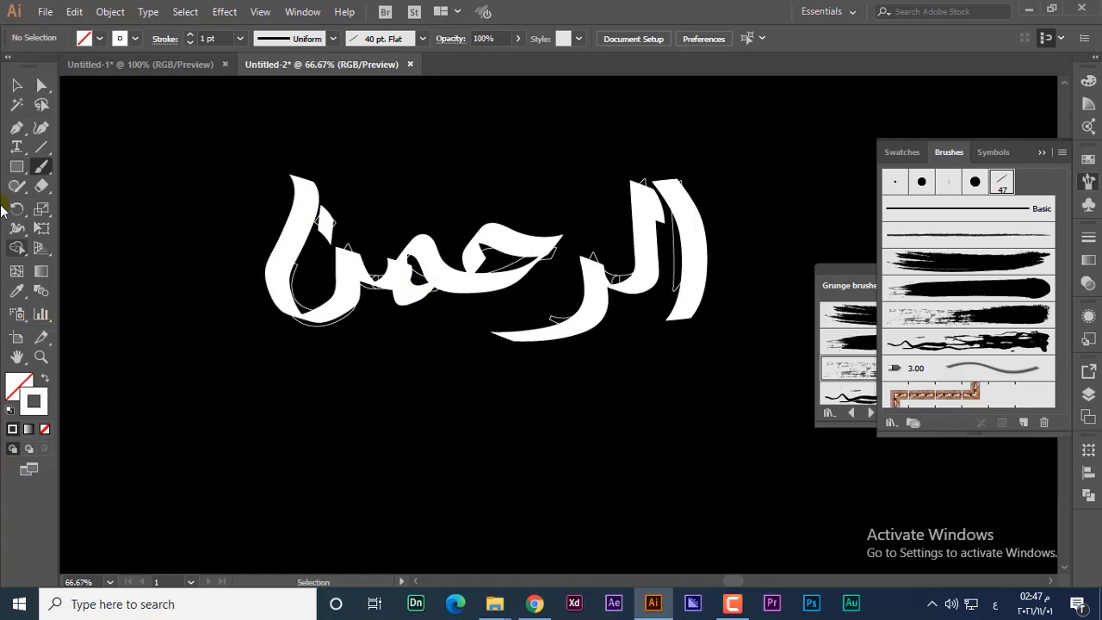
Set the stroke weight of the painted alif at the word's right end to 3 pt
left_click(16, 84)
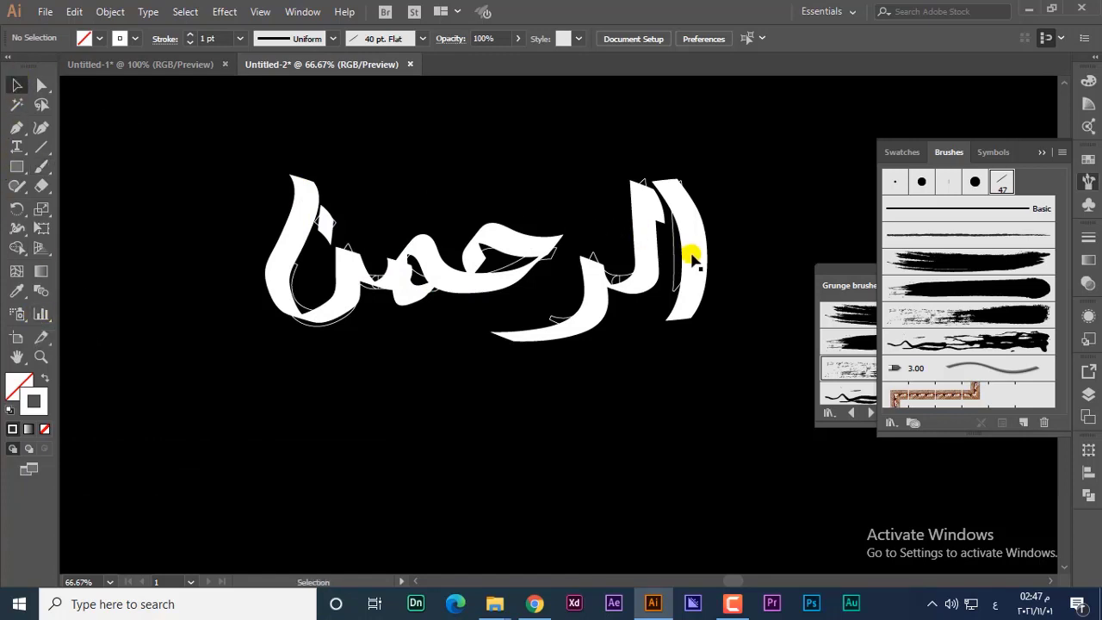
left_click(693, 255)
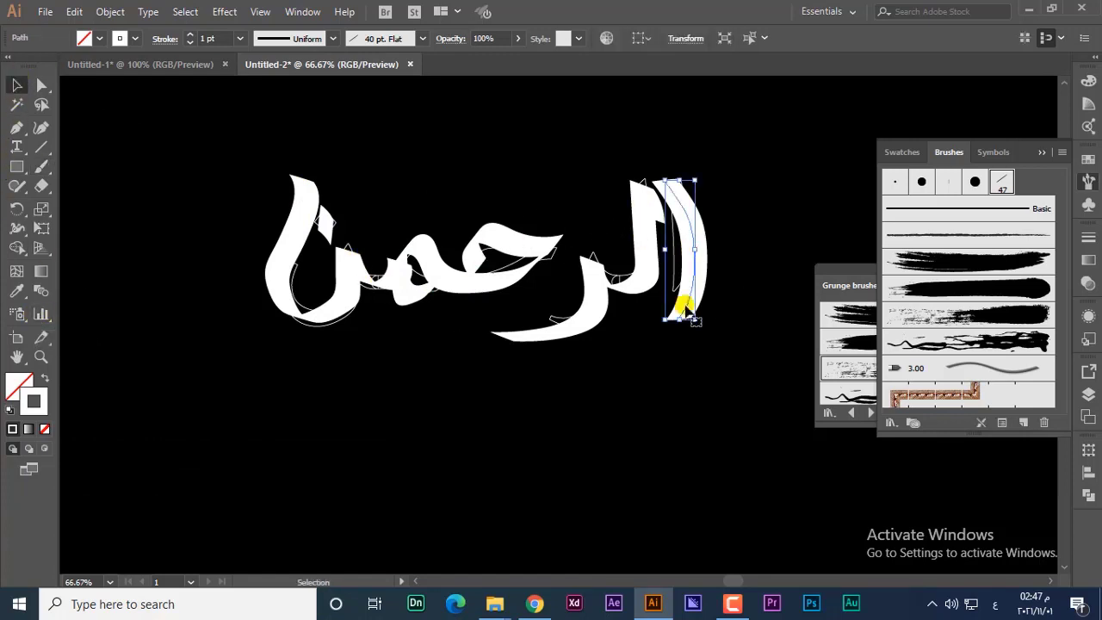
left_click(191, 35)
left_click(190, 35)
left_click(190, 35)
left_click(190, 35)
left_click(190, 42)
Give the painted alif an elliptical width profile, round cap and corner, and a stroke weight of 0.75 pt
left_click(333, 38)
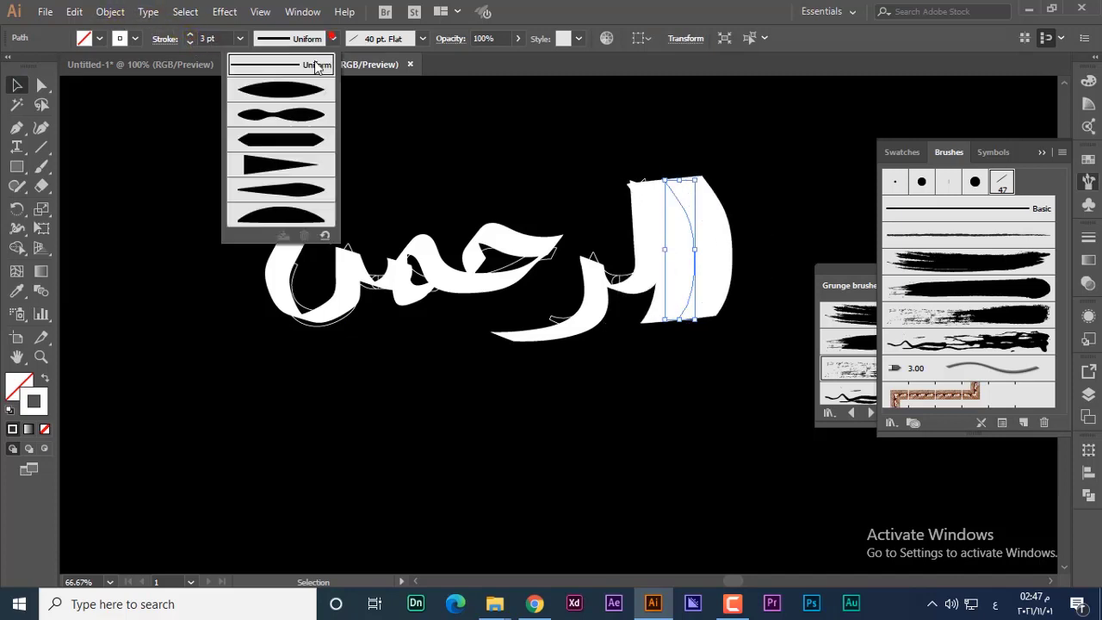
left_click(190, 42)
left_click(164, 39)
left_click(81, 79)
left_click(81, 101)
left_click(132, 286)
left_click(86, 334)
left_click(91, 210)
left_click(698, 323)
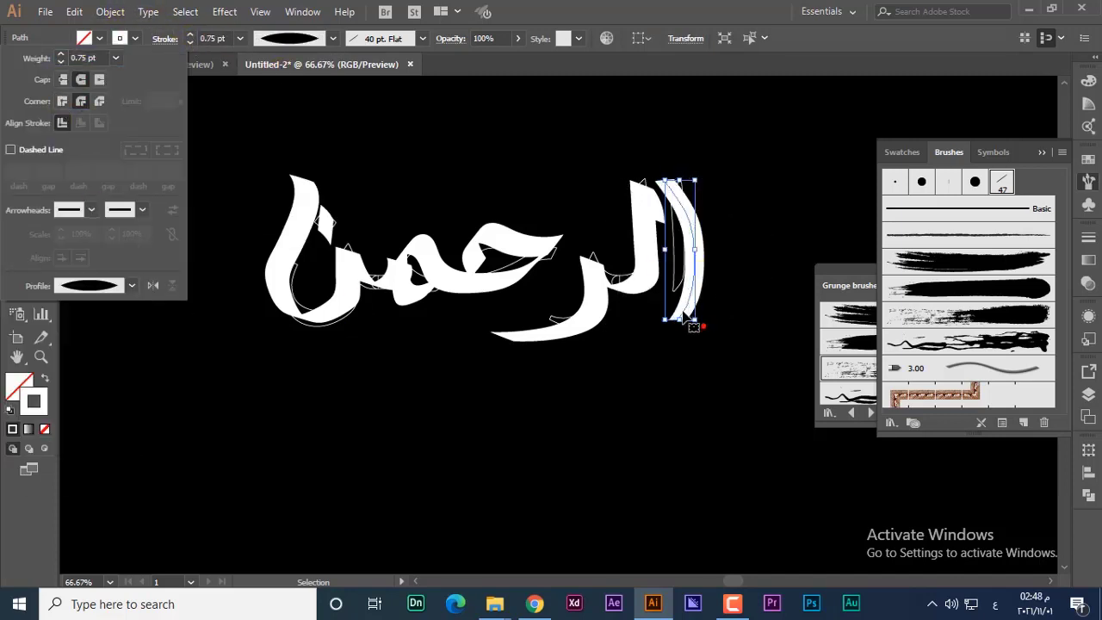
left_click(679, 327)
left_click(641, 362)
left_click(699, 303)
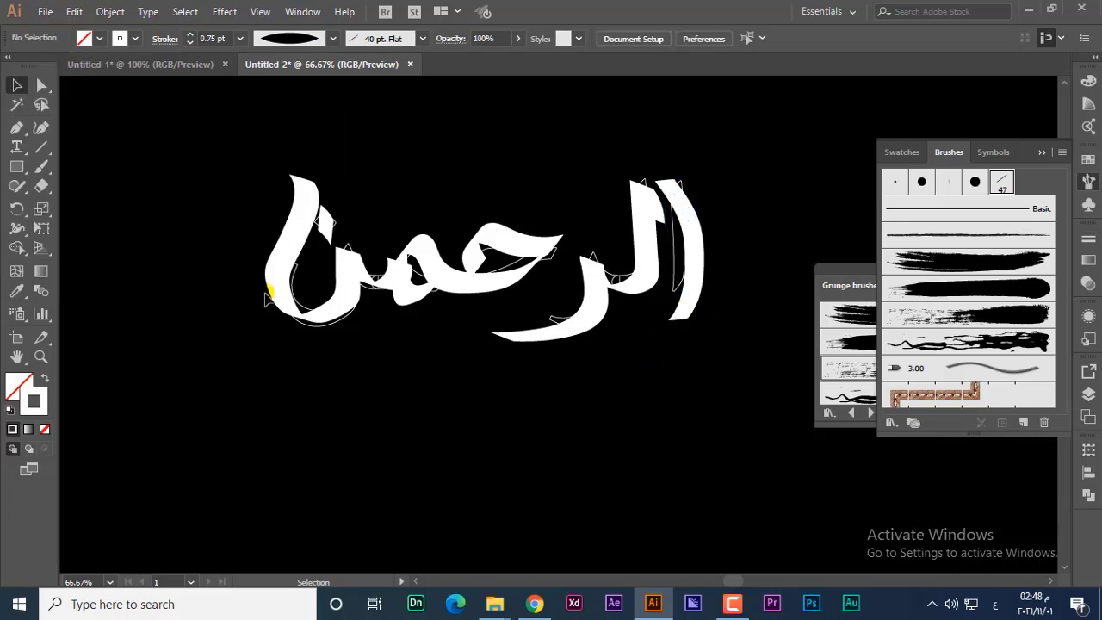
Delete all the painted strokes over the word one by one, keeping the outlined text
left_click(686, 249)
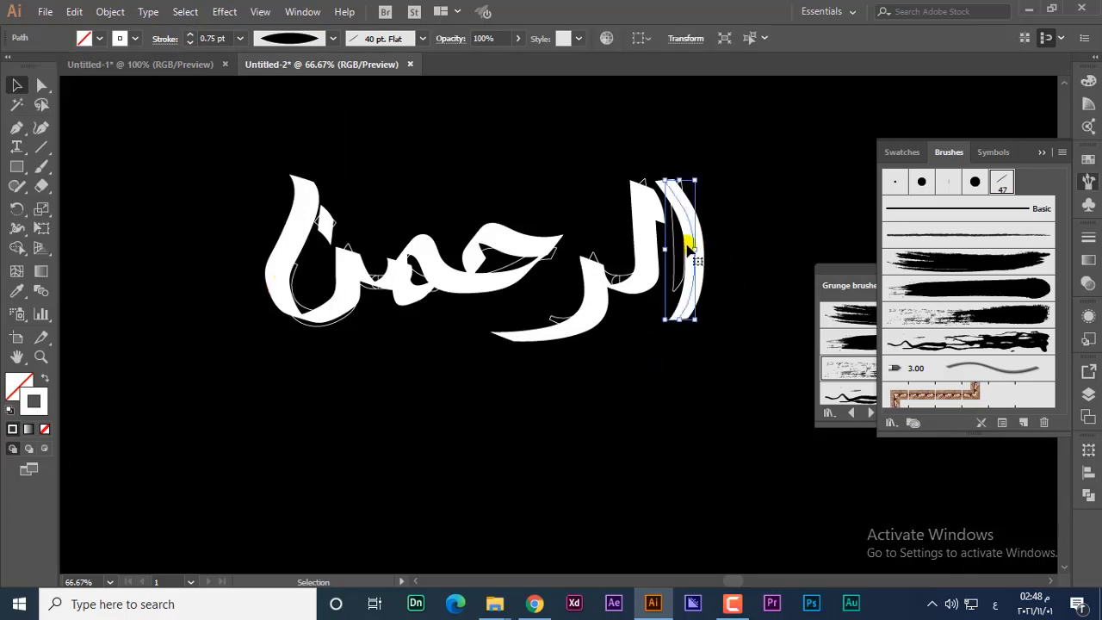
key("Delete")
left_click(652, 235)
key("Delete")
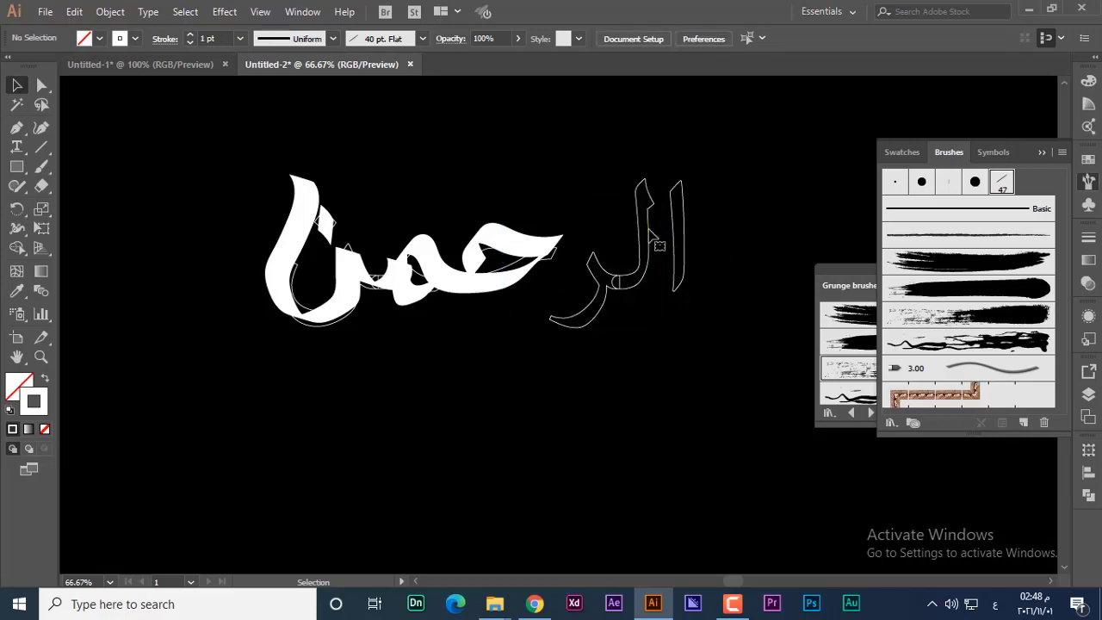
left_click(468, 258)
key("Delete")
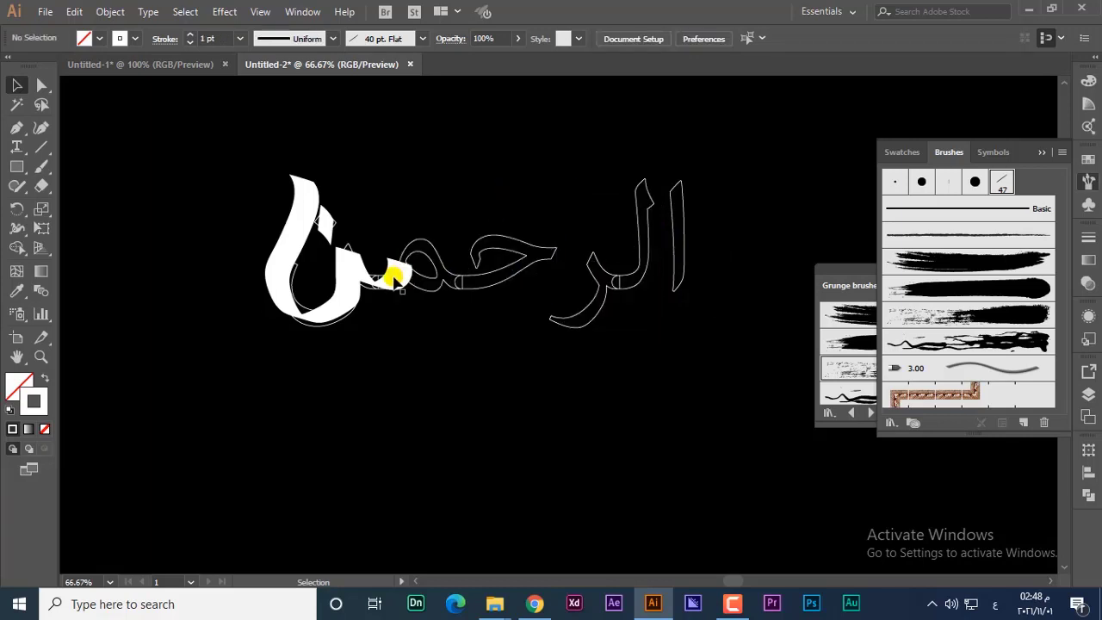
left_click(396, 280)
key("Delete")
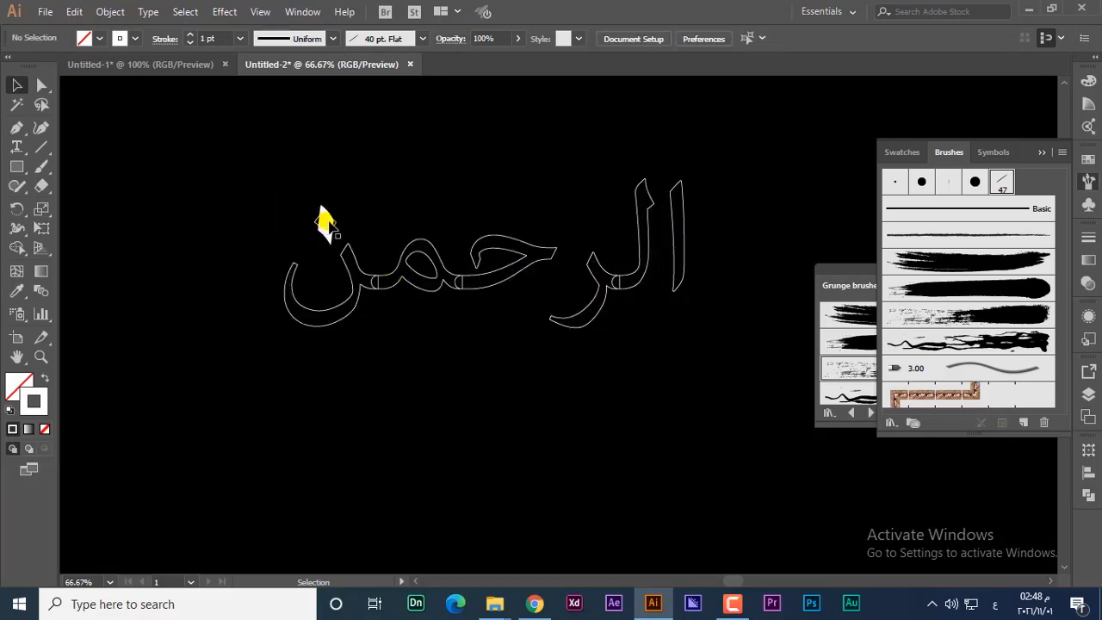
left_click(324, 221)
key("Delete")
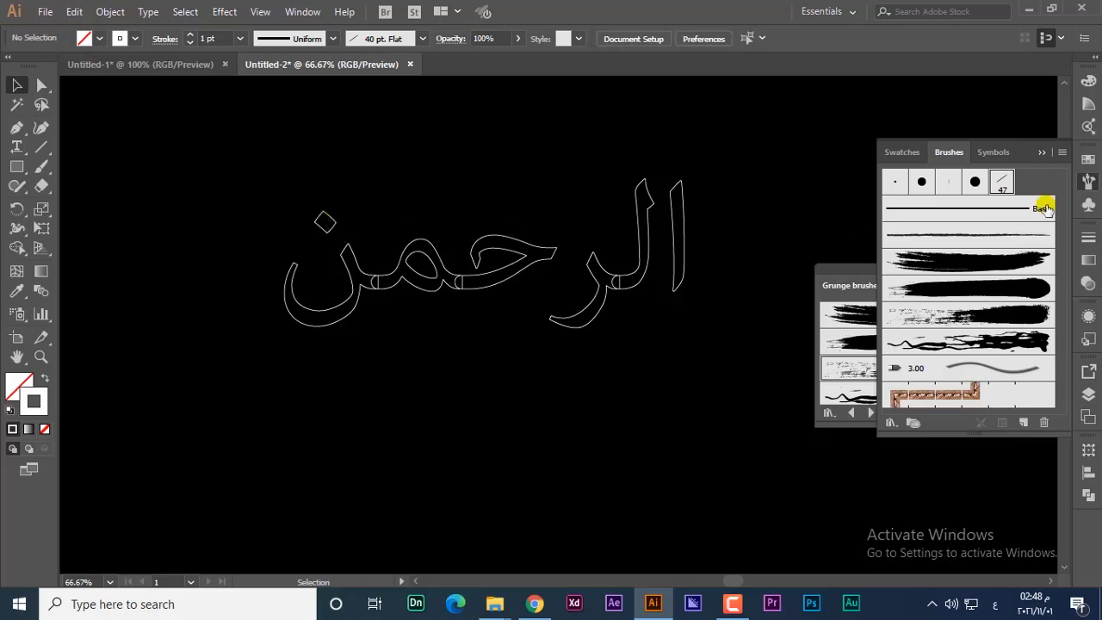
Steepen the nib angle of the 40 pt. Flat calligraphic brush and slightly increase its roundness
double_click(1001, 181)
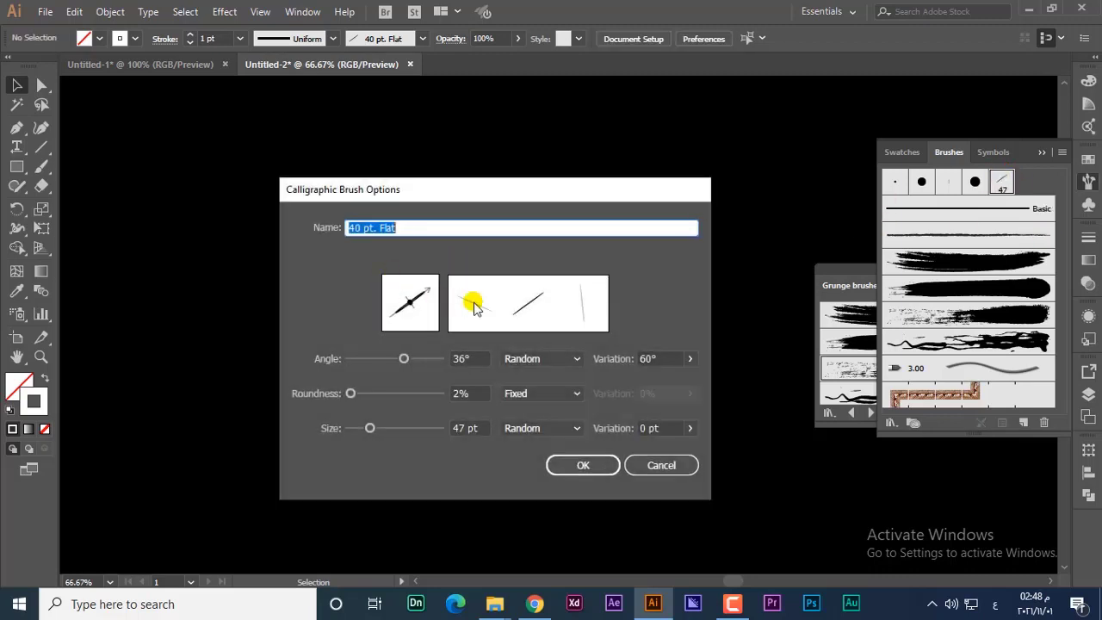
mouse_move(400, 308)
left_mouse_down()
mouse_move(430, 283)
mouse_move(401, 288)
mouse_move(413, 284)
left_mouse_up()
left_click_drag(350, 393, 361, 388)
key("Return")
Paint white strokes over the outlined word "الرحمن" with the adjusted calligraphic brush, including the dot of the final letter
left_click(43, 168)
left_click_drag(682, 169, 683, 300)
mouse_move(644, 177)
left_mouse_down()
mouse_move(597, 274)
mouse_move(536, 280)
mouse_move(555, 253)
mouse_move(401, 272)
left_mouse_up()
mouse_move(401, 289)
left_mouse_down()
mouse_move(364, 283)
mouse_move(346, 253)
mouse_move(353, 282)
mouse_move(305, 320)
mouse_move(290, 258)
mouse_move(301, 200)
left_mouse_up()
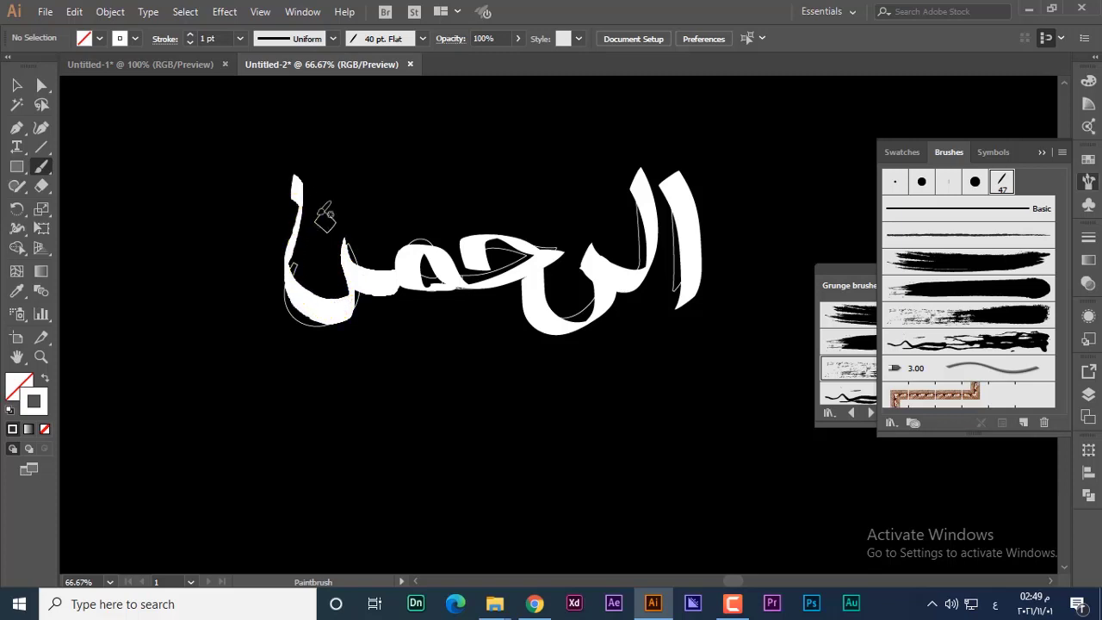
left_click_drag(330, 224, 324, 218)
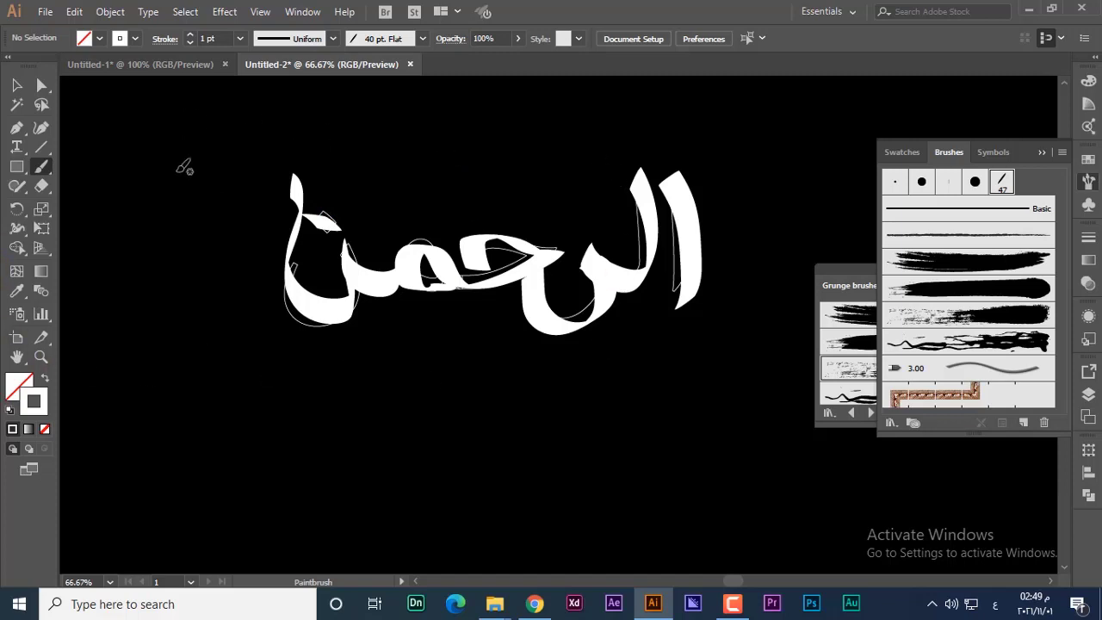
Select all the painted calligraphic strokes over the word and delete them, keeping the outlined text
left_click(18, 88)
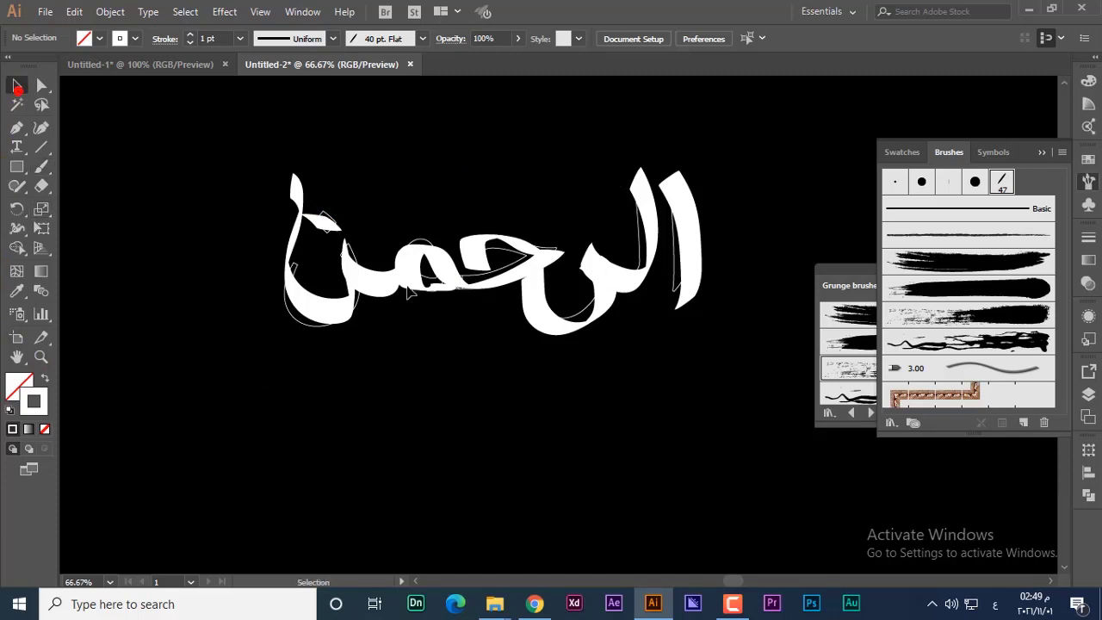
left_click_drag(754, 187, 124, 420)
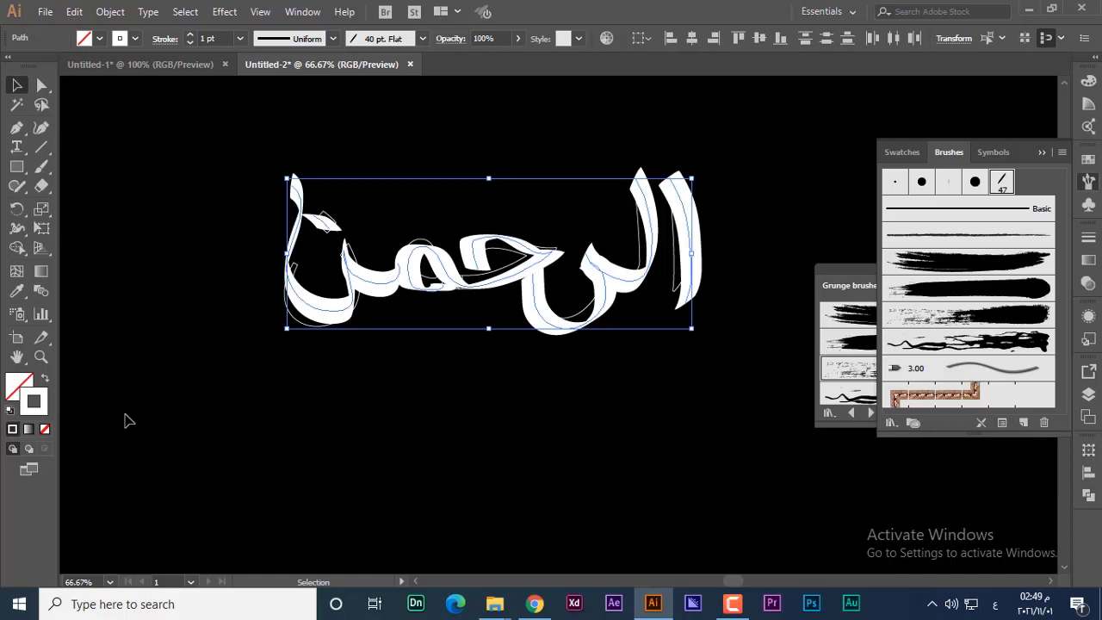
left_click(125, 420)
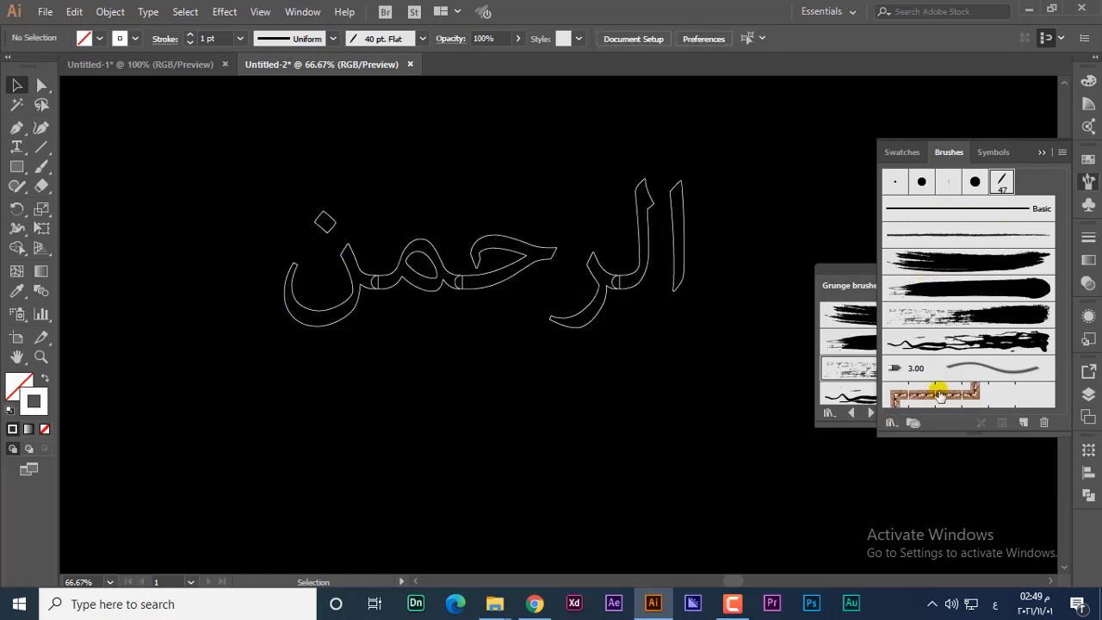
Open the Decorative_Scatter brush library and choose its red triangle 3D Geometric brush
left_click(891, 422)
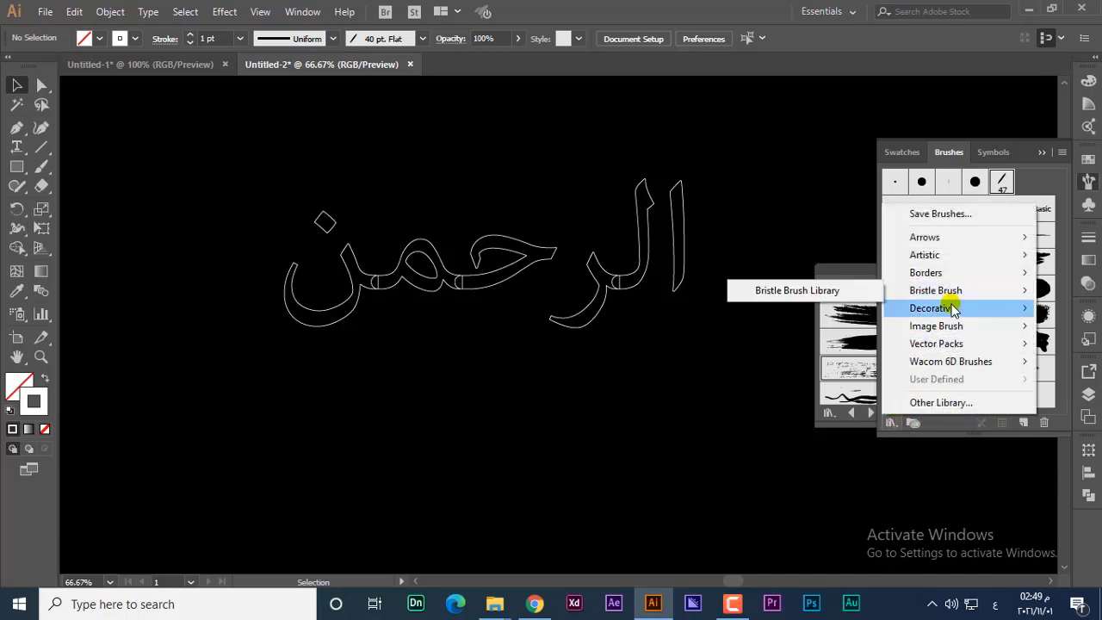
mouse_move(951, 310)
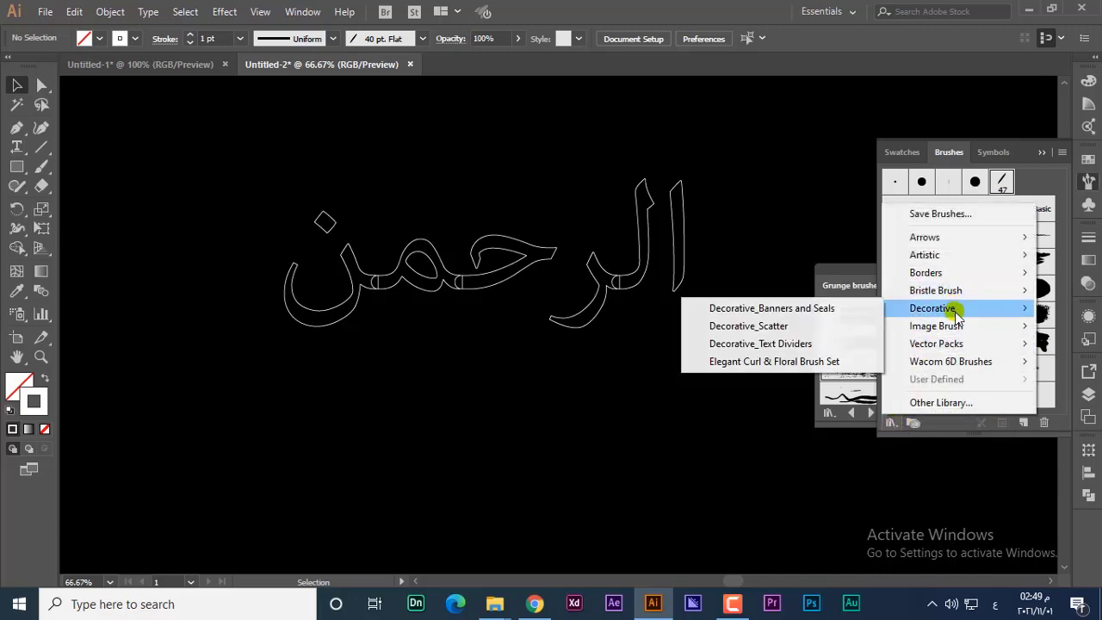
left_click(775, 329)
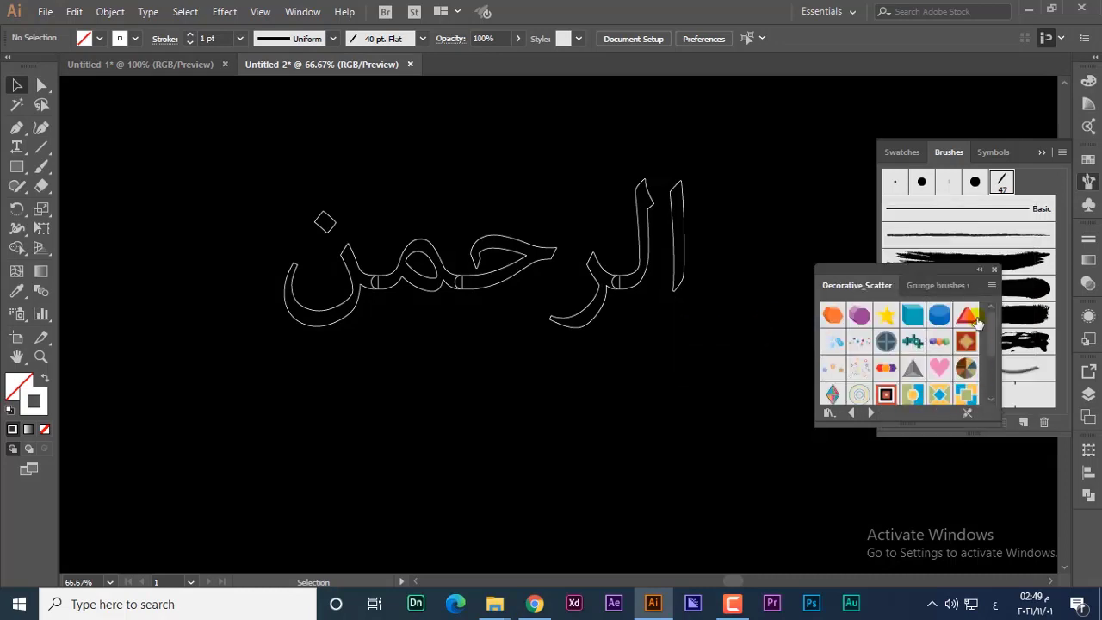
left_click(967, 317)
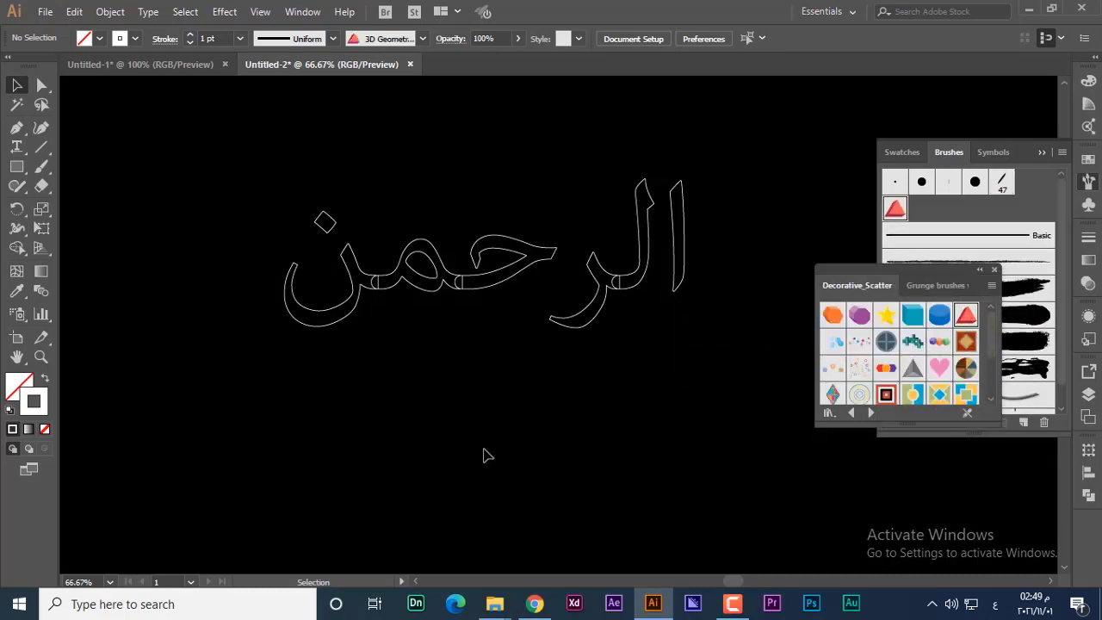
Paint a long curved trail of red triangles below the word, plus triangle strokes over its alif, lam and ra
left_click(41, 167)
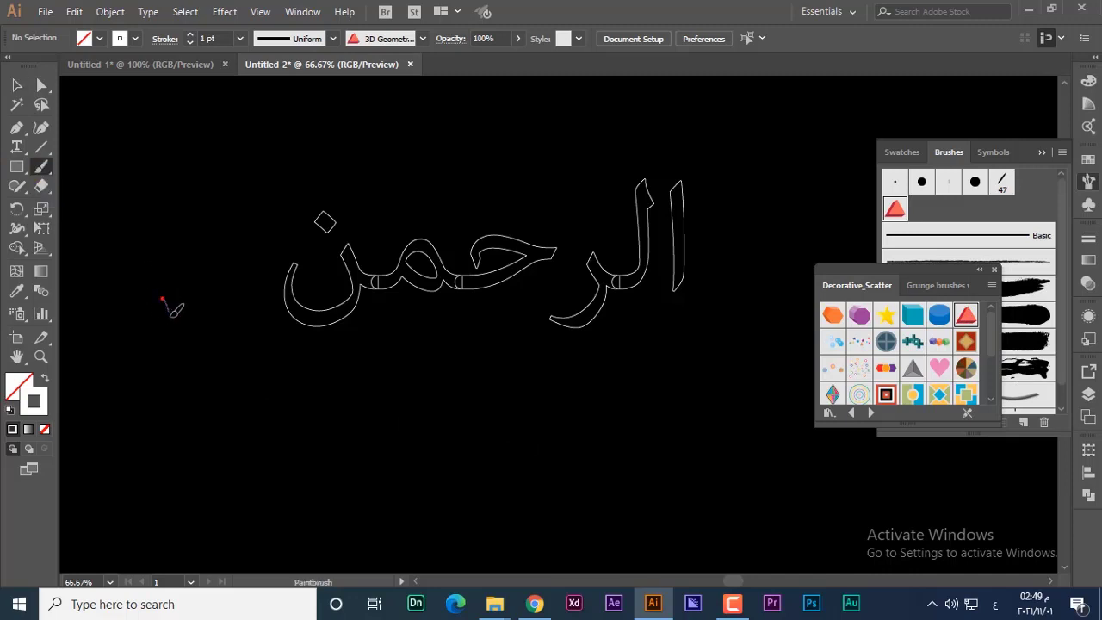
left_click_drag(524, 403, 530, 403)
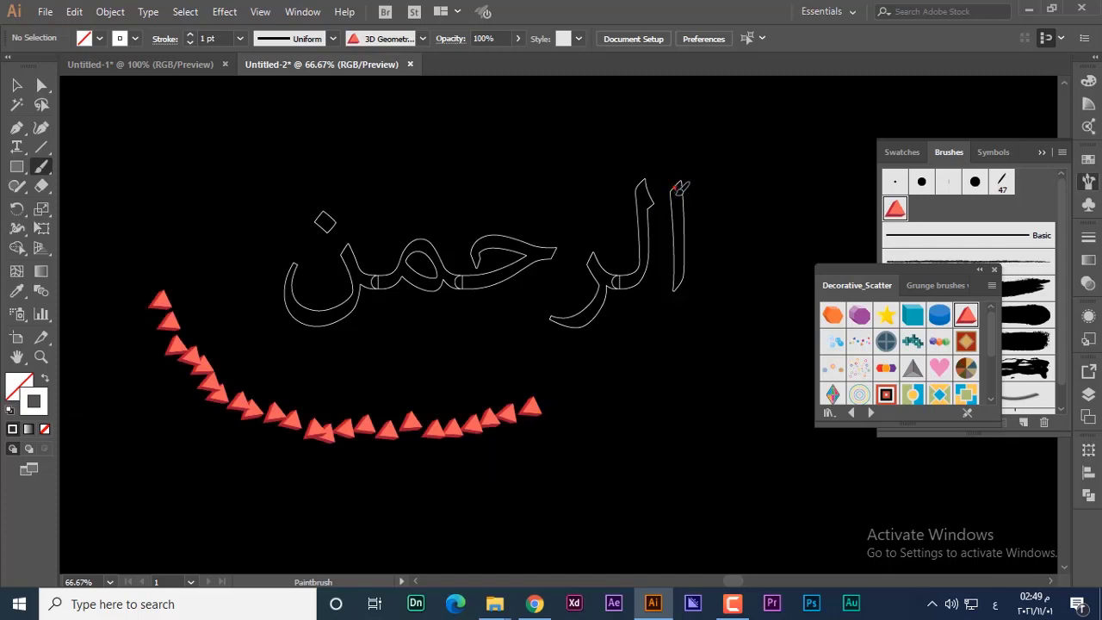
left_click_drag(676, 188, 686, 219)
left_click_drag(675, 288, 675, 289)
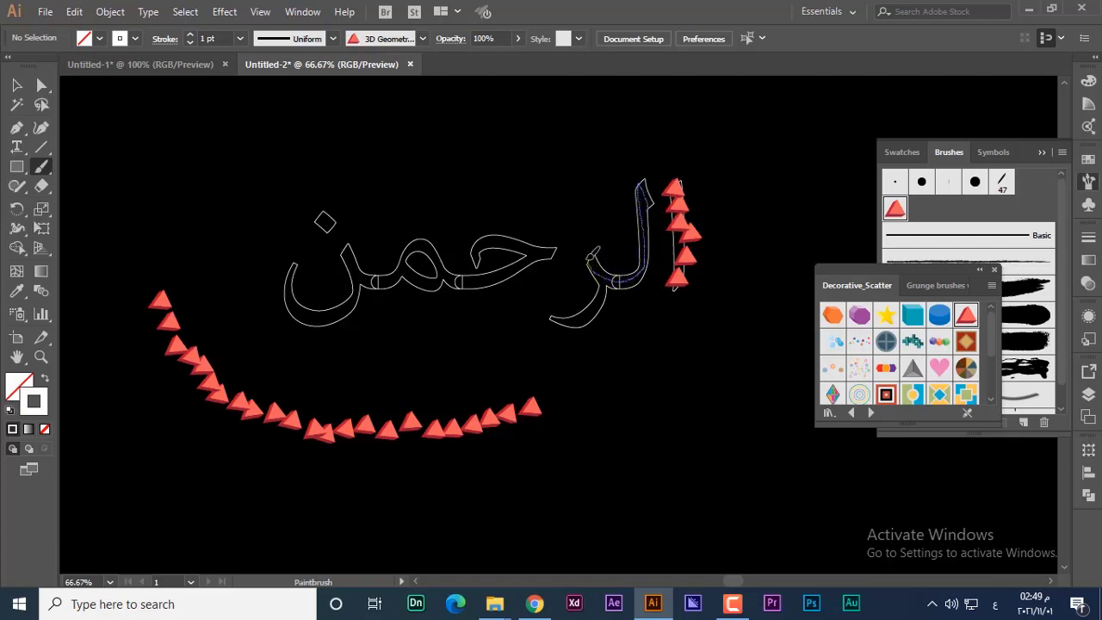
left_click_drag(528, 320, 530, 321)
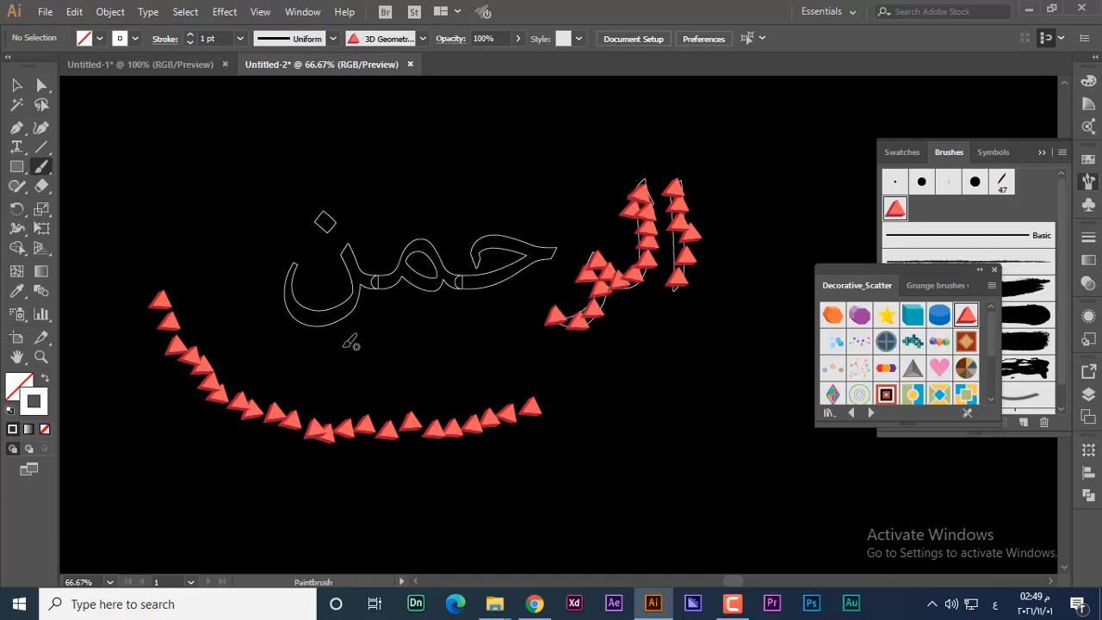
Undo the triangle strokes and the removal of the white calligraphic strokes
key("ctrl+z")
key("ctrl+z")
key("ctrl+z")
key("ctrl+z")
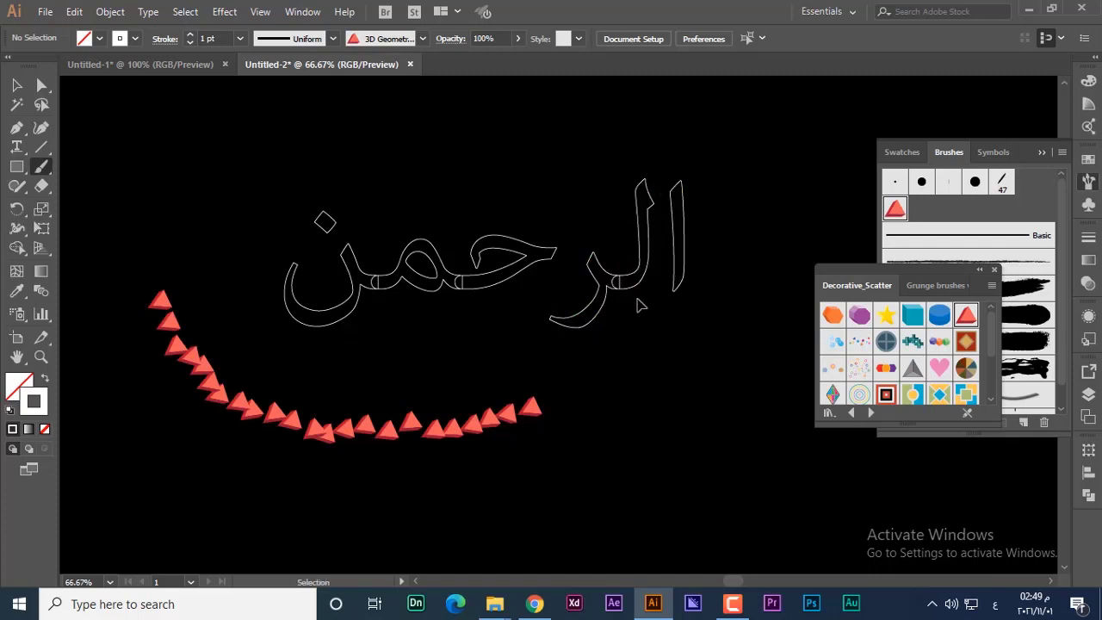
key("ctrl+z")
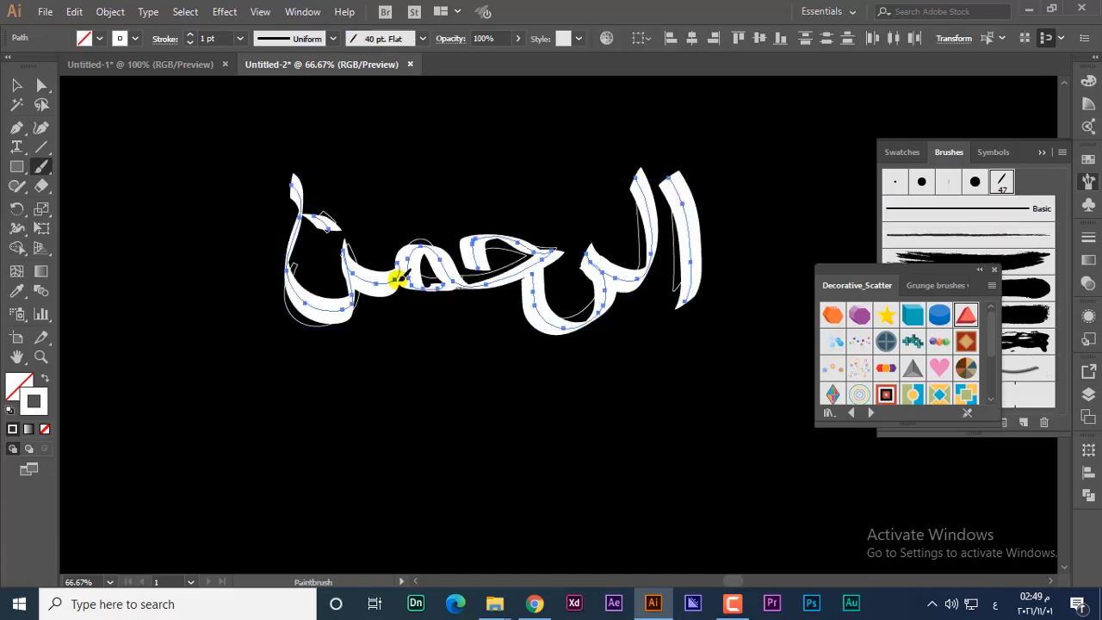
Delete the white calligraphic strokes, the outlined word and the black background to leave a blank artboard
key("Delete")
left_click(15, 87)
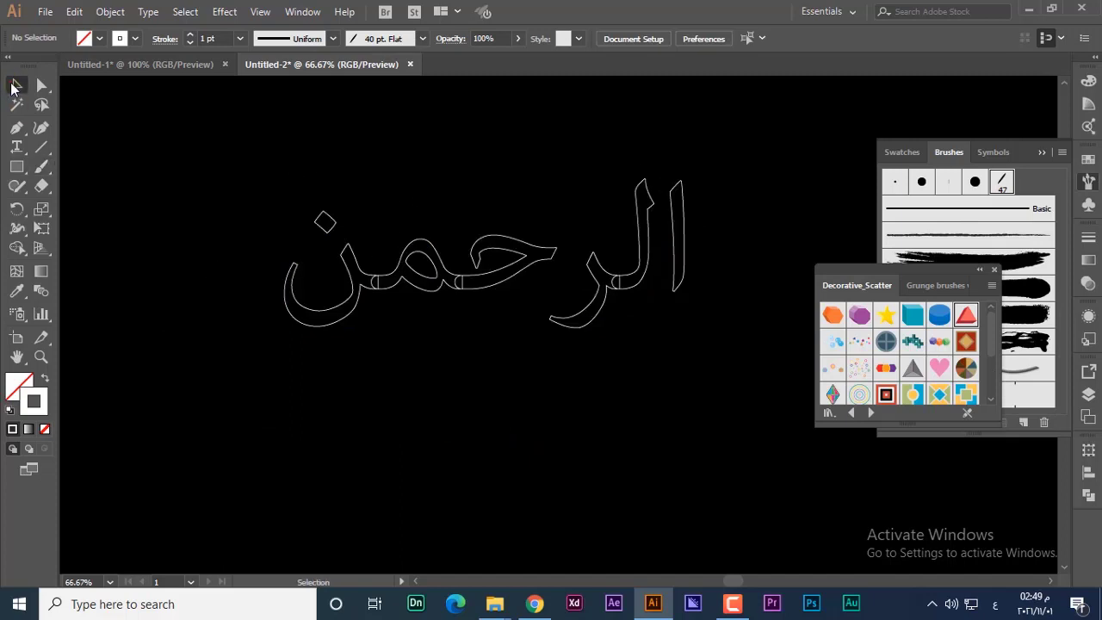
left_click_drag(704, 168, 482, 217)
key("ctrl+a")
key("Delete")
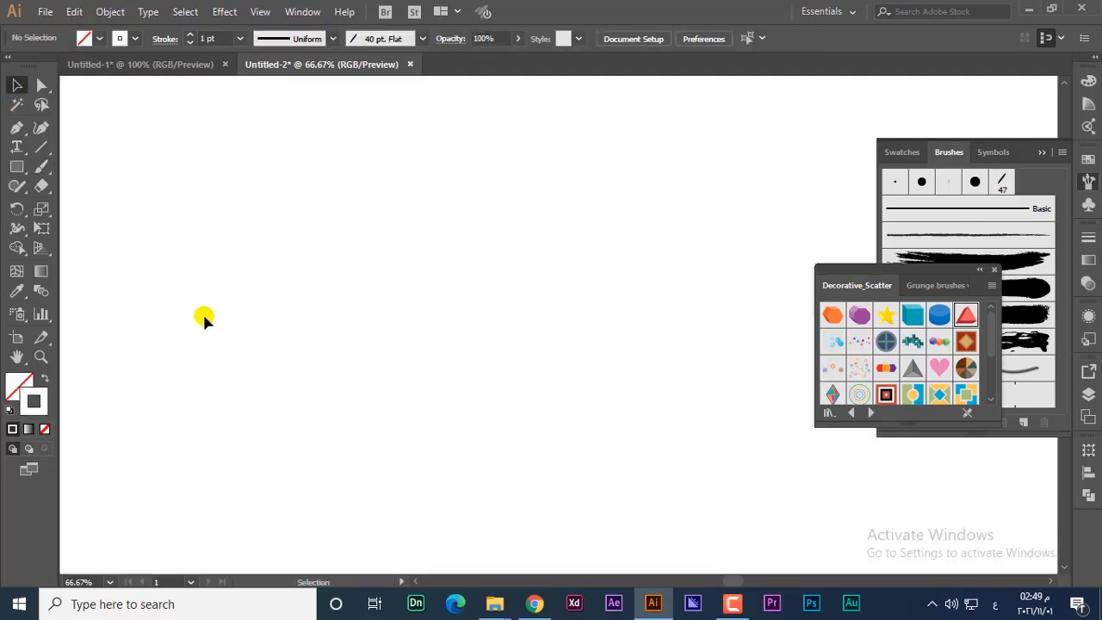
Draw a large rectangle on the blank artboard and apply the purple 3D Geometric scatter brush to its outline
left_click(12, 168)
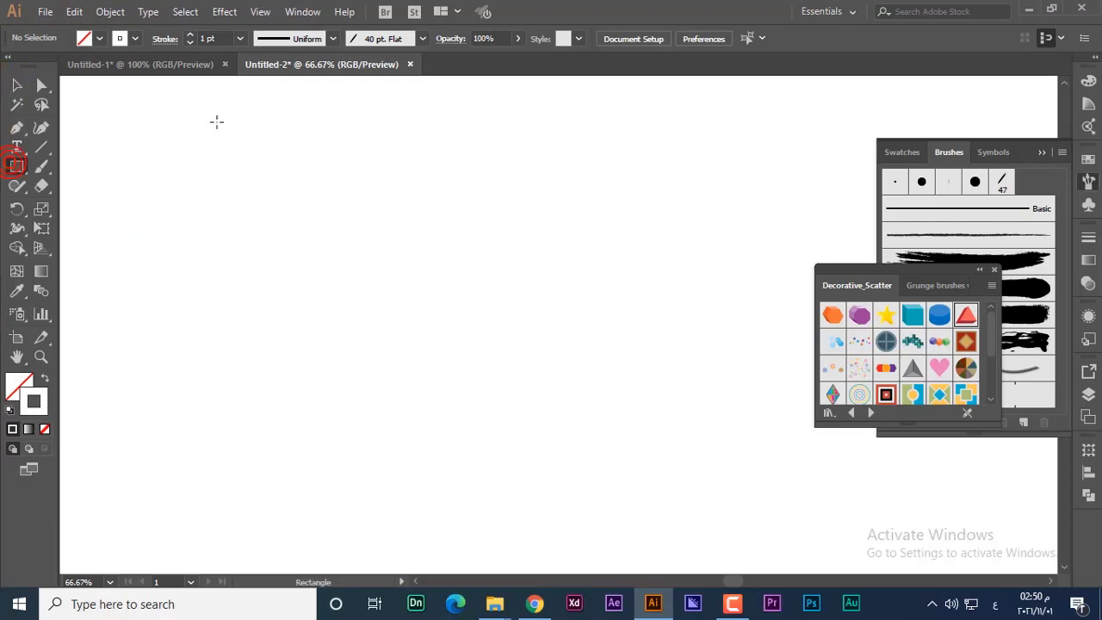
left_click_drag(200, 135, 679, 437)
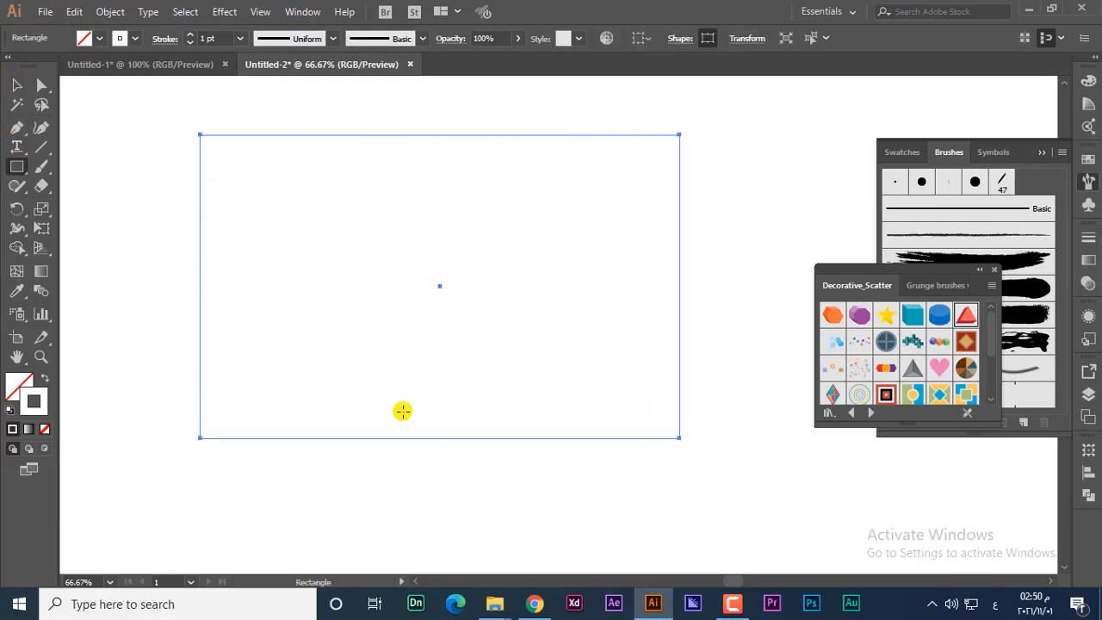
left_click(858, 315)
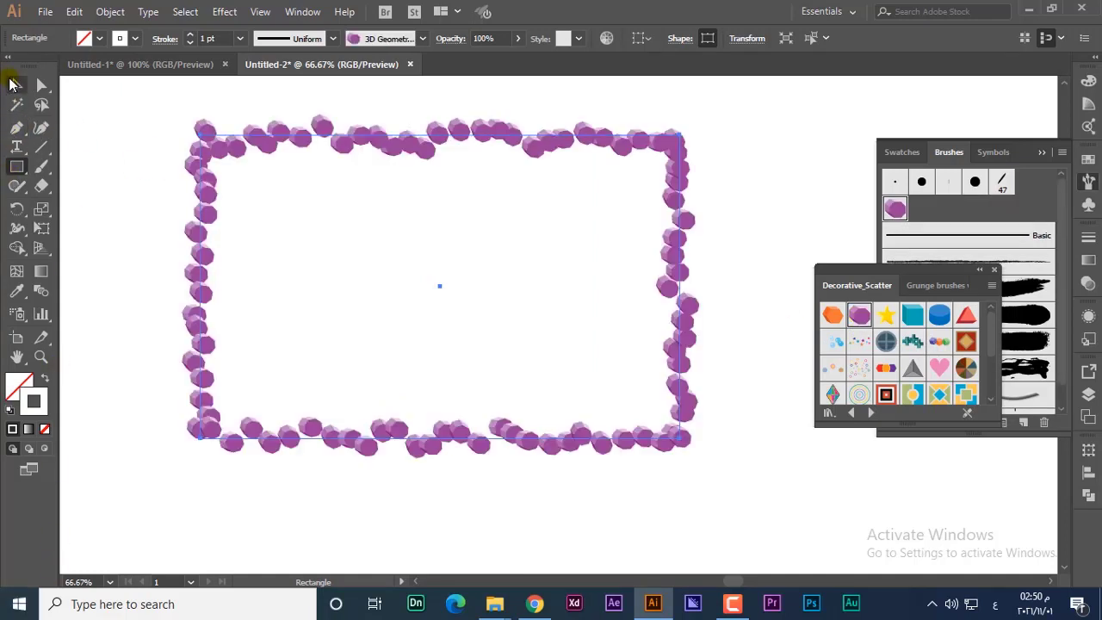
Move the purple-bordered rectangle a little to the right and downward
left_click(16, 83)
left_click(116, 195)
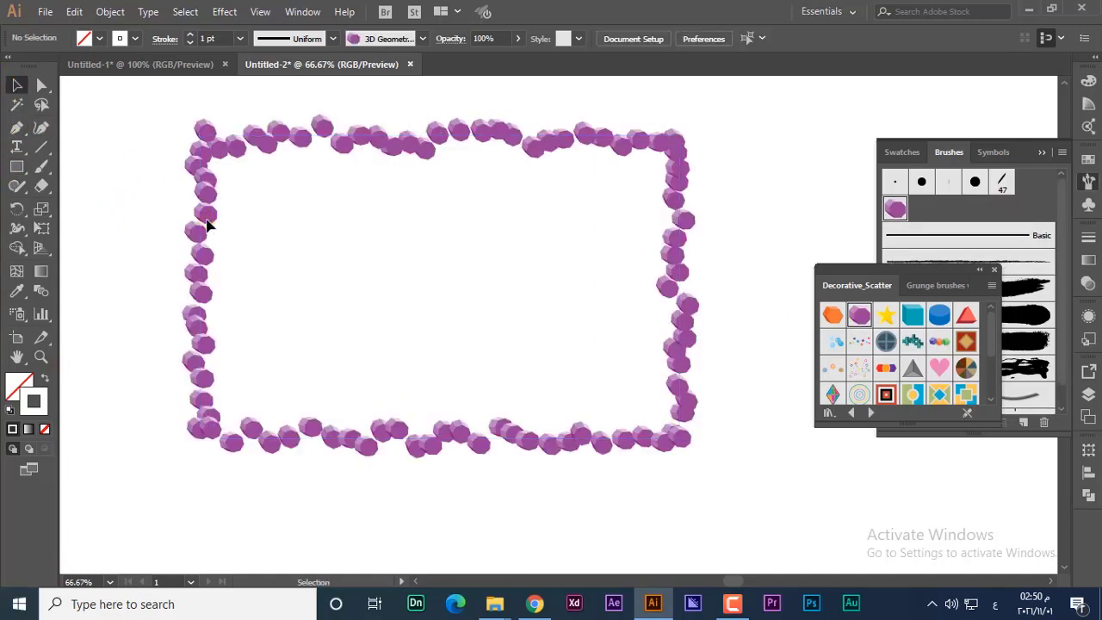
mouse_move(207, 225)
left_mouse_down()
mouse_move(270, 266)
mouse_move(298, 251)
left_mouse_up()
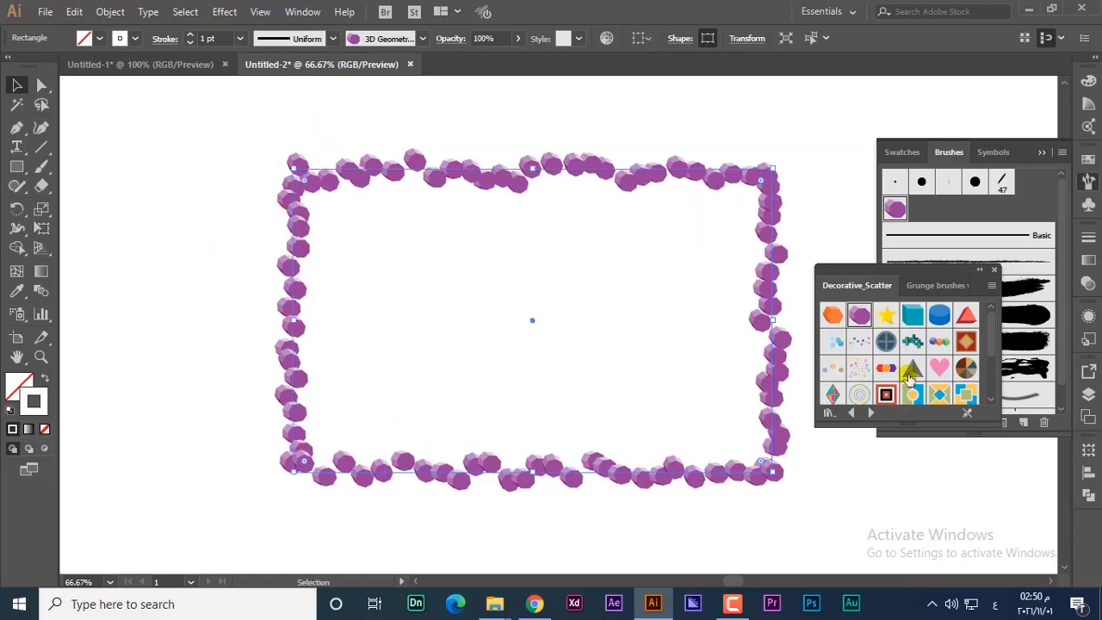
Try the Squares brush and its neighbouring scatter brush on the rectangle's outline, ending with Square with Diamond
left_click(886, 395)
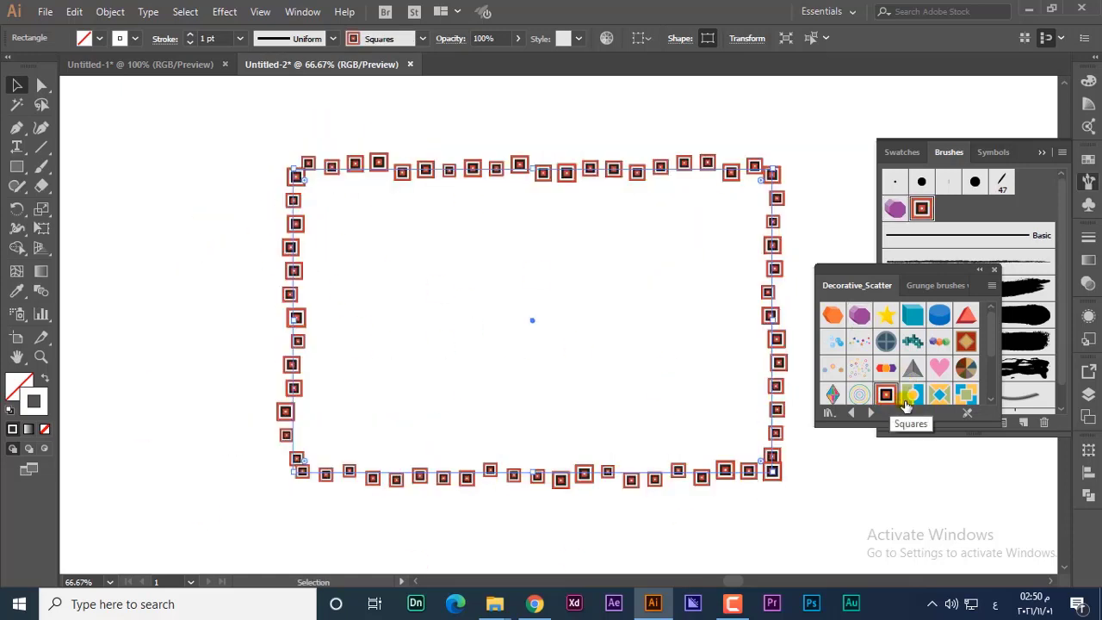
left_click(913, 398)
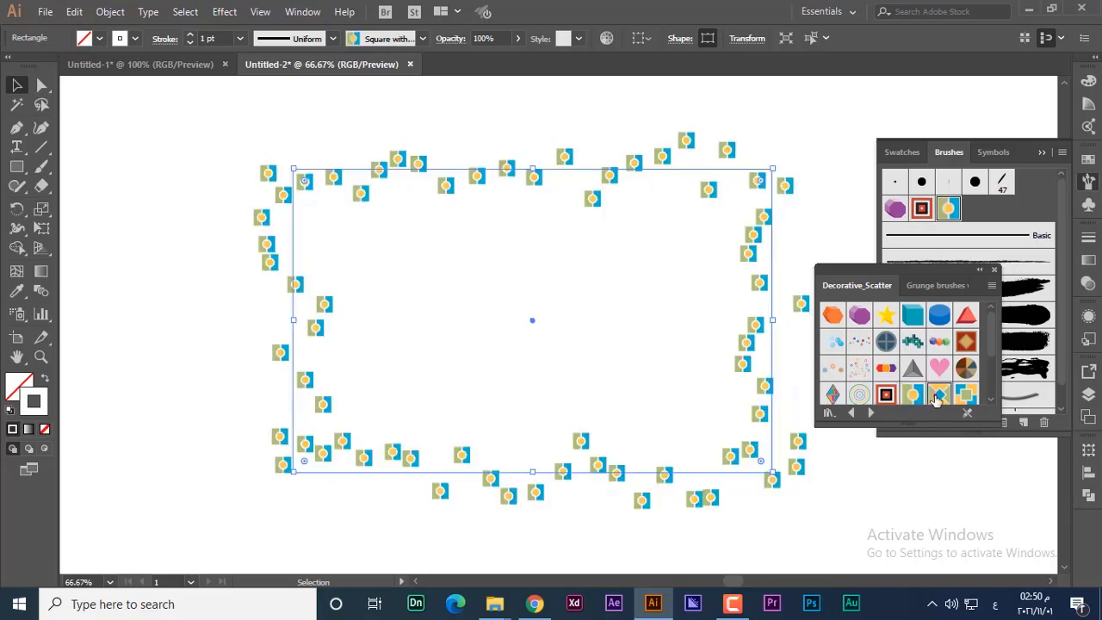
left_click(935, 398)
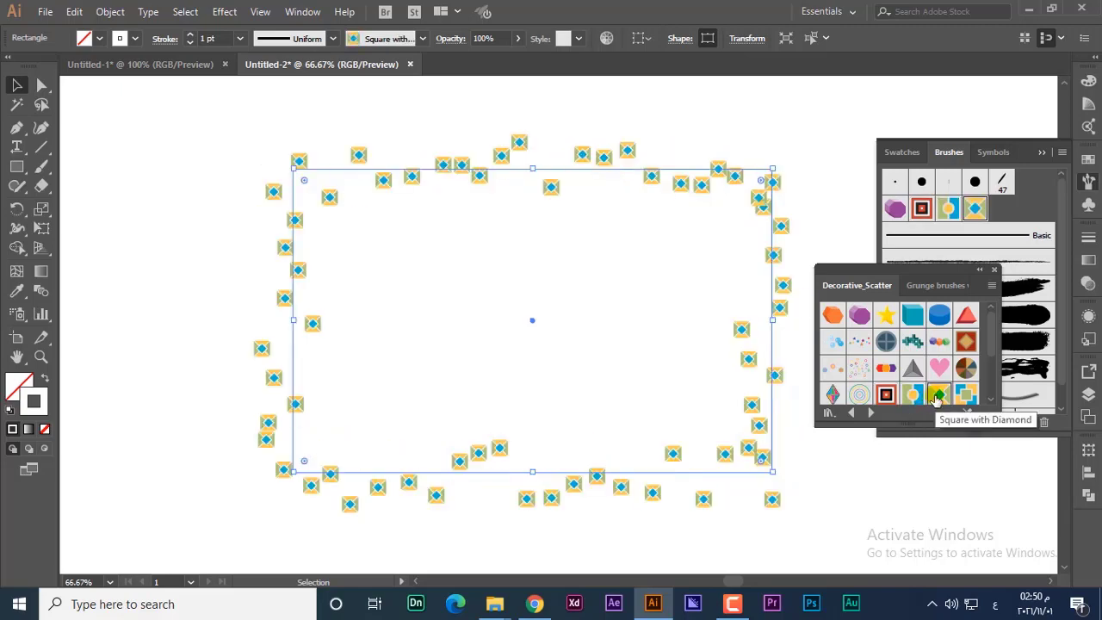
In the Square with Diamond brush's scatter options, set the first scatter value to -374% and turn on the preview
double_click(974, 209)
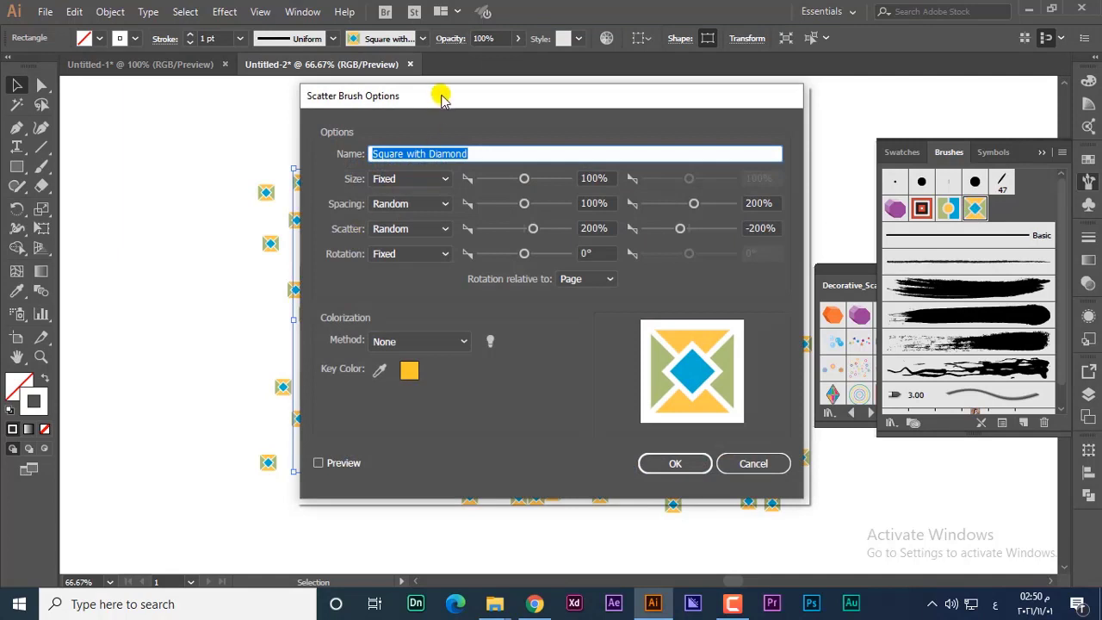
mouse_move(434, 97)
left_mouse_down()
mouse_move(620, 114)
mouse_move(577, 118)
left_mouse_up()
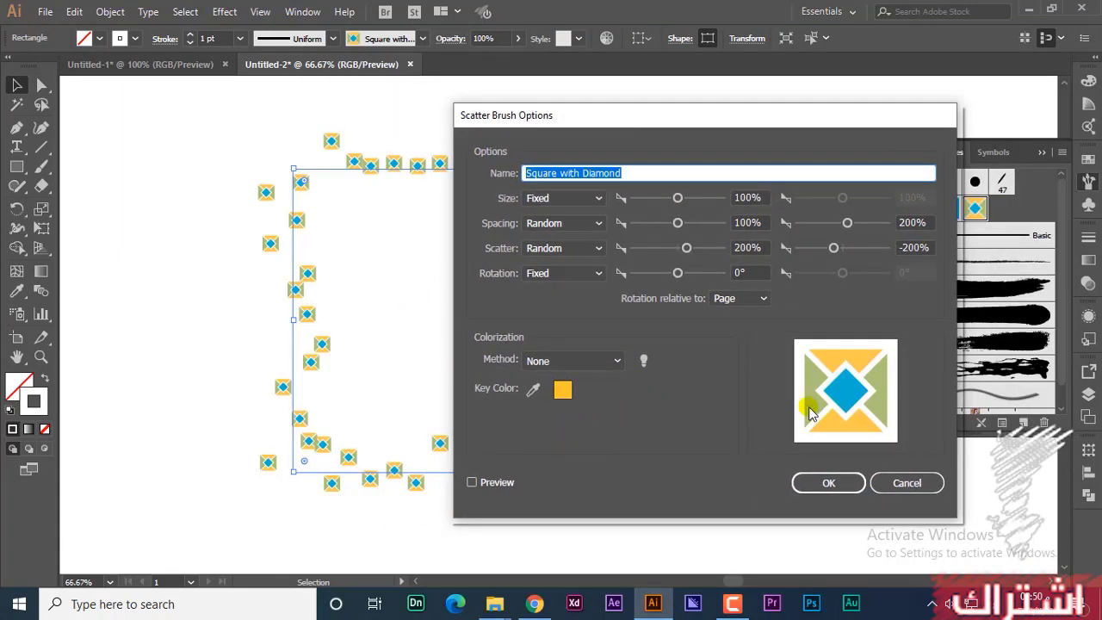
left_click(831, 427)
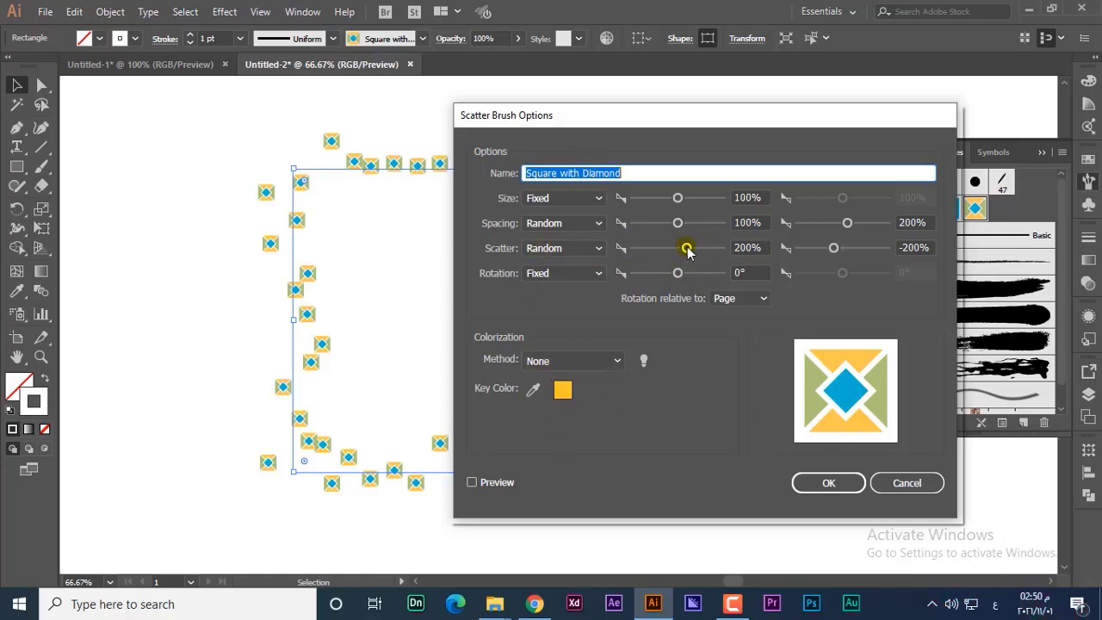
left_click_drag(686, 248, 661, 253)
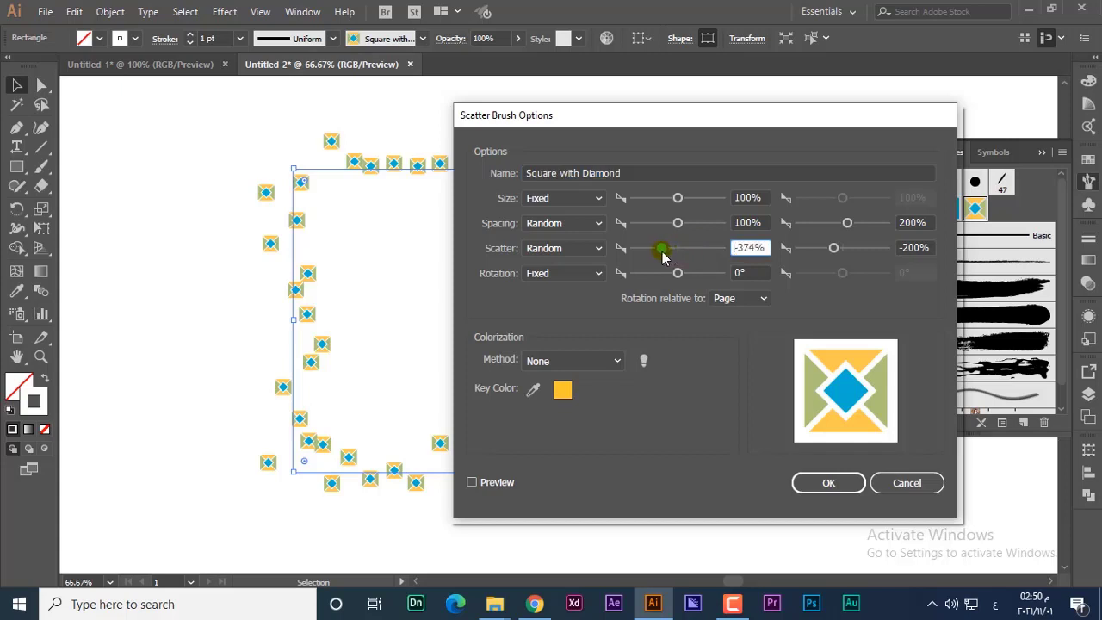
left_click(500, 485)
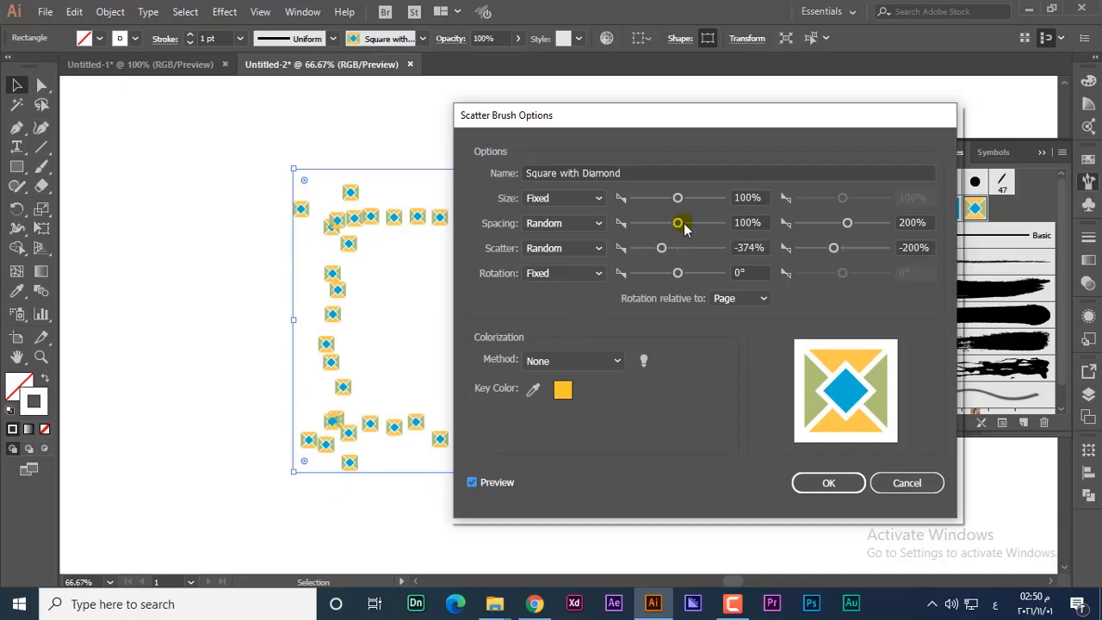
Try a size of 75%, spacing values of 72% and 55%, and a second scatter value of -496% for the Square with Diamond brush
left_click_drag(680, 225, 665, 201)
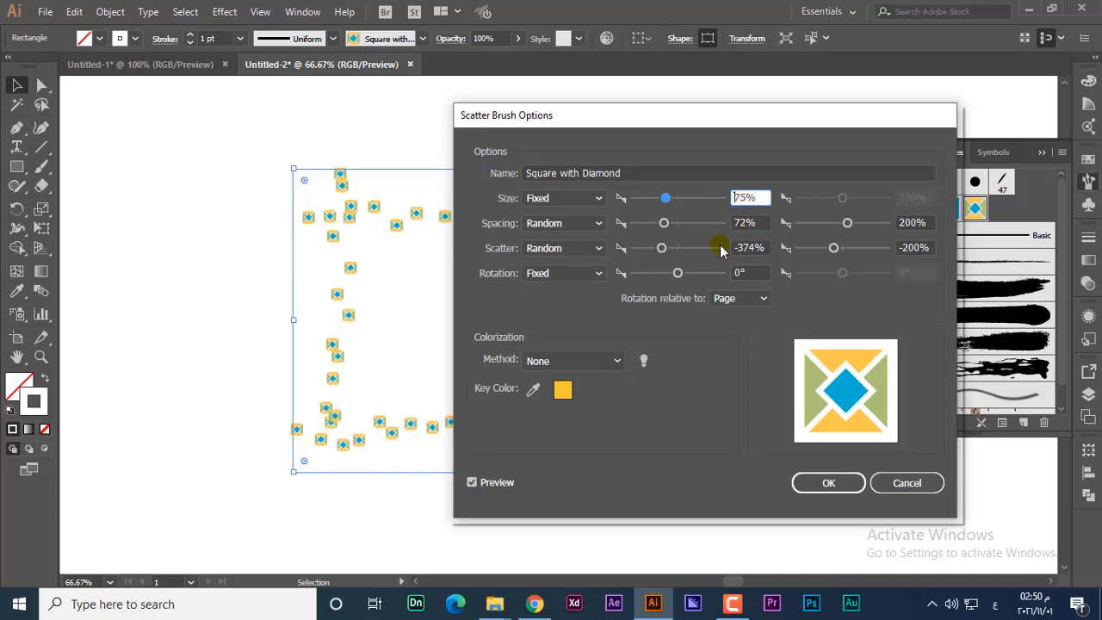
left_click_drag(850, 226, 821, 248)
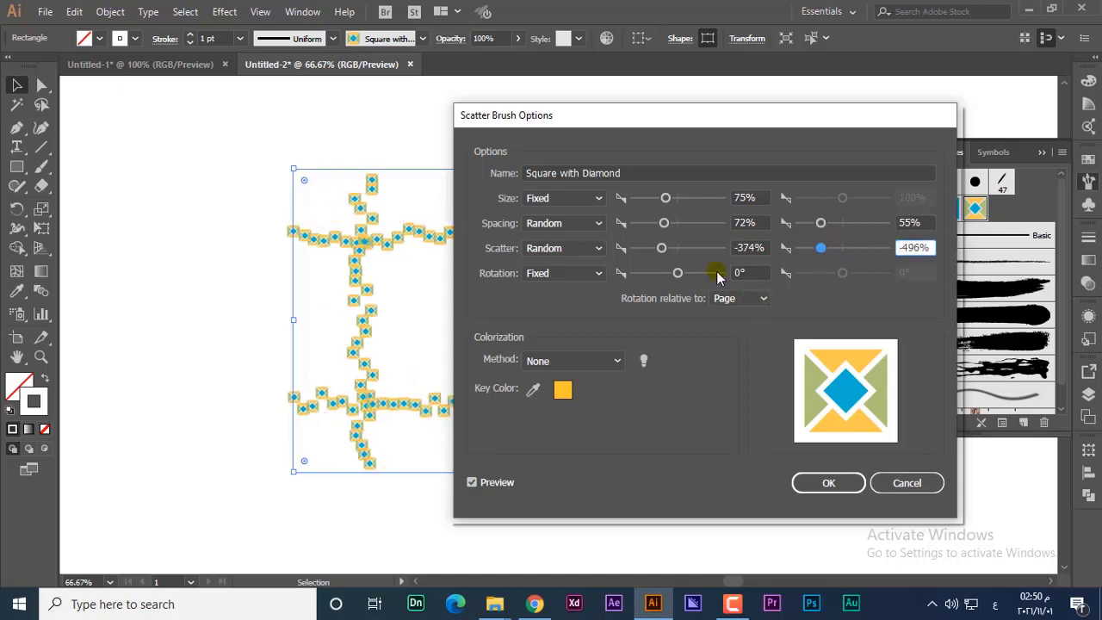
mouse_move(718, 115)
left_mouse_down()
mouse_move(1024, 134)
mouse_move(814, 138)
left_mouse_up()
Try a 60° rotation relative to the path and a first scatter value of -4%, and discard all the brush option changes
left_click(842, 320)
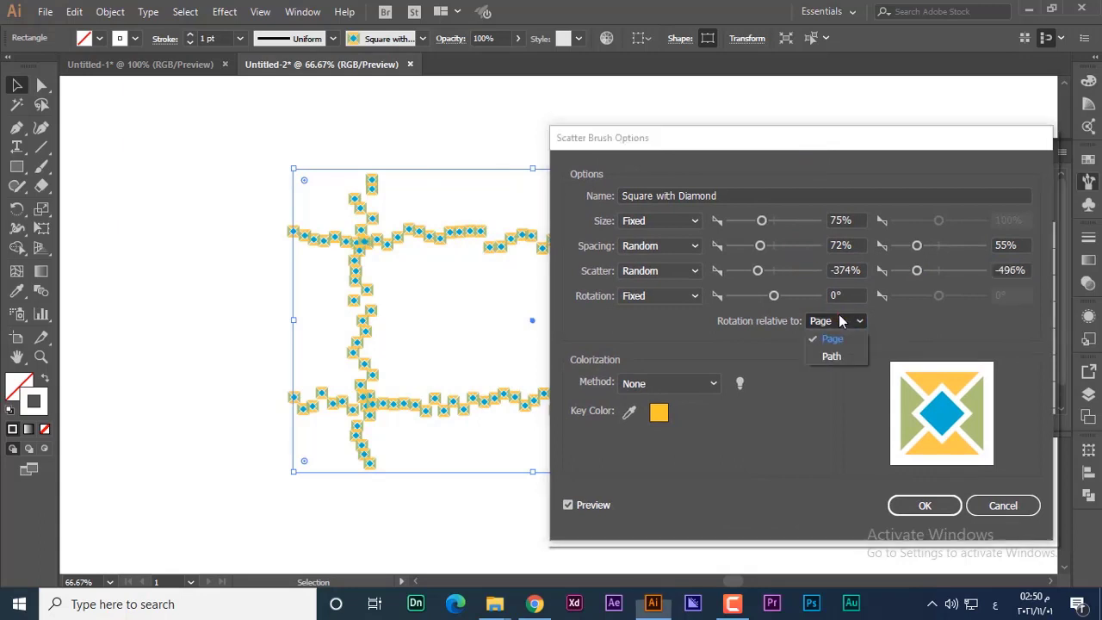
left_click(831, 356)
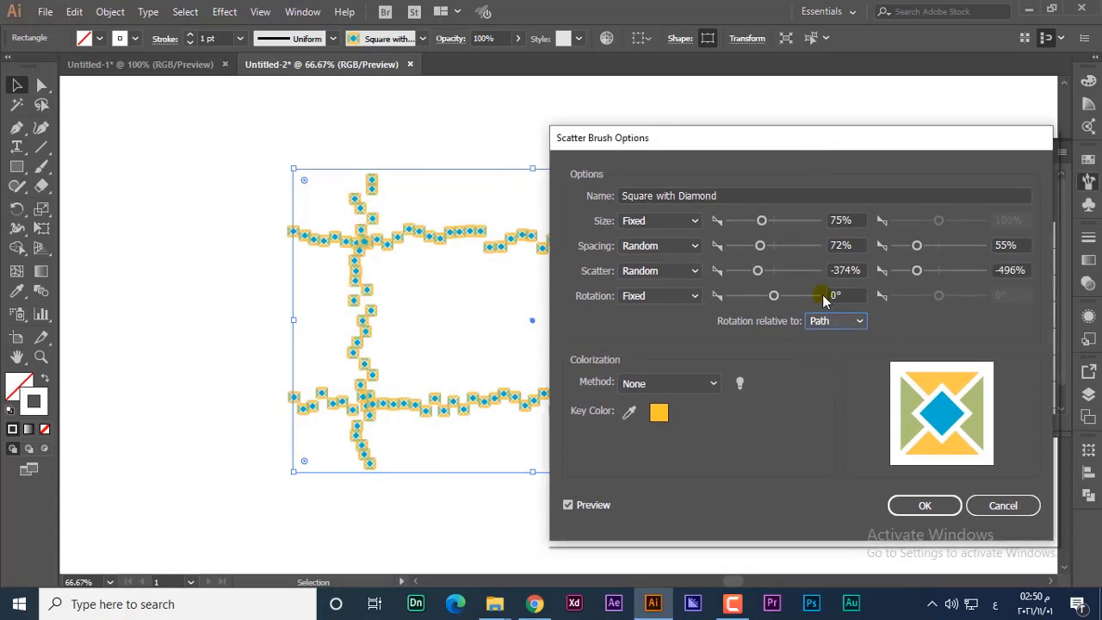
left_click_drag(772, 296, 766, 274)
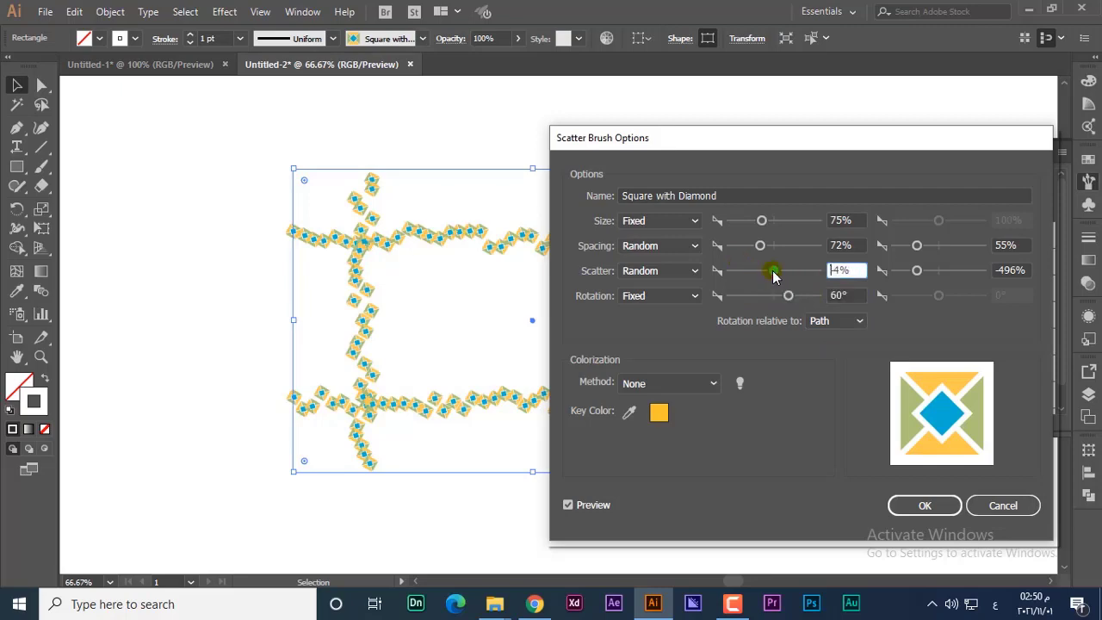
left_click(998, 505)
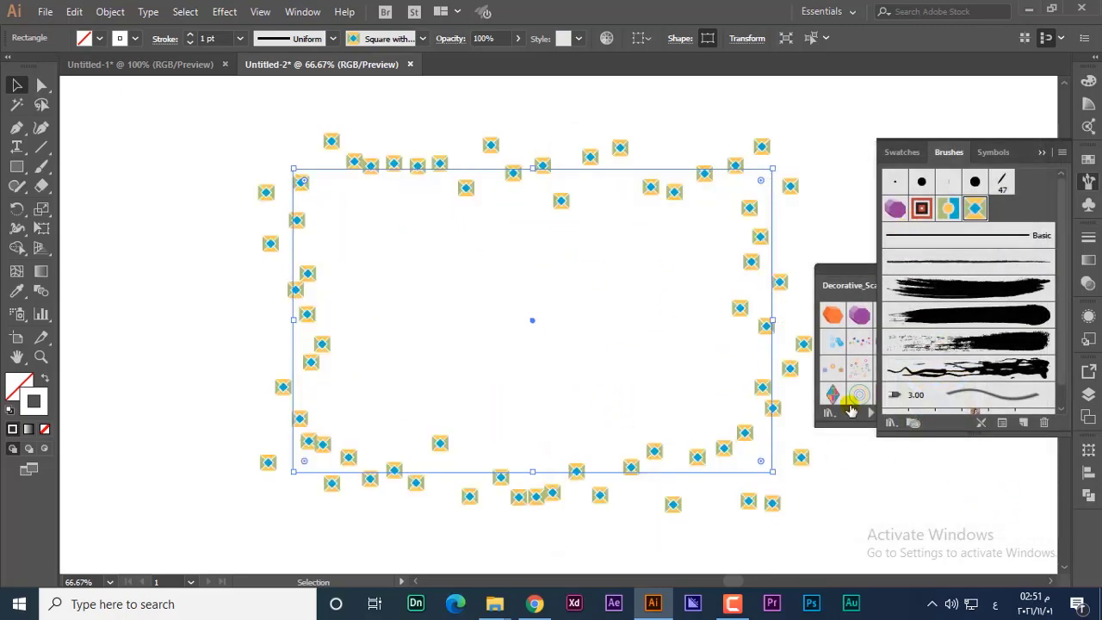
Try the Dot Rings brush and the concentric-circles scatter brush on the rectangle's outline, ending back on Square with Diamond
left_click(859, 370)
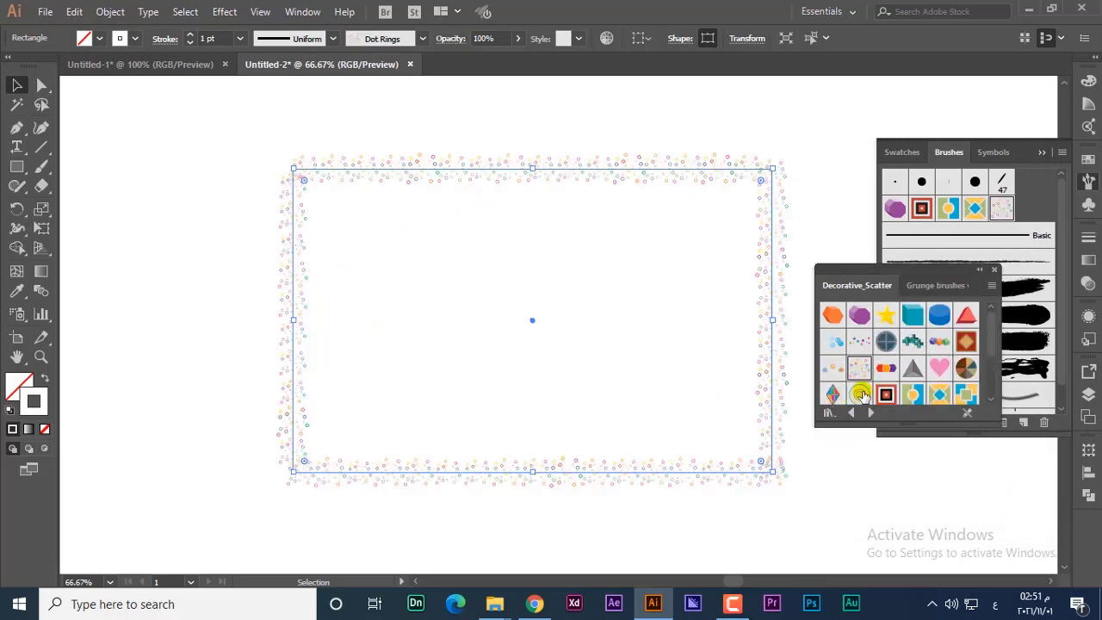
left_click(861, 394)
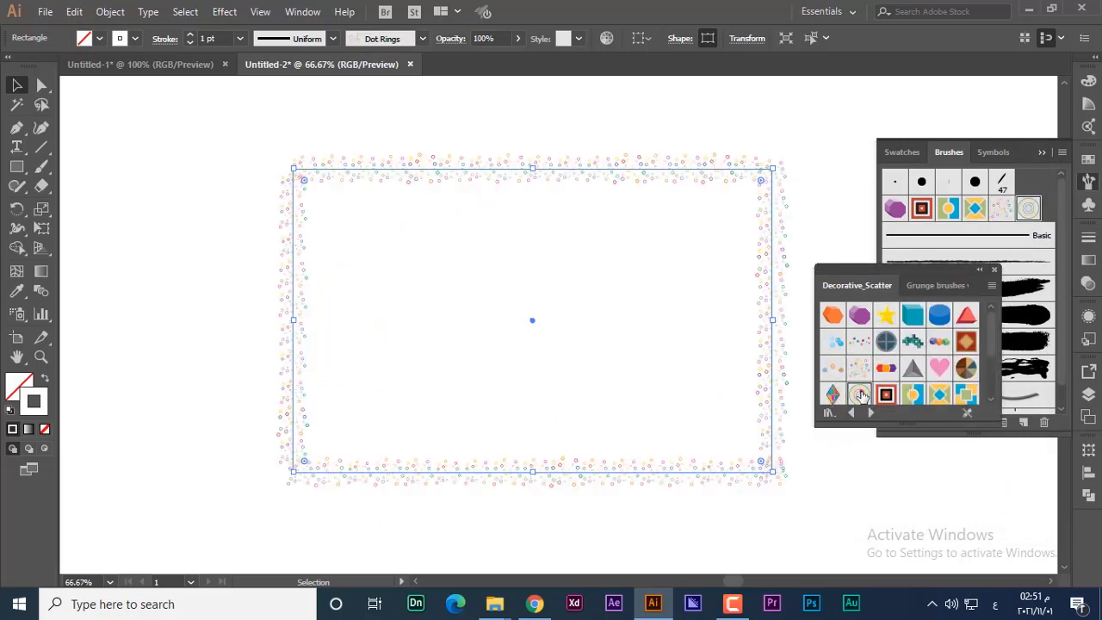
left_click(944, 397)
Try the Tiny Stars and Snowflake scatter brushes on the rectangle's outline, ending with 16pt. Star, and deselect the rectangle
left_click_drag(991, 342, 990, 389)
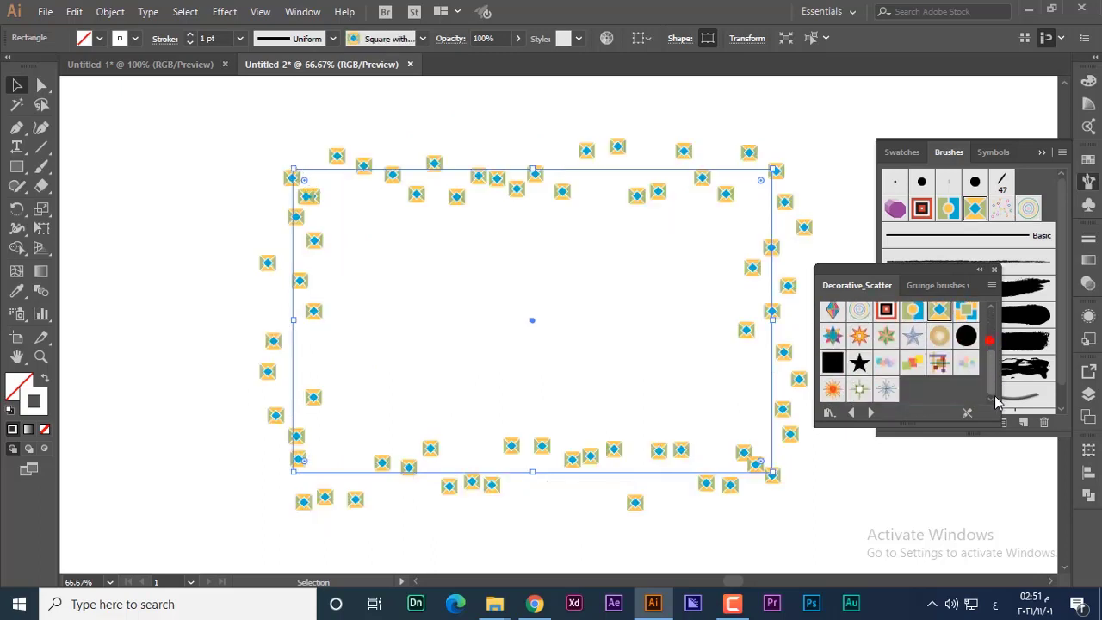
left_click(861, 364)
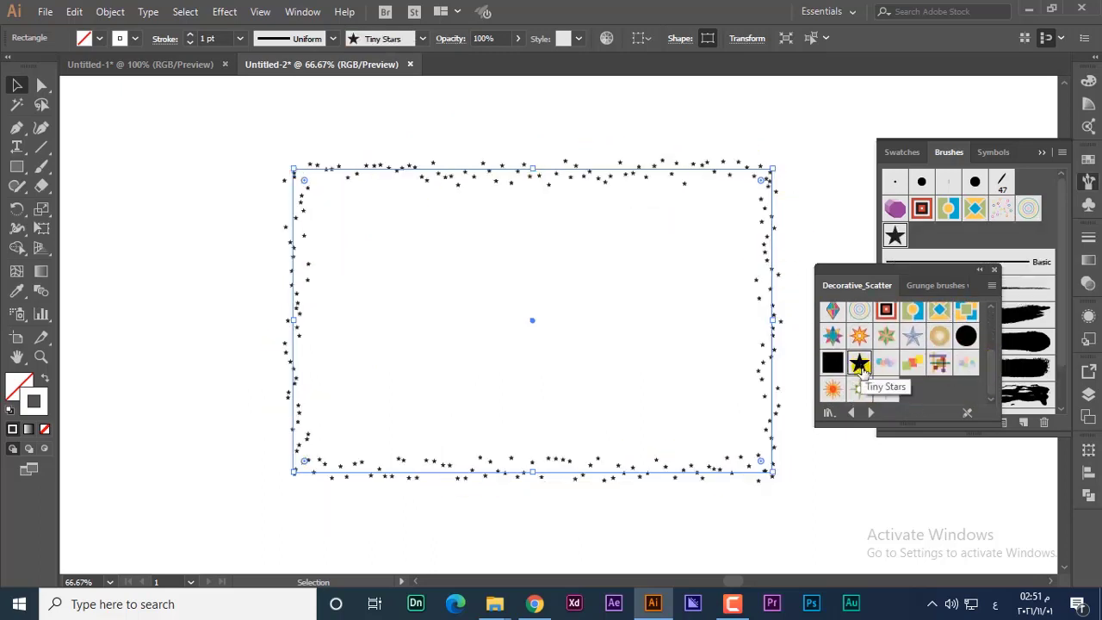
left_click(884, 390)
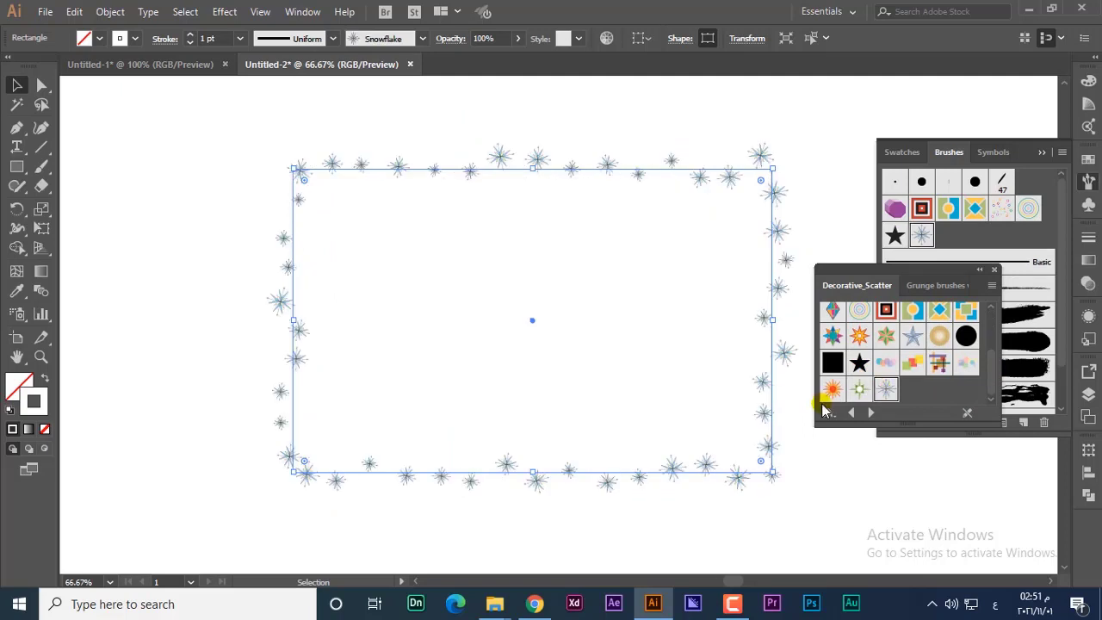
left_click(829, 392)
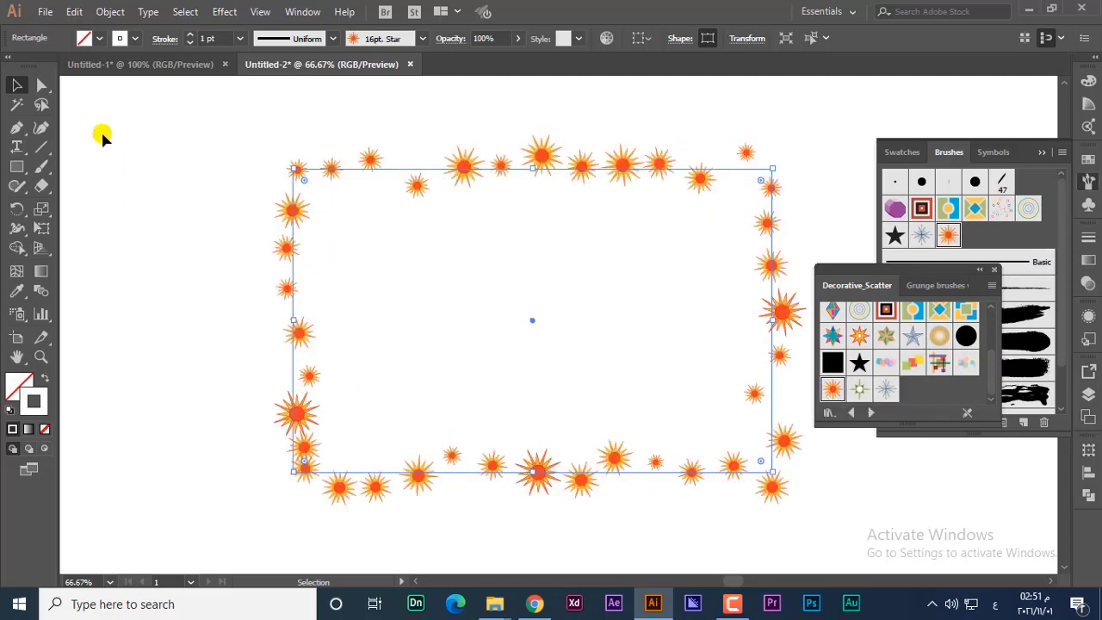
left_click(222, 260)
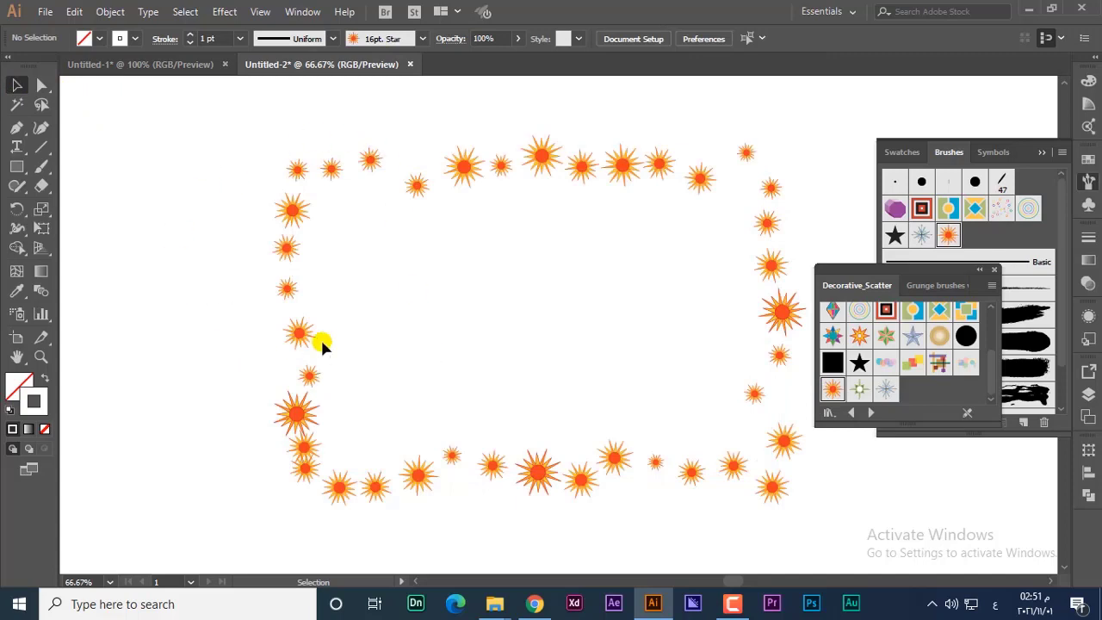
Activate the Paintbrush tool for painting with the 16pt. Star scatter brush
left_click(43, 168)
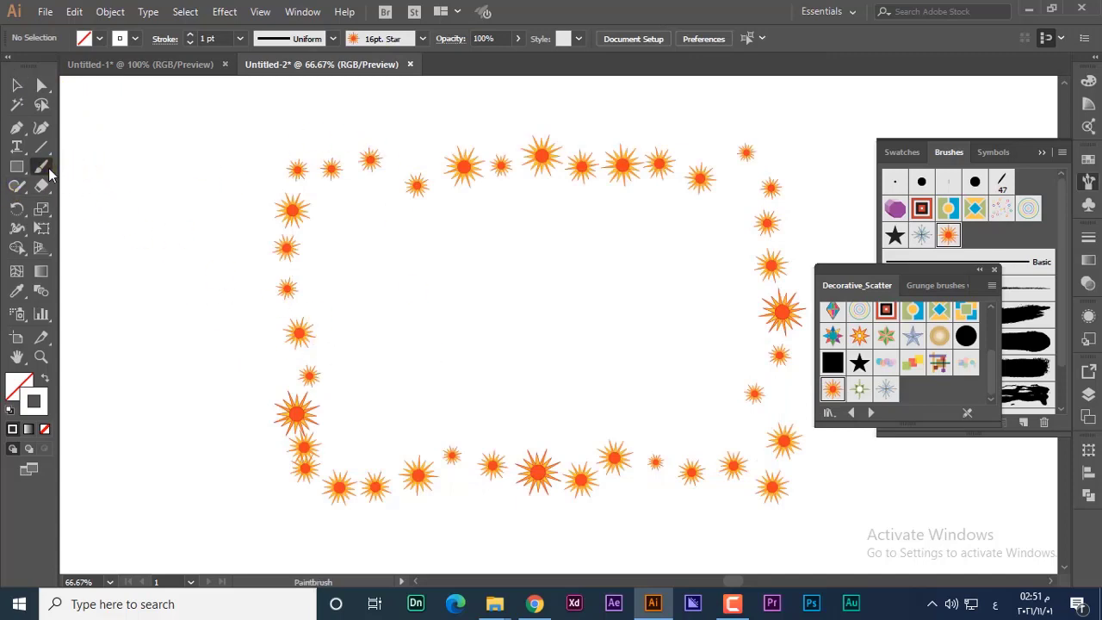